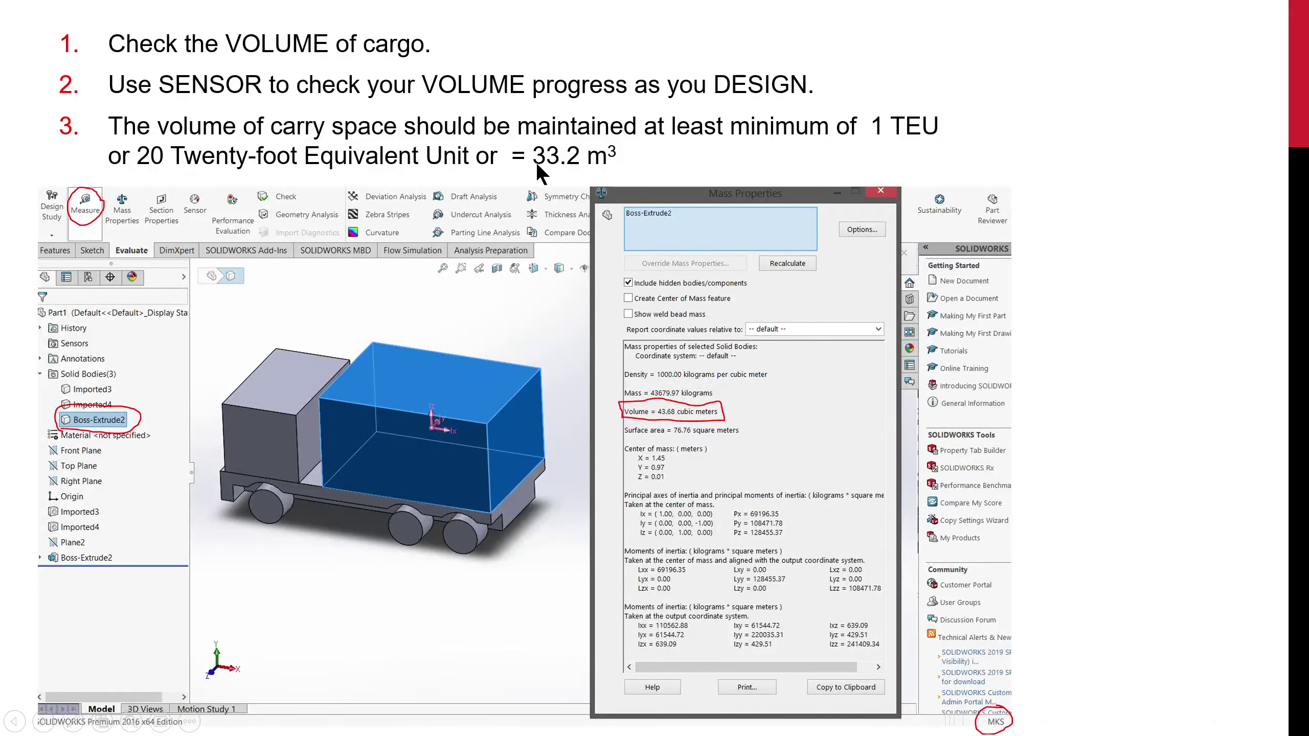
{"action": "left_click", "coordinate": [570, 340]}
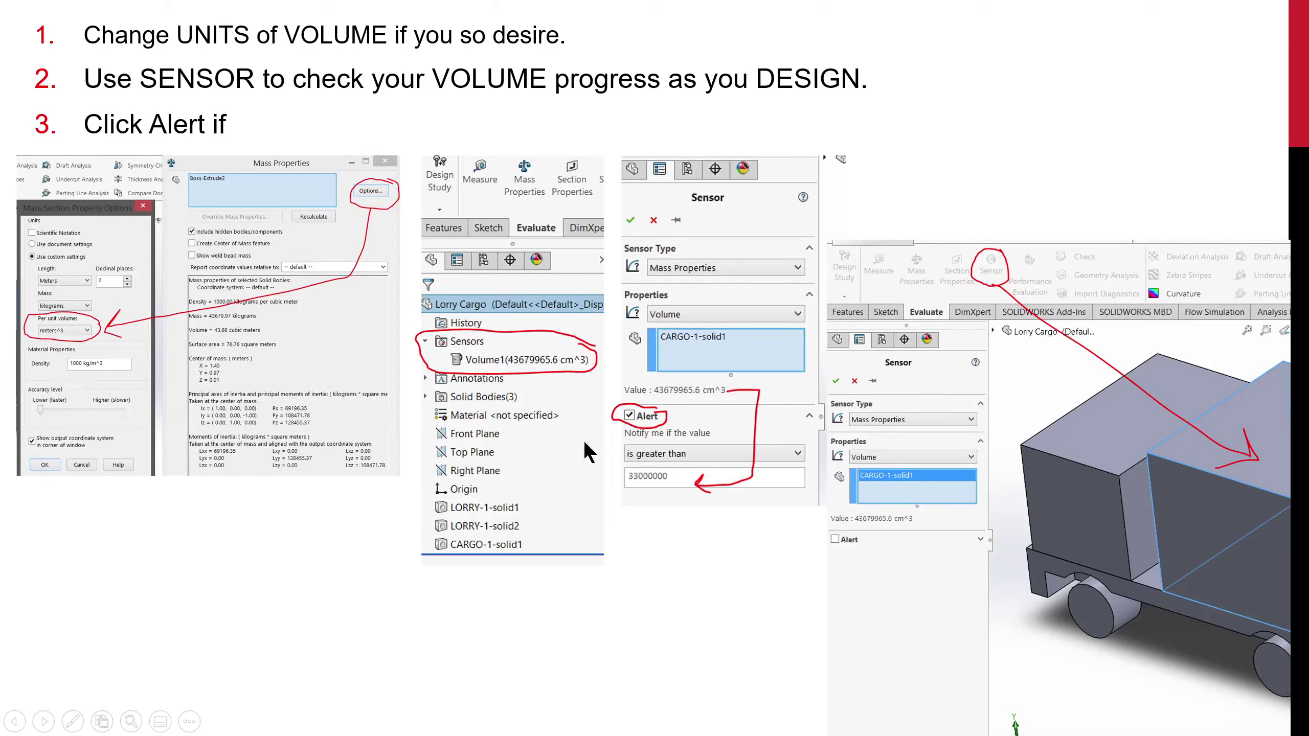
{"action": "left_click", "coordinate": [557, 437]}
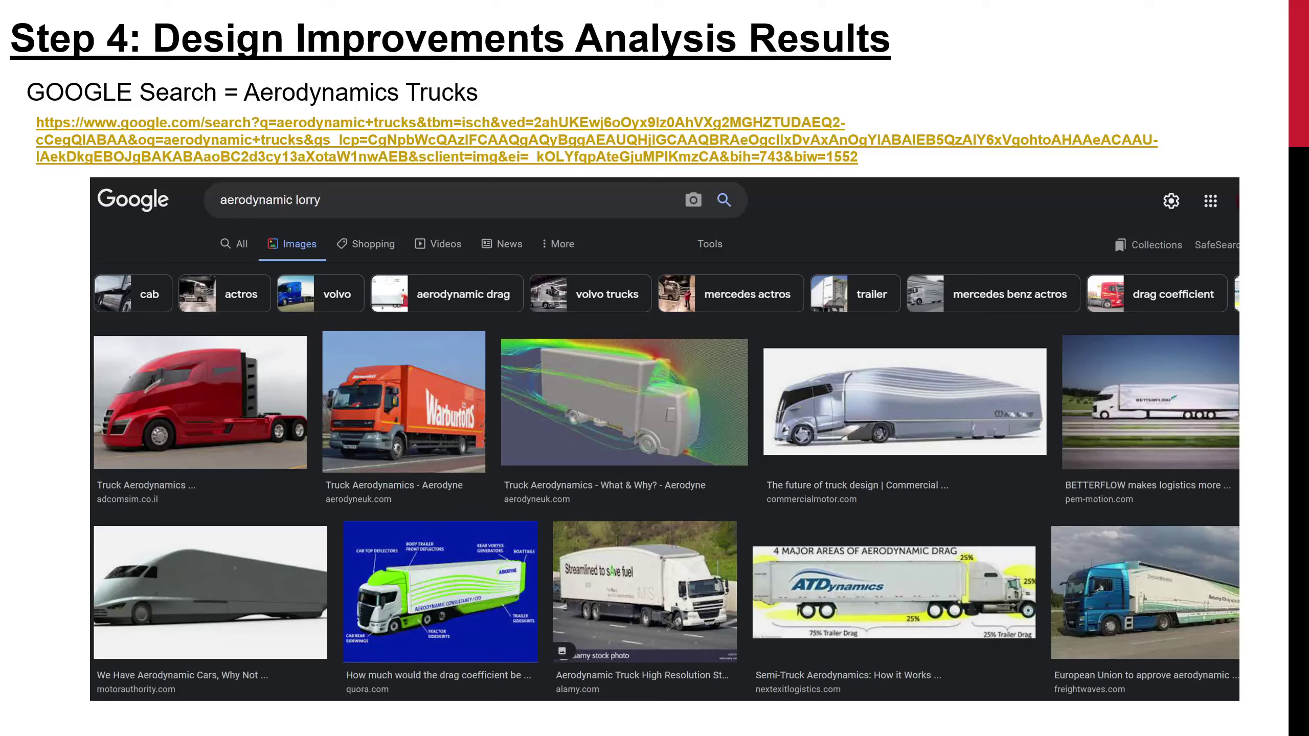
{"action": "left_click", "coordinate": [951, 164]}
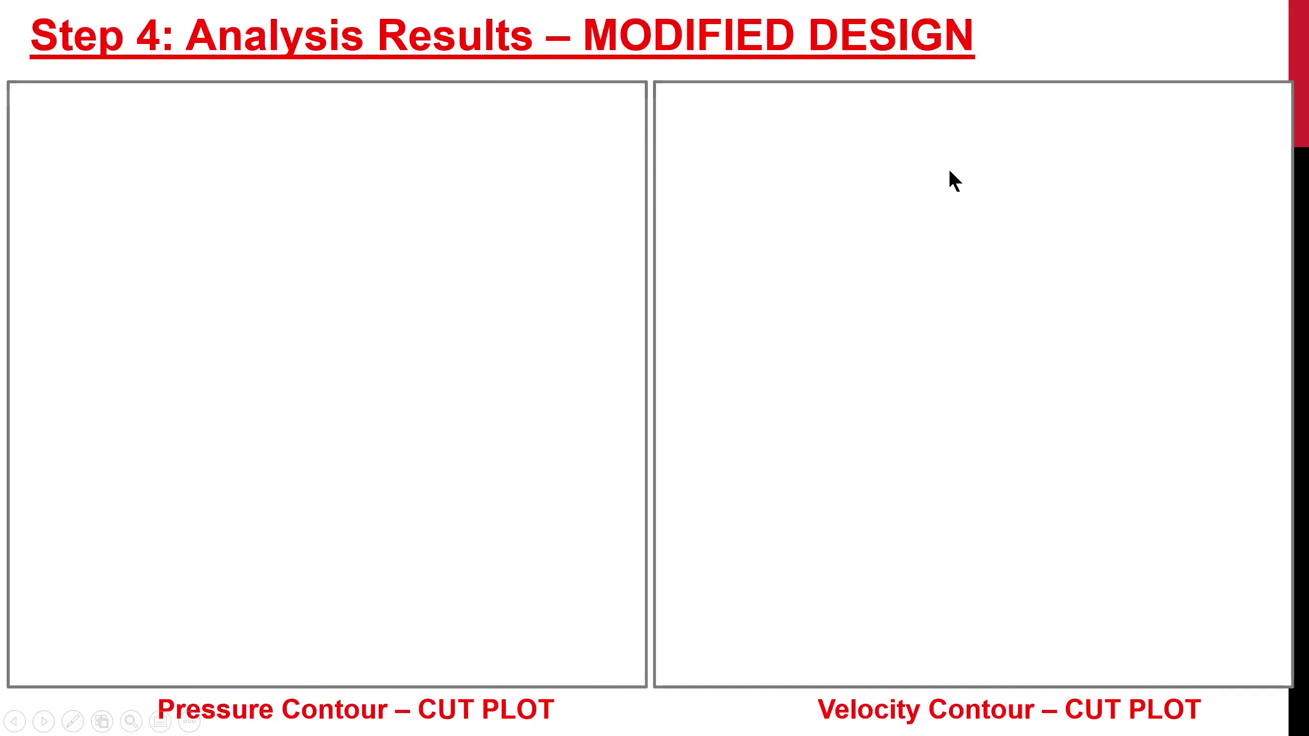
{"action": "left_click", "coordinate": [1011, 195]}
{"action": "left_click", "coordinate": [803, 341]}
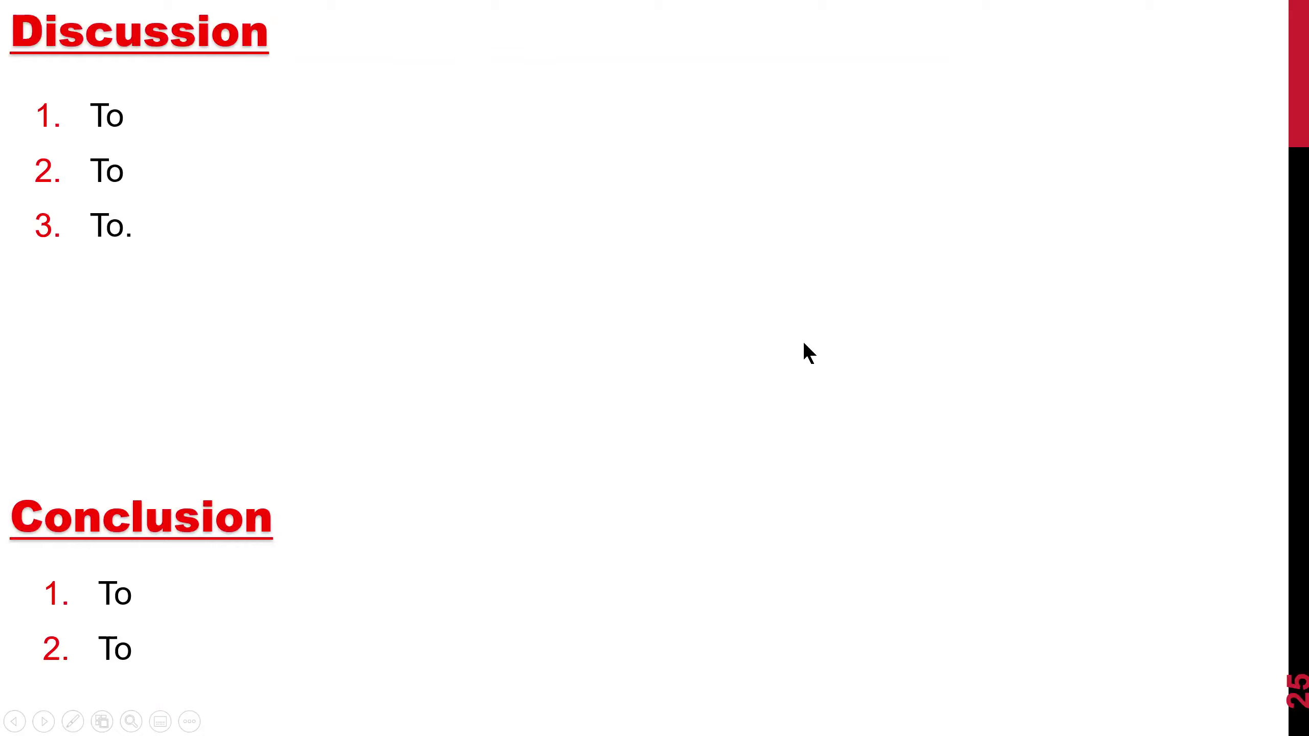
{"action": "left_click", "coordinate": [818, 349]}
{"action": "left_click", "coordinate": [820, 357]}
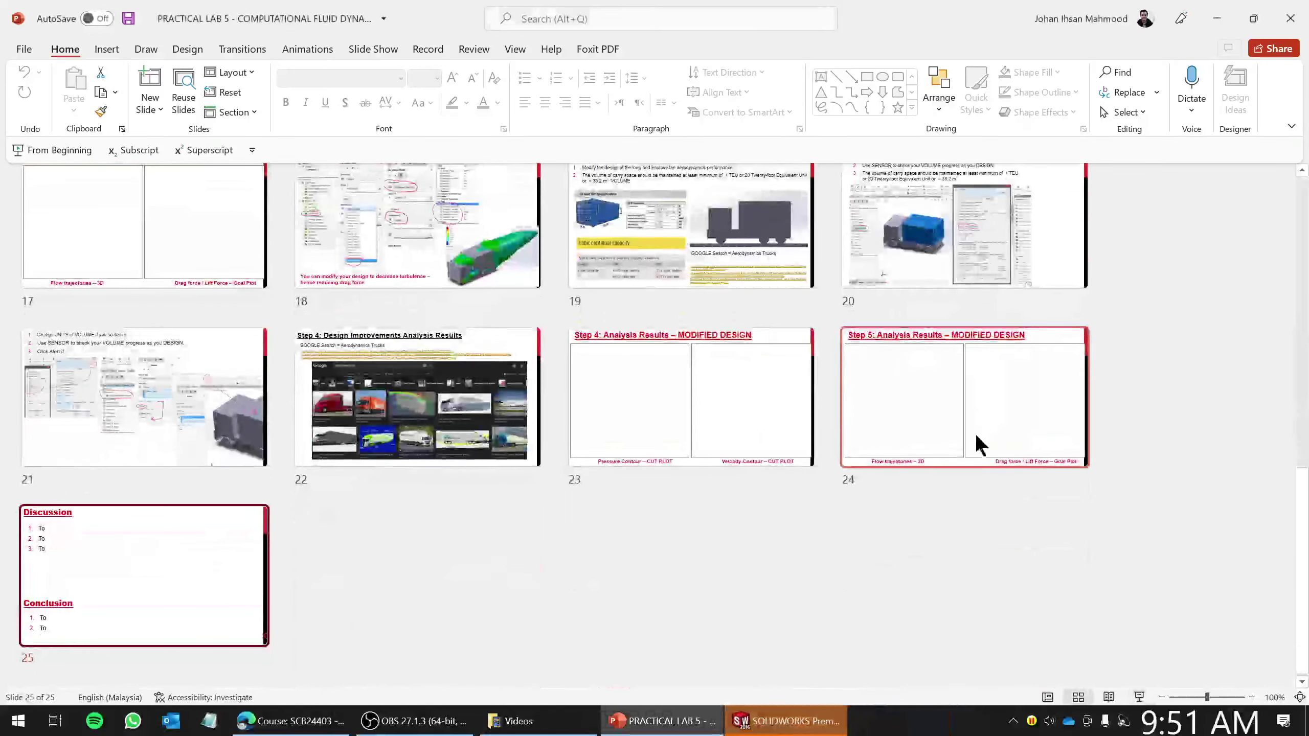
{"action": "scroll", "coordinate": [978, 438], "scroll_direction": "up", "scroll_amount": 10}
- Switch to SOLIDWORKS and maximize the window with the Lorry Cargo part
{"action": "key", "text": "alt+Tab"}
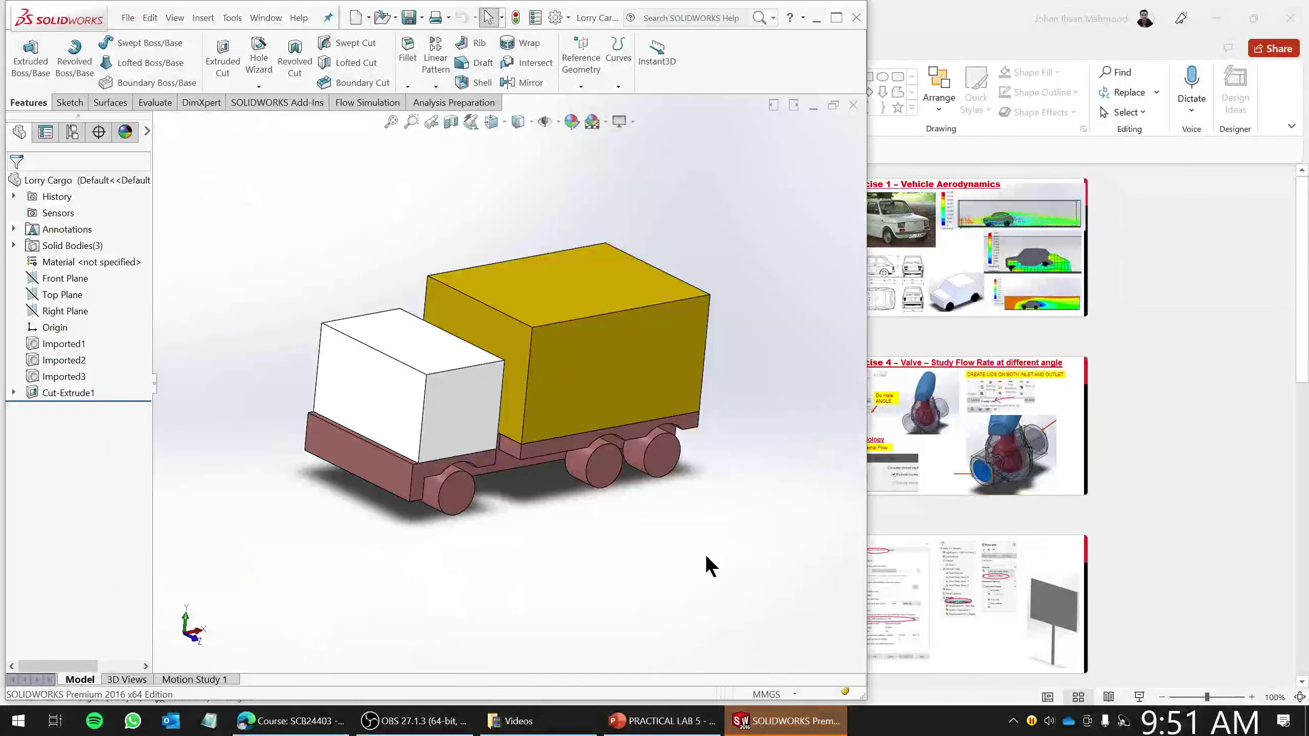
{"action": "left_click", "coordinate": [840, 18]}
{"action": "middle_click_drag", "start_coordinate": [814, 464], "coordinate": [748, 469]}
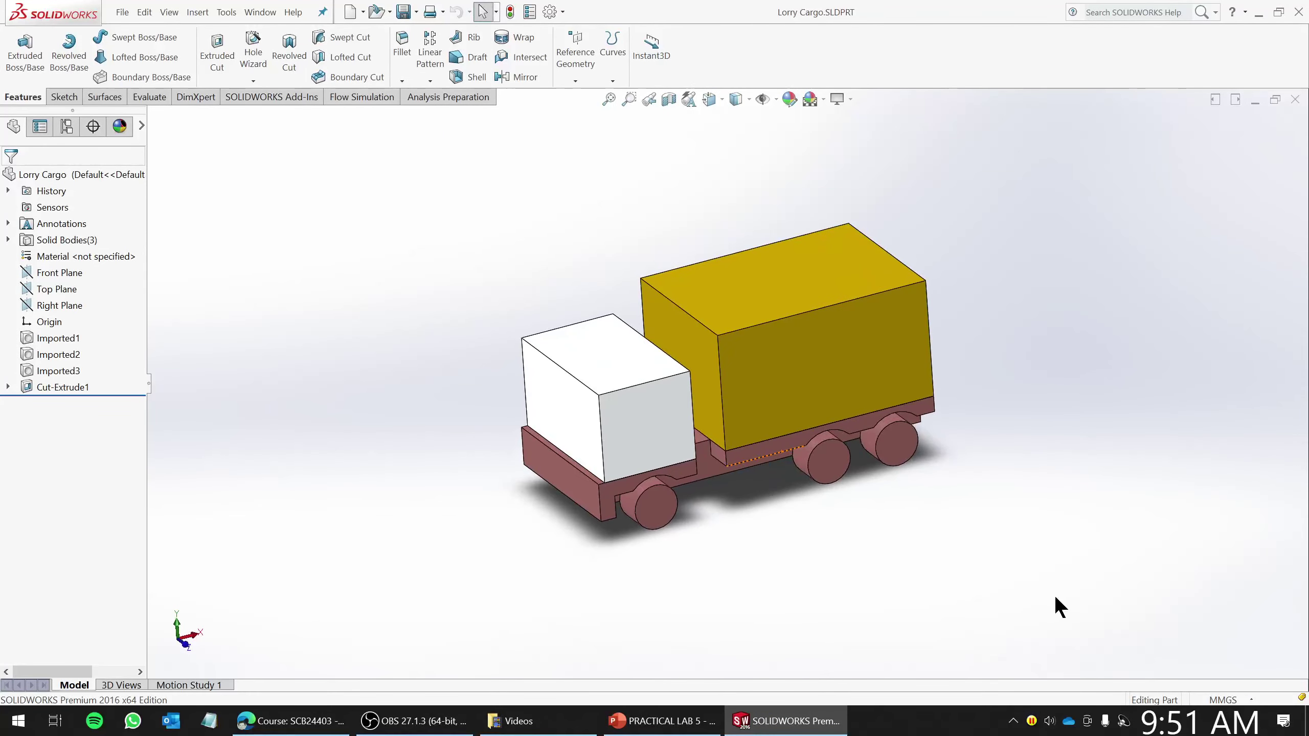
{"action": "scroll", "coordinate": [805, 504], "scroll_direction": "down", "scroll_amount": 2}
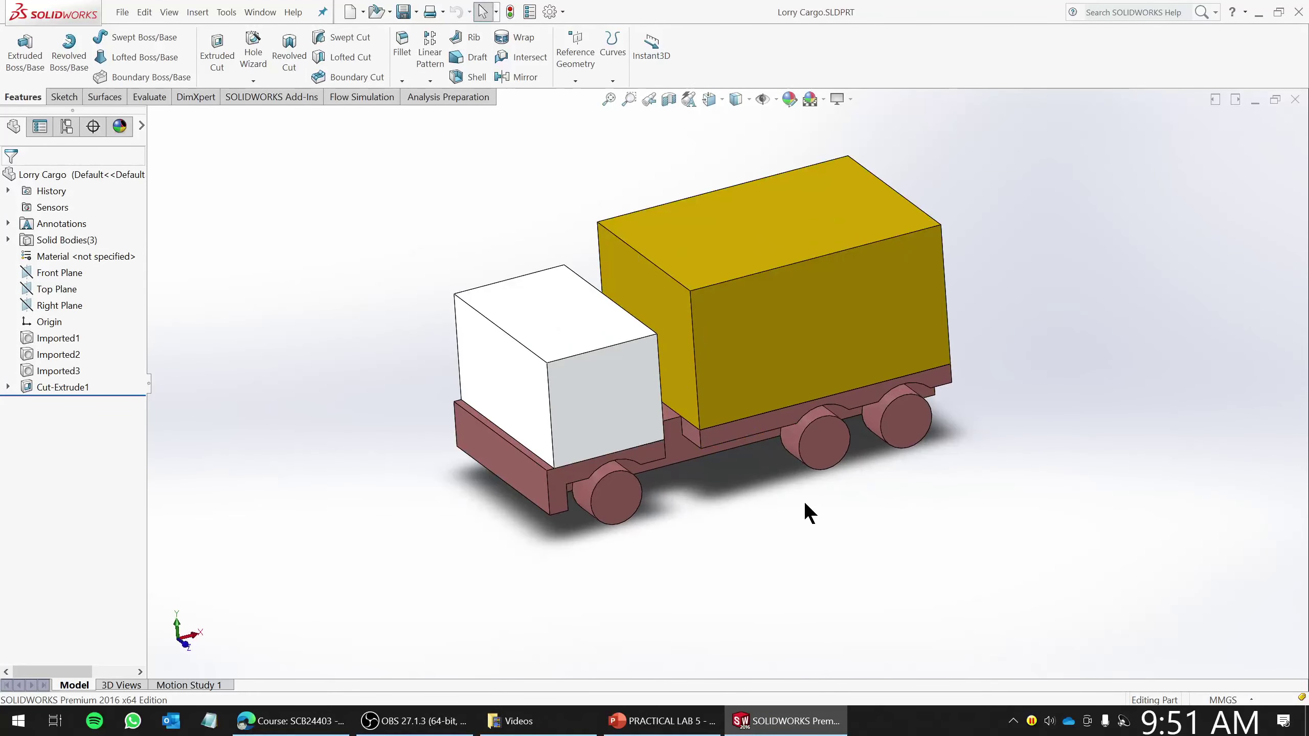
- Open the document unit settings of the Lorry Cargo part and choose the Custom unit system
{"action": "left_click", "coordinate": [1229, 699]}
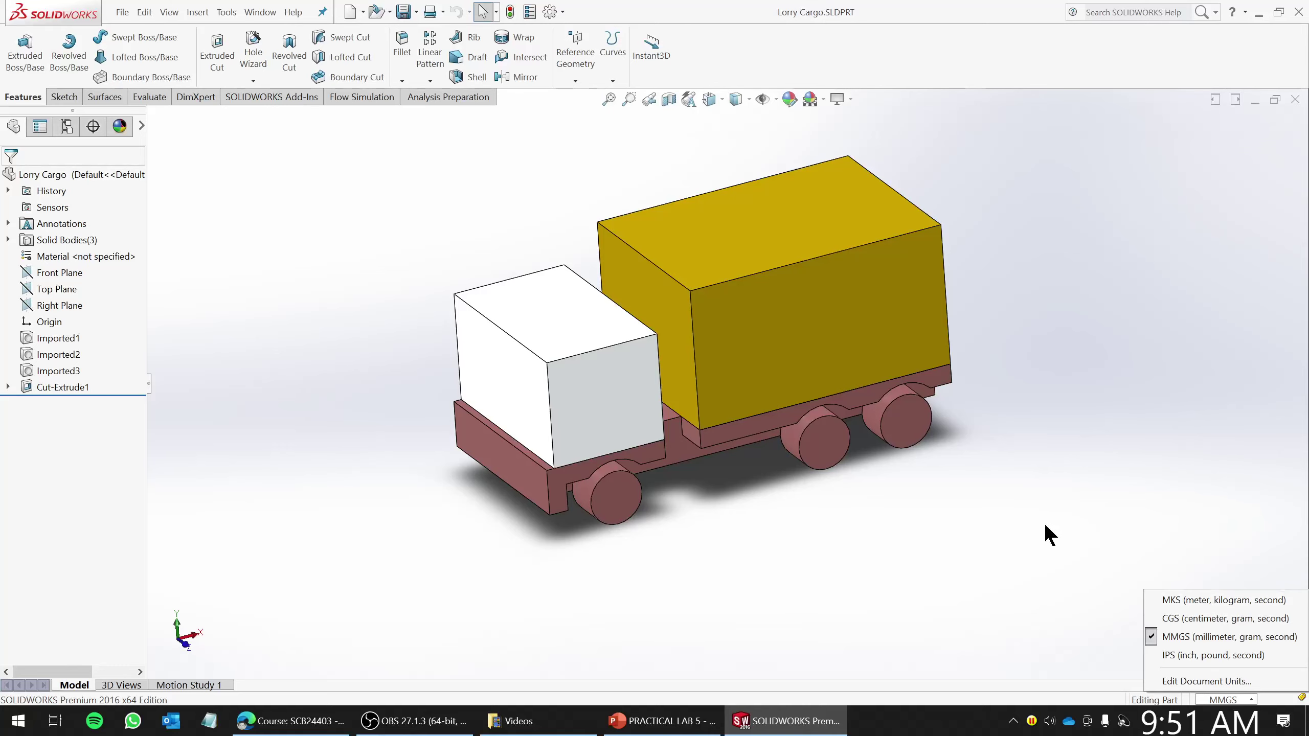
{"action": "left_click", "coordinate": [1194, 682]}
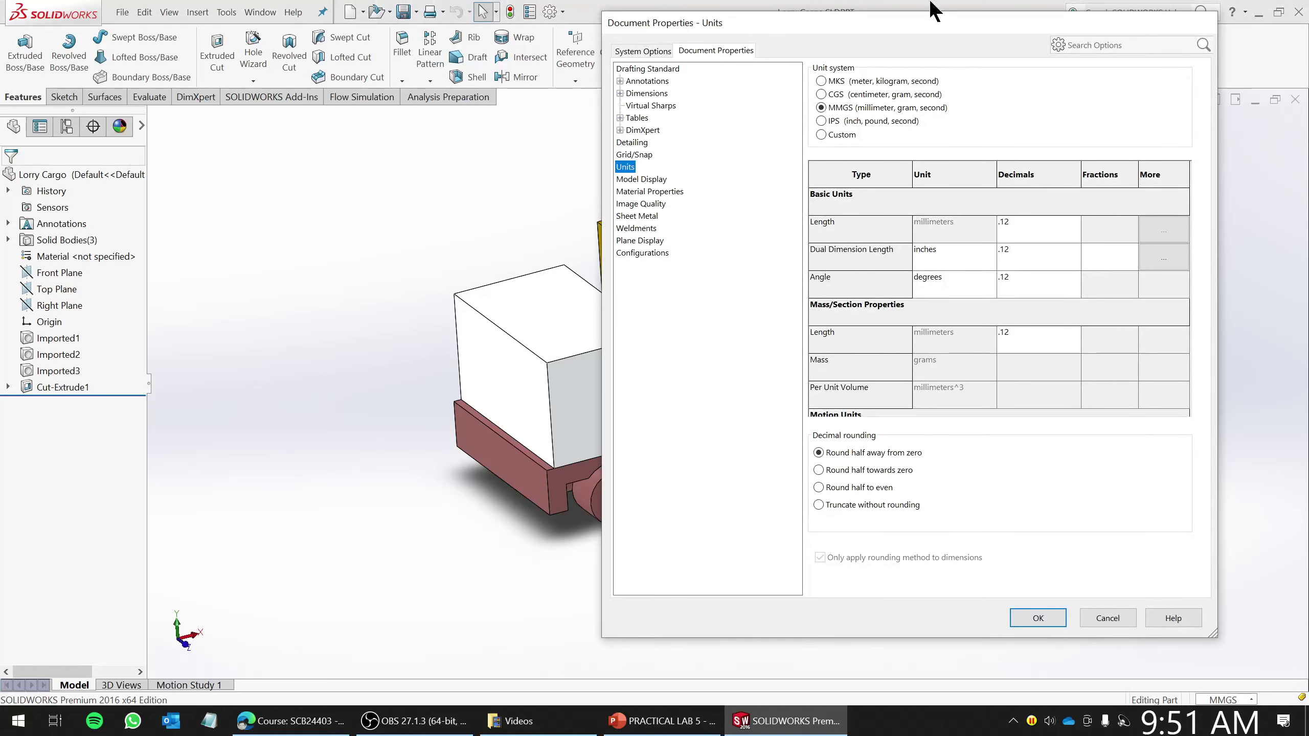
{"action": "left_click_drag", "start_coordinate": [918, 25], "coordinate": [732, 29]}
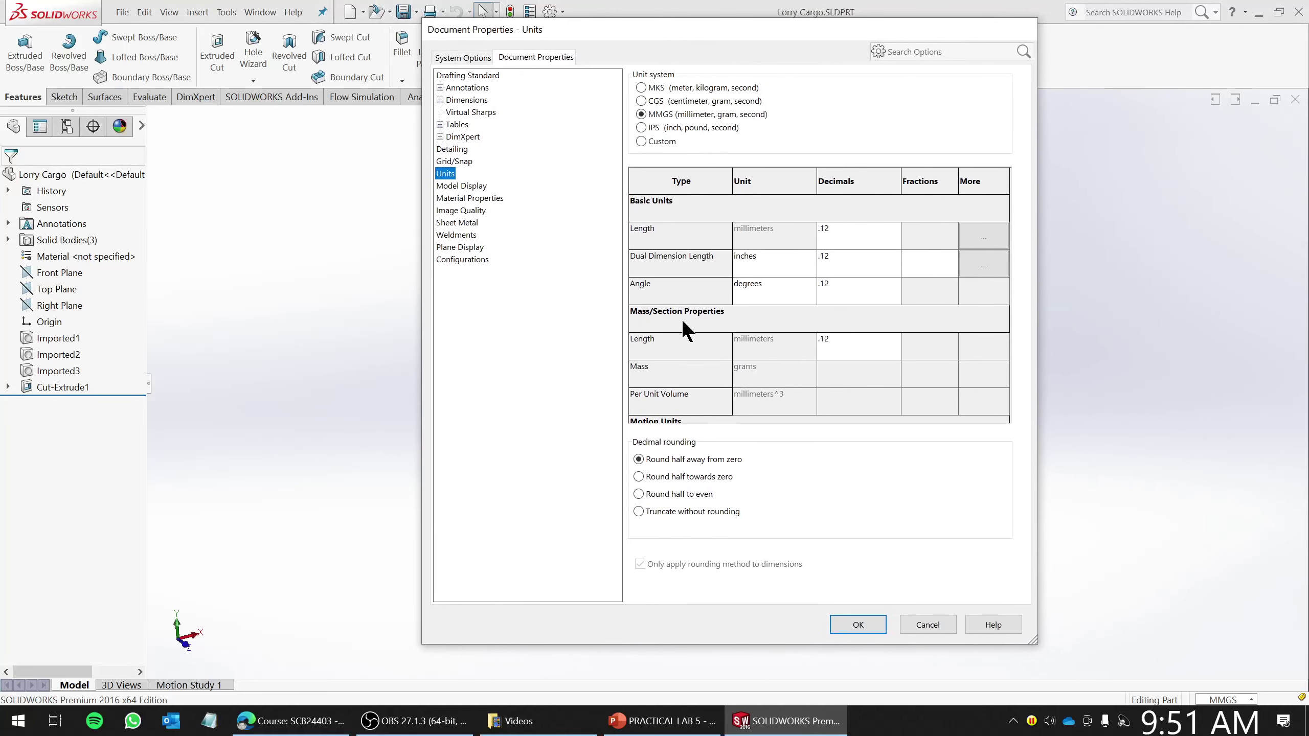
{"action": "left_click", "coordinate": [783, 394]}
{"action": "left_click", "coordinate": [640, 140]}
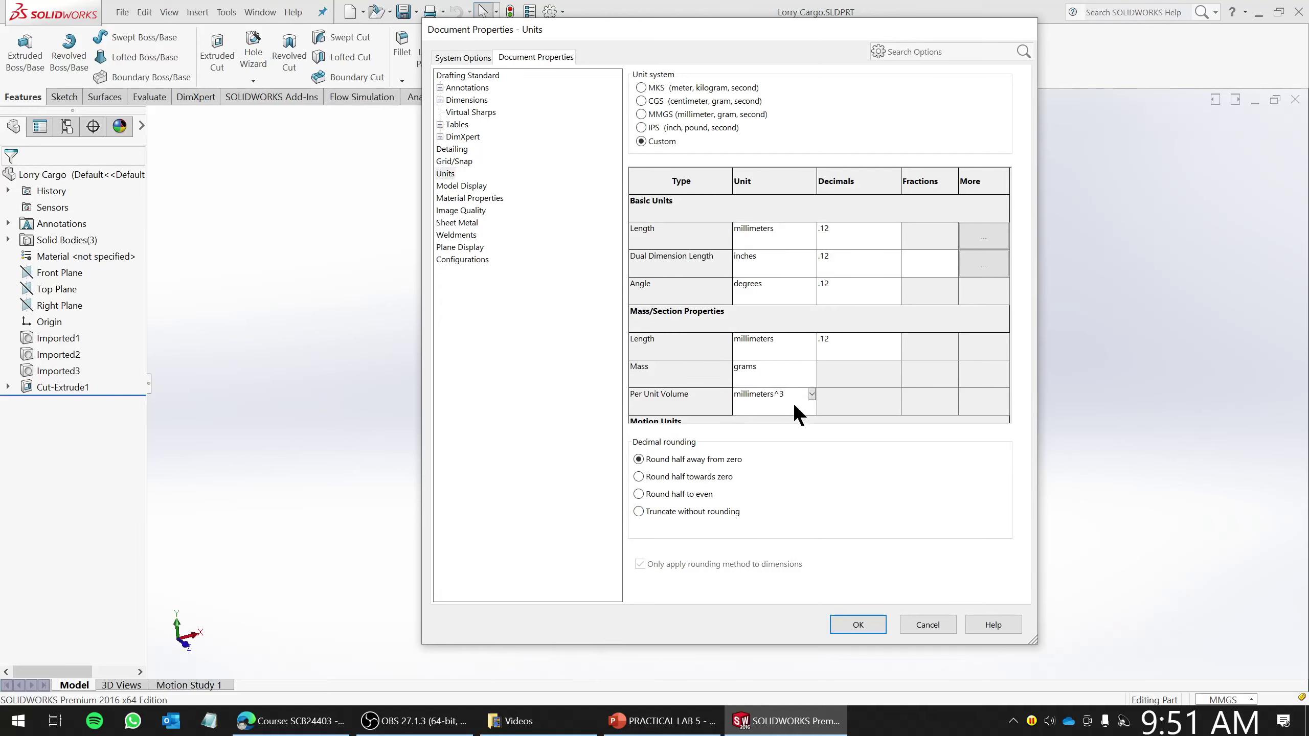
- Set the per unit volume for mass/section properties to meters^3 and apply the unit settings
{"action": "left_click", "coordinate": [811, 393]}
{"action": "left_click_drag", "start_coordinate": [813, 433], "coordinate": [810, 429]}
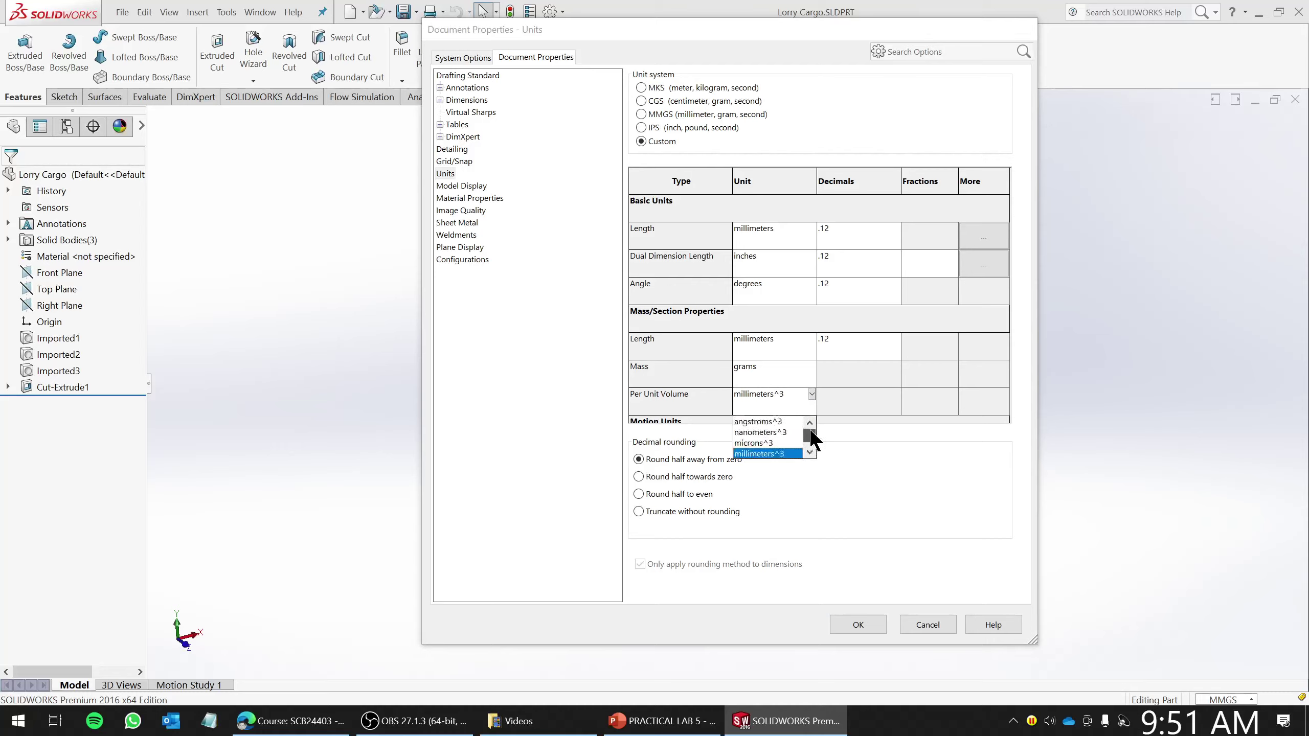
{"action": "left_click", "coordinate": [810, 452]}
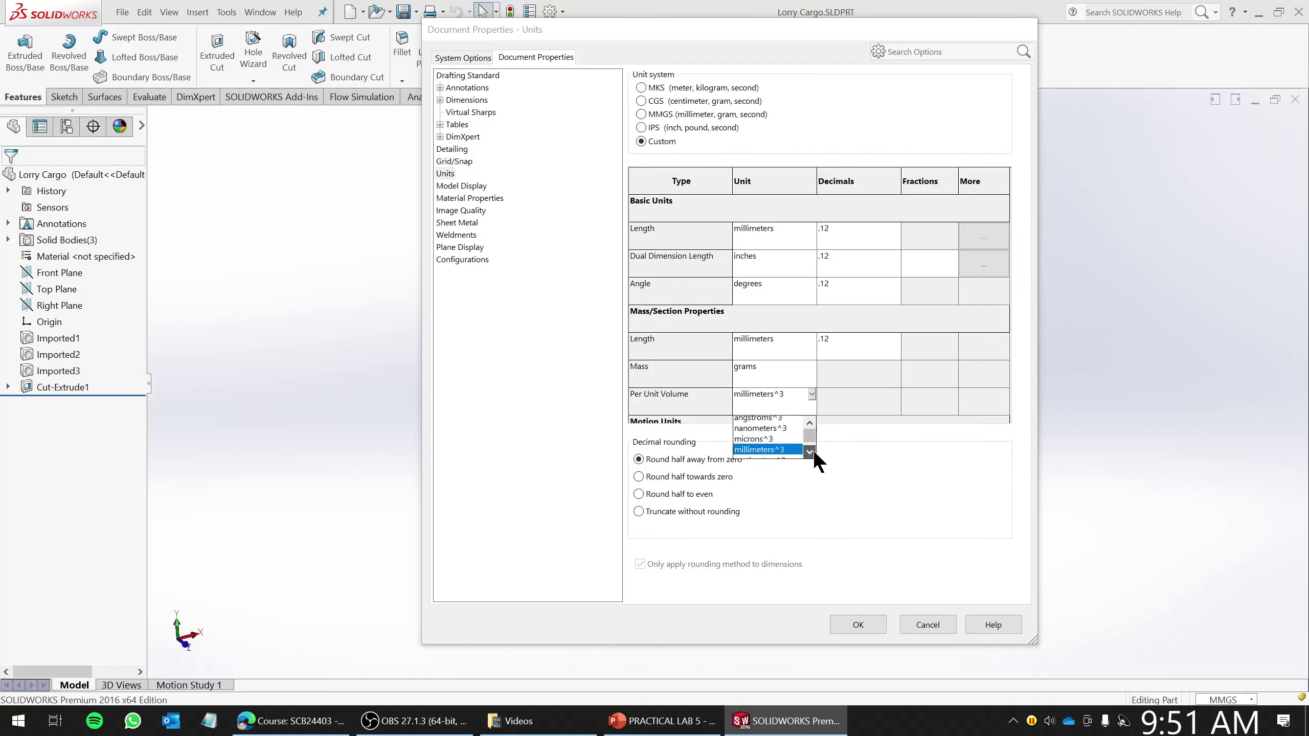
{"action": "left_click", "coordinate": [812, 450]}
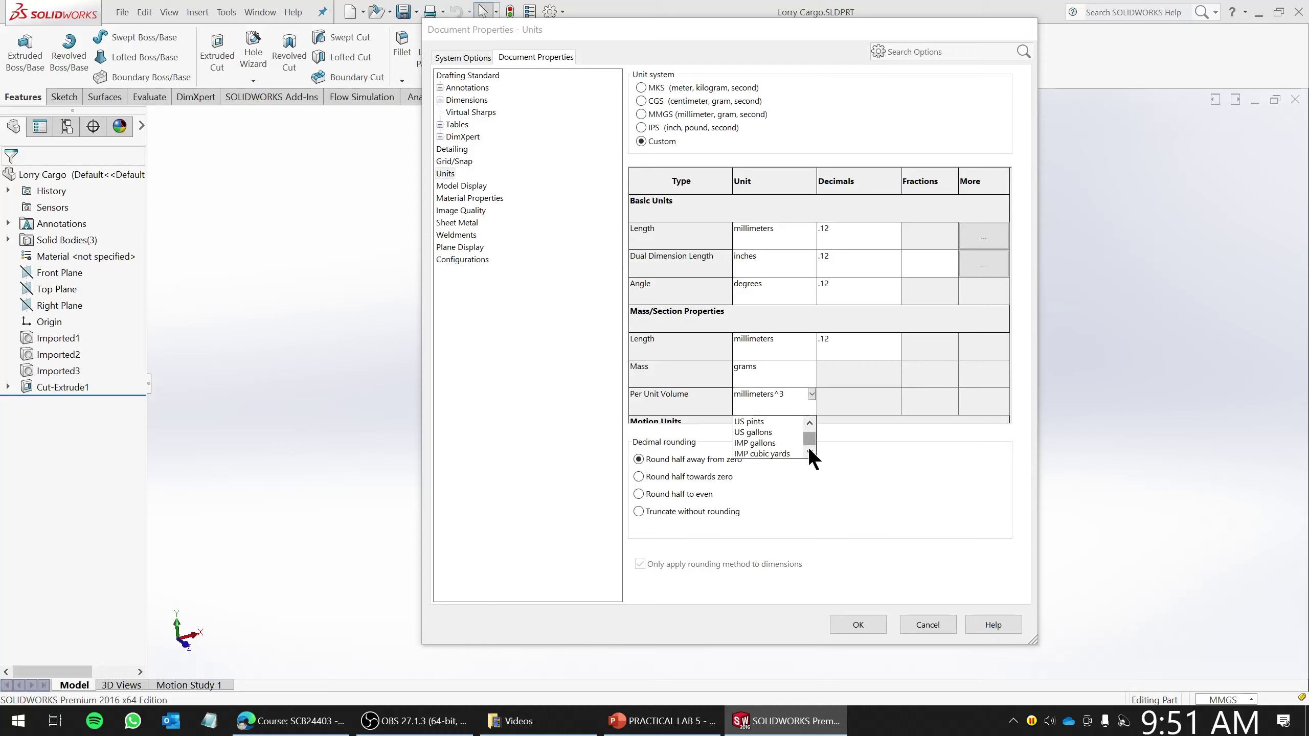
{"action": "left_click_drag", "start_coordinate": [810, 436], "coordinate": [810, 433]}
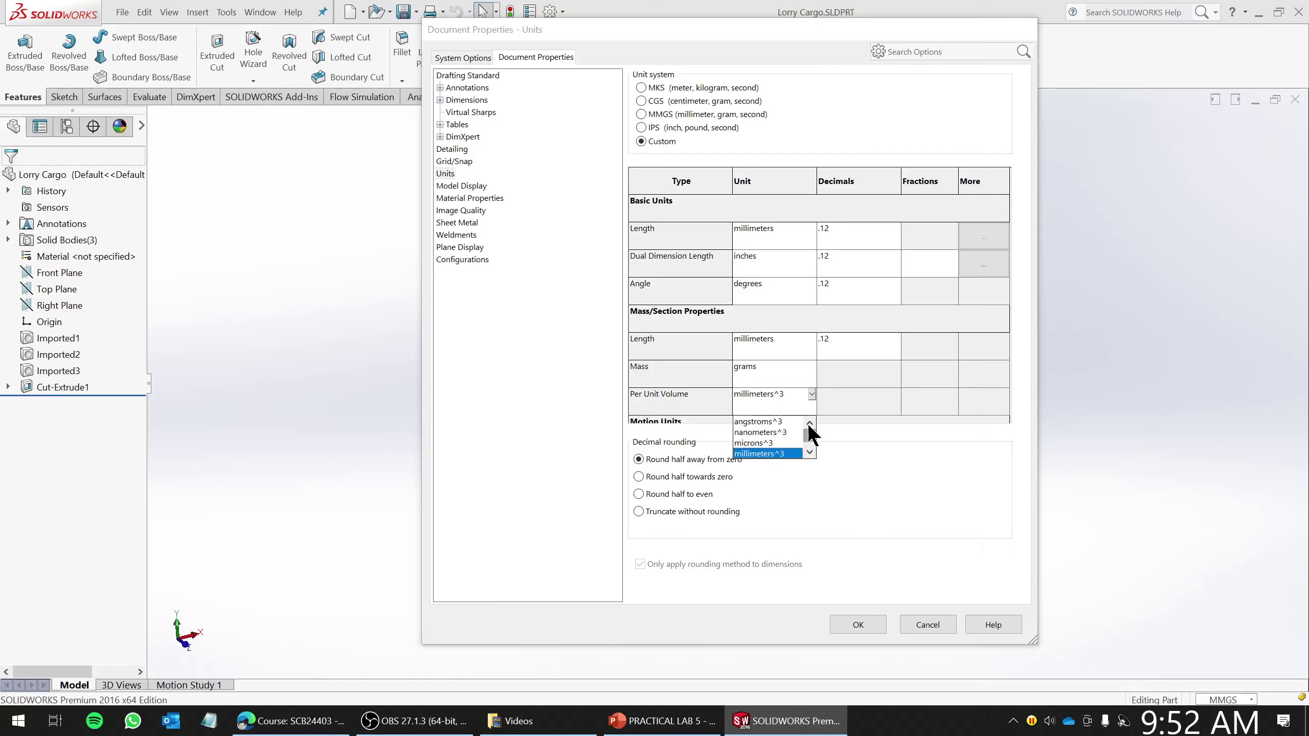
{"action": "left_click", "coordinate": [809, 453]}
{"action": "left_click", "coordinate": [809, 453]}
{"action": "left_click", "coordinate": [809, 452]}
{"action": "left_click", "coordinate": [774, 444]}
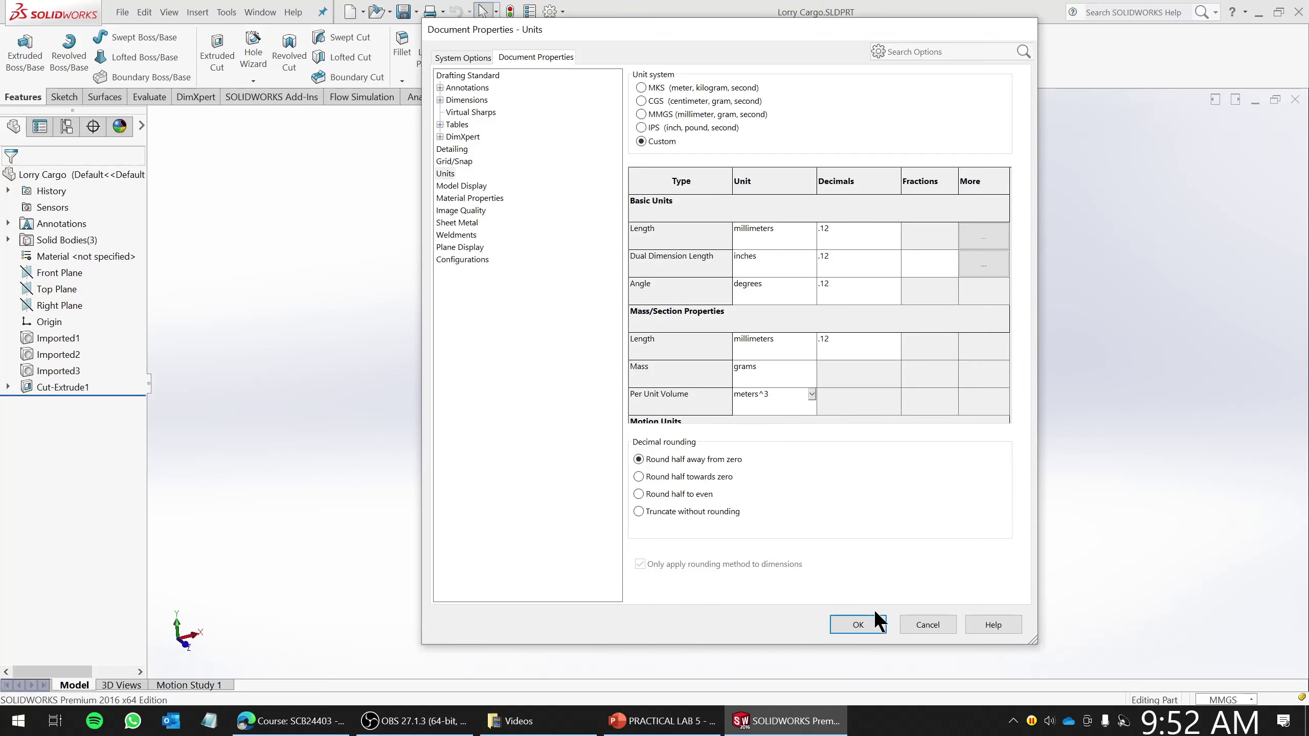
{"action": "left_click", "coordinate": [861, 626]}
- Measure the top face of the yellow cargo box and clear the measured selection
{"action": "middle_click_drag", "start_coordinate": [899, 372], "coordinate": [943, 218]}
{"action": "scroll", "coordinate": [948, 208], "scroll_direction": "down", "scroll_amount": 2}
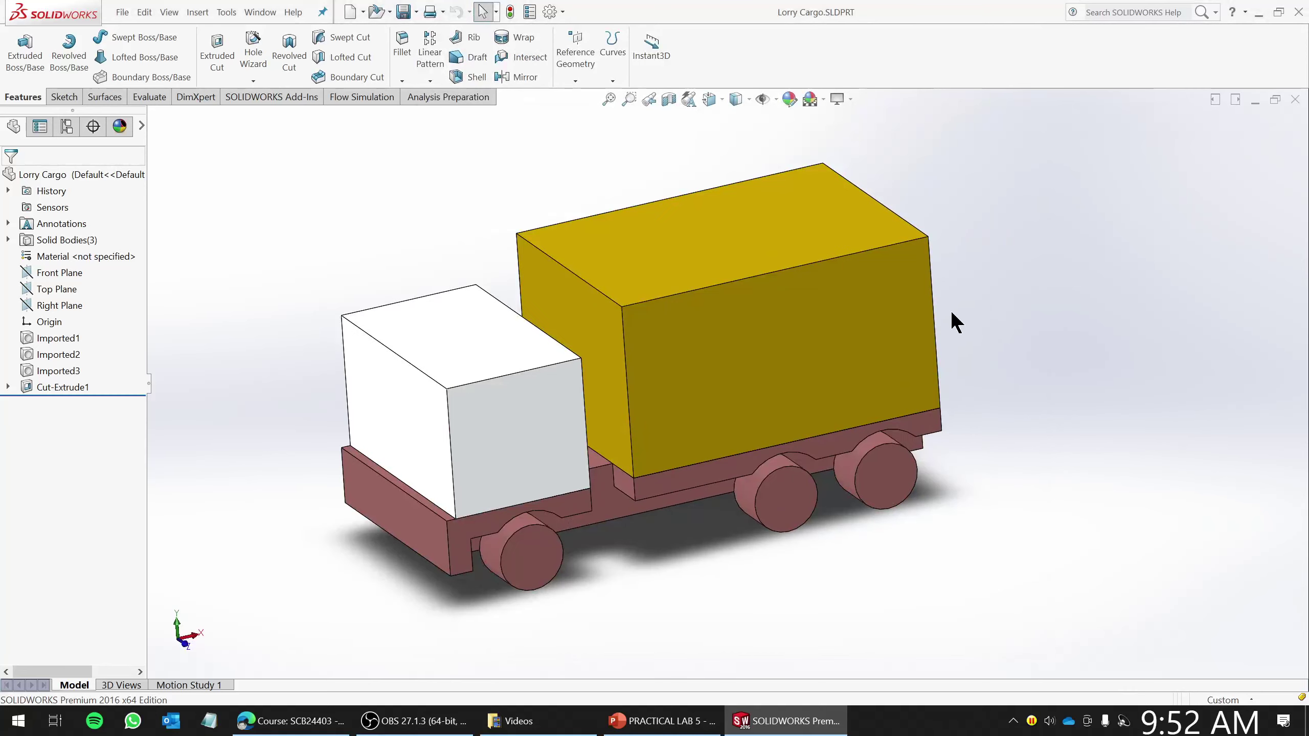
{"action": "left_click", "coordinate": [158, 98]}
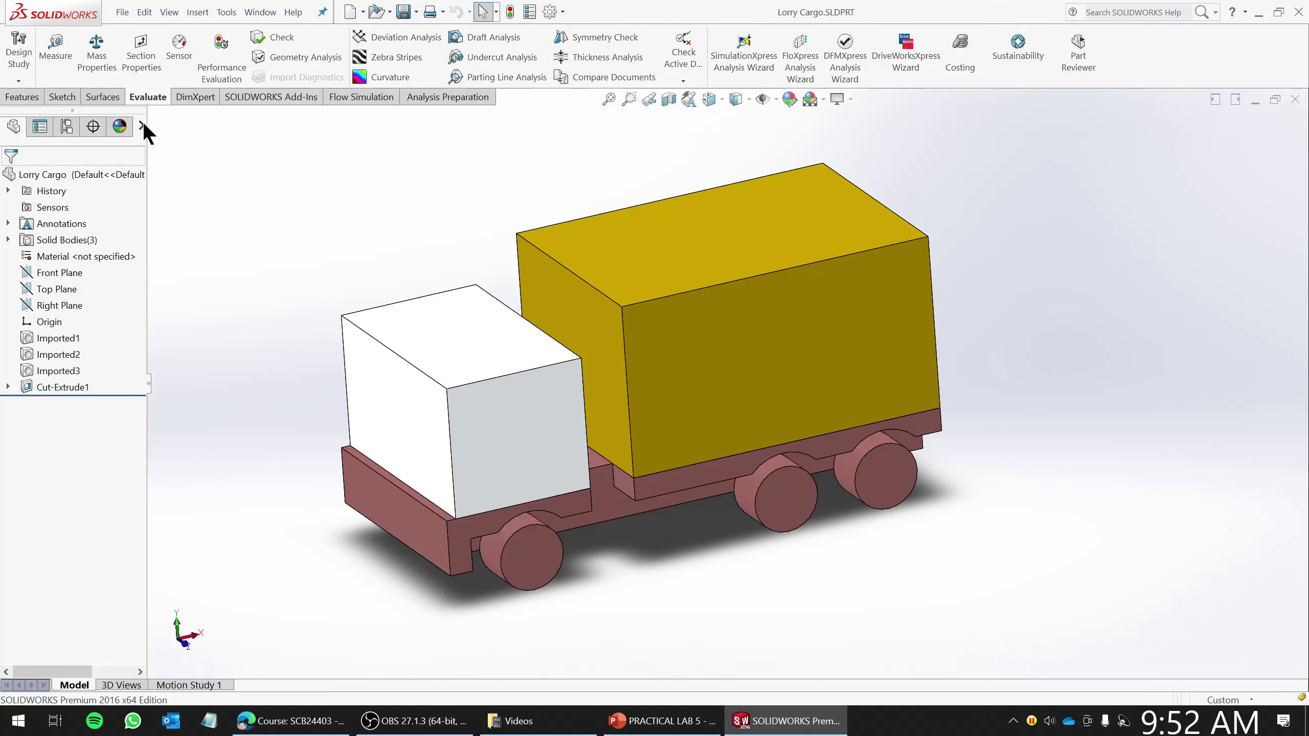
{"action": "left_click", "coordinate": [57, 60]}
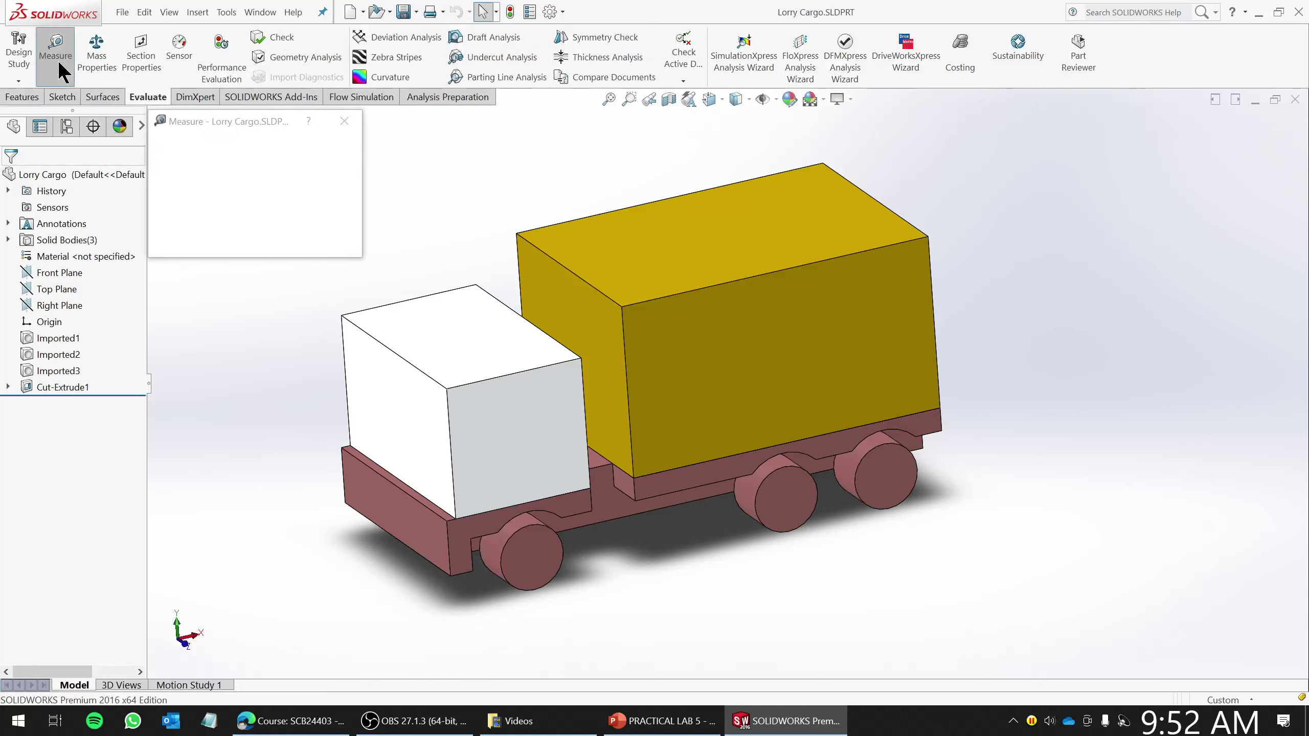
{"action": "left_click", "coordinate": [639, 250]}
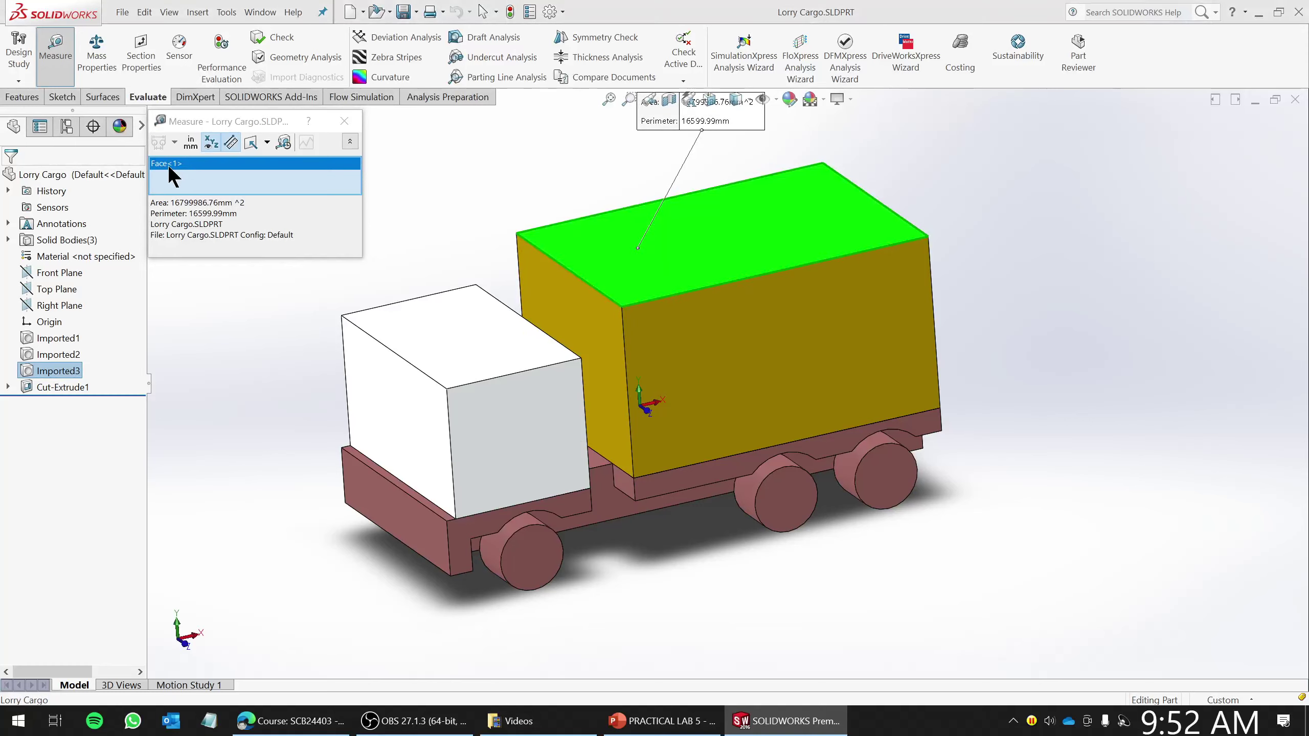
{"action": "key", "text": "Delete"}
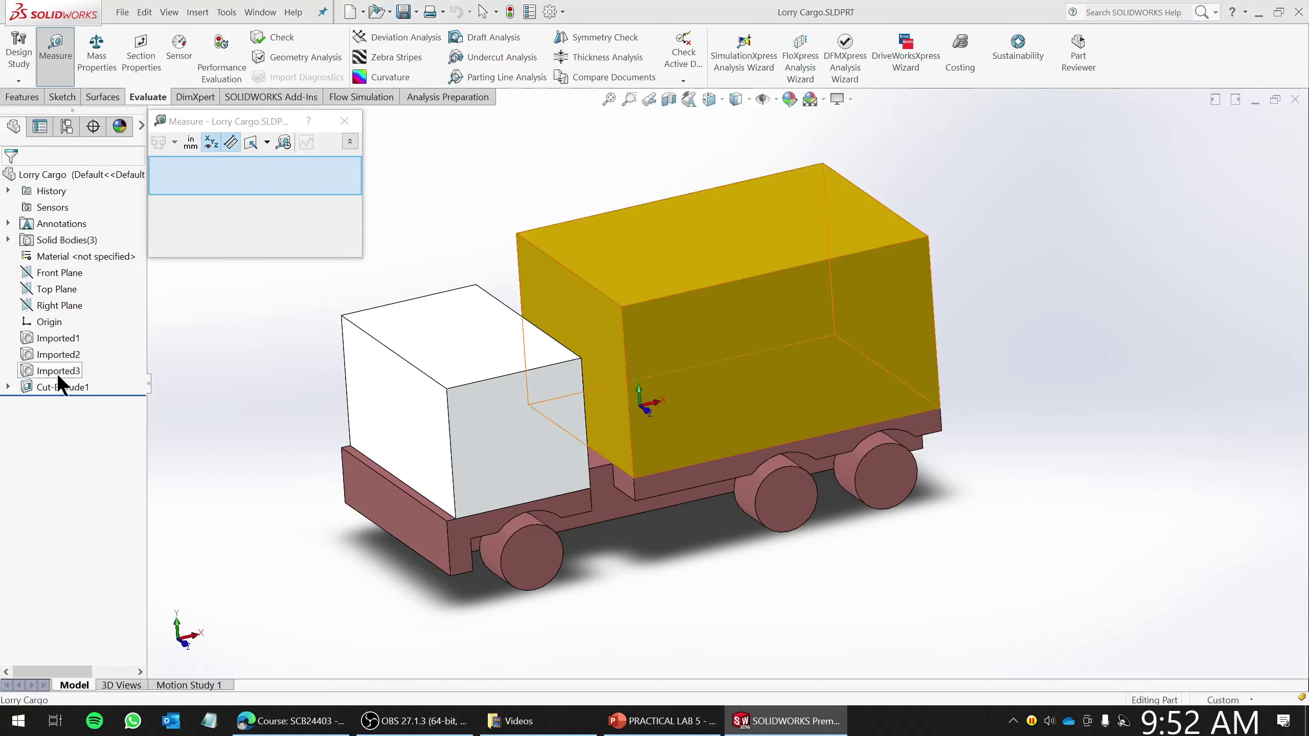
{"action": "left_click", "coordinate": [49, 45]}
{"action": "left_click", "coordinate": [49, 47]}
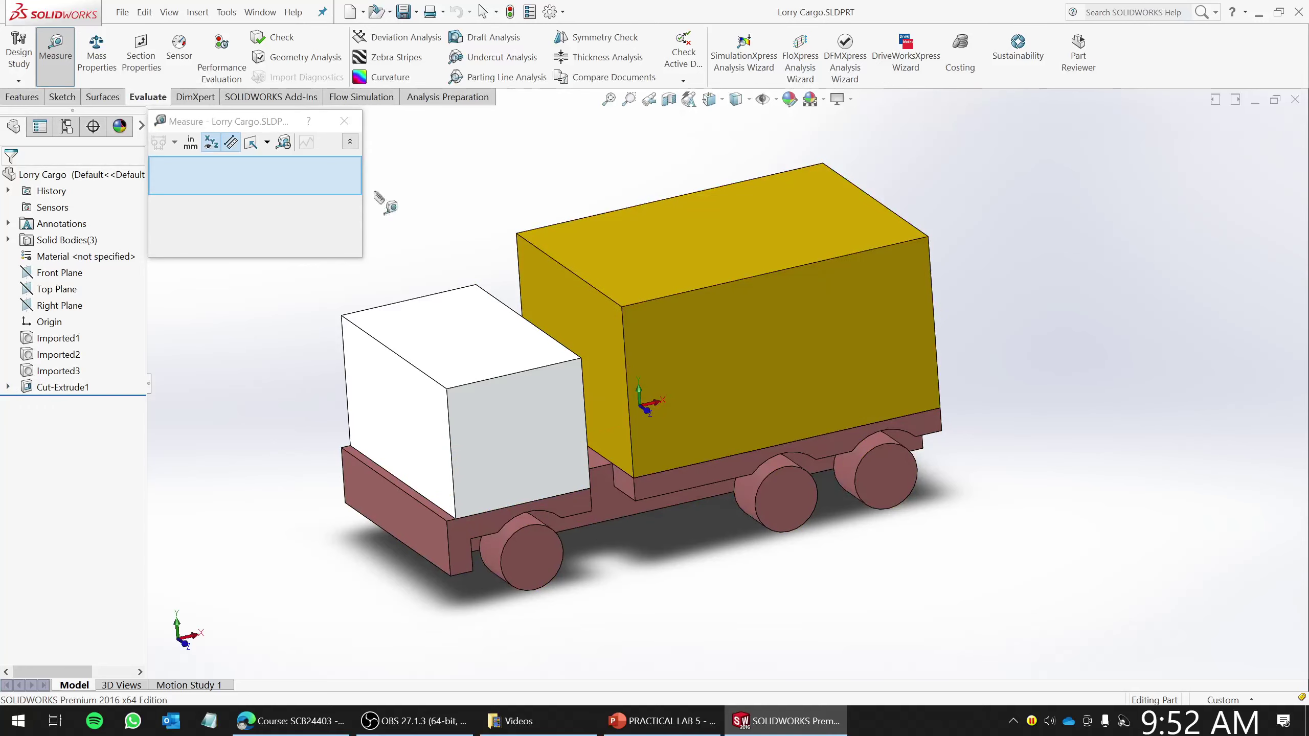
- Measure the long side face of the yellow cargo box and close the measurement
{"action": "scroll", "coordinate": [451, 237], "scroll_direction": "up", "scroll_amount": 2}
{"action": "scroll", "coordinate": [876, 366], "scroll_direction": "up", "scroll_amount": 2}
{"action": "left_click", "coordinate": [868, 358]}
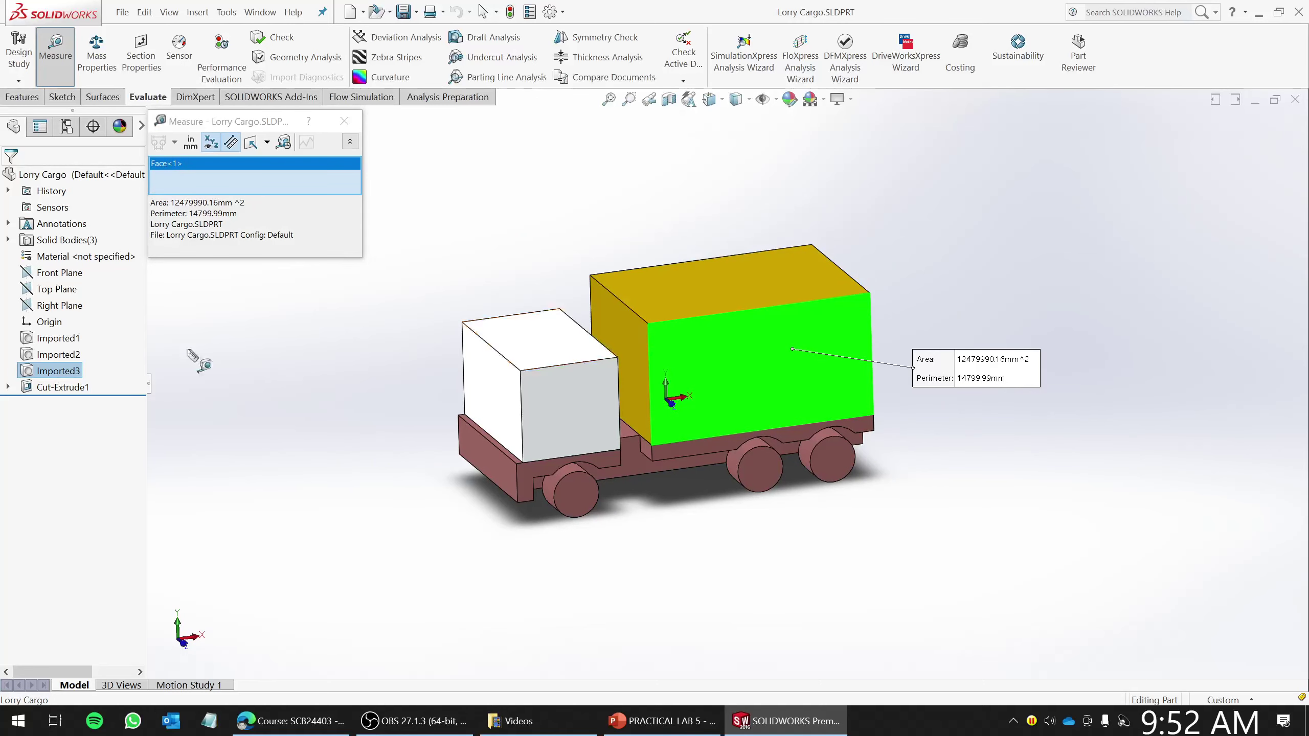
{"action": "left_click", "coordinate": [9, 387]}
{"action": "left_click", "coordinate": [9, 387]}
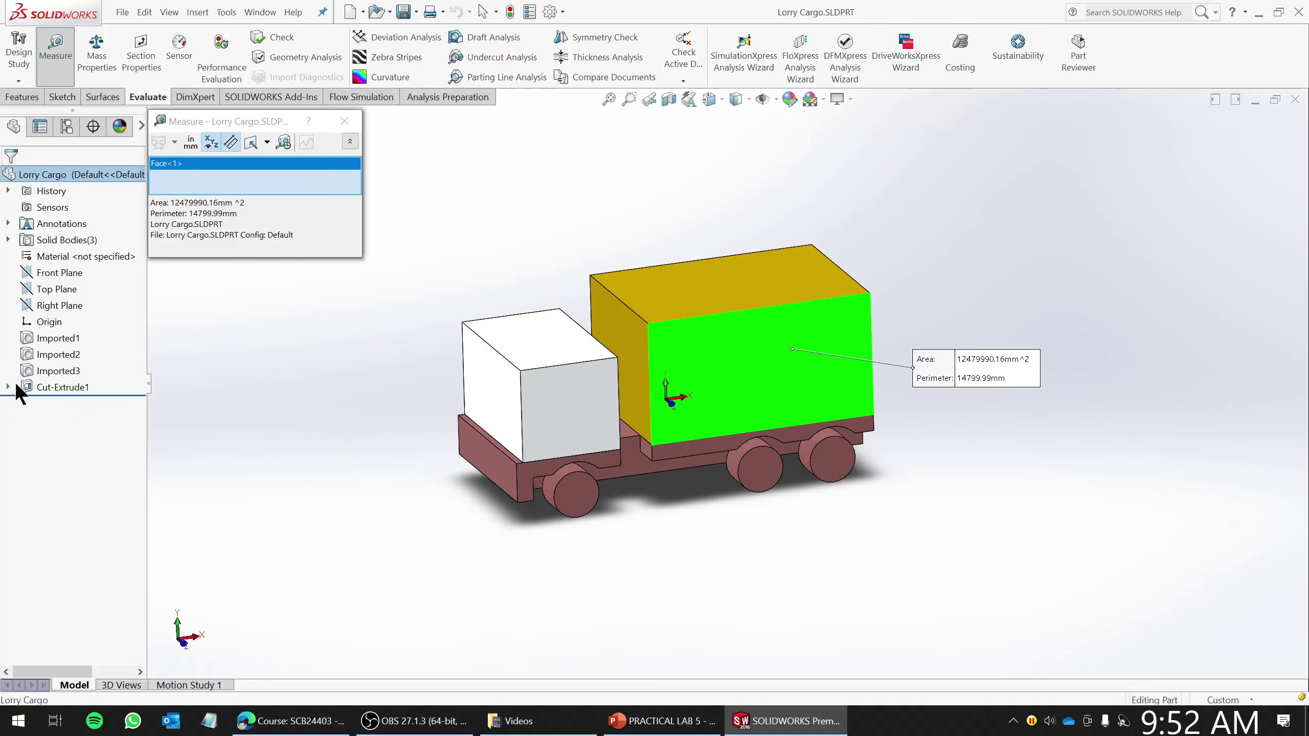
{"action": "right_click", "coordinate": [43, 371]}
{"action": "left_click", "coordinate": [375, 315]}
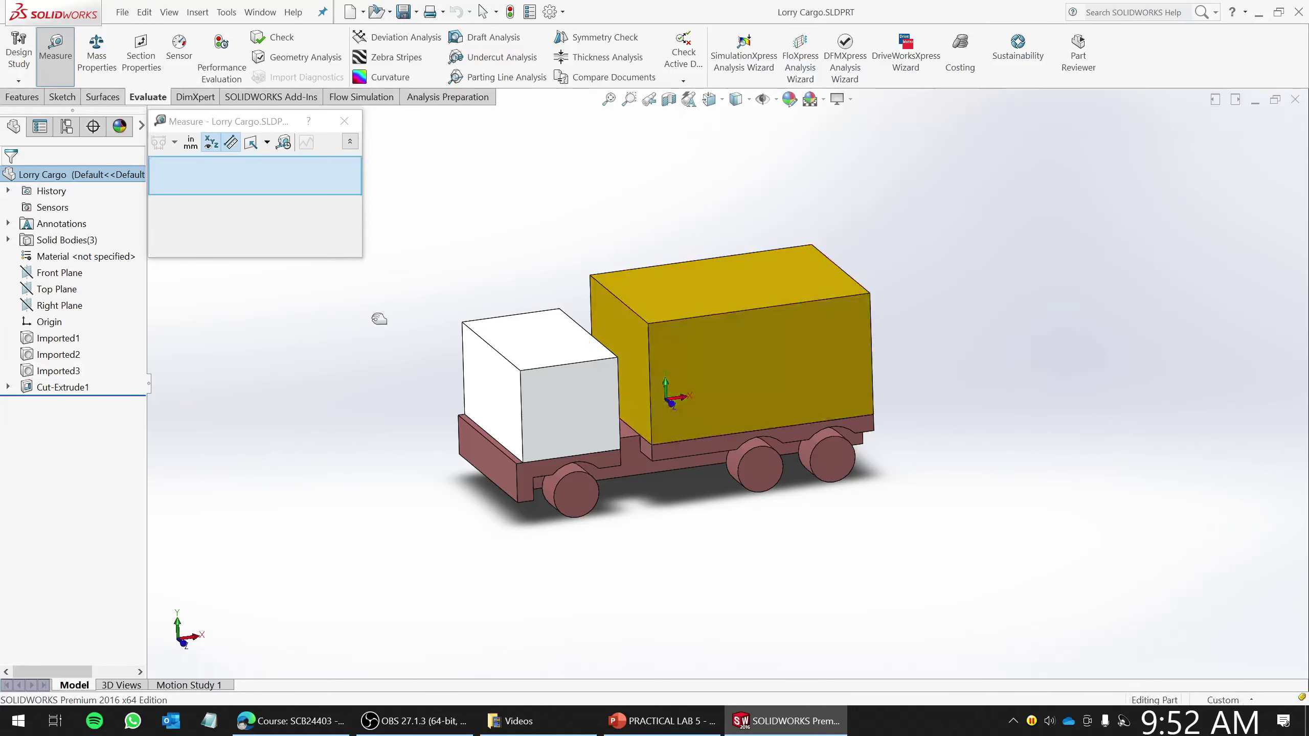
{"action": "key", "text": "Escape"}
- Try to measure the whole cargo box by choosing the Imported3 feature for the Measure tool
{"action": "left_click", "coordinate": [49, 364]}
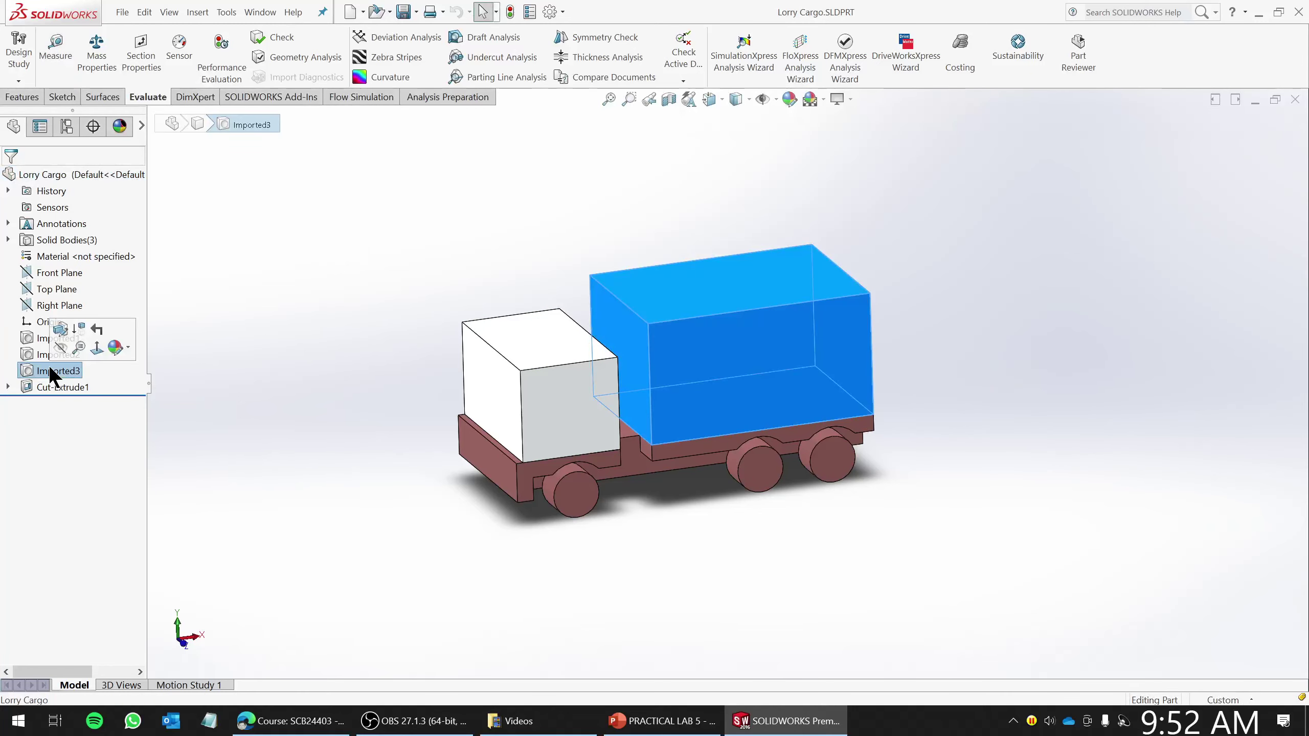
{"action": "right_click", "coordinate": [49, 365]}
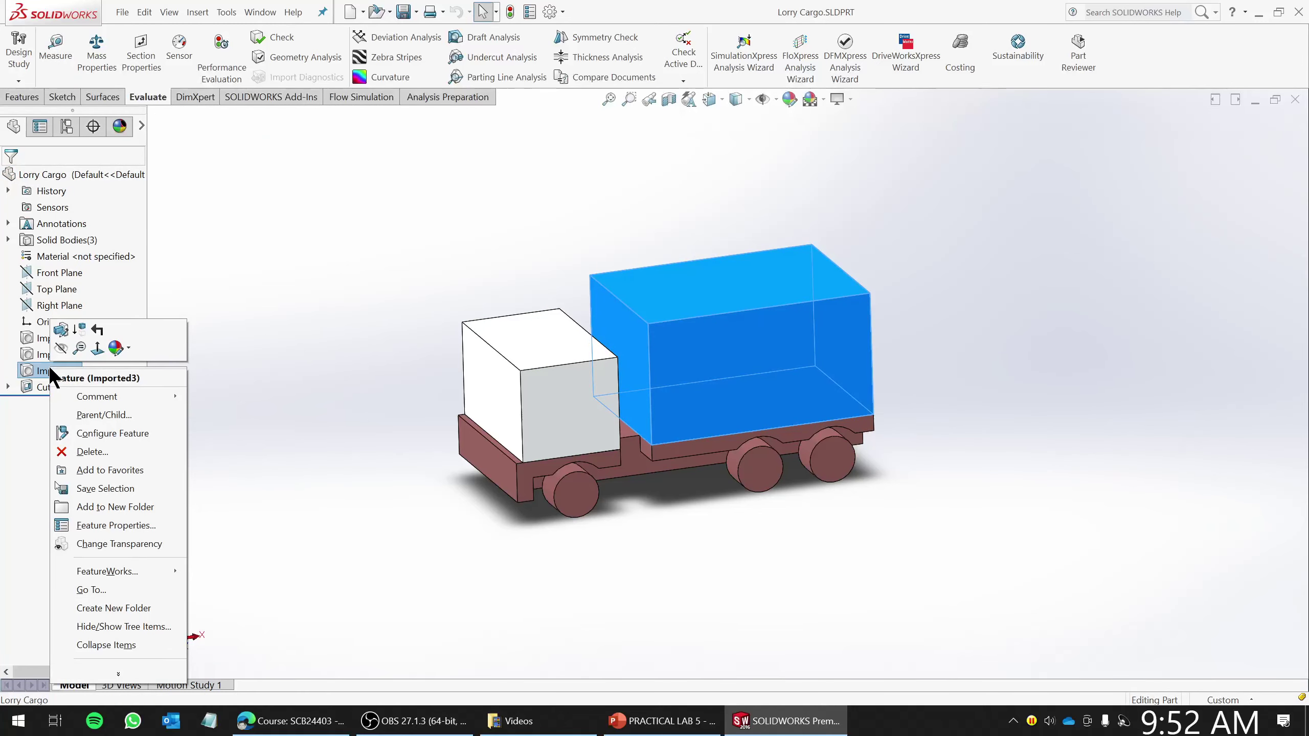
{"action": "left_click", "coordinate": [59, 64]}
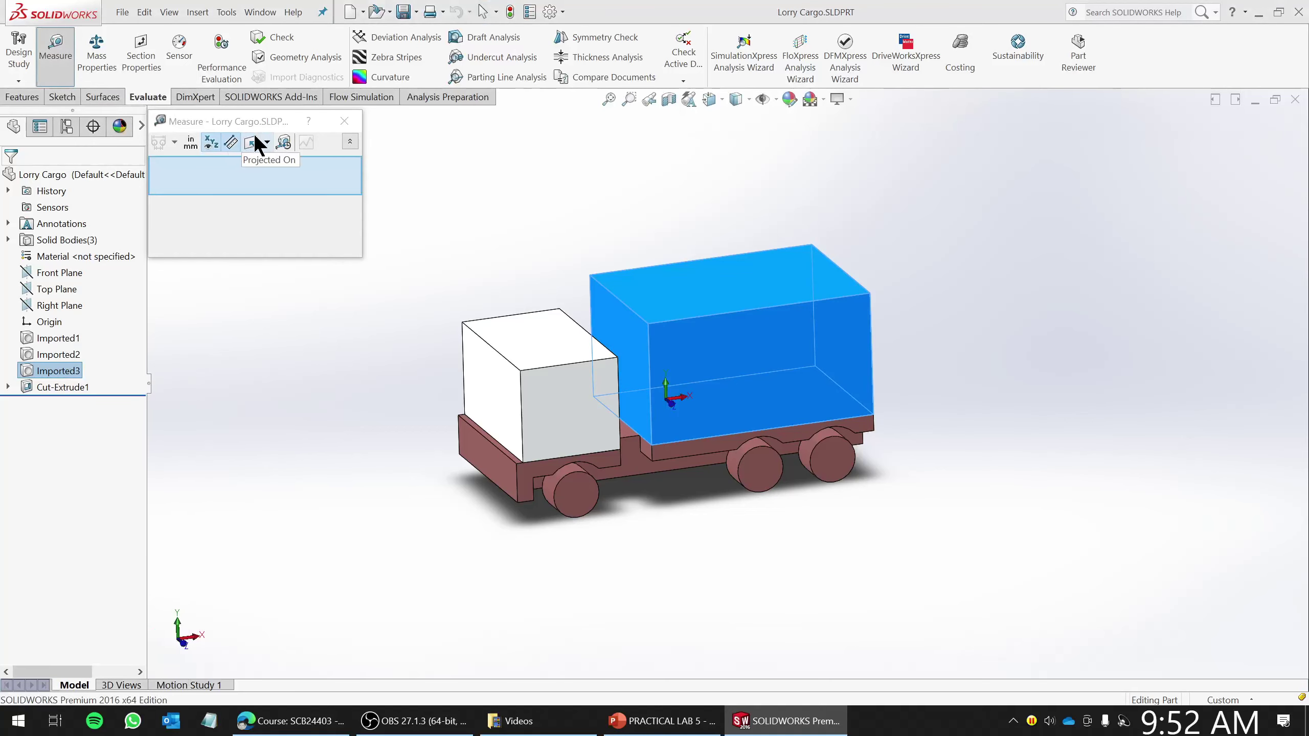
{"action": "left_click", "coordinate": [62, 367]}
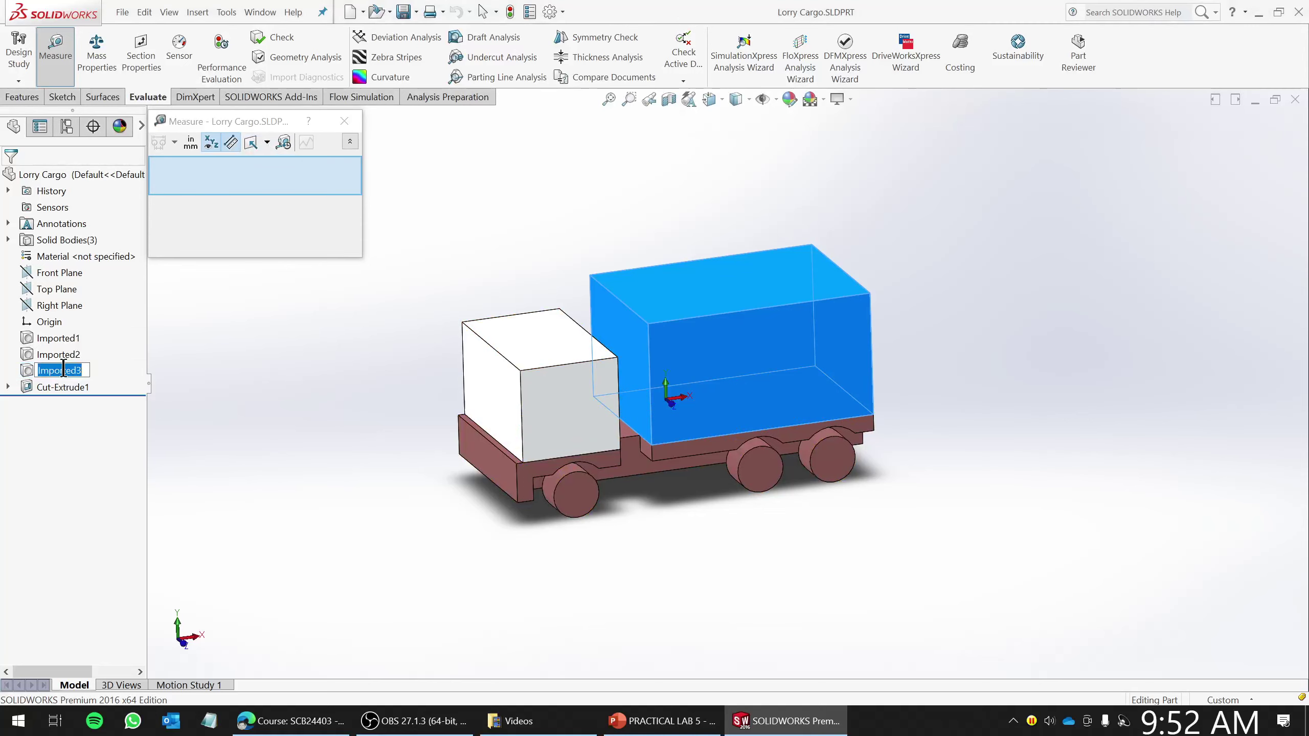
{"action": "left_click", "coordinate": [344, 121]}
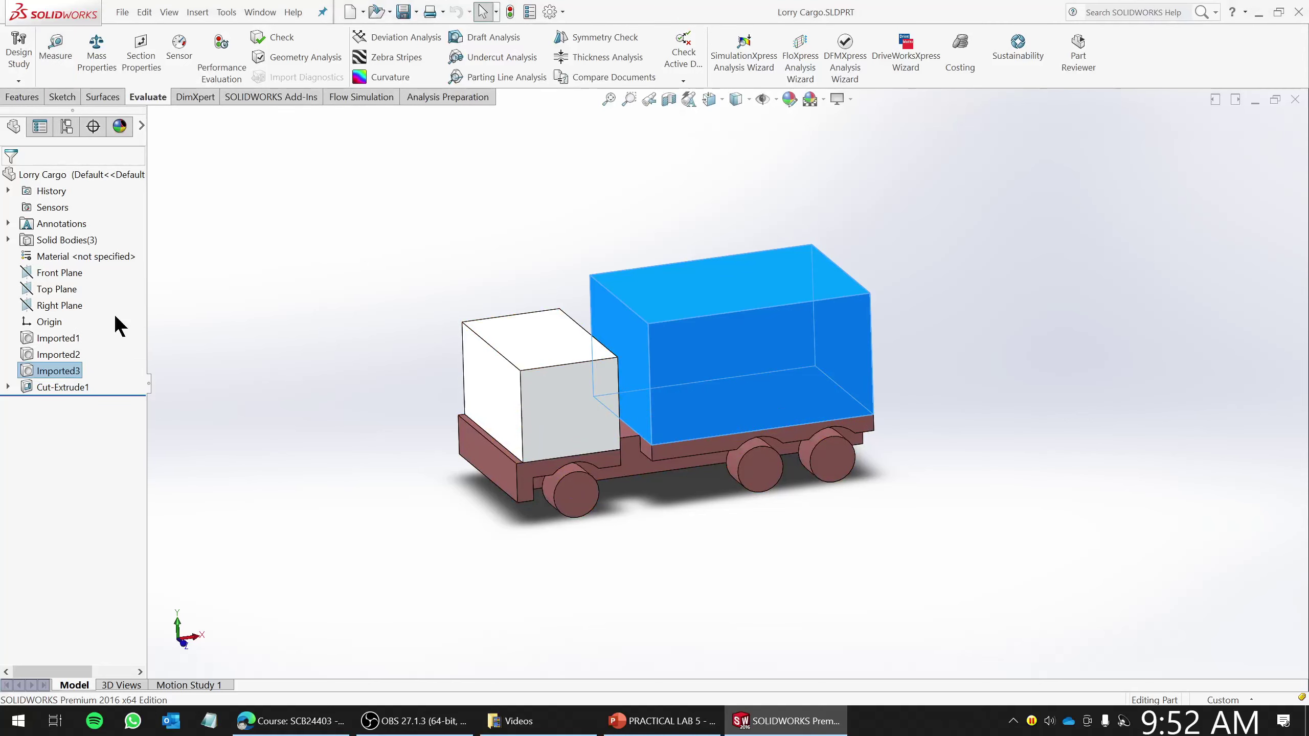
{"action": "middle_click_drag", "start_coordinate": [572, 284], "coordinate": [606, 287]}
{"action": "left_click", "coordinate": [55, 54]}
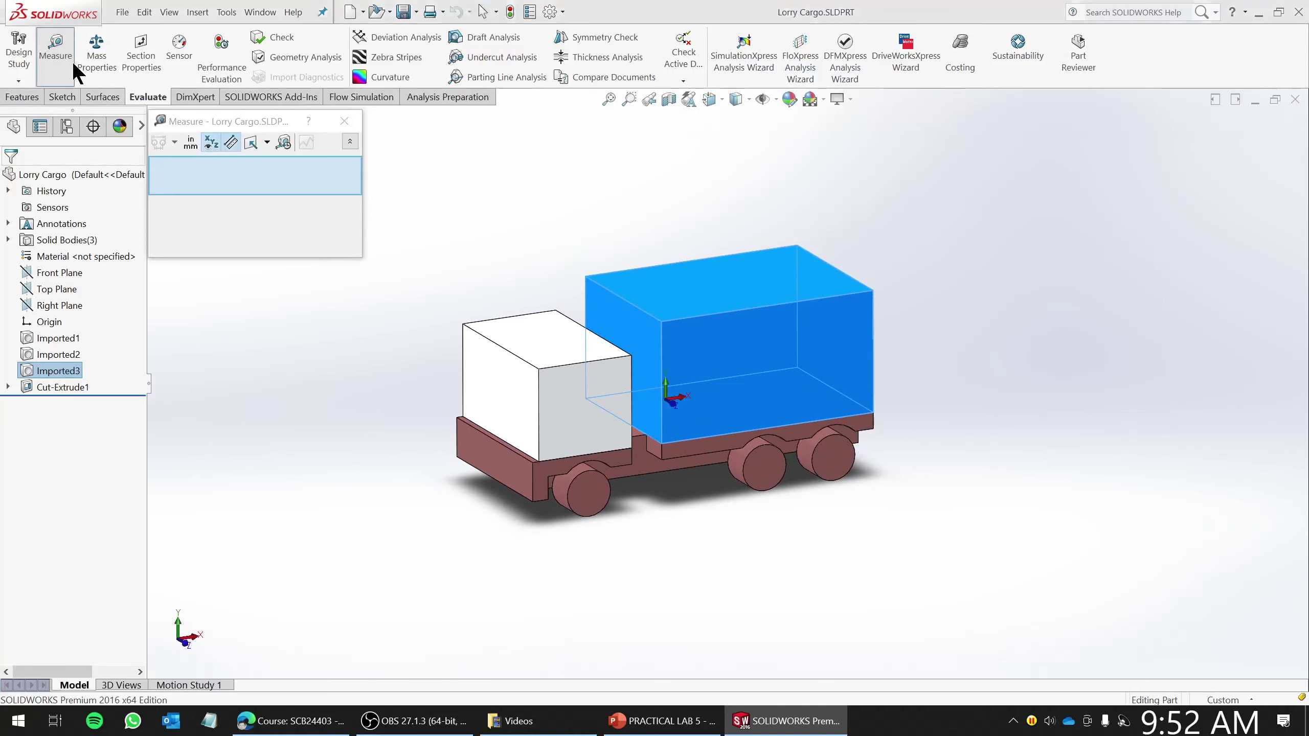
{"action": "left_click", "coordinate": [58, 369]}
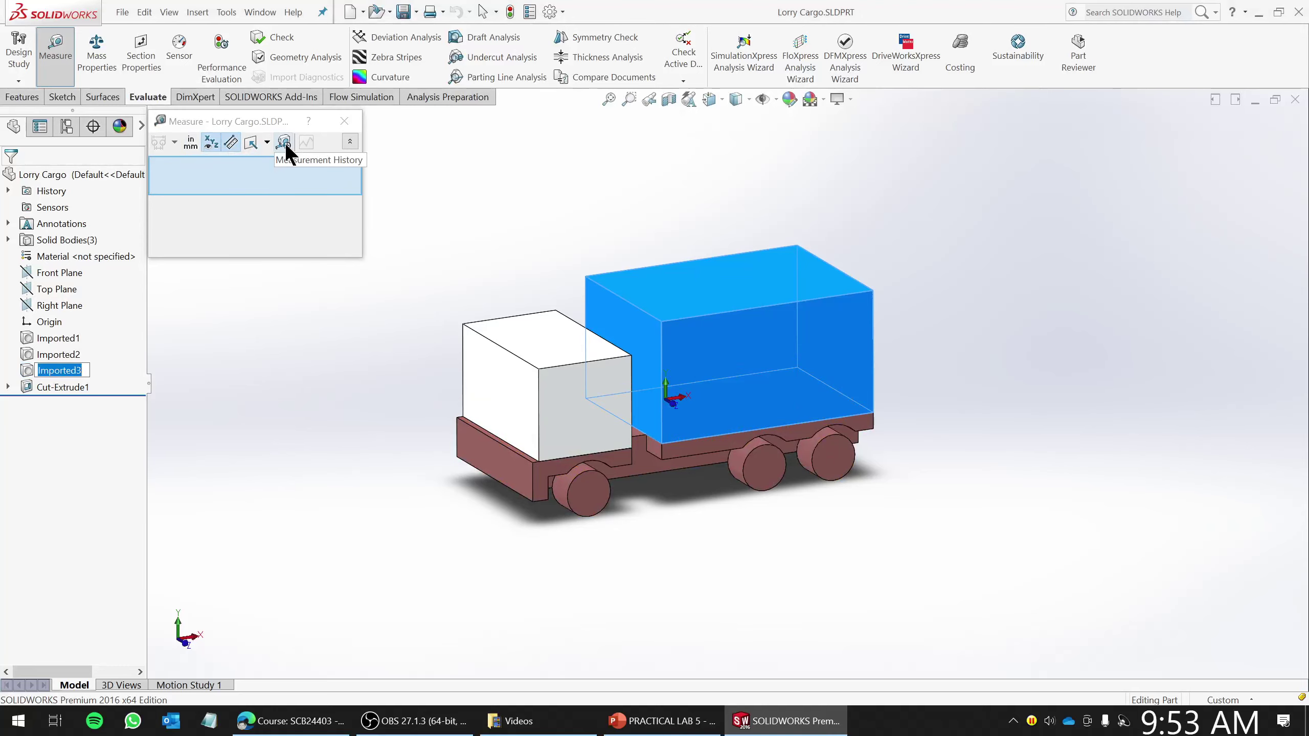
- Evaluate the mass properties of the yellow cargo box body alone instead of the whole lorry, and highlight its volume
{"action": "left_click", "coordinate": [98, 75]}
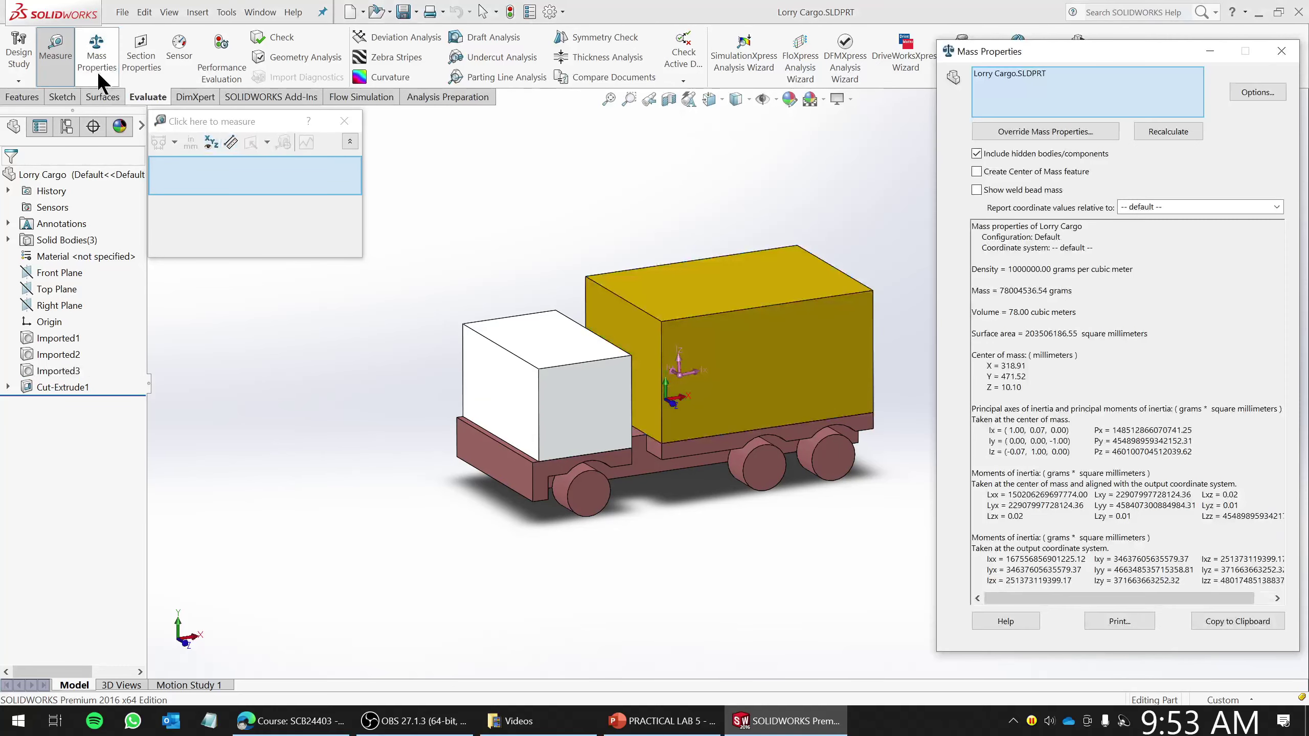
{"action": "left_click", "coordinate": [1032, 77]}
{"action": "key", "text": "Delete"}
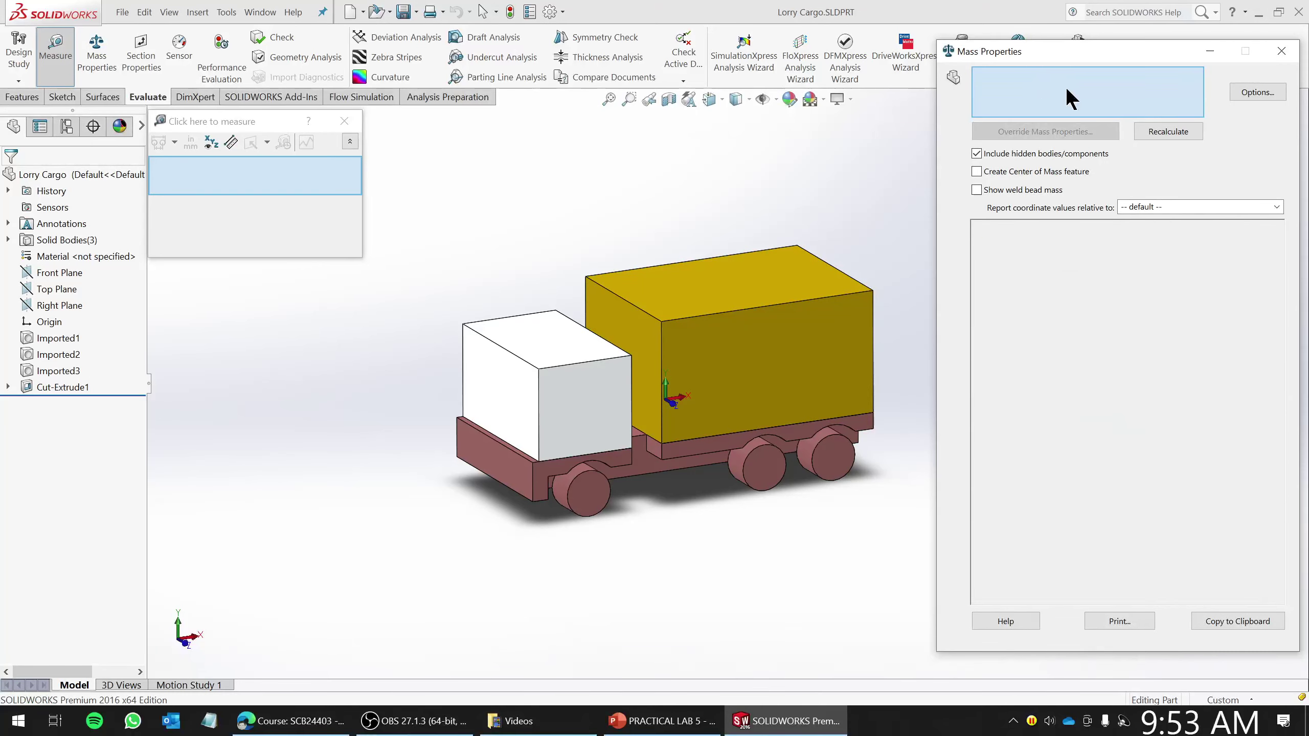
{"action": "left_click", "coordinate": [344, 121]}
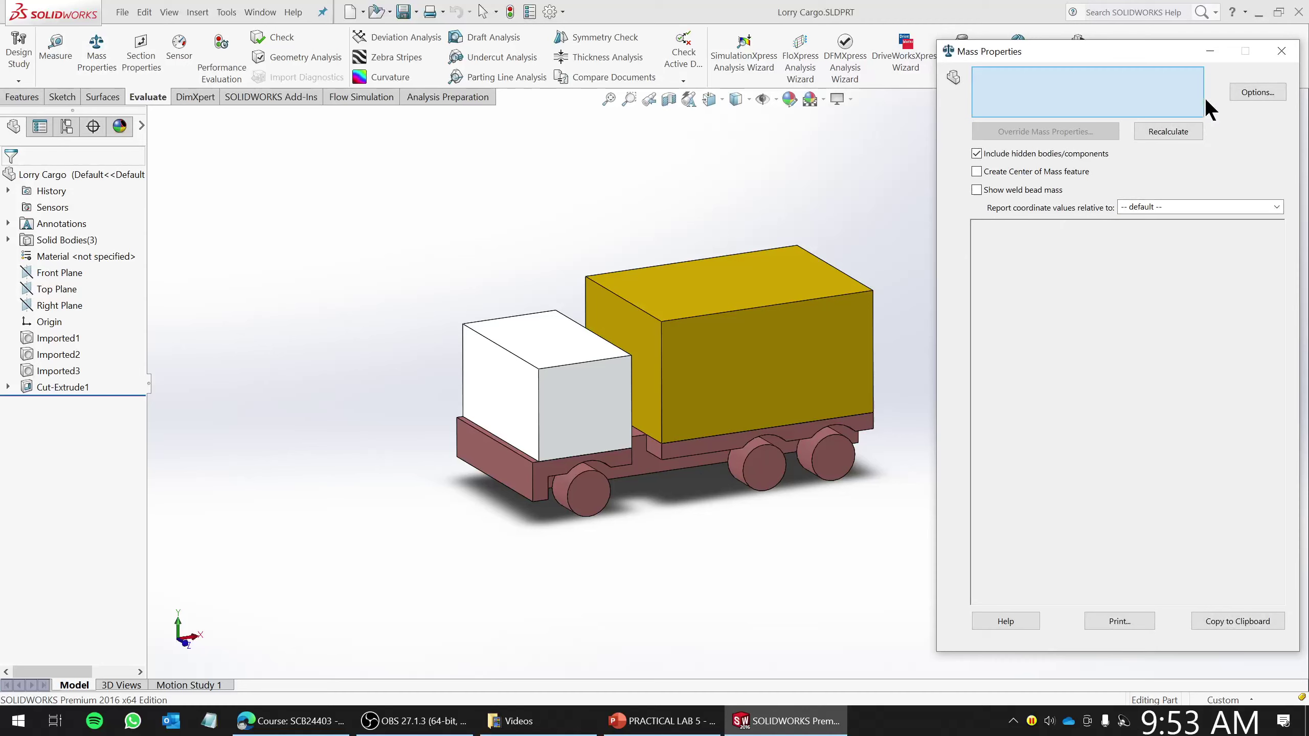
{"action": "left_click", "coordinate": [637, 334]}
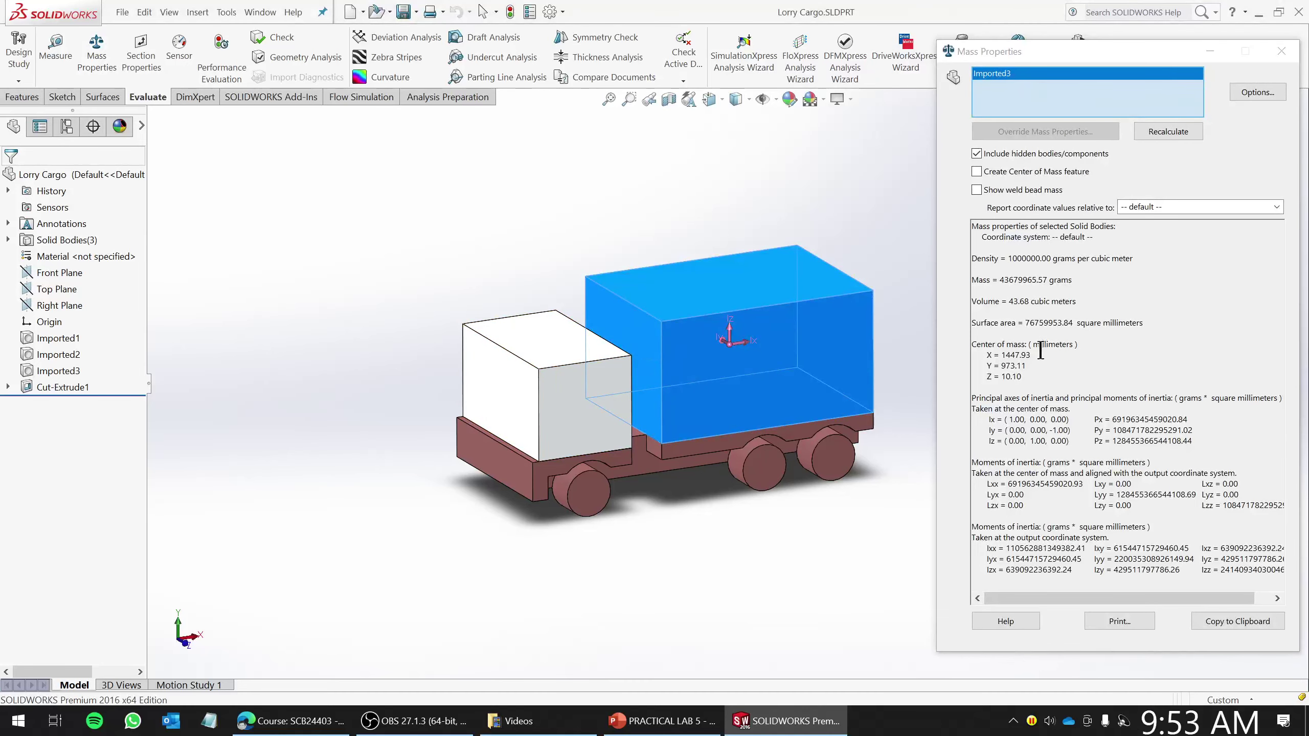
{"action": "left_click", "coordinate": [1078, 280]}
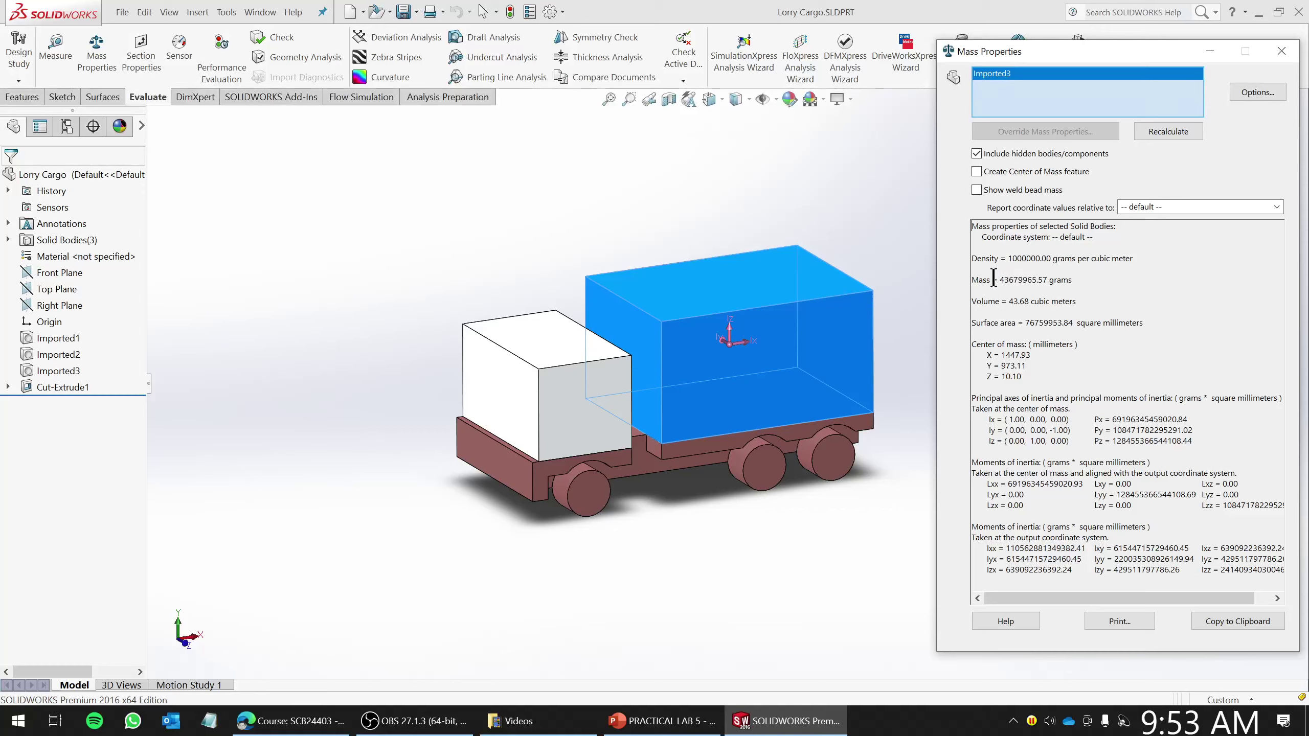
{"action": "left_click_drag", "start_coordinate": [1009, 302], "coordinate": [1079, 303]}
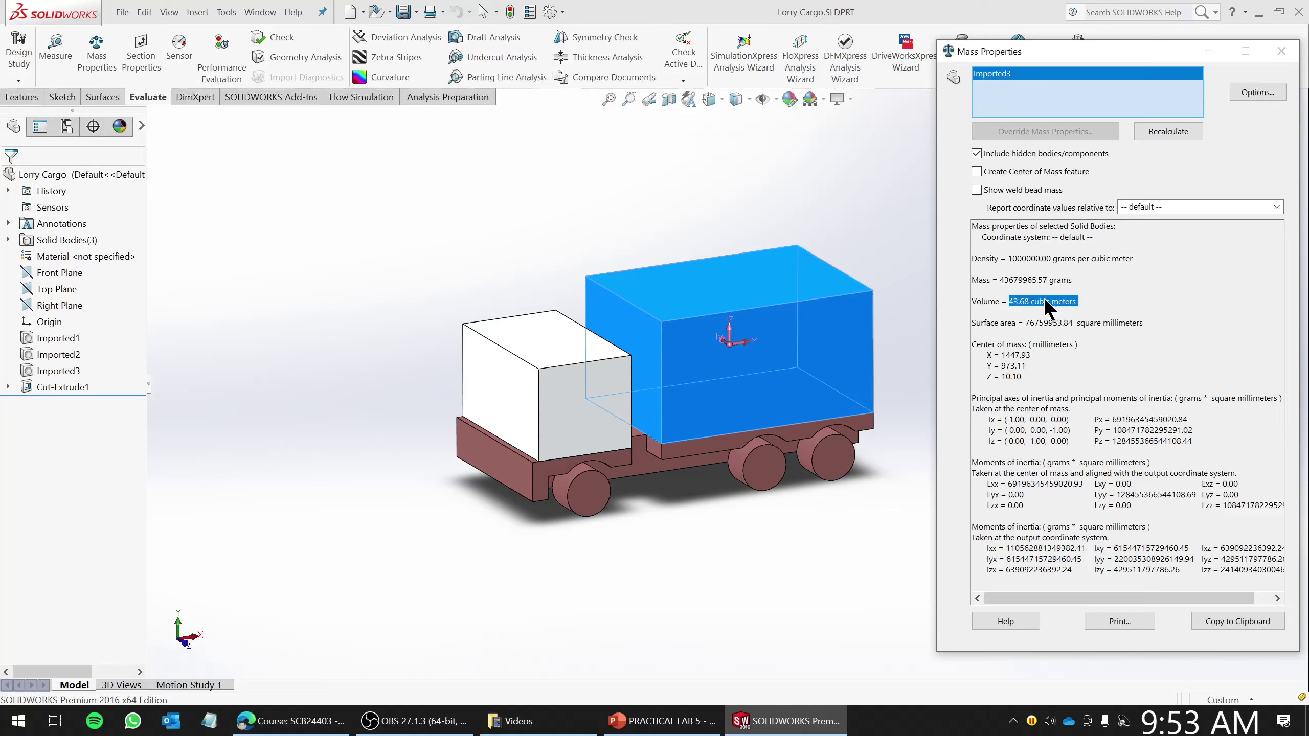
{"action": "left_click", "coordinate": [1281, 51]}
- Start a new Flow Simulation project with the Wizard and name it ORIGINAL
{"action": "middle_click_drag", "start_coordinate": [1025, 393], "coordinate": [995, 414]}
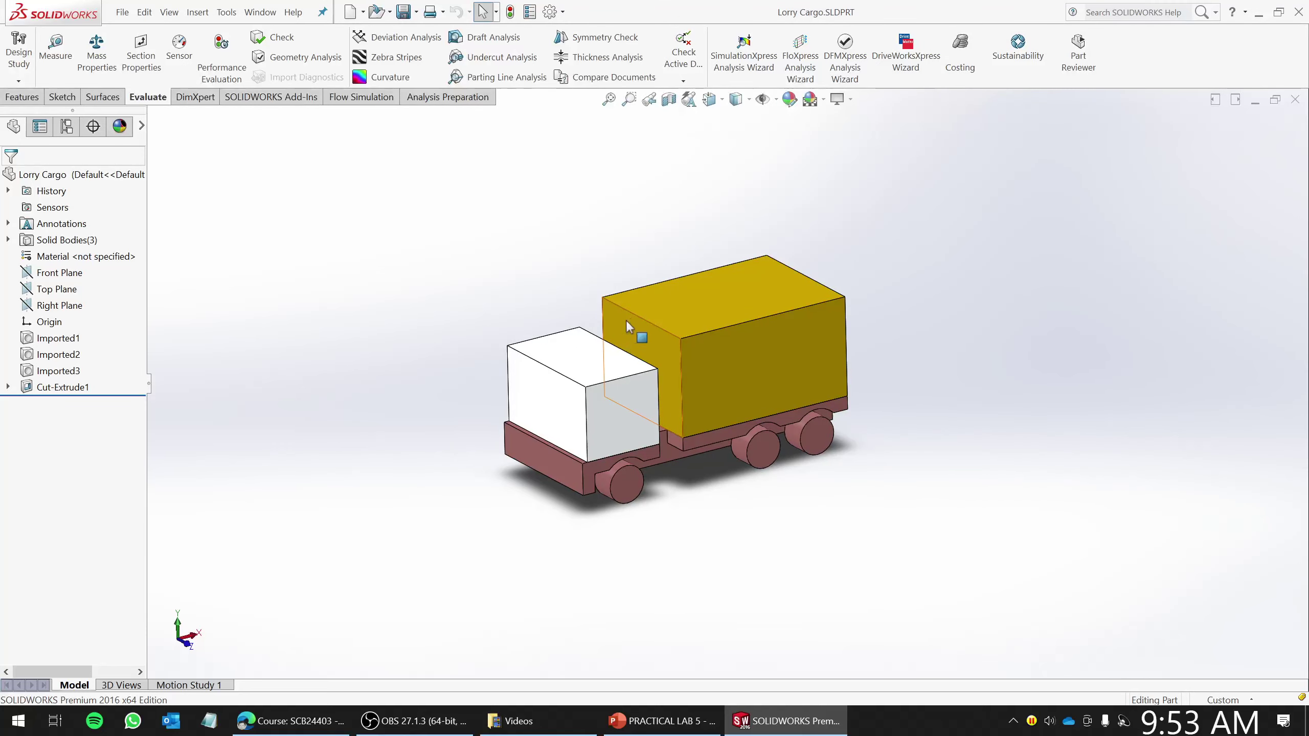
{"action": "middle_click_drag", "start_coordinate": [625, 320], "coordinate": [615, 314]}
{"action": "scroll", "coordinate": [732, 338], "scroll_direction": "down", "scroll_amount": 3}
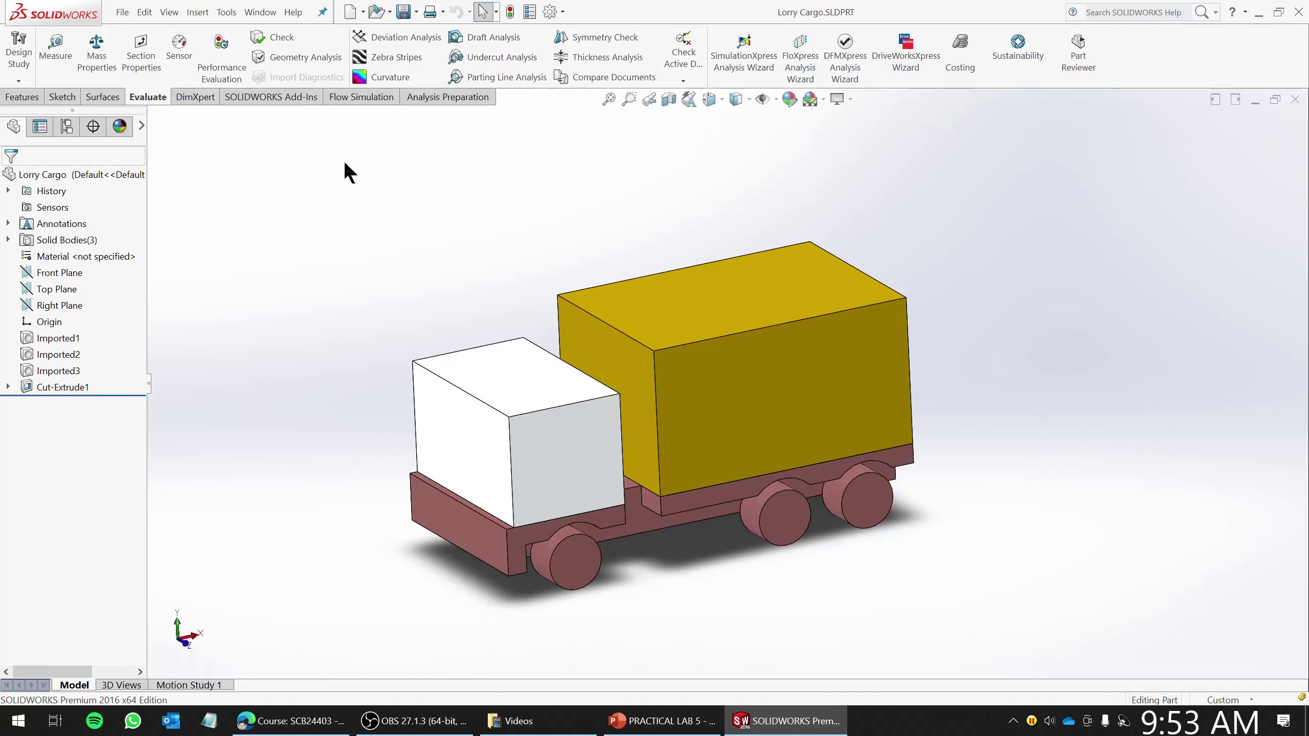
{"action": "left_click", "coordinate": [260, 98]}
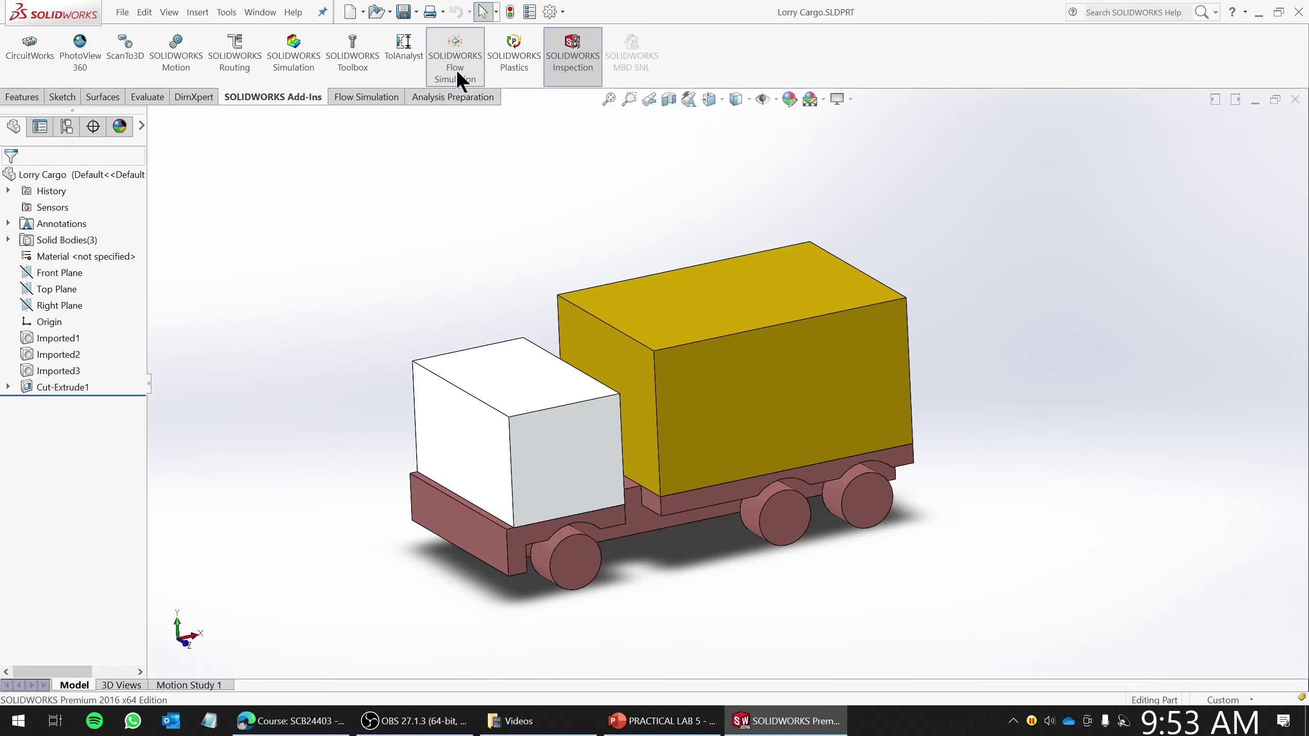
{"action": "left_click", "coordinate": [357, 95]}
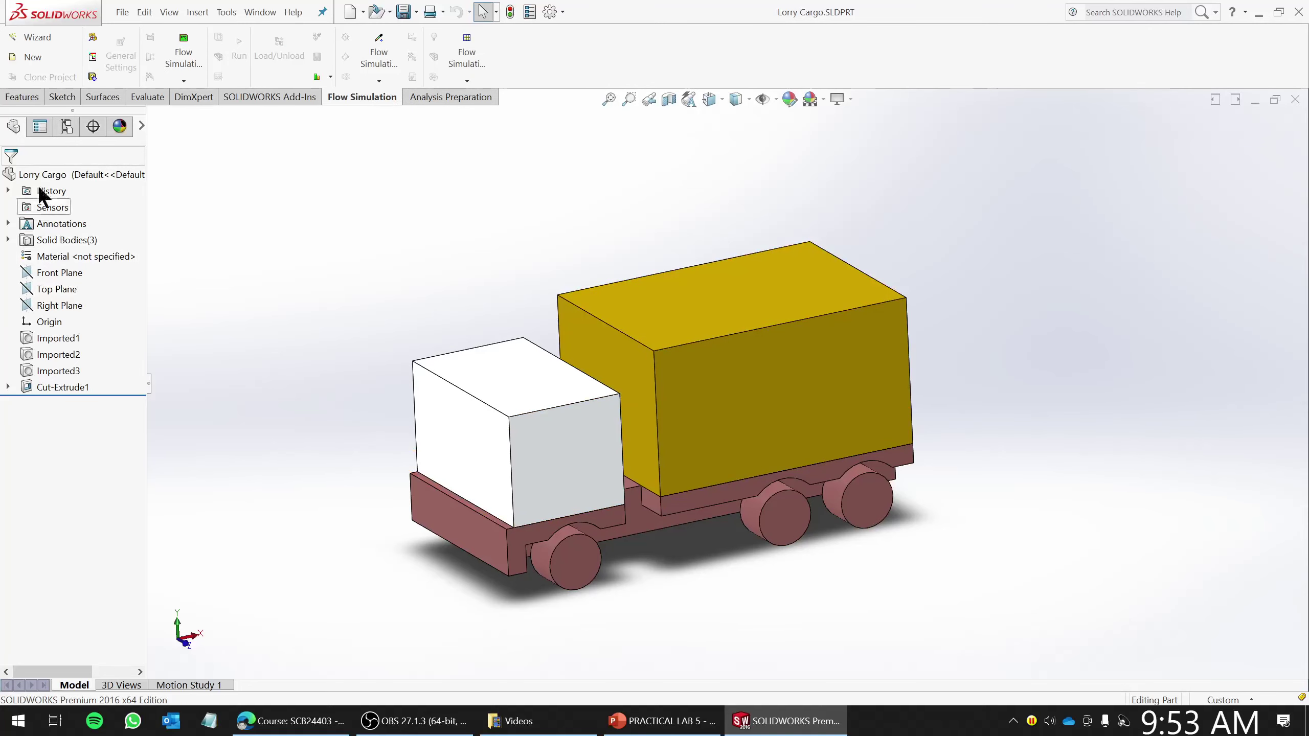
{"action": "left_click", "coordinate": [37, 38]}
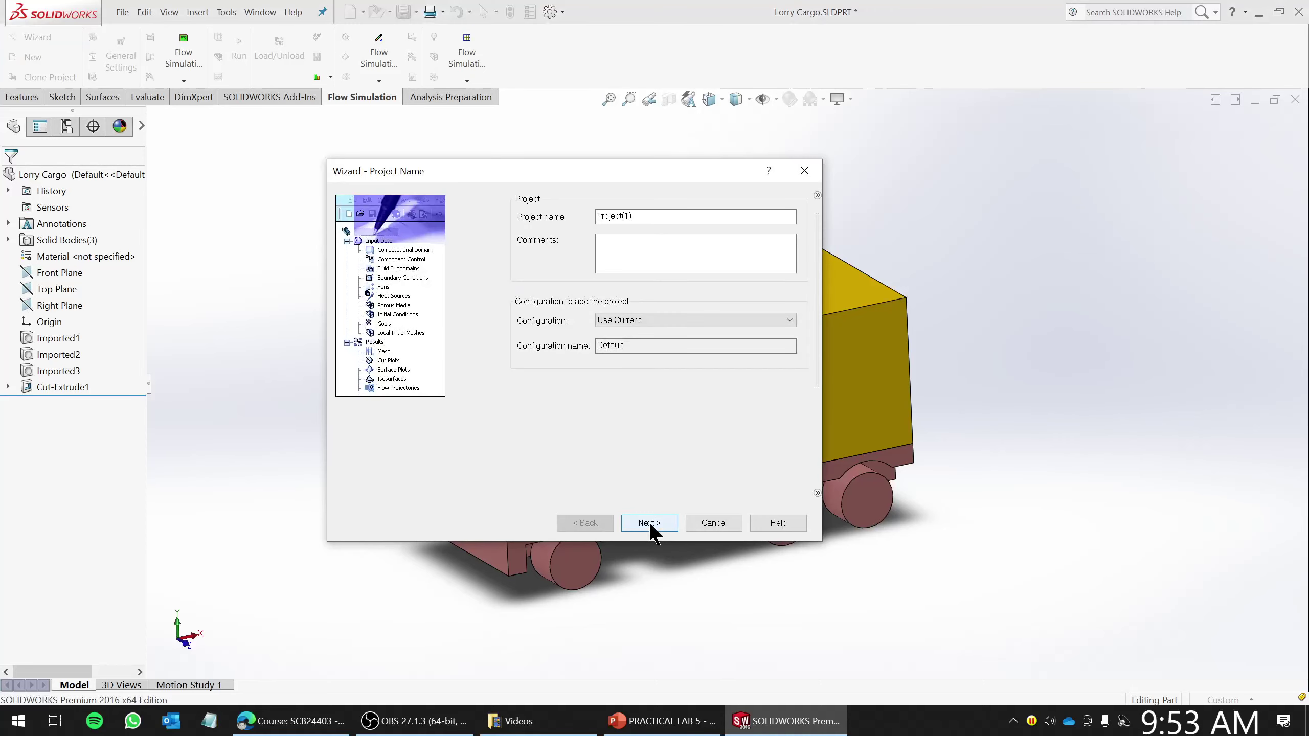
{"action": "left_click", "coordinate": [636, 217]}
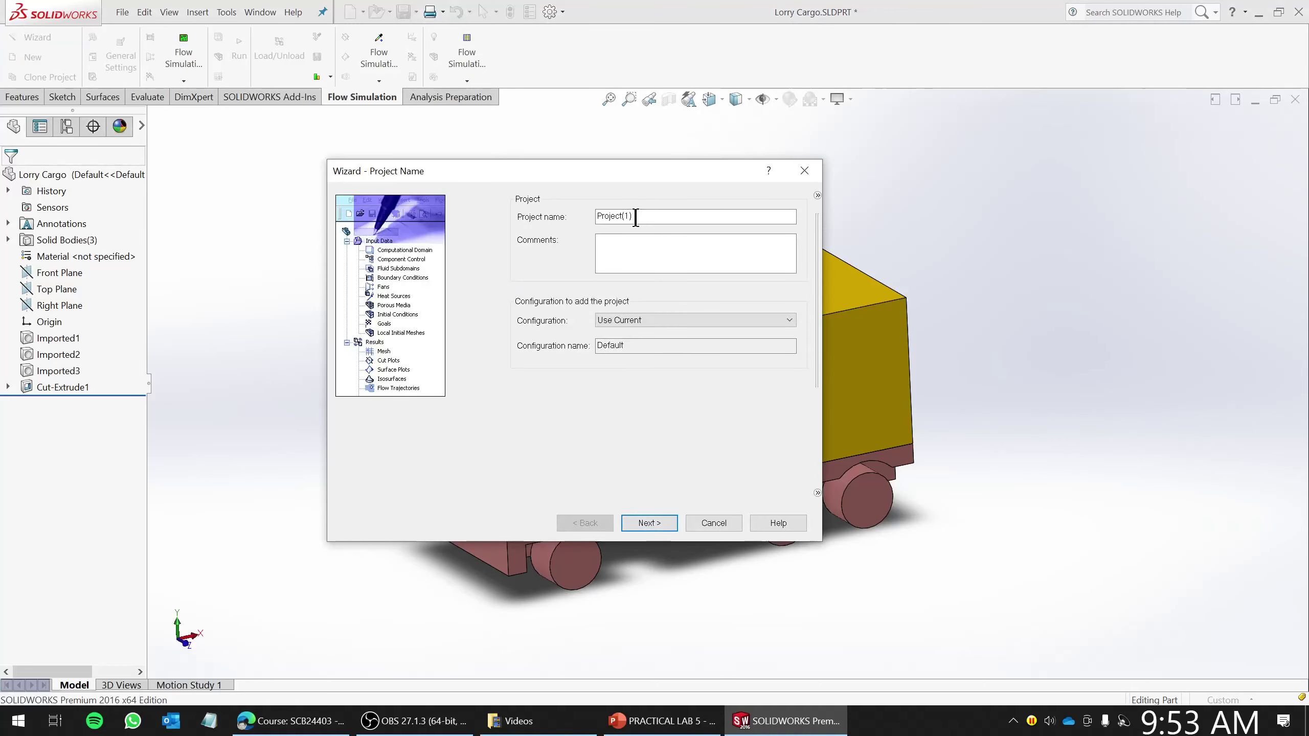
{"action": "left_click_drag", "start_coordinate": [637, 217], "coordinate": [550, 222]}
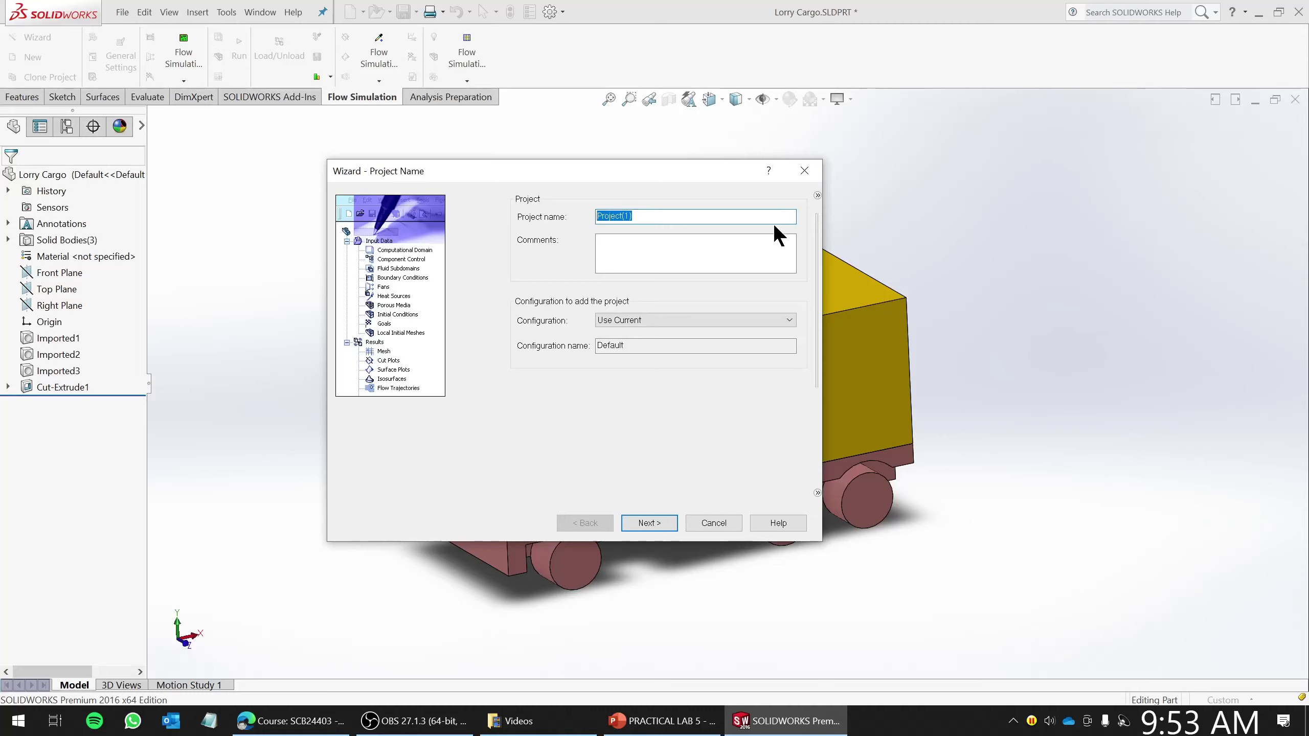
{"action": "type", "text": "ORIGINAL"}
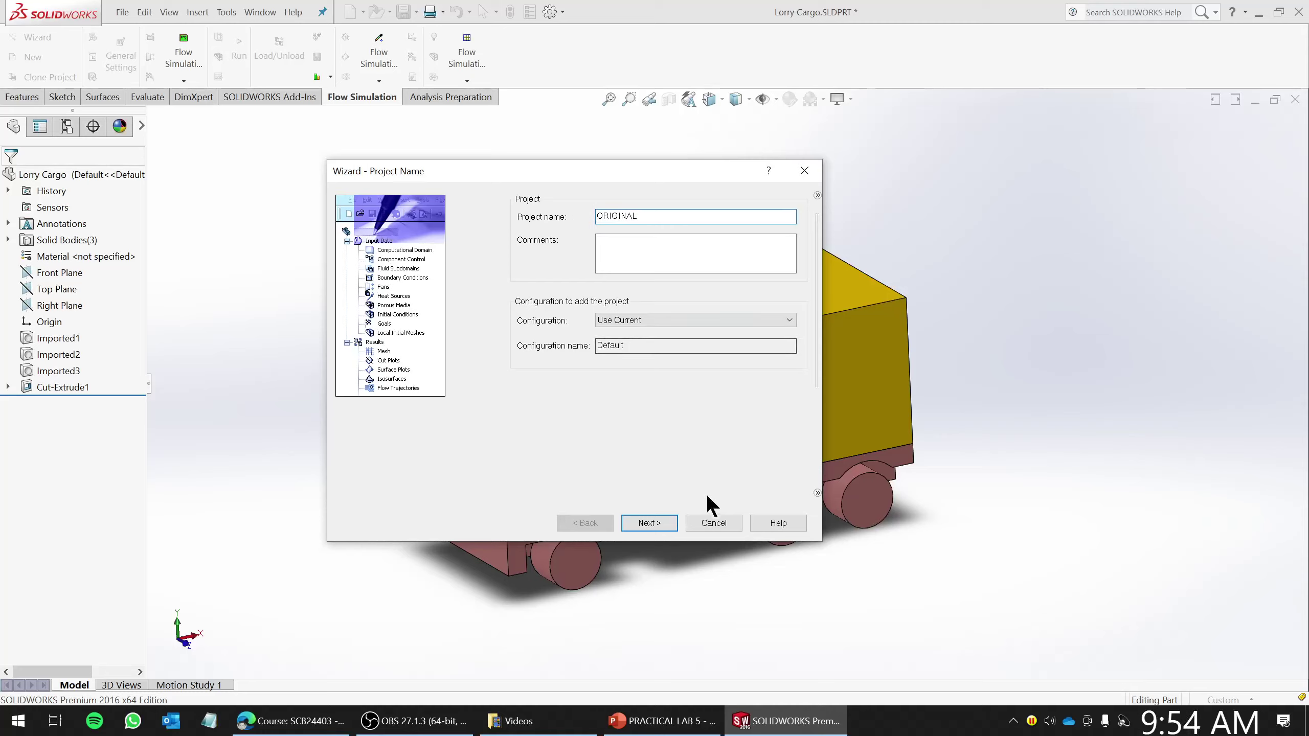
{"action": "left_click", "coordinate": [665, 527]}
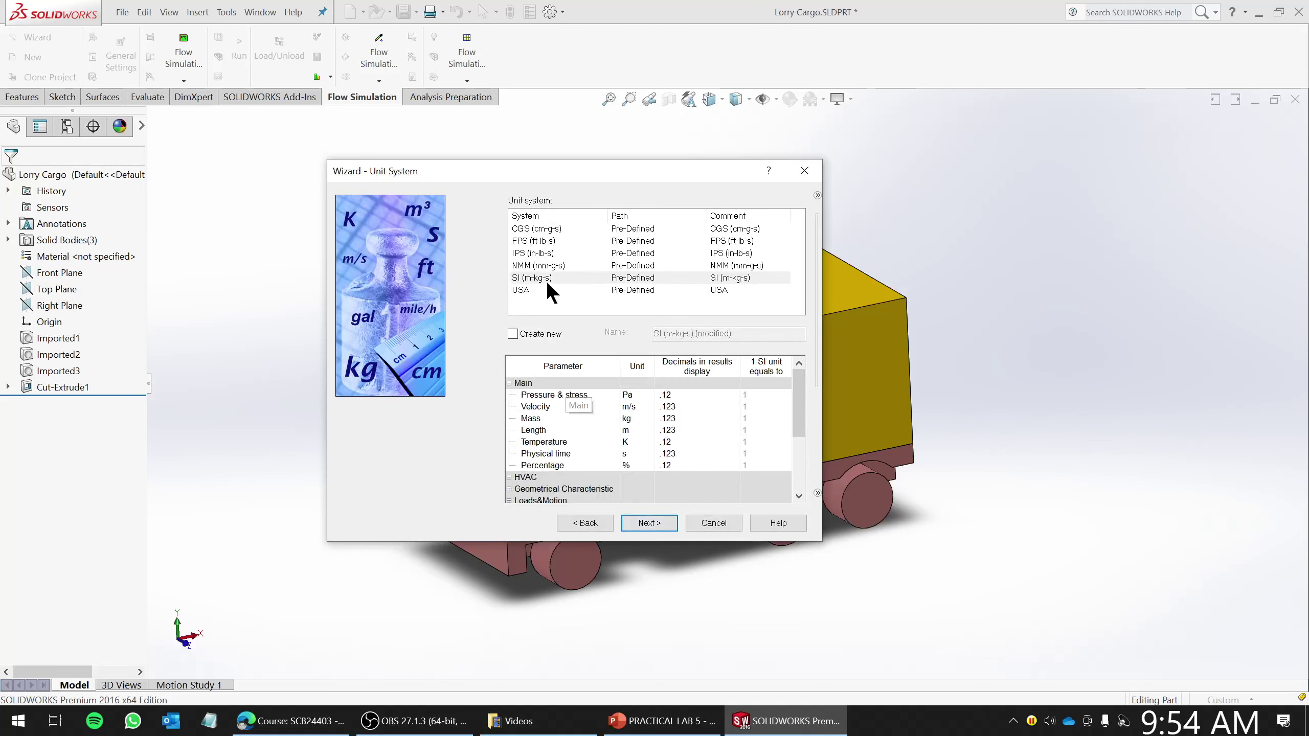
- Choose SI (m-kg-s) as the project's unit system and continue to the analysis type
{"action": "left_click", "coordinate": [531, 279]}
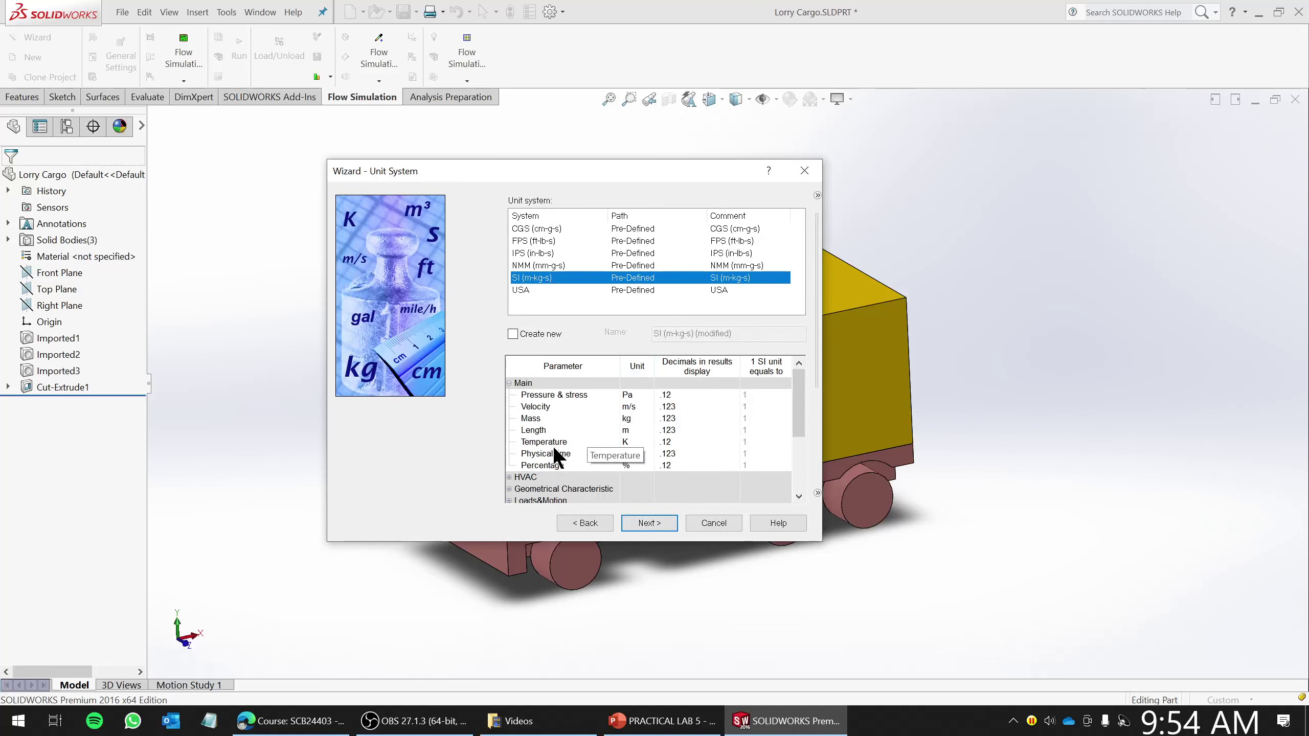
{"action": "scroll", "coordinate": [798, 429], "scroll_direction": "down", "scroll_amount": 3}
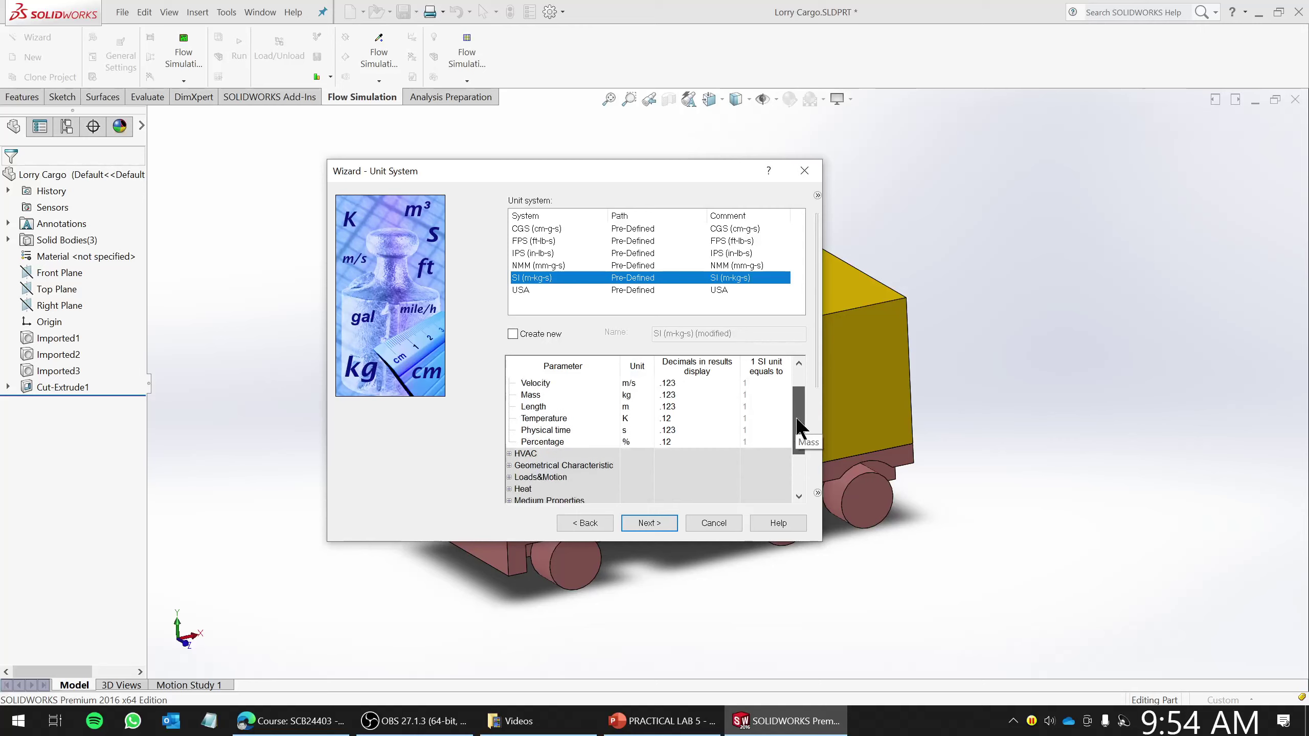
{"action": "scroll", "coordinate": [773, 422], "scroll_direction": "up", "scroll_amount": 3}
{"action": "left_click", "coordinate": [647, 523]}
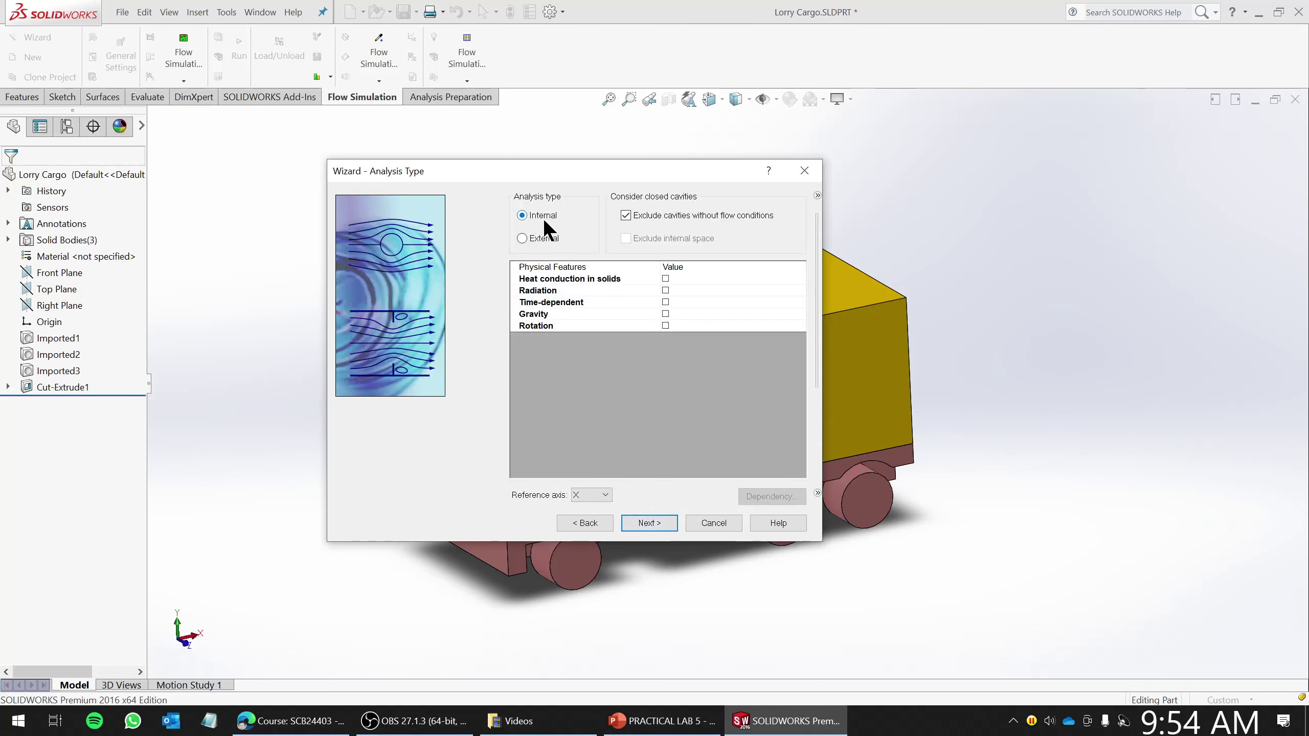
- Set the analysis type to External and accept the analysis type settings
{"action": "left_click", "coordinate": [522, 238]}
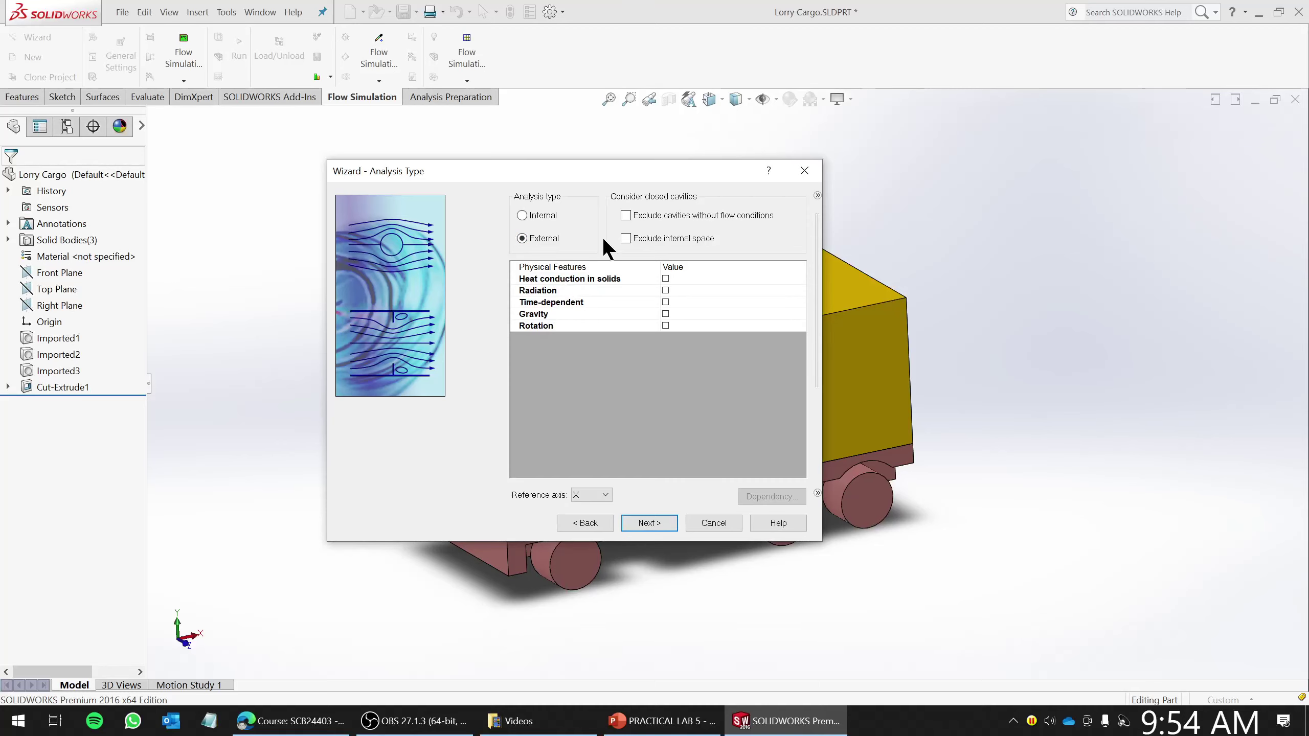
{"action": "left_click_drag", "start_coordinate": [607, 176], "coordinate": [885, 138]}
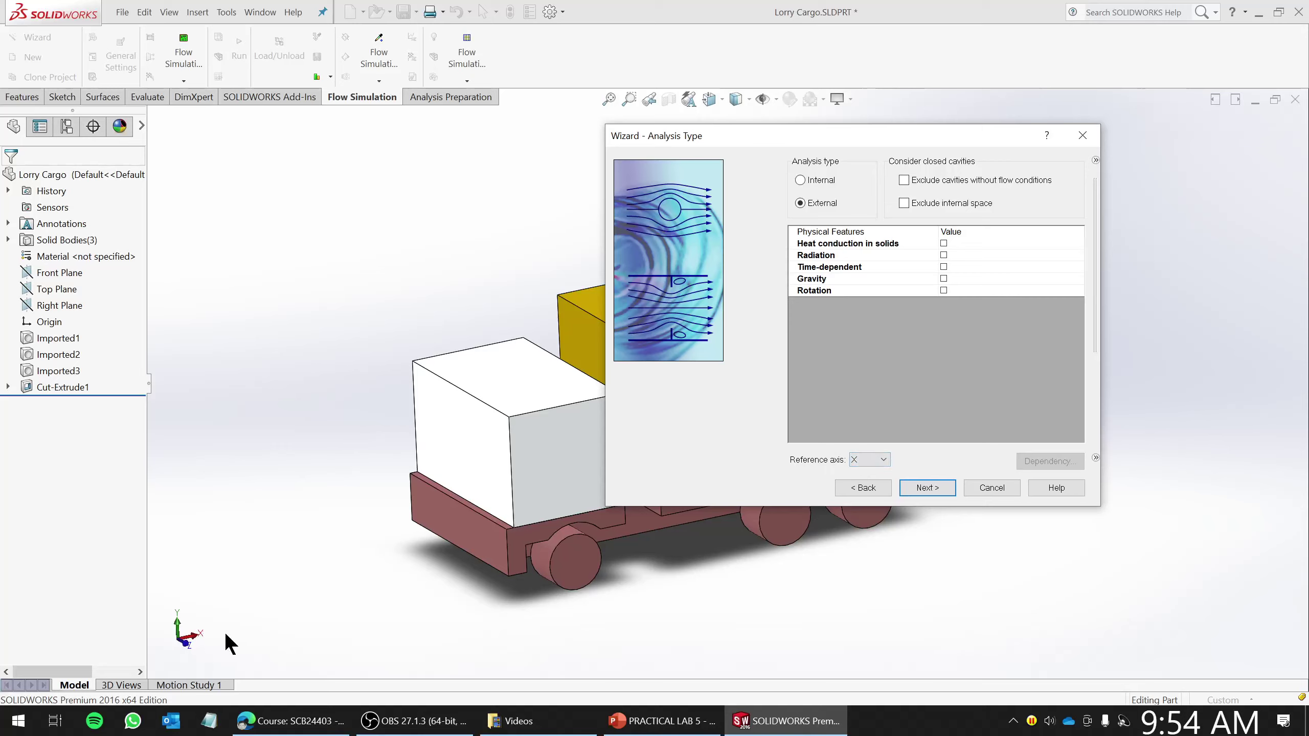
{"action": "left_click", "coordinate": [920, 486]}
- Add Air from the pre-defined gases as the project's default fluid and accept the fluid settings
{"action": "left_click_drag", "start_coordinate": [912, 137], "coordinate": [970, 165]}
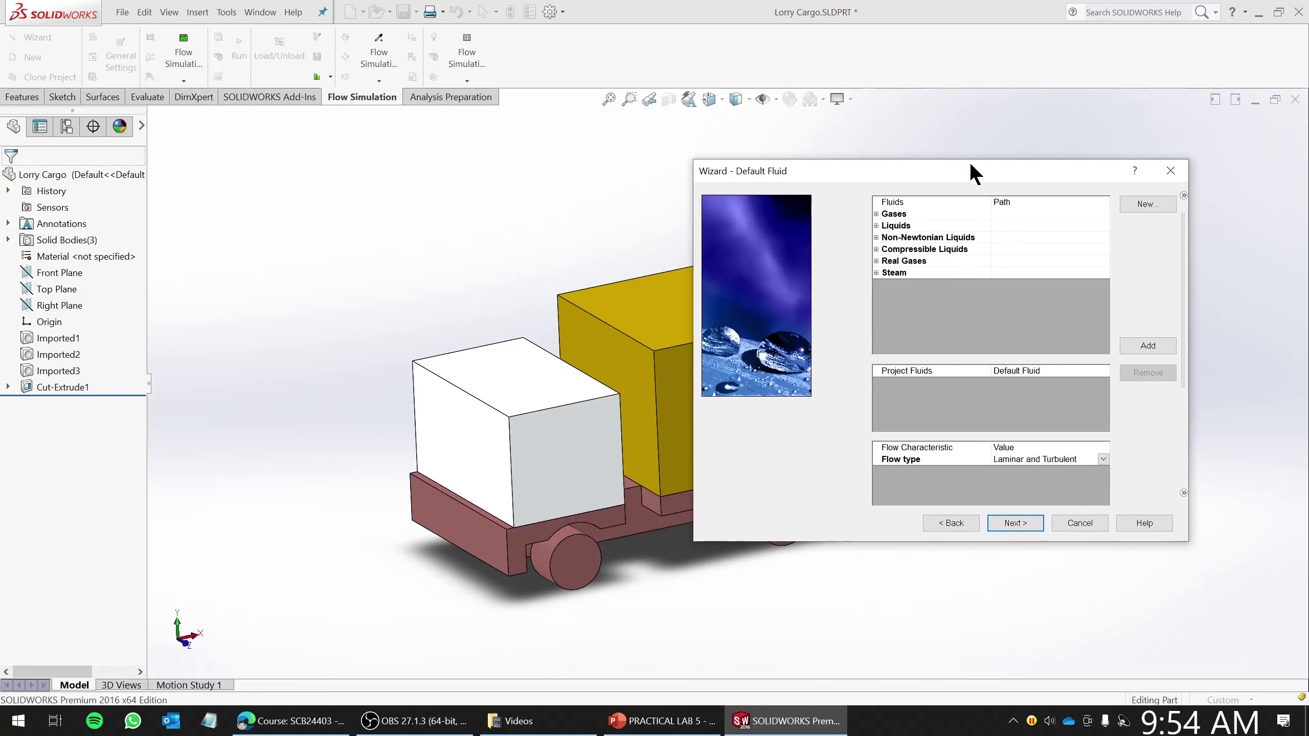
{"action": "left_click", "coordinate": [876, 212]}
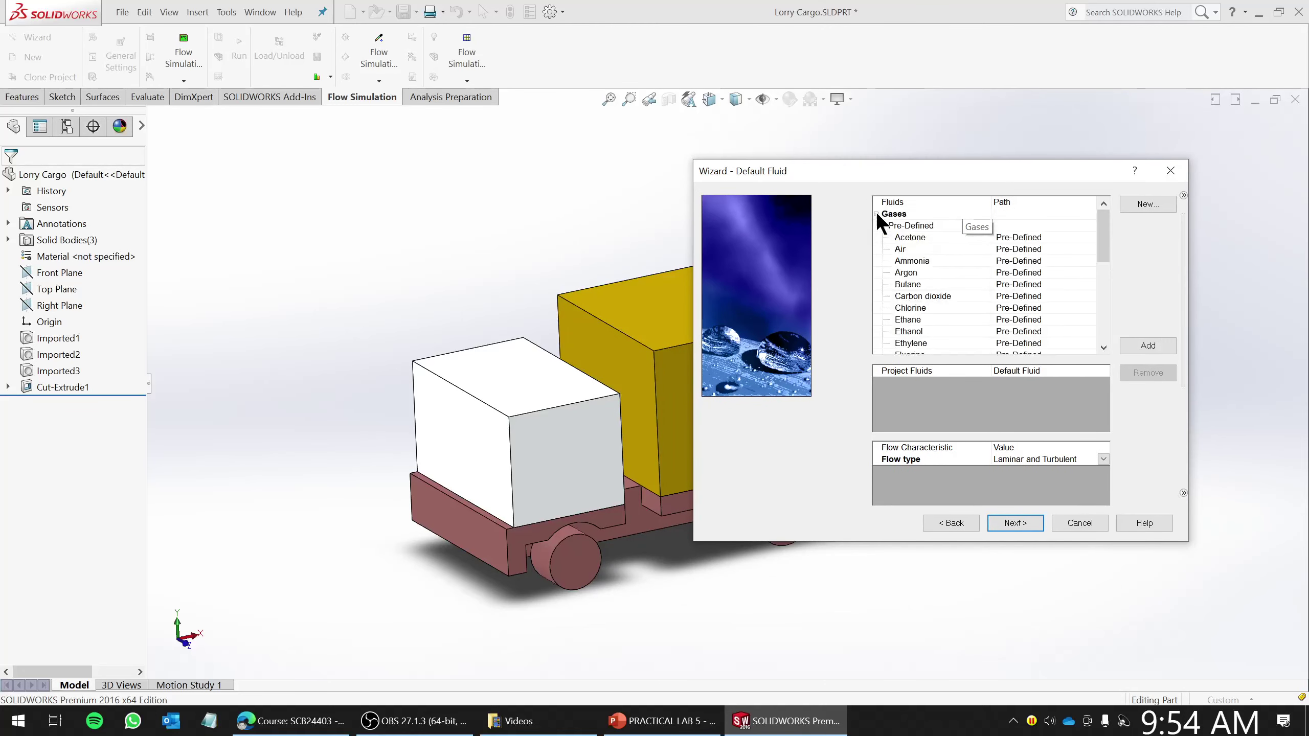
{"action": "double_click", "coordinate": [906, 248]}
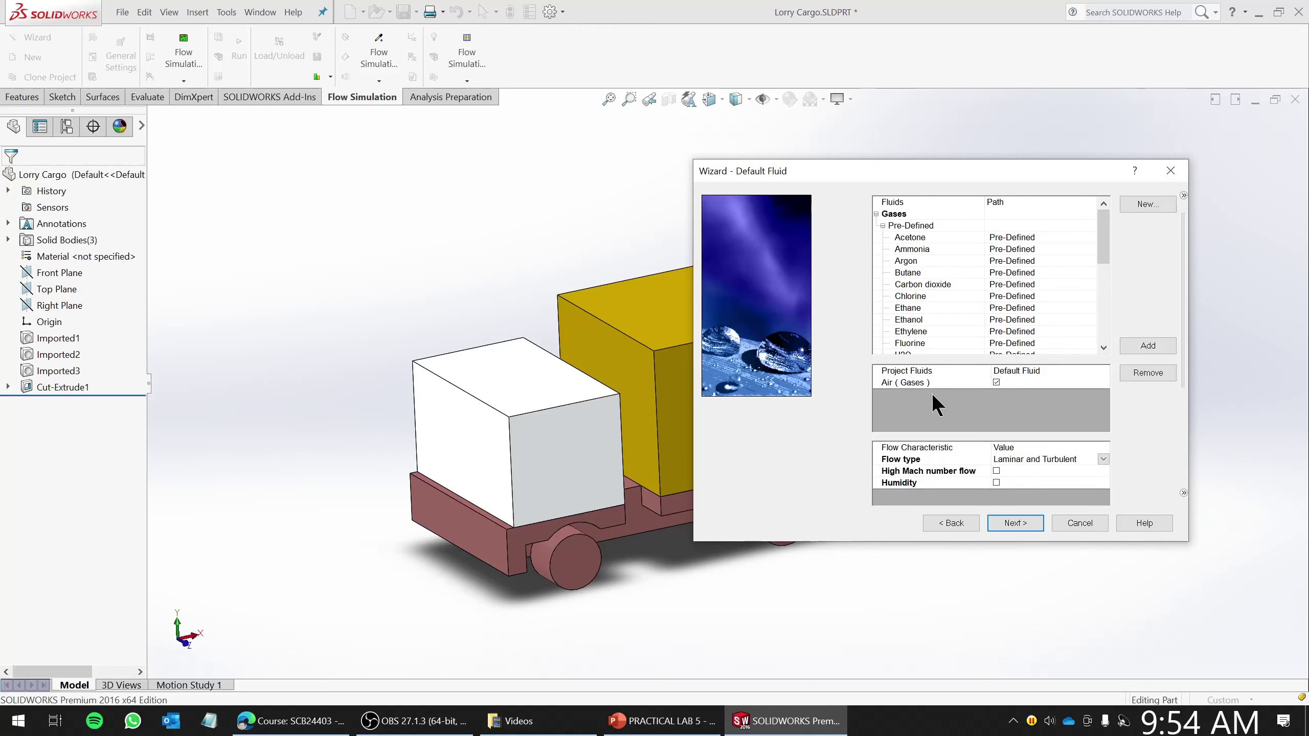
{"action": "left_click", "coordinate": [1012, 523]}
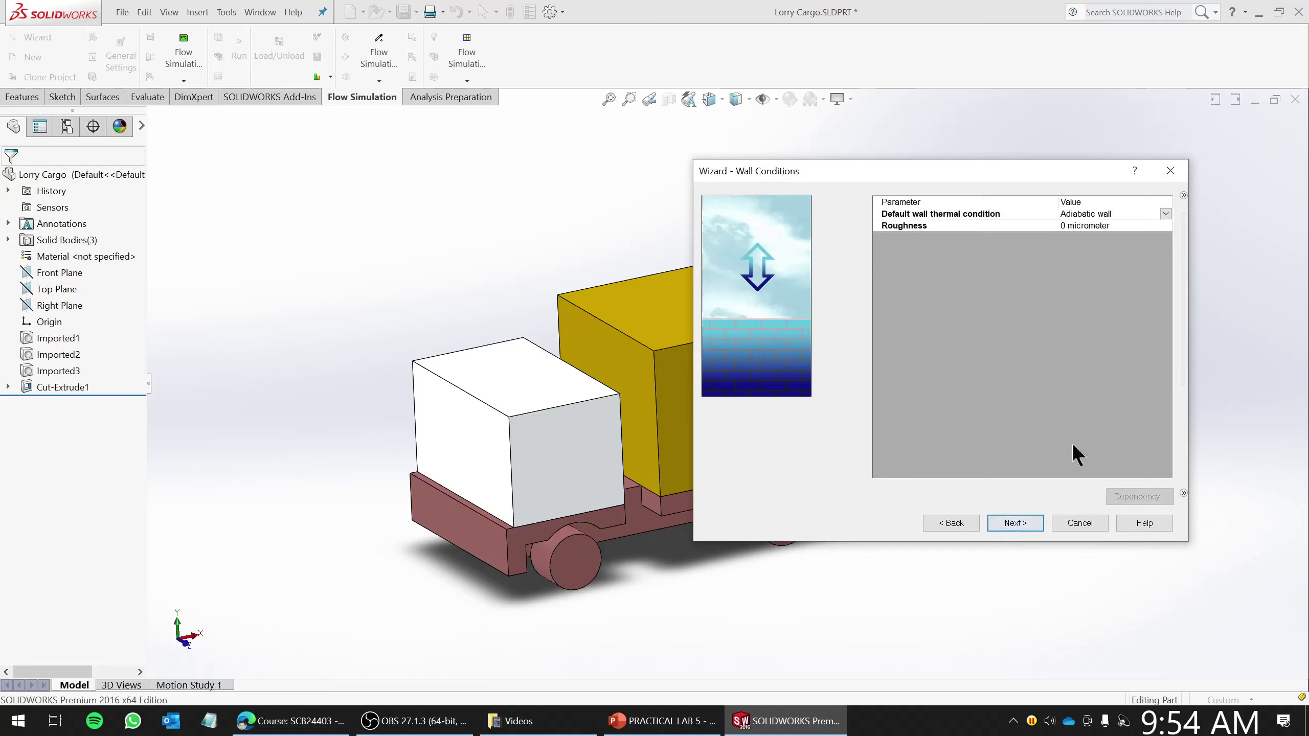
- Keep the default wall conditions, set the ambient velocity in the X direction to 30 m/s, and finish the project wizard
{"action": "left_click", "coordinate": [1014, 524]}
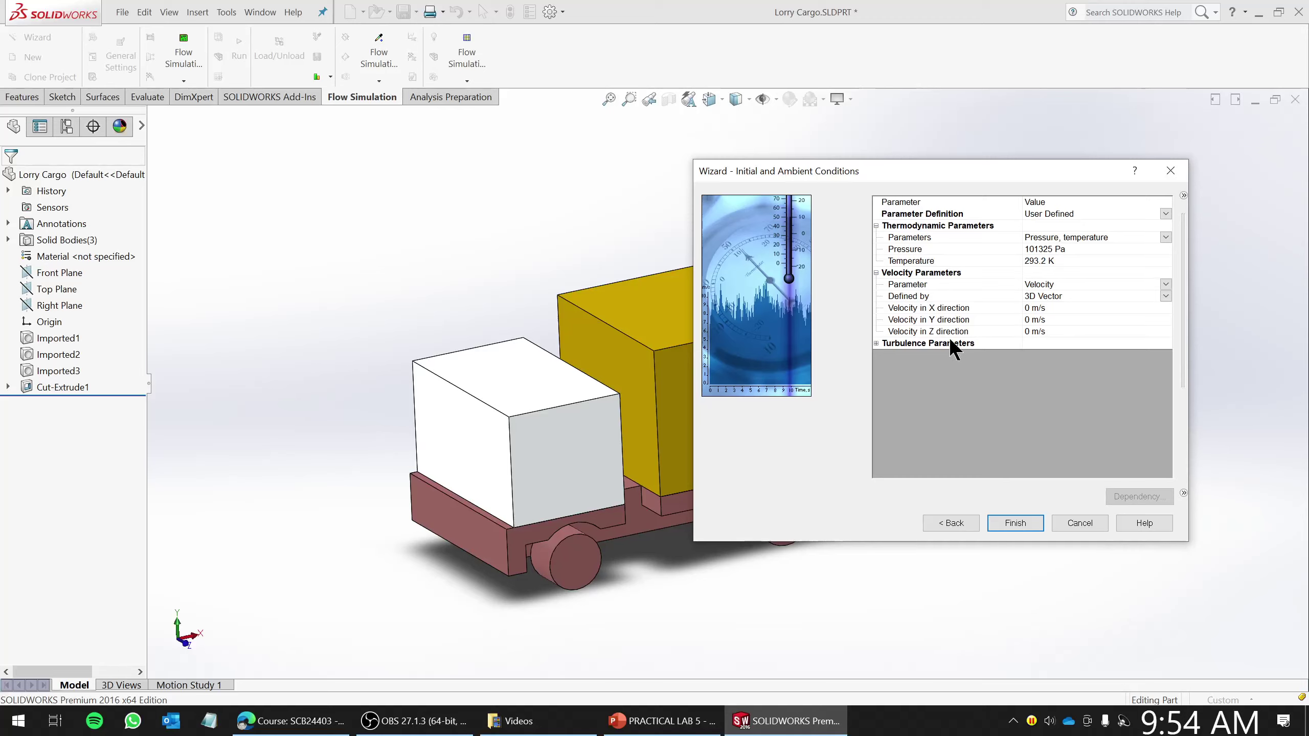
{"action": "left_click", "coordinate": [934, 306]}
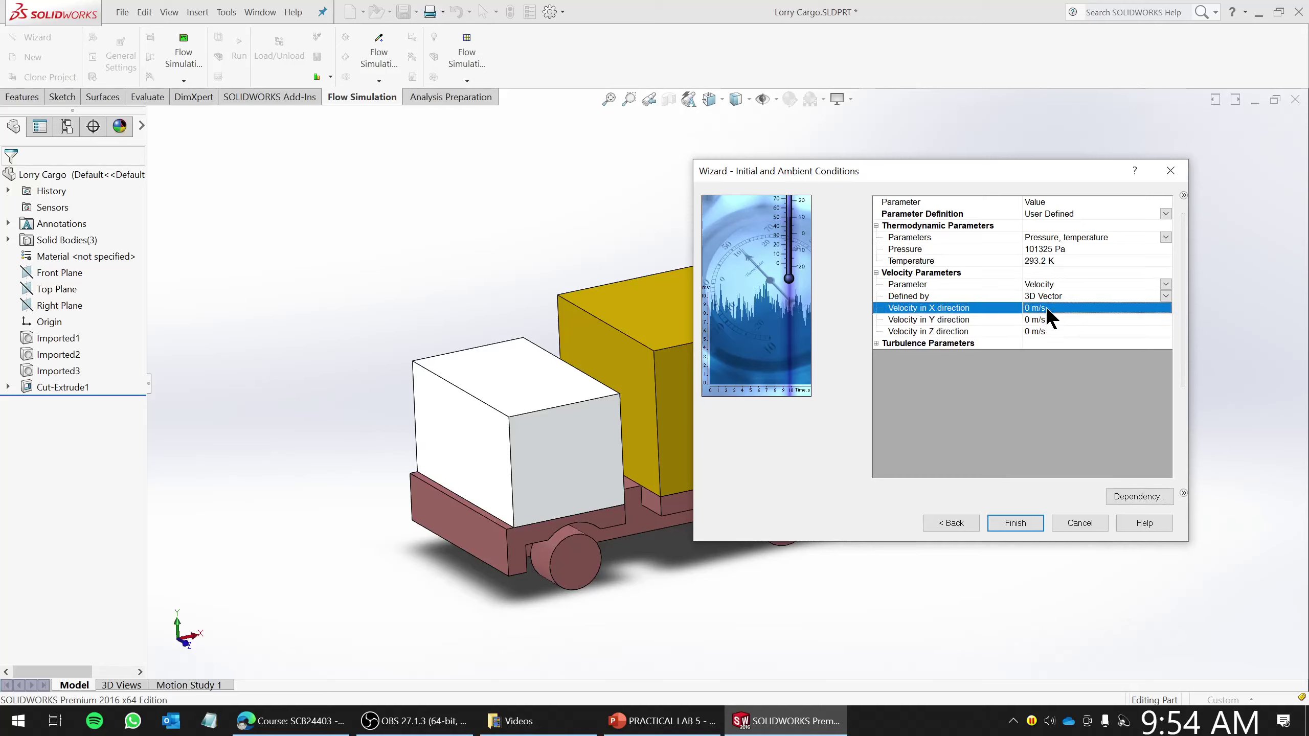
{"action": "left_click", "coordinate": [1046, 308]}
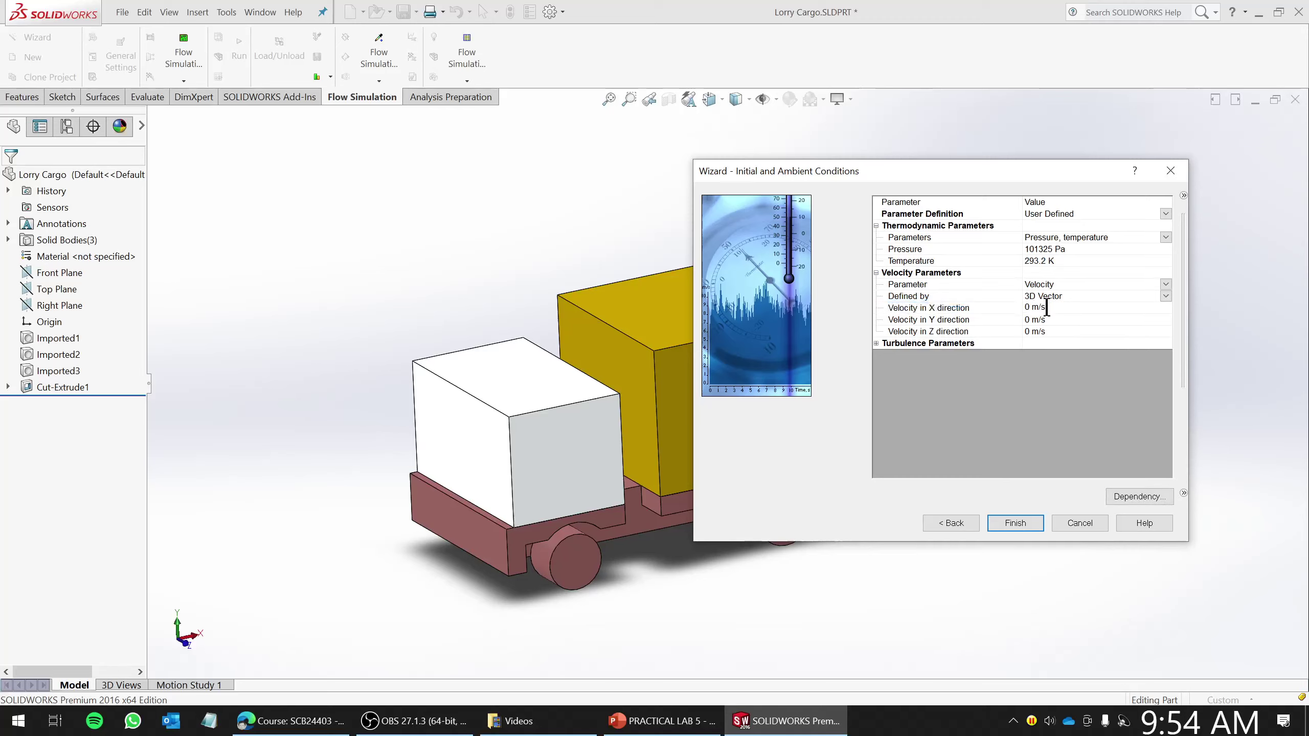
{"action": "left_click", "coordinate": [1012, 306]}
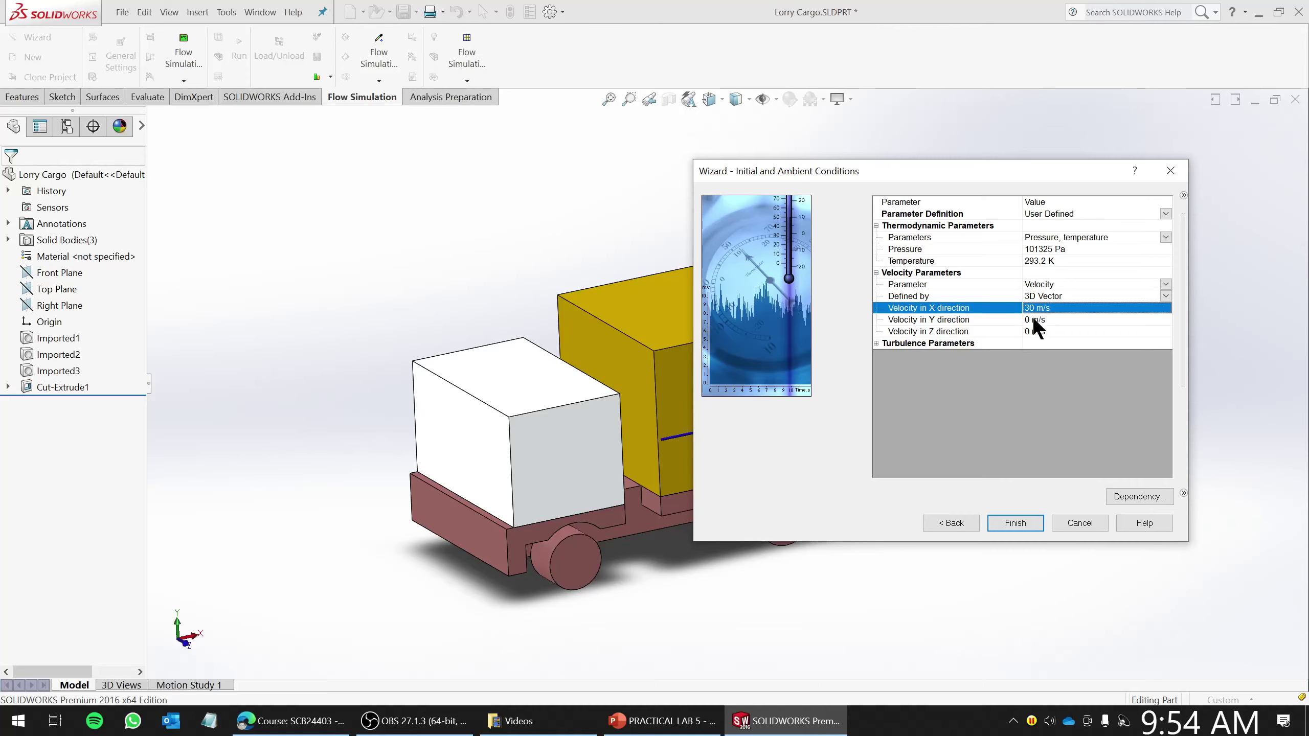
{"action": "left_click_drag", "start_coordinate": [1013, 172], "coordinate": [1216, 233]}
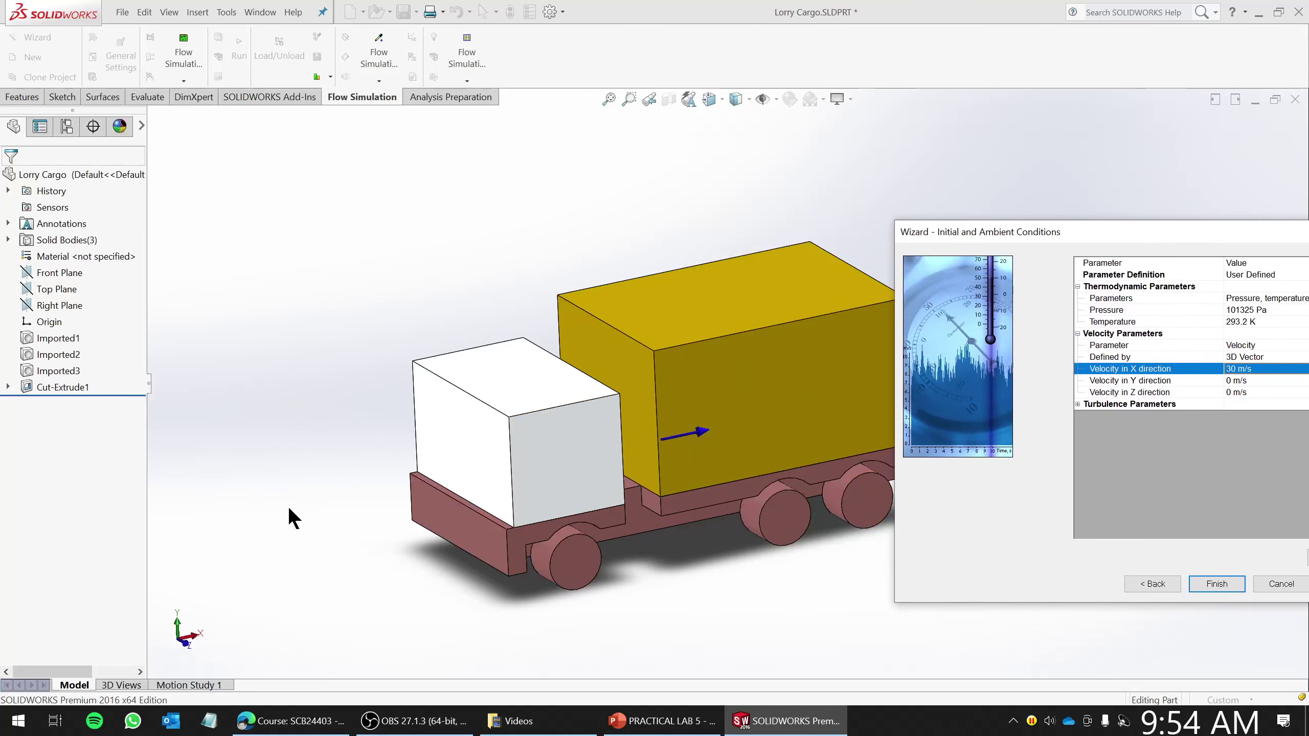
{"action": "left_click_drag", "start_coordinate": [1146, 239], "coordinate": [1075, 145]}
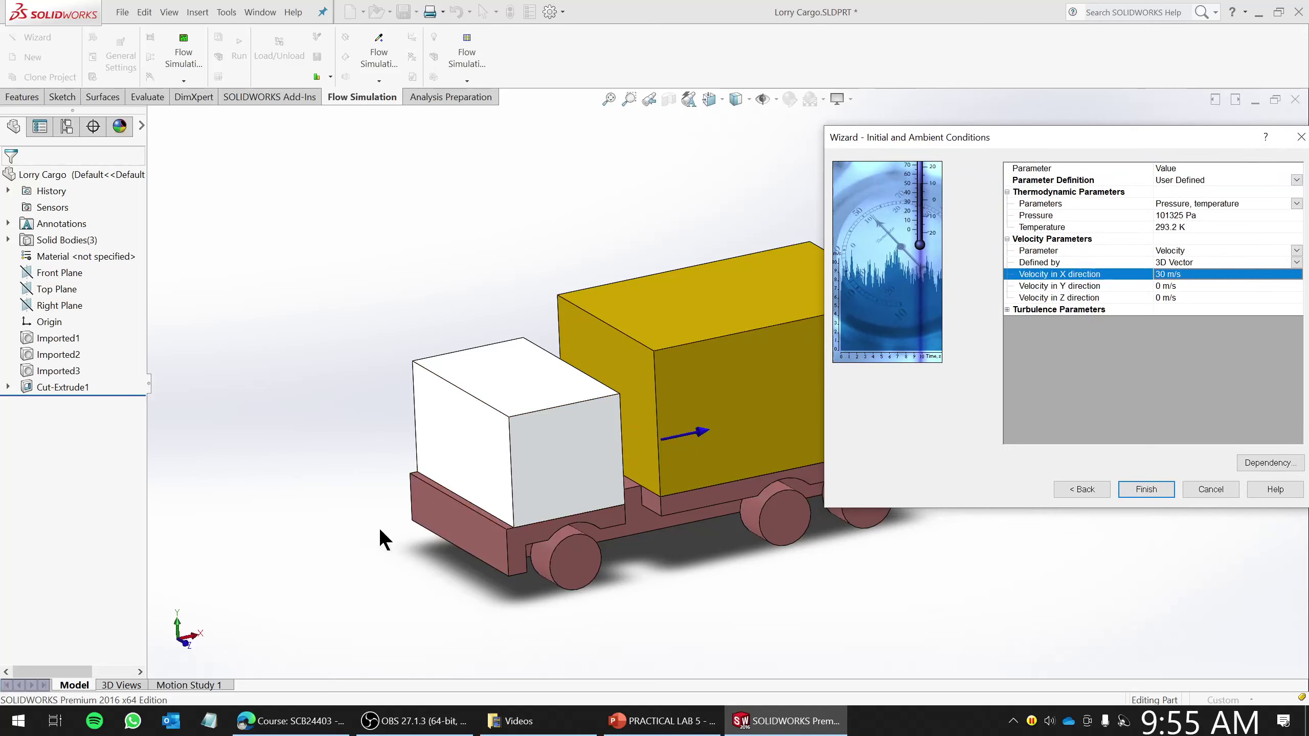
{"action": "left_click_drag", "start_coordinate": [1229, 138], "coordinate": [1181, 141]}
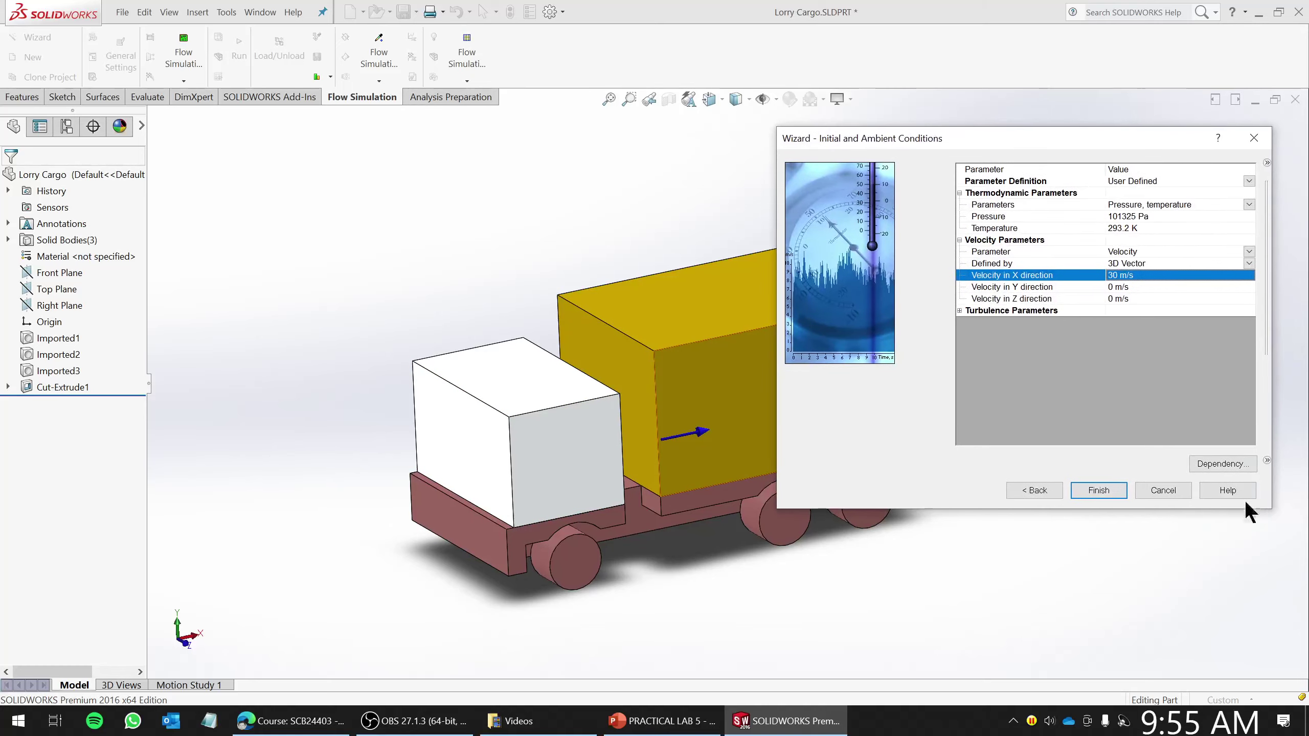
{"action": "left_click", "coordinate": [1114, 493]}
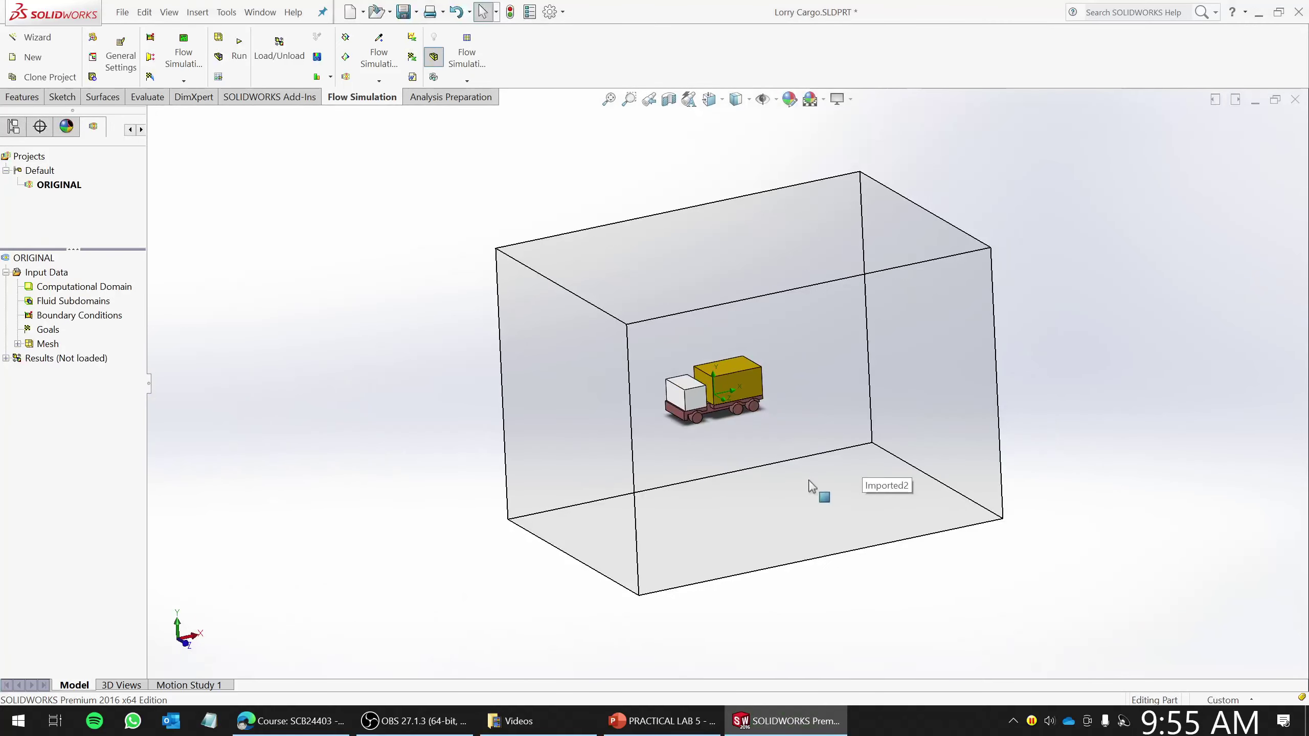
{"action": "middle_click_drag", "start_coordinate": [812, 487], "coordinate": [840, 459]}
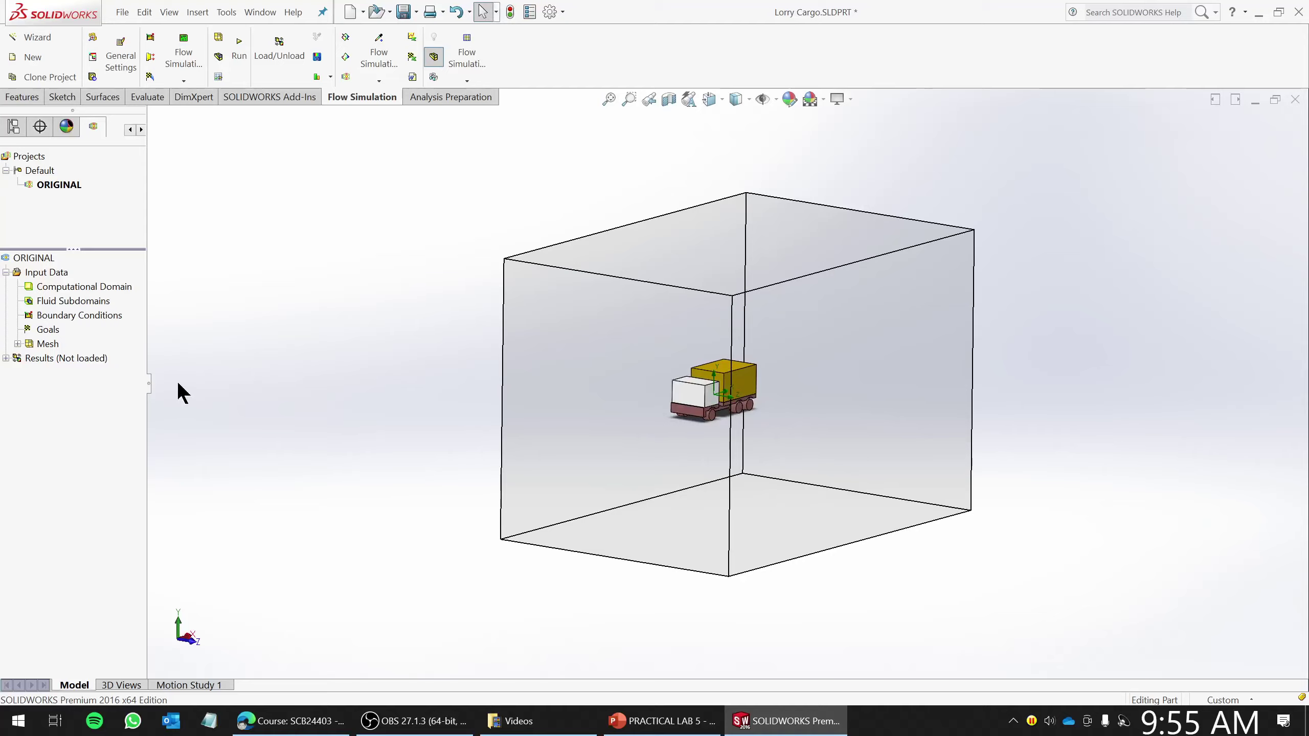
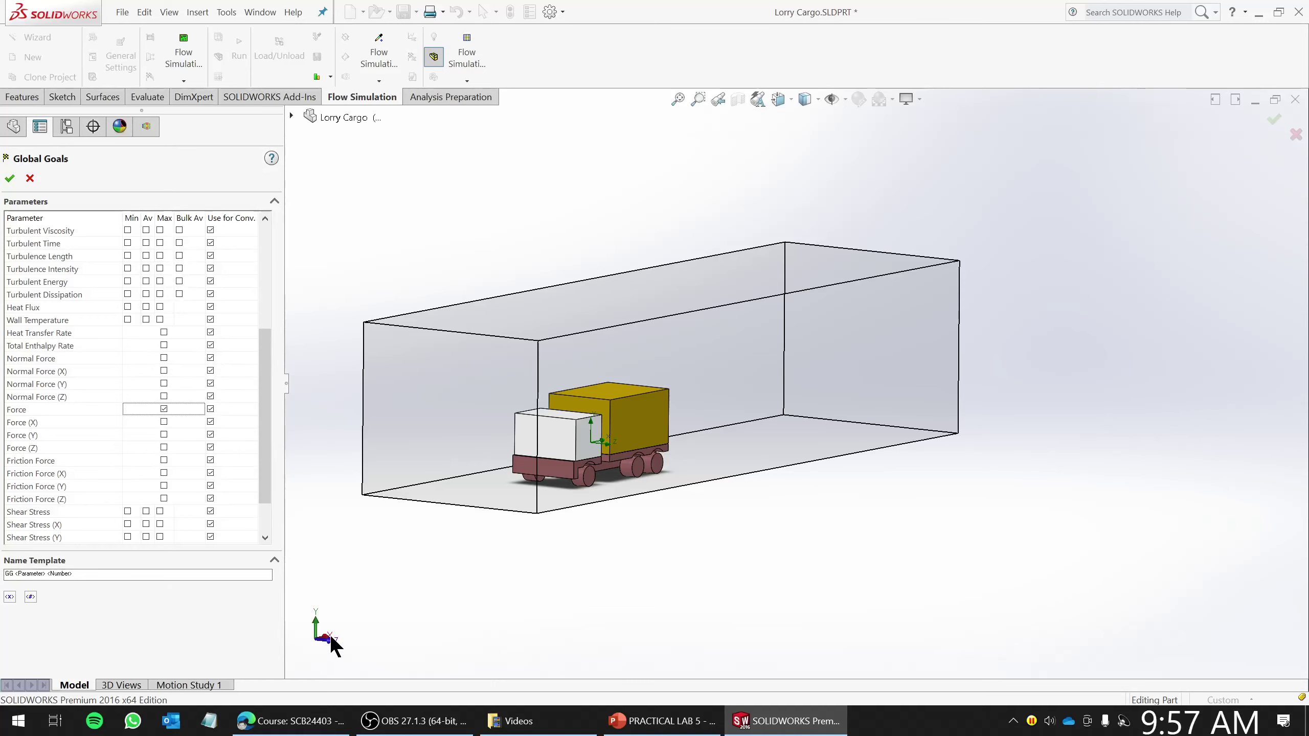
- Include Force (X) among the global goals, using the global coordinate system, and accept the goals
{"action": "left_click", "coordinate": [162, 422]}
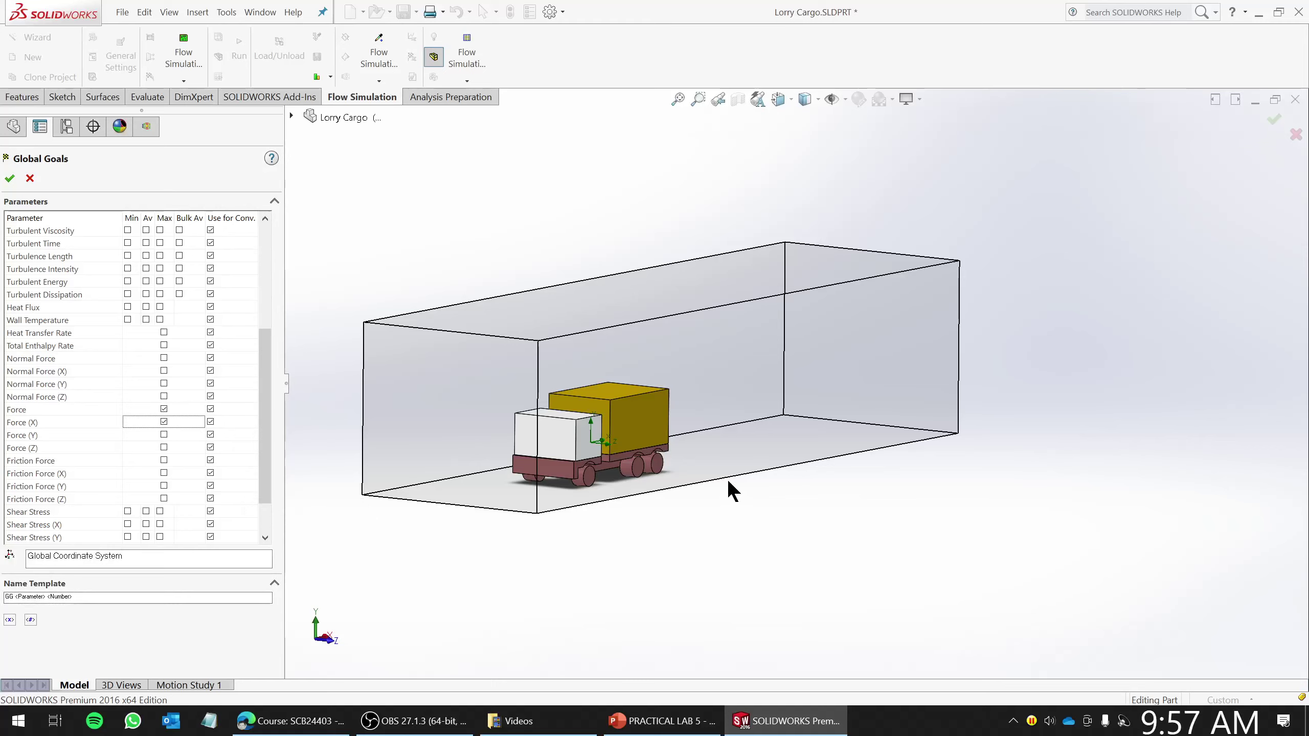
{"action": "middle_click_drag", "start_coordinate": [773, 502], "coordinate": [746, 537]}
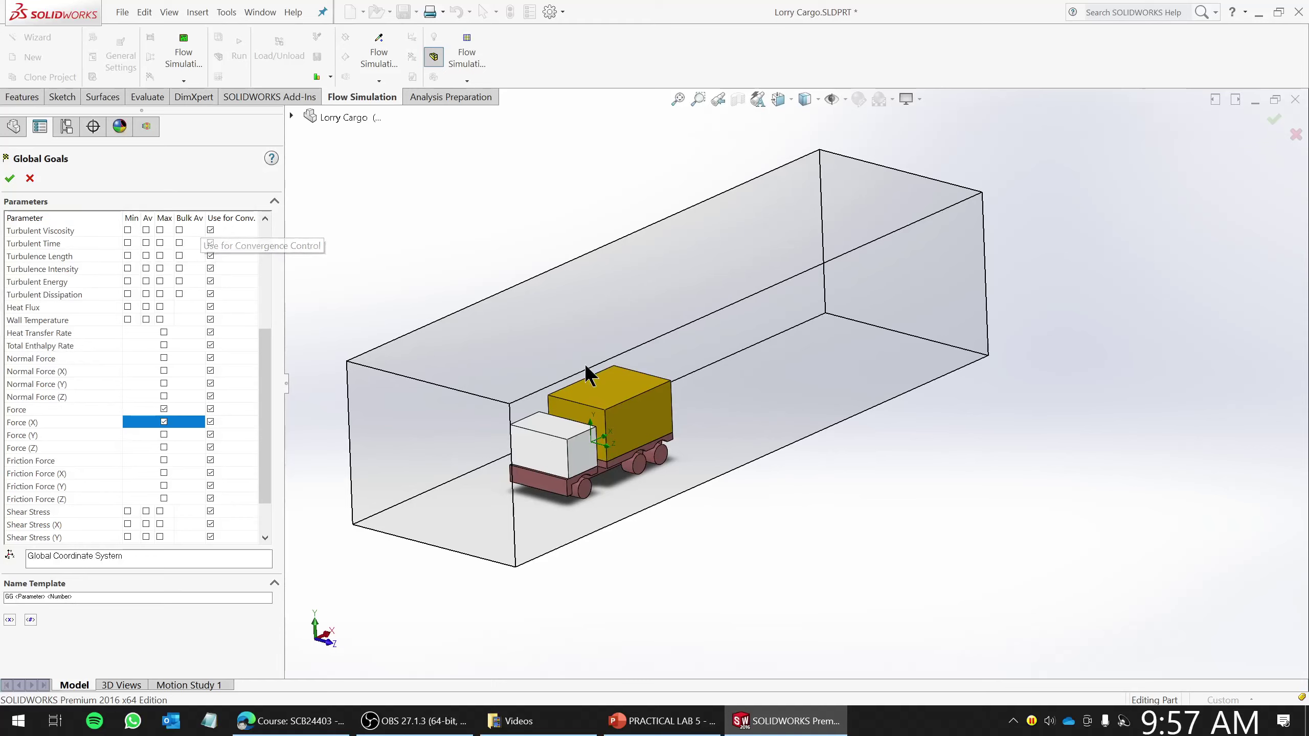
{"action": "middle_click_drag", "start_coordinate": [686, 545], "coordinate": [665, 572]}
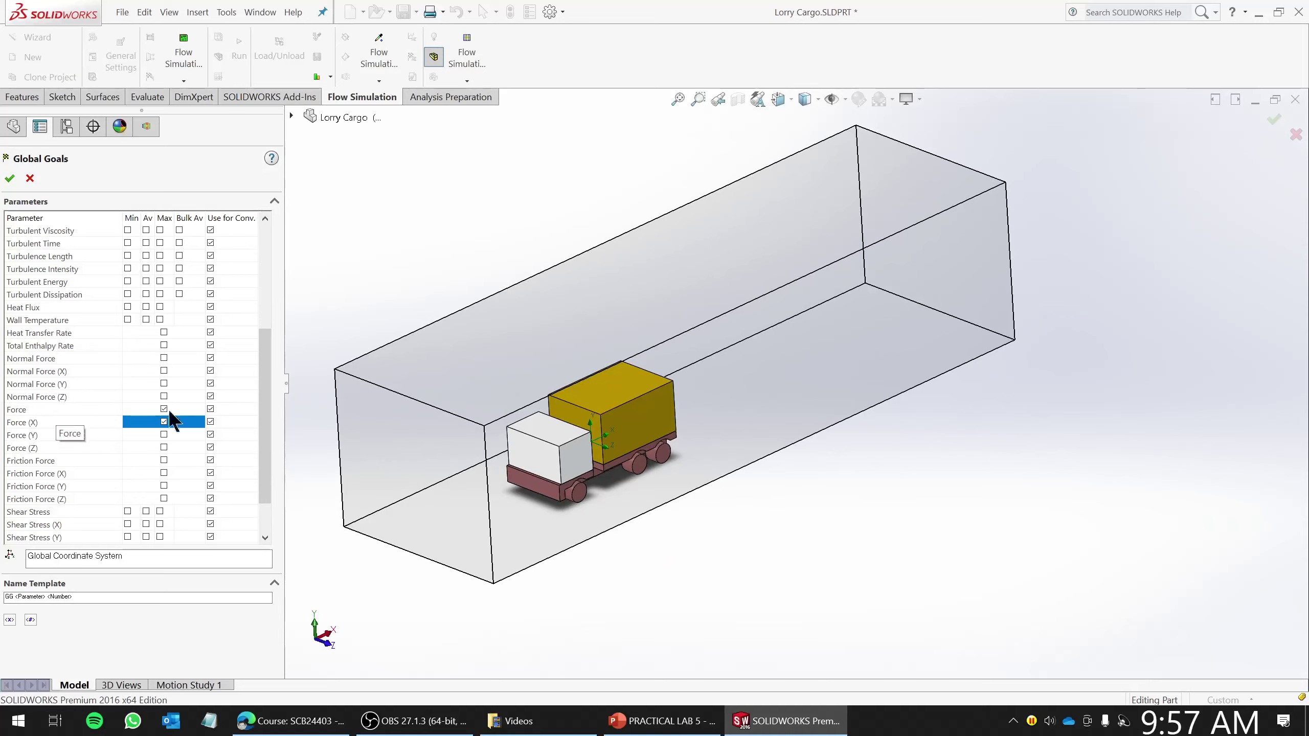
{"action": "middle_click_drag", "start_coordinate": [826, 502], "coordinate": [833, 447]}
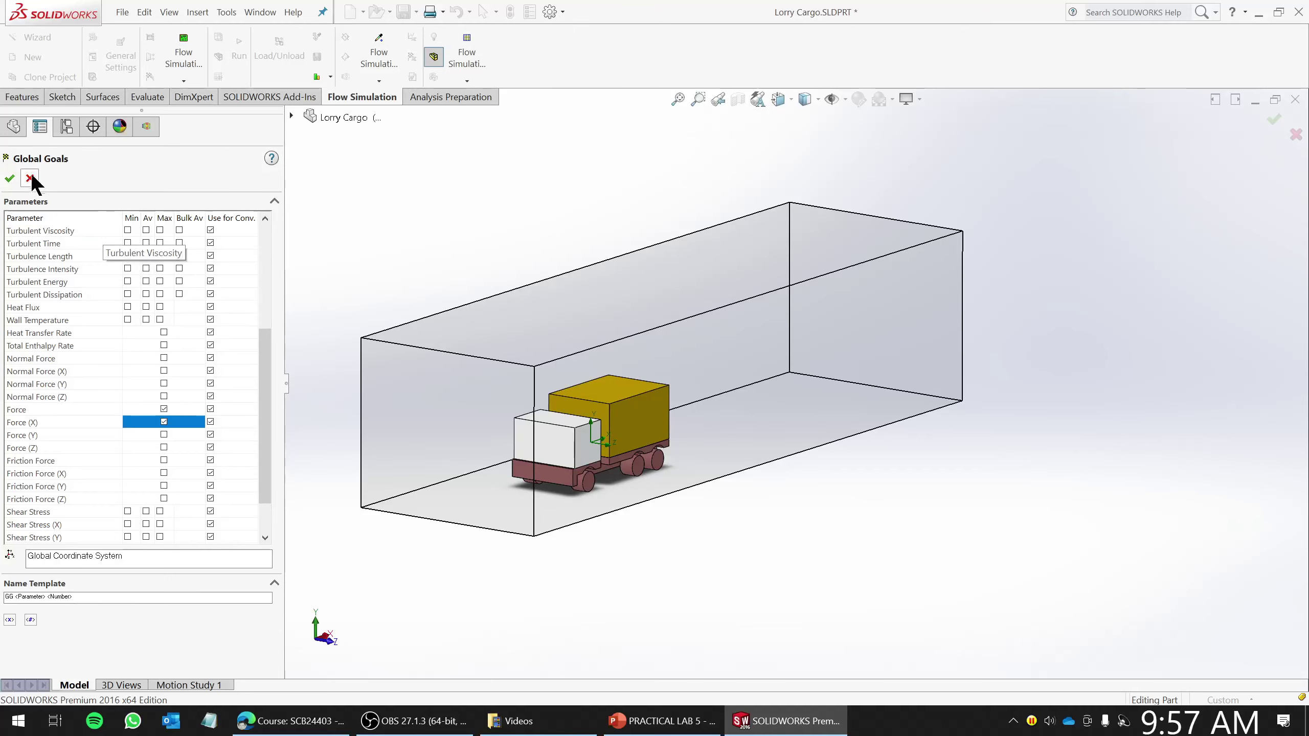
{"action": "left_click", "coordinate": [10, 179]}
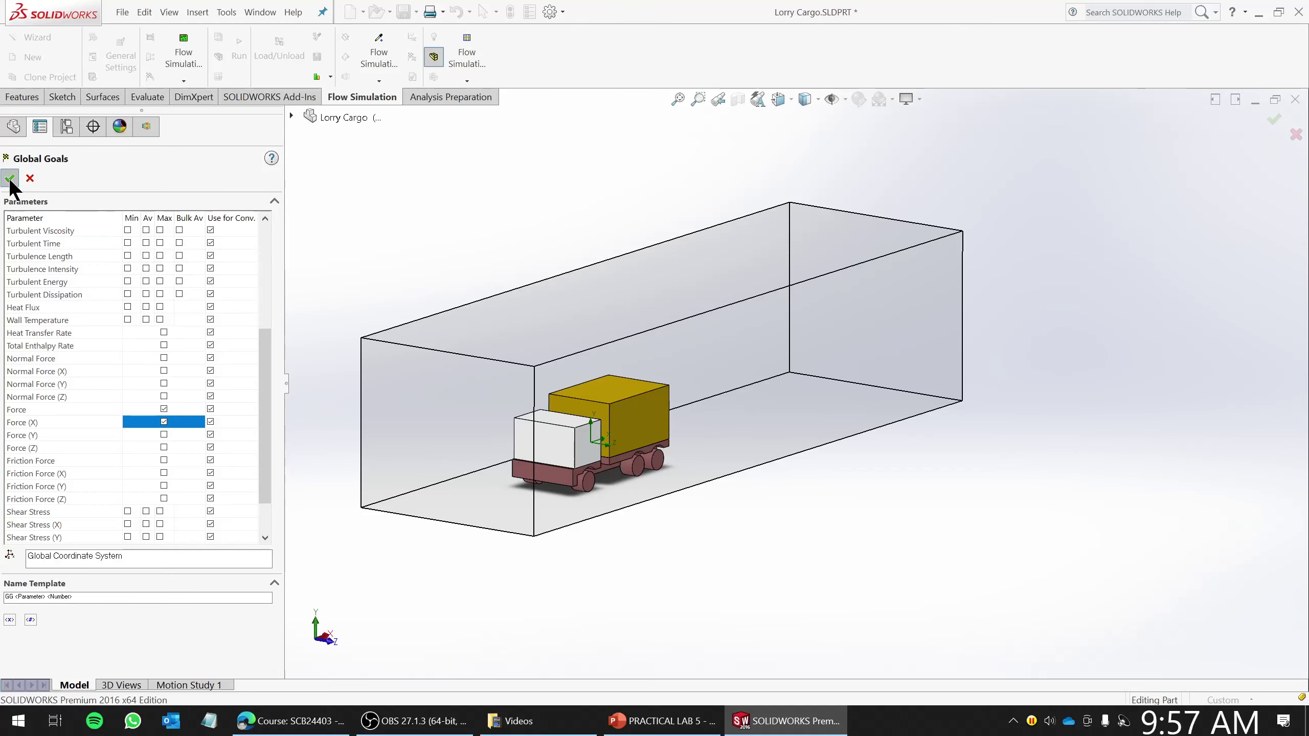
{"action": "middle_click_drag", "start_coordinate": [665, 514], "coordinate": [701, 507]}
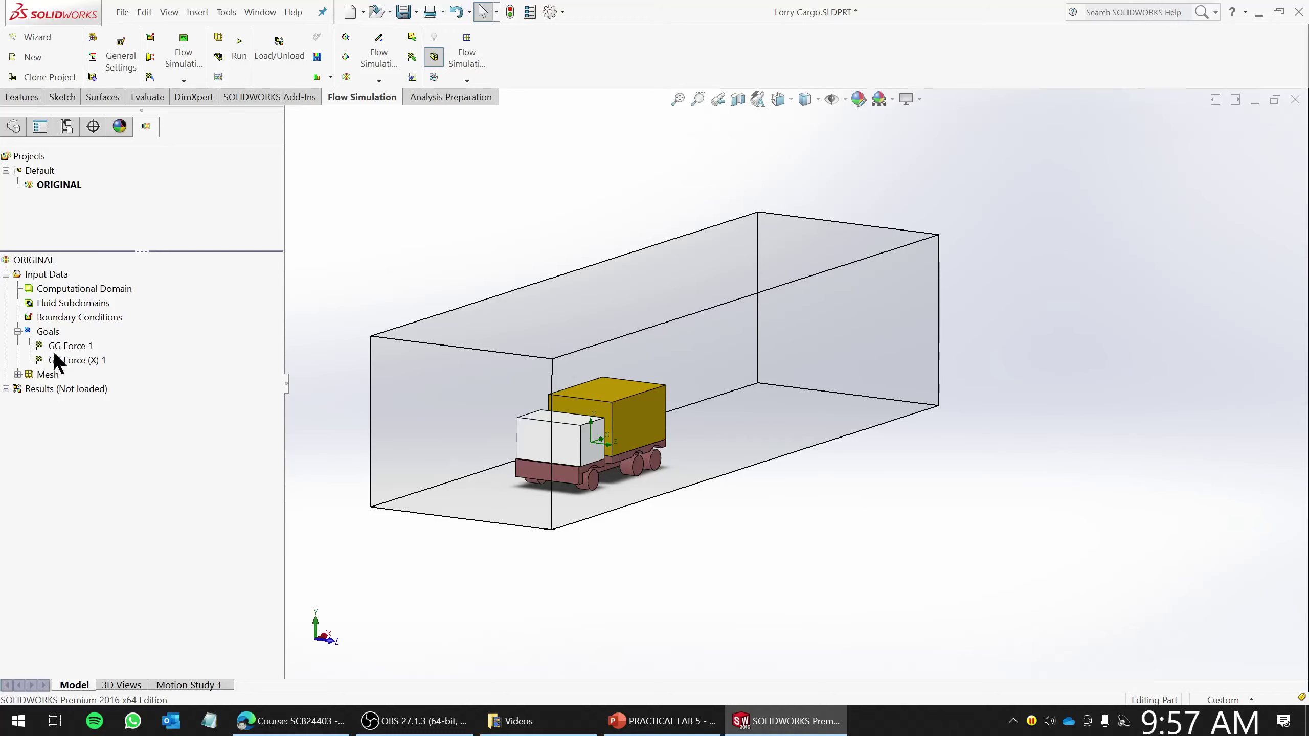
{"action": "middle_click_drag", "start_coordinate": [692, 575], "coordinate": [414, 184]}
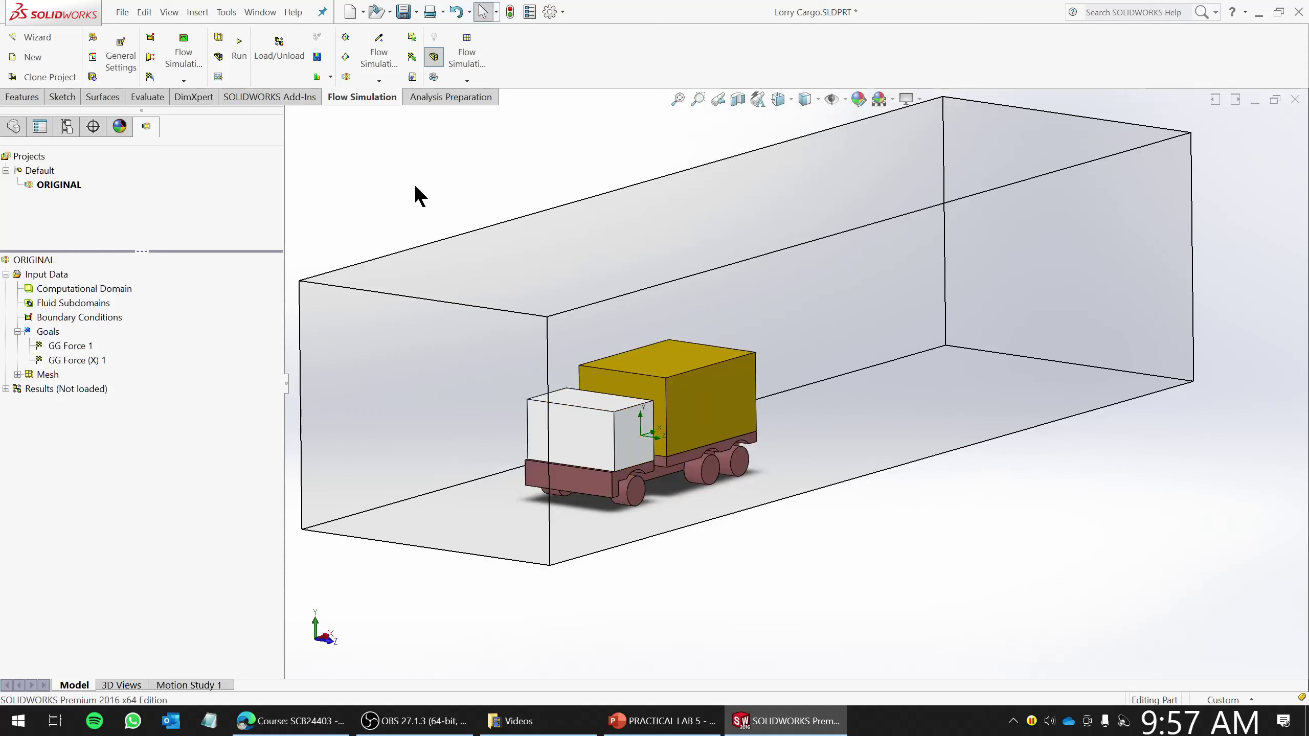
{"action": "right_click", "coordinate": [49, 331]}
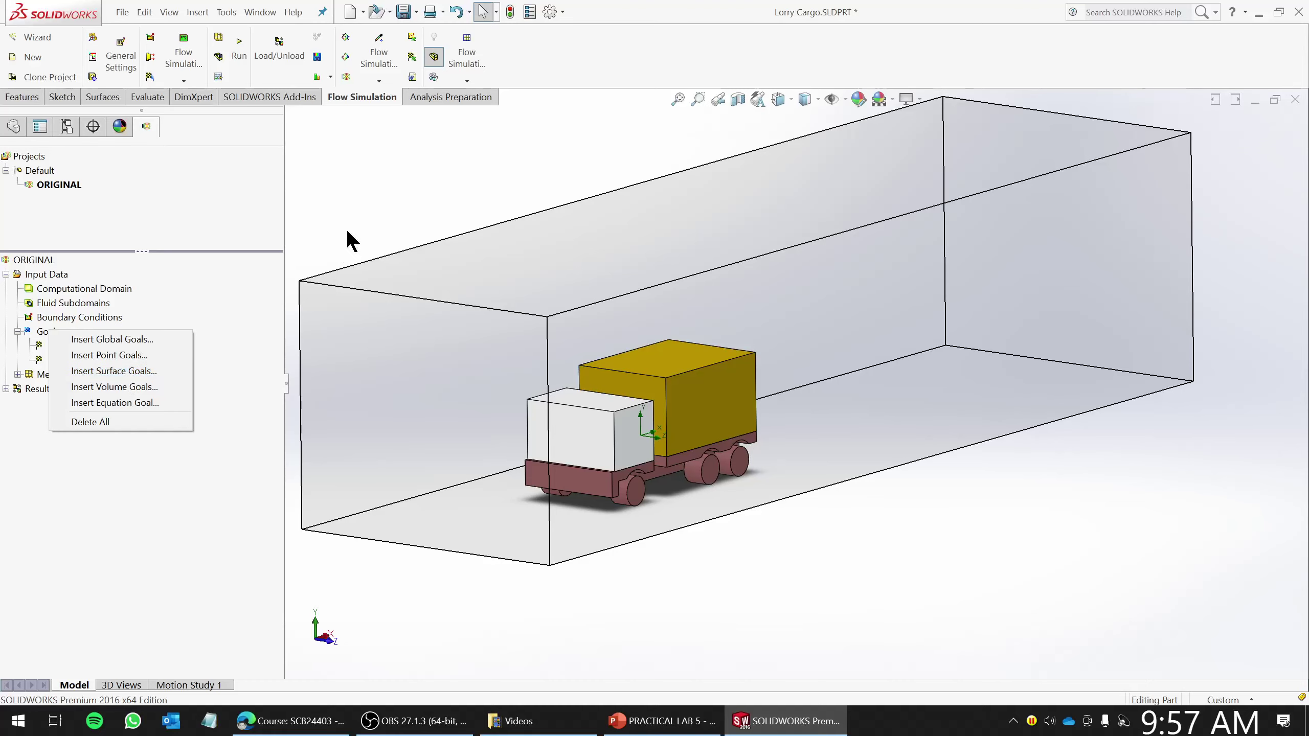
{"action": "left_click", "coordinate": [356, 211]}
{"action": "right_click", "coordinate": [46, 332]}
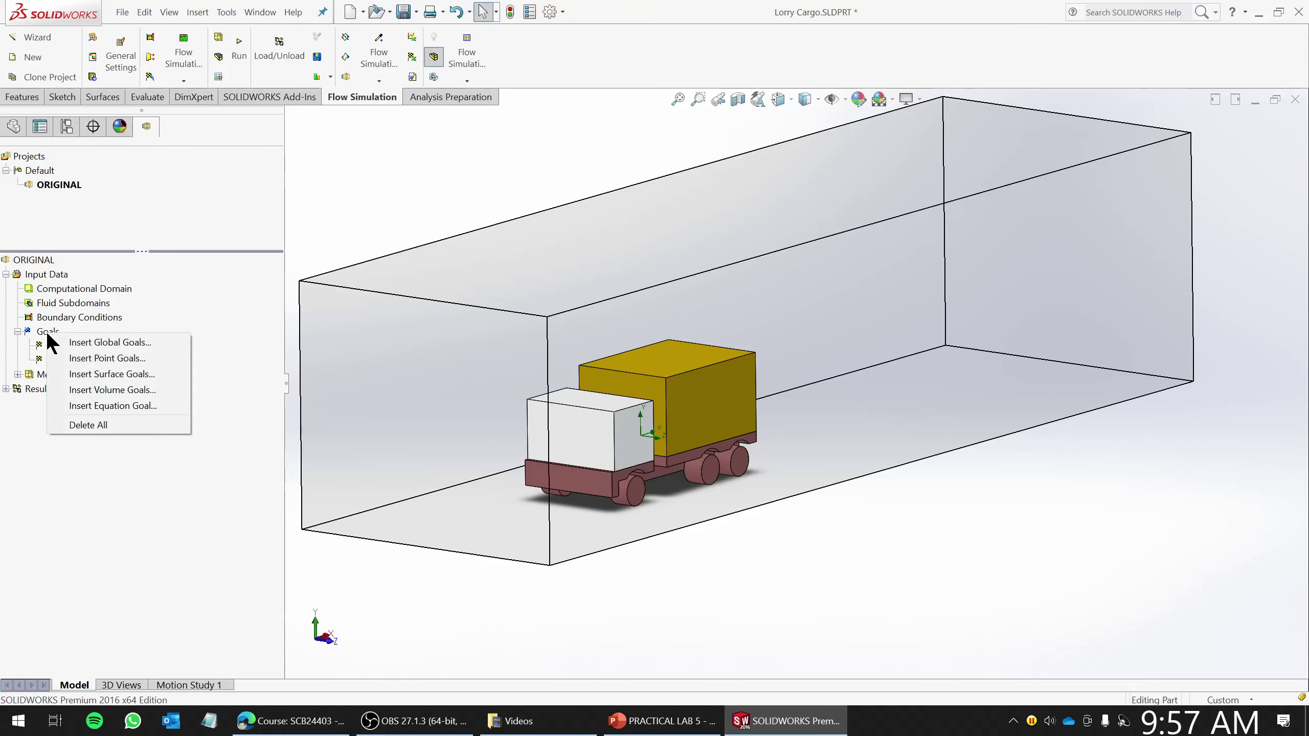
{"action": "left_click", "coordinate": [127, 374]}
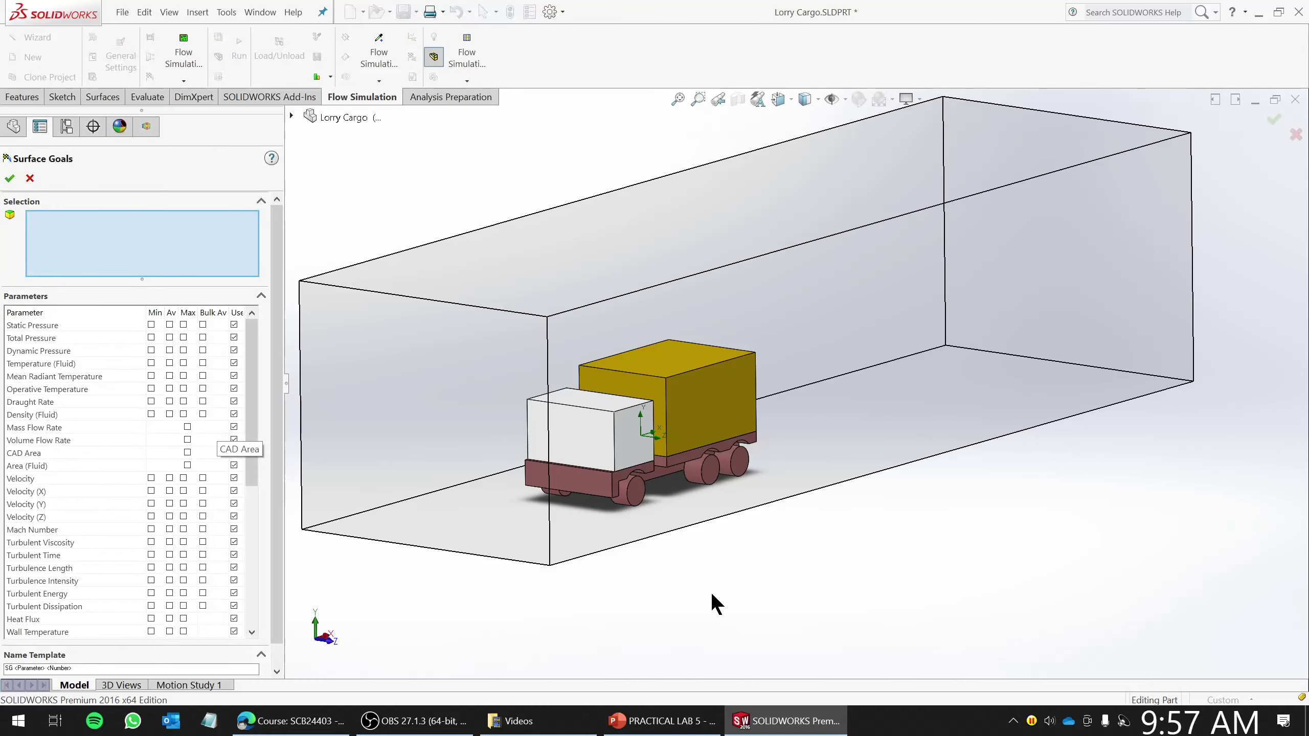
{"action": "left_click", "coordinate": [587, 442]}
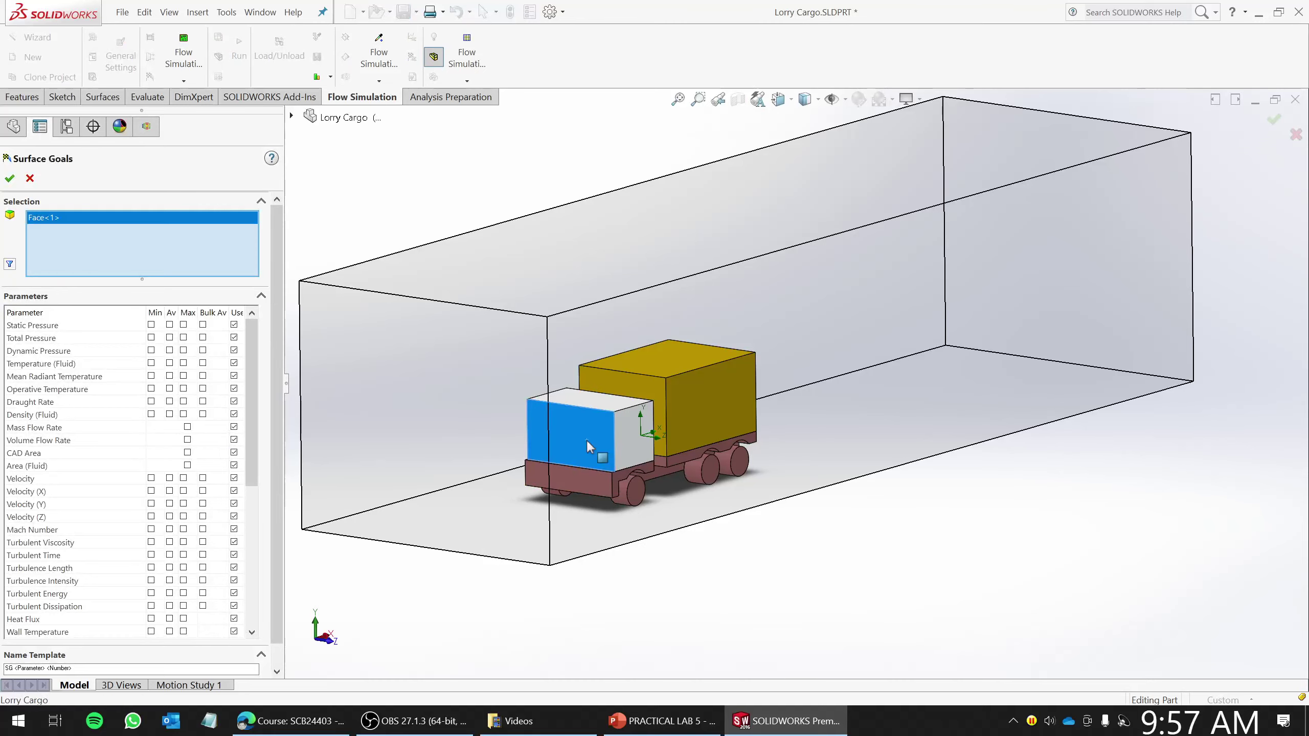
{"action": "key", "text": "Escape"}
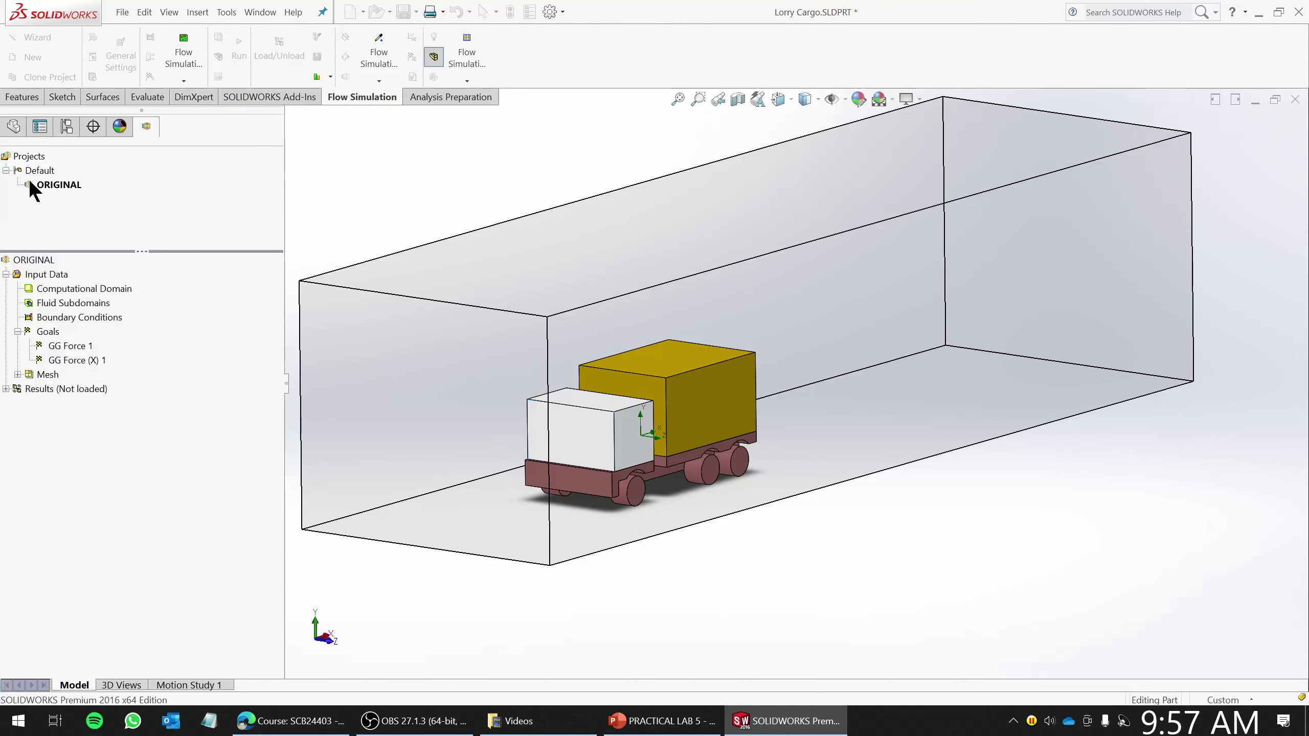
- Insert a Force (X) surface goal on the front face of the lorry's cab
{"action": "right_click", "coordinate": [47, 332]}
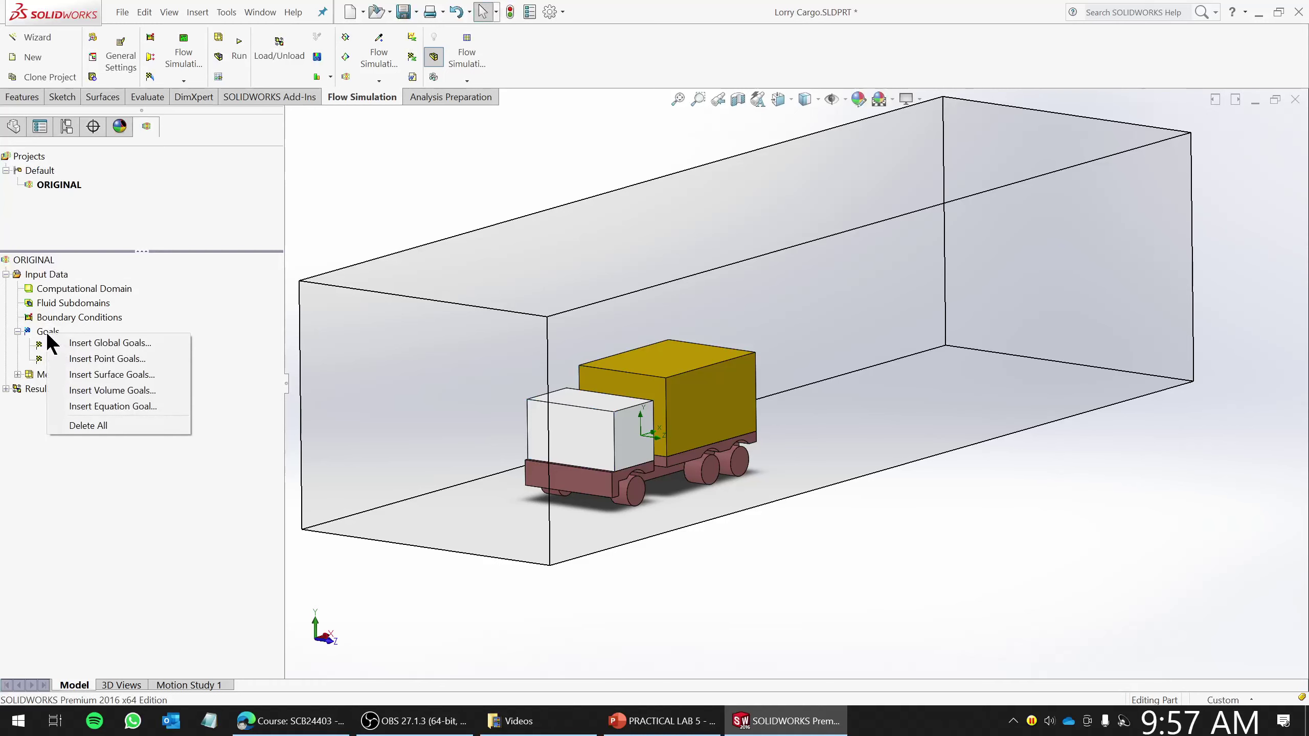
{"action": "left_click", "coordinate": [145, 374]}
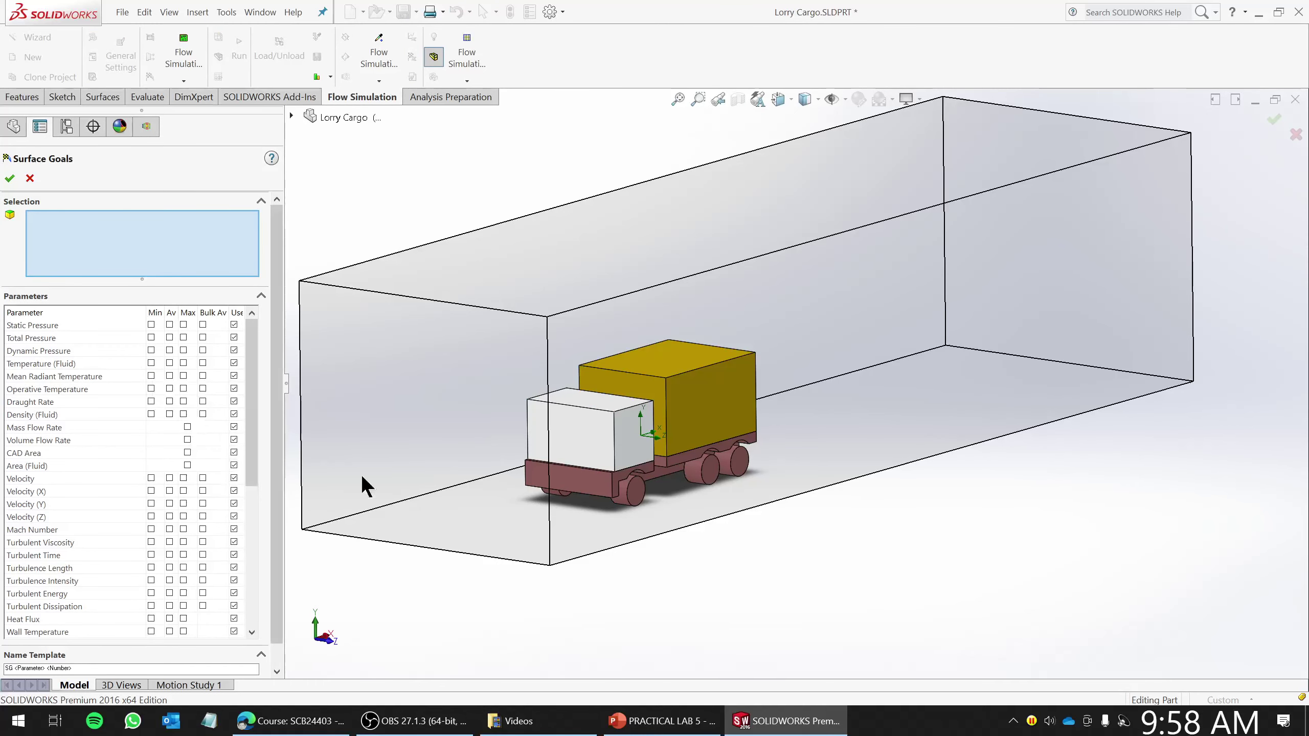
{"action": "left_click_drag", "start_coordinate": [252, 393], "coordinate": [258, 512]}
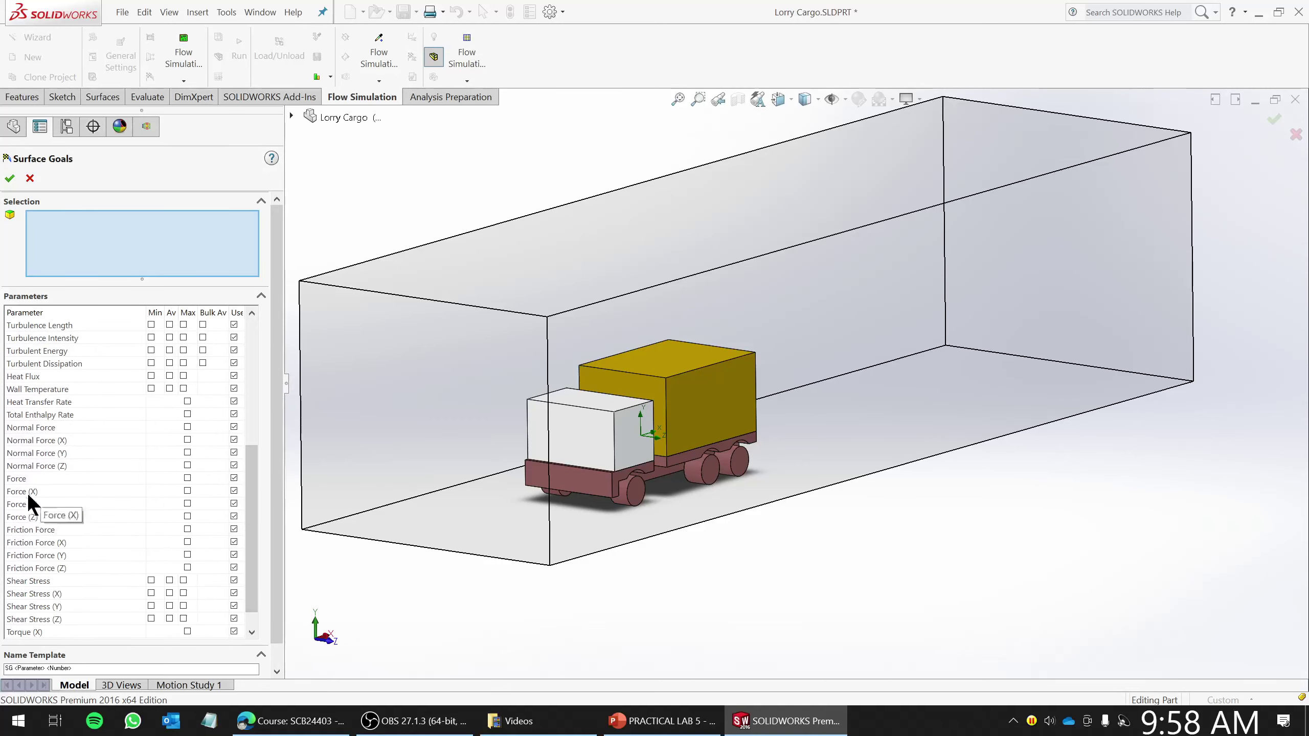
{"action": "left_click", "coordinate": [187, 491]}
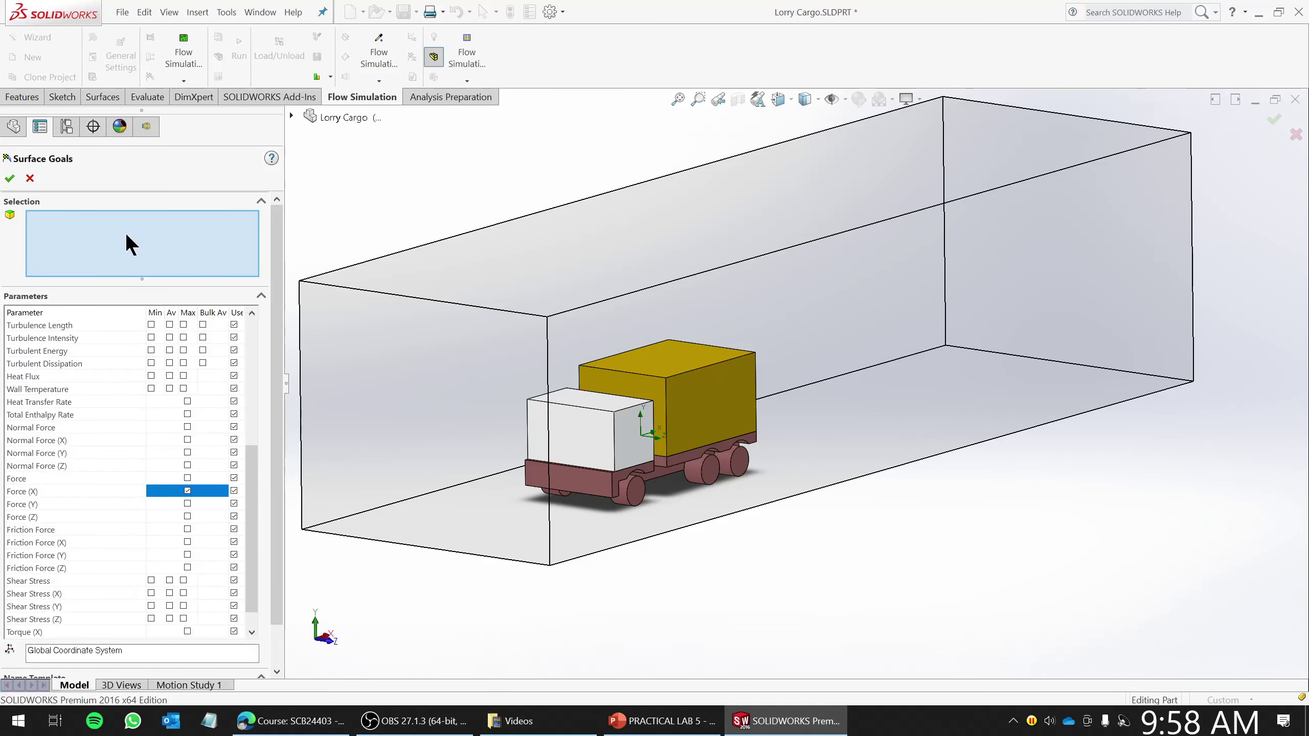
{"action": "left_click", "coordinate": [589, 419]}
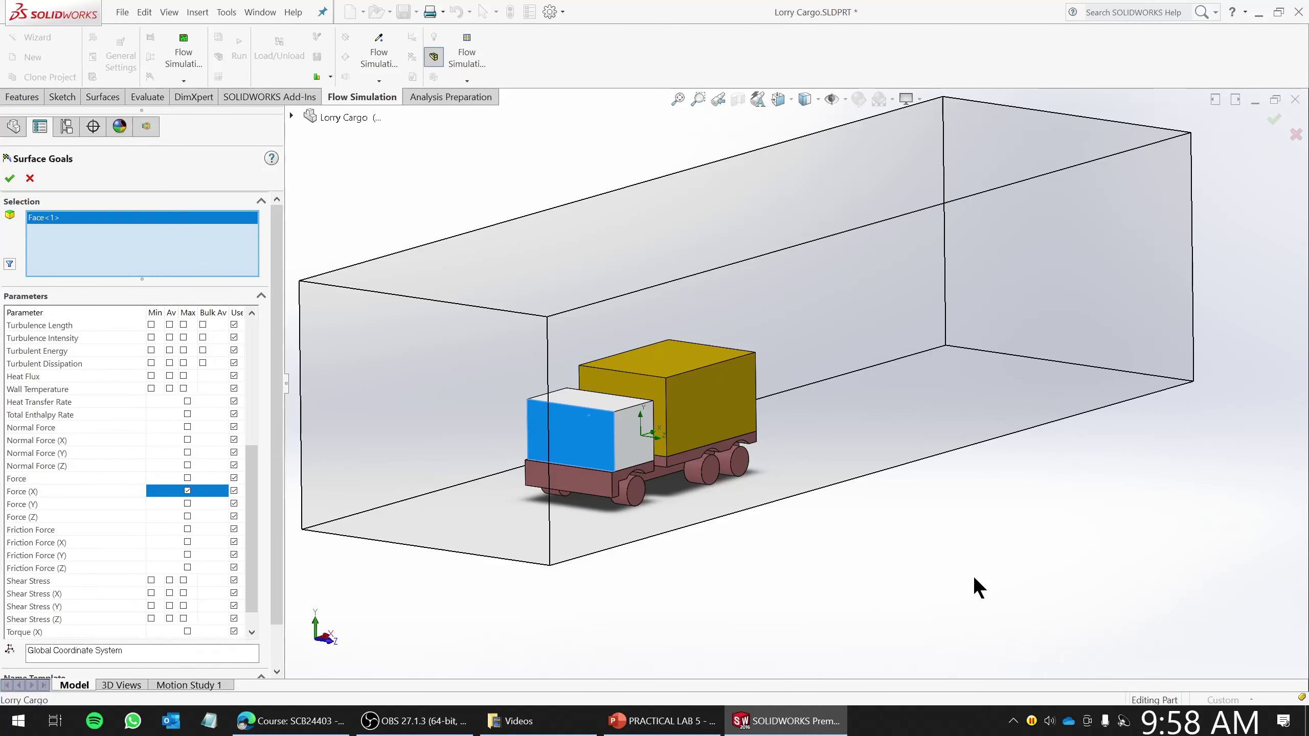
{"action": "left_click", "coordinate": [9, 178]}
{"action": "left_click", "coordinate": [69, 375]}
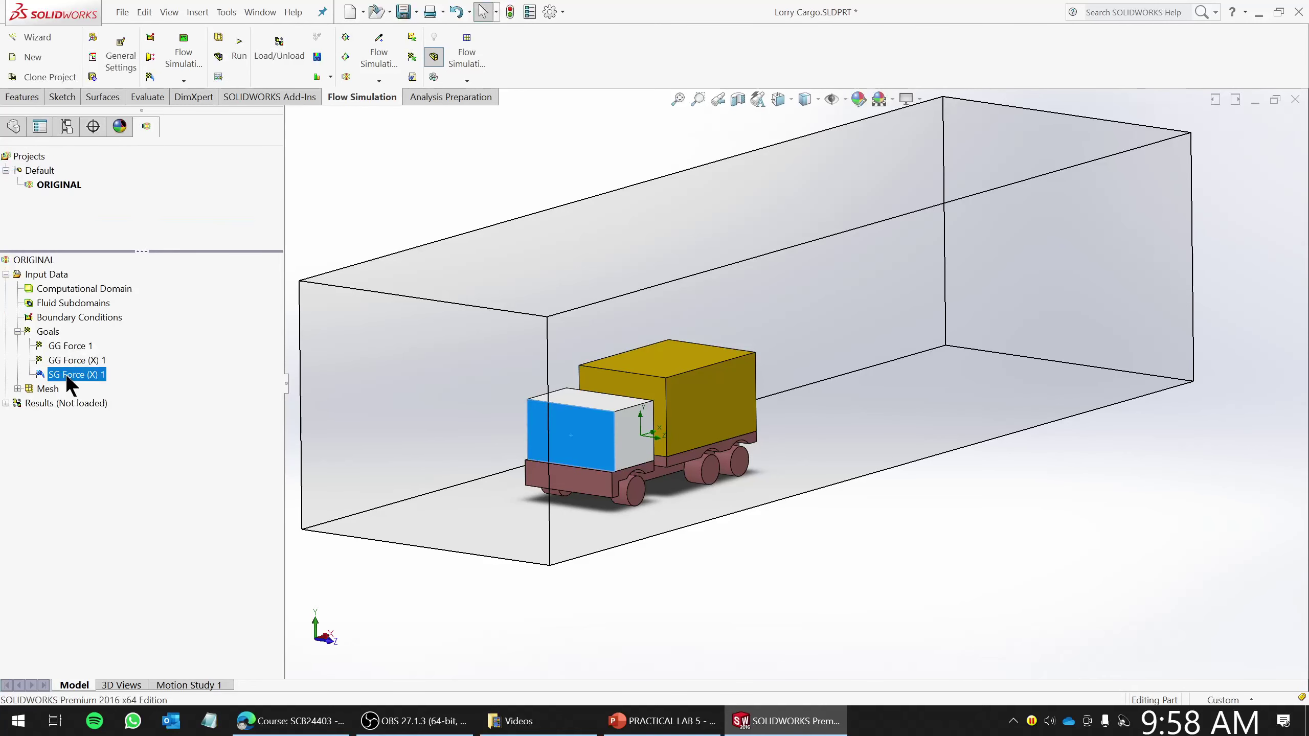
{"action": "left_click", "coordinate": [64, 361]}
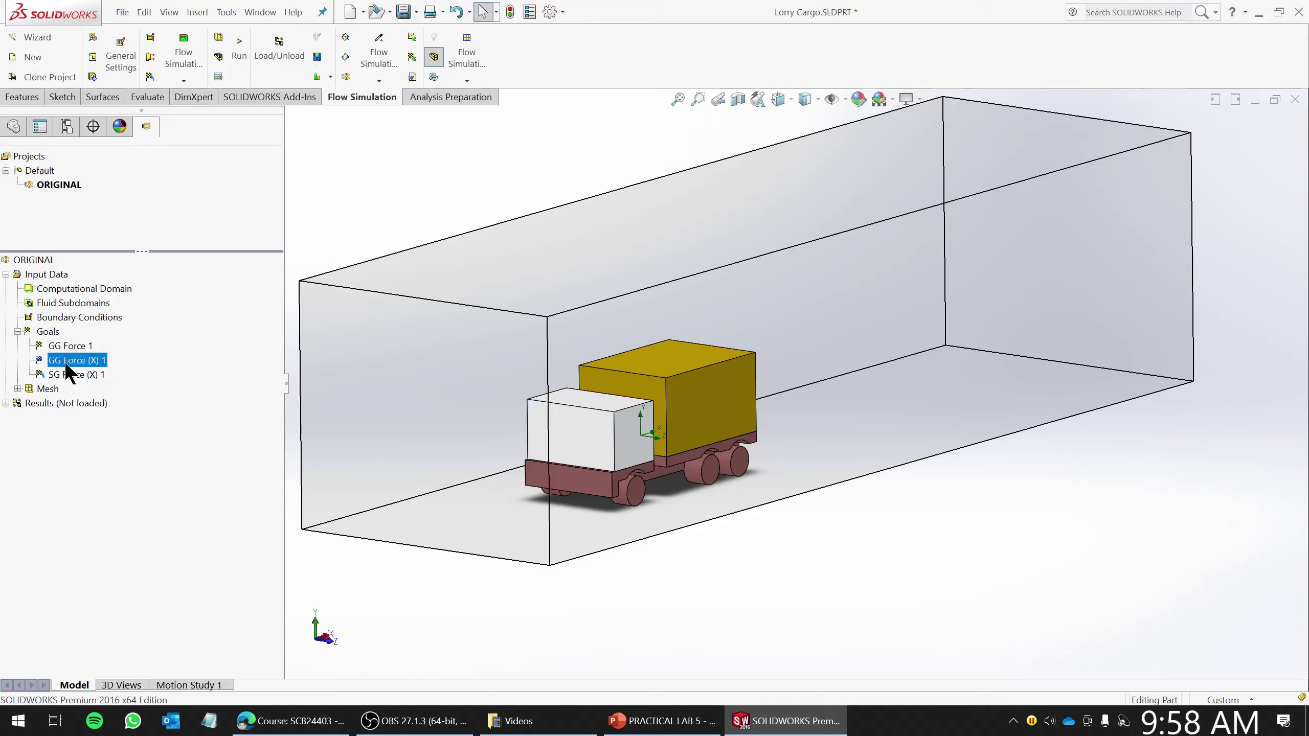
{"action": "key", "text": "Up"}
- Review and accept the automatic global mesh settings, and display the basic mesh around the lorry
{"action": "left_click", "coordinate": [18, 389]}
{"action": "right_click", "coordinate": [71, 403]}
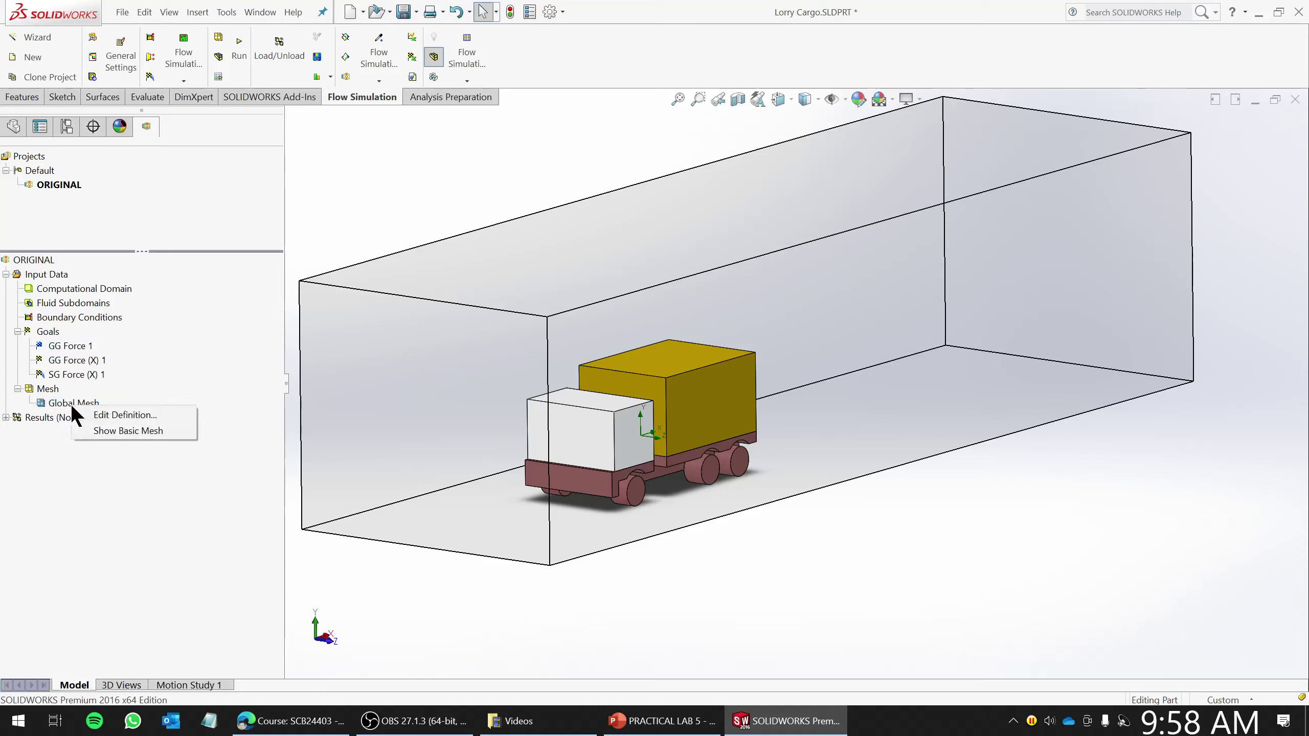
{"action": "left_click", "coordinate": [114, 412]}
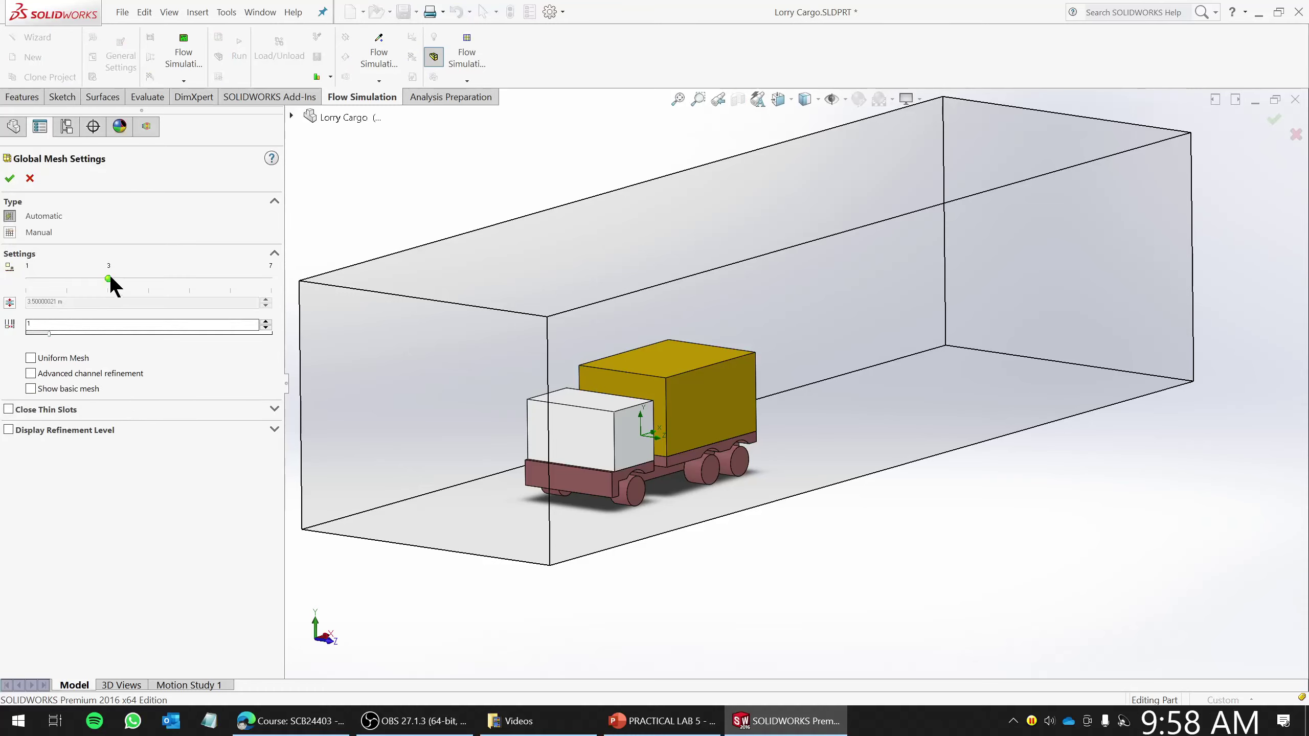
{"action": "left_click", "coordinate": [9, 178]}
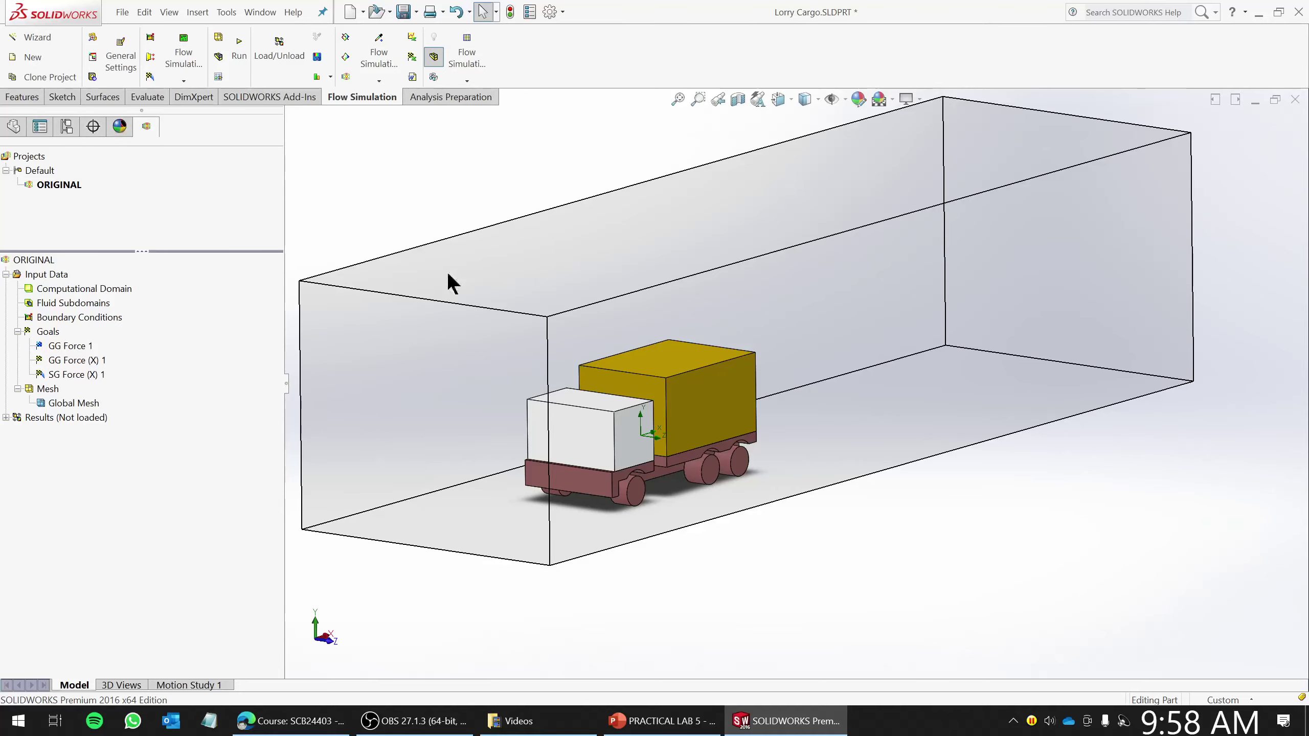
{"action": "right_click", "coordinate": [88, 403]}
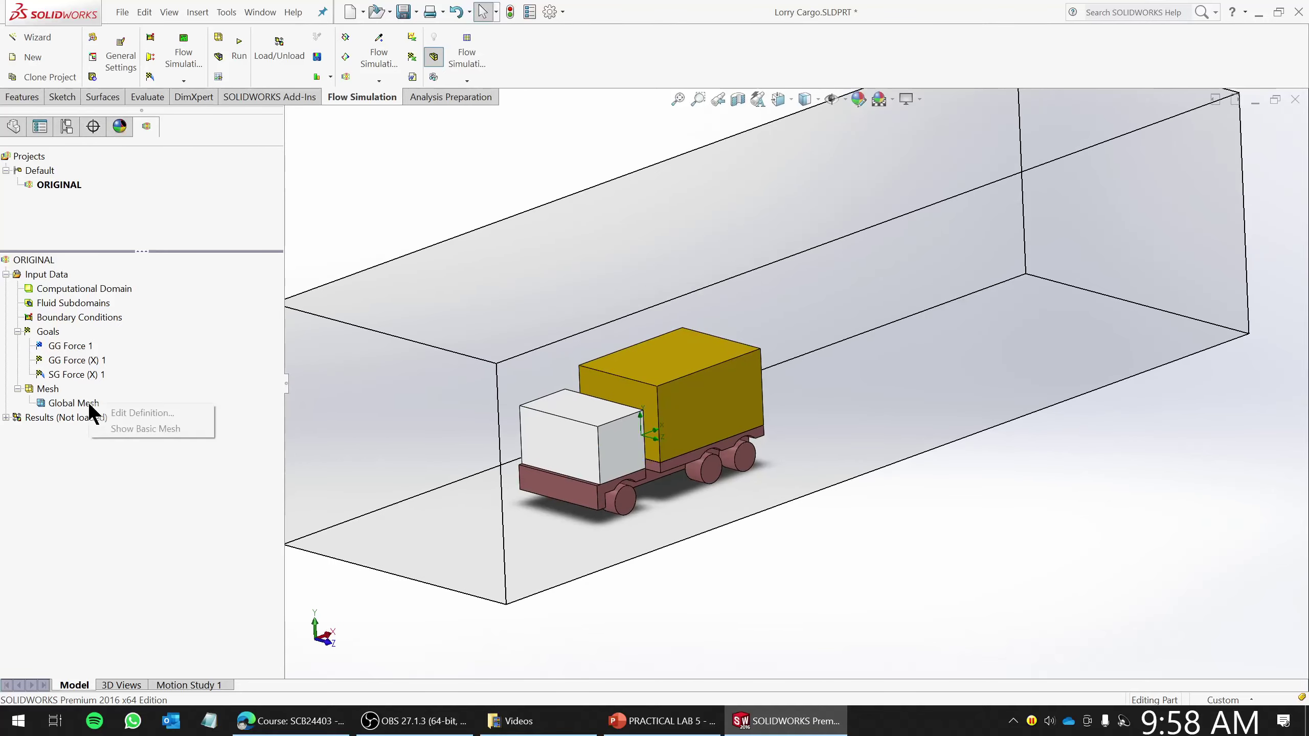
{"action": "left_click", "coordinate": [135, 428]}
{"action": "middle_click_drag", "start_coordinate": [796, 464], "coordinate": [755, 428]}
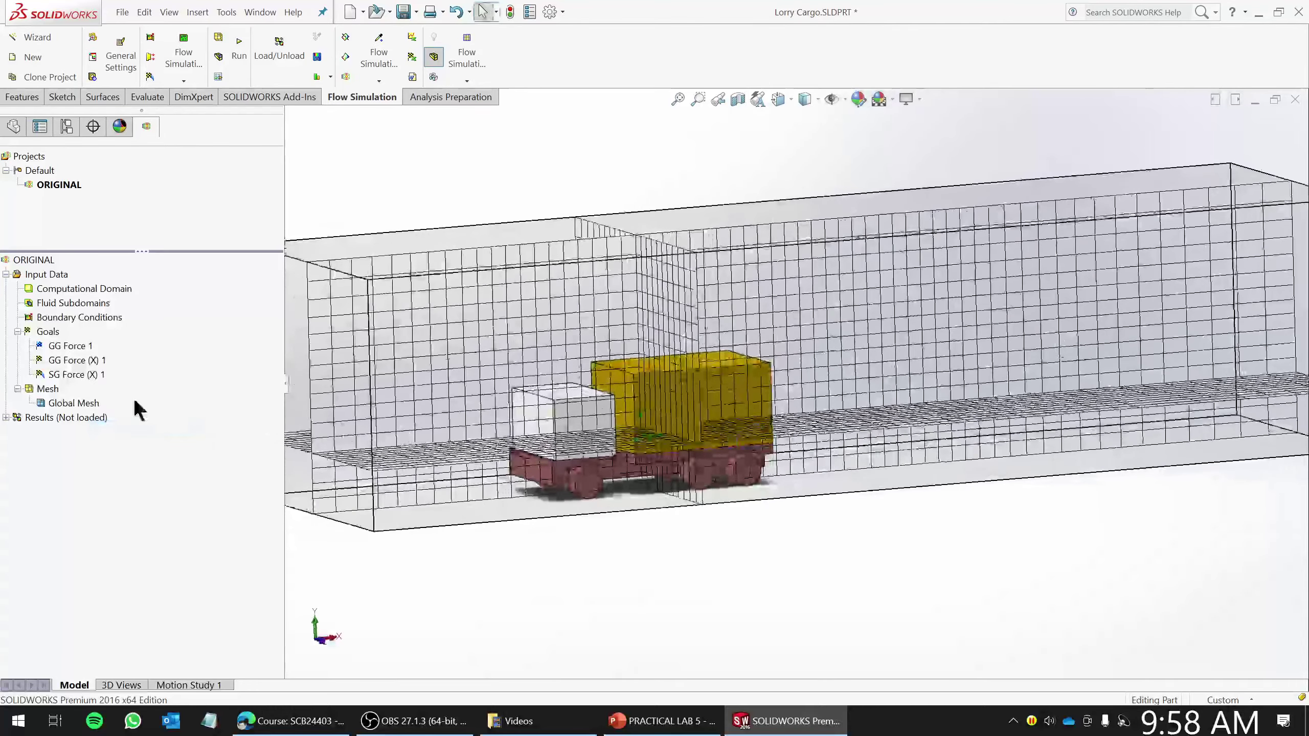
- Set the initial mesh level of the automatic global mesh to 5 and accept the mesh settings
{"action": "right_click", "coordinate": [86, 402]}
{"action": "left_click", "coordinate": [143, 411]}
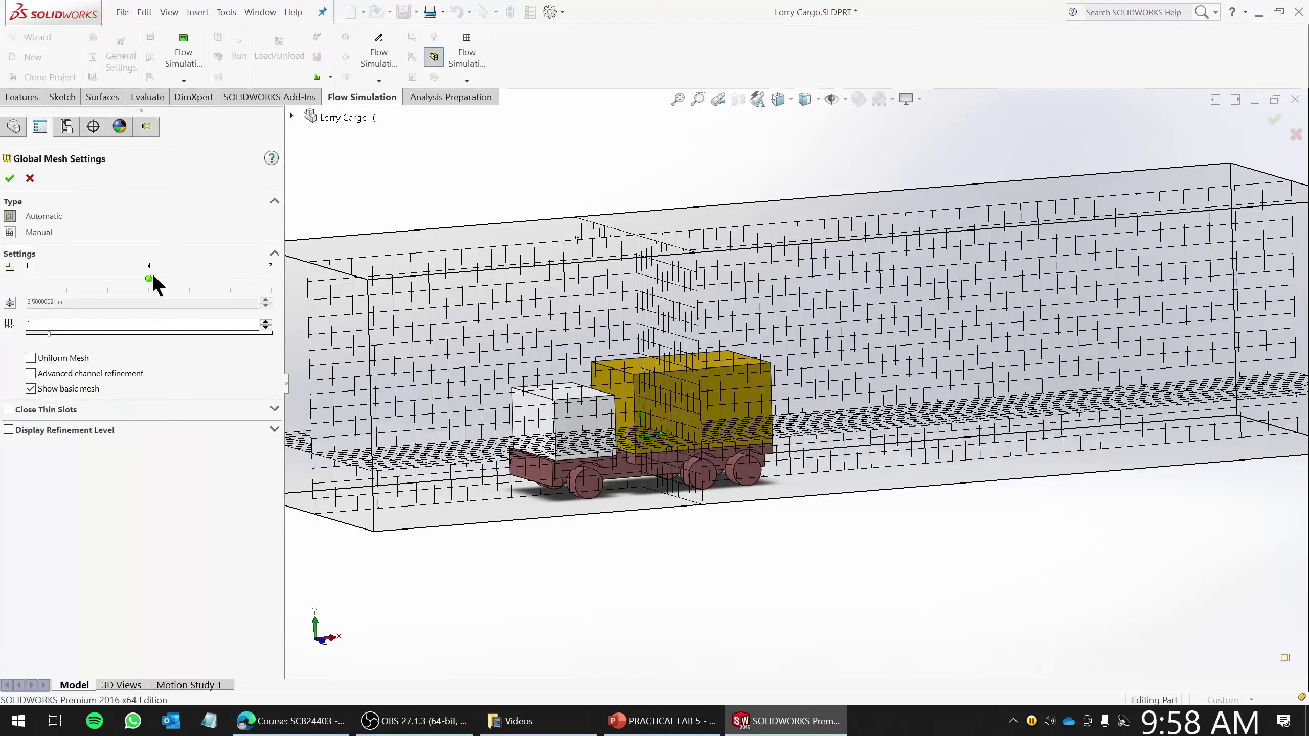
{"action": "left_click_drag", "start_coordinate": [152, 279], "coordinate": [313, 284]}
{"action": "middle_click_drag", "start_coordinate": [677, 485], "coordinate": [707, 506]}
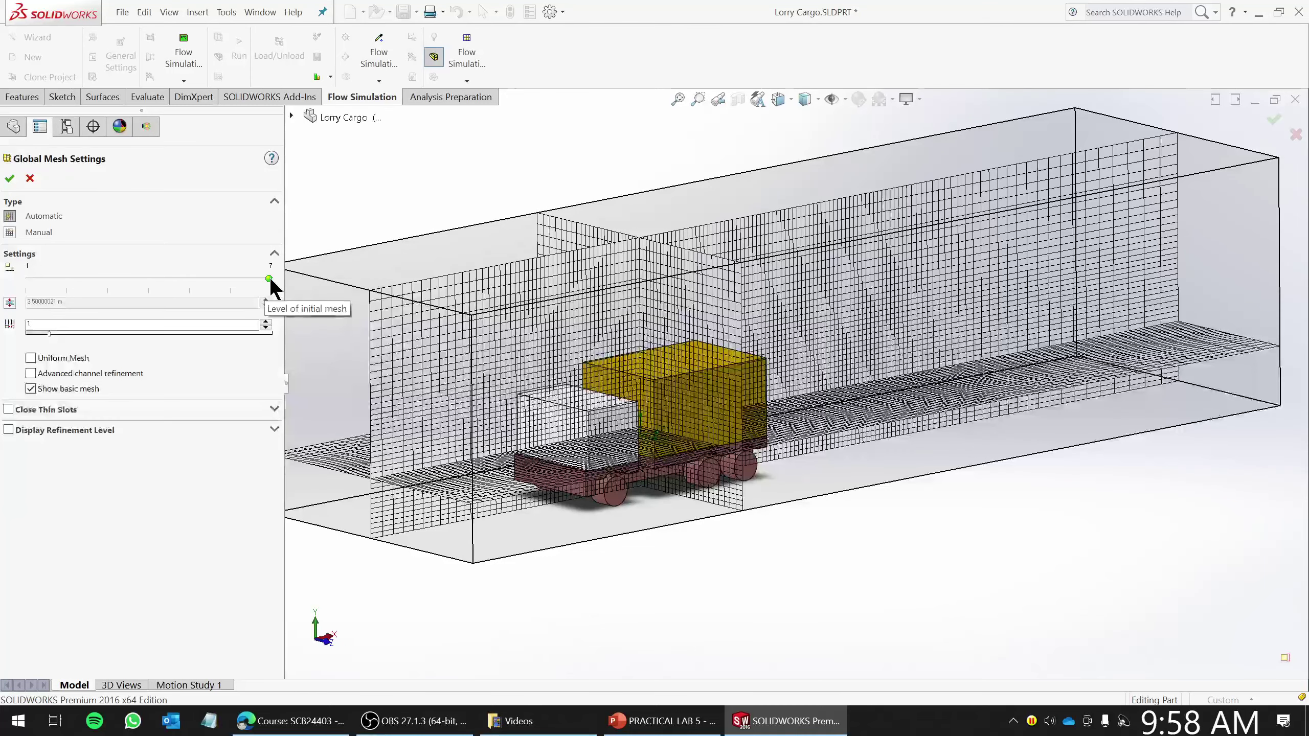
{"action": "left_click_drag", "start_coordinate": [269, 278], "coordinate": [194, 280]}
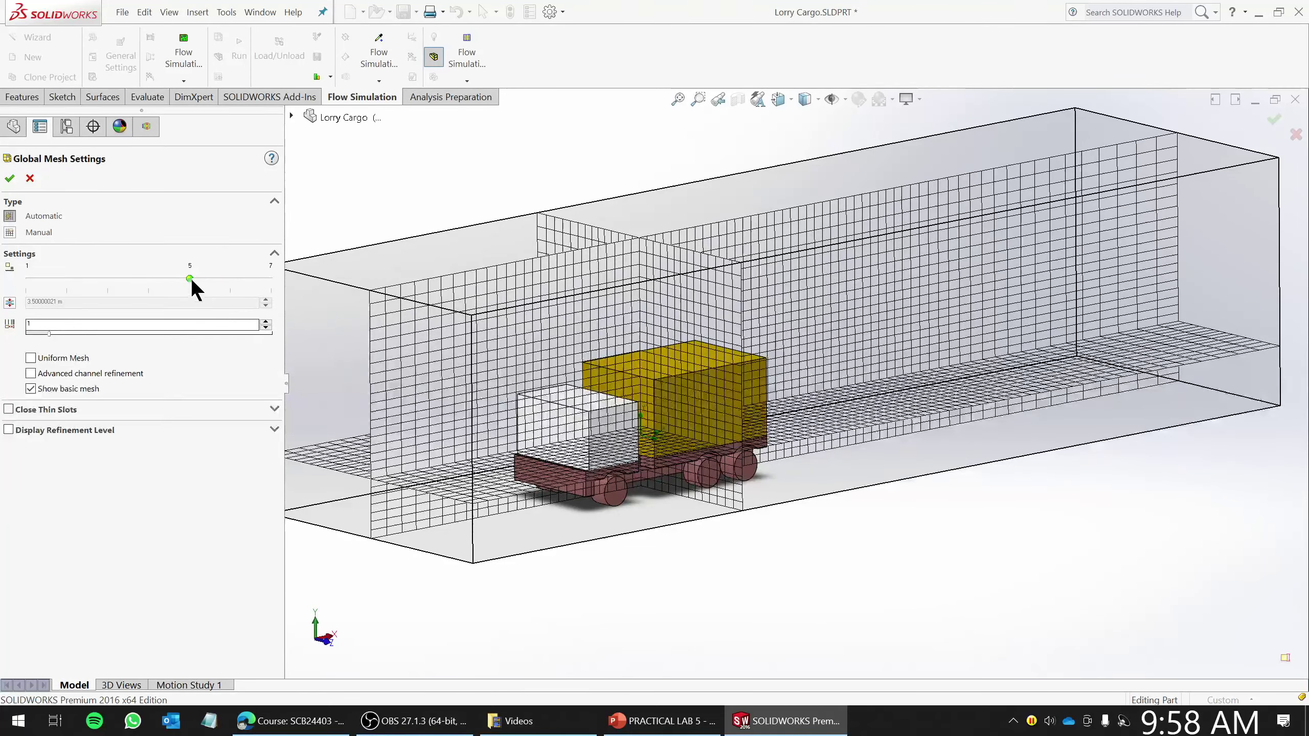
{"action": "left_click", "coordinate": [9, 179]}
{"action": "scroll", "coordinate": [780, 499], "scroll_direction": "up", "scroll_amount": 5}
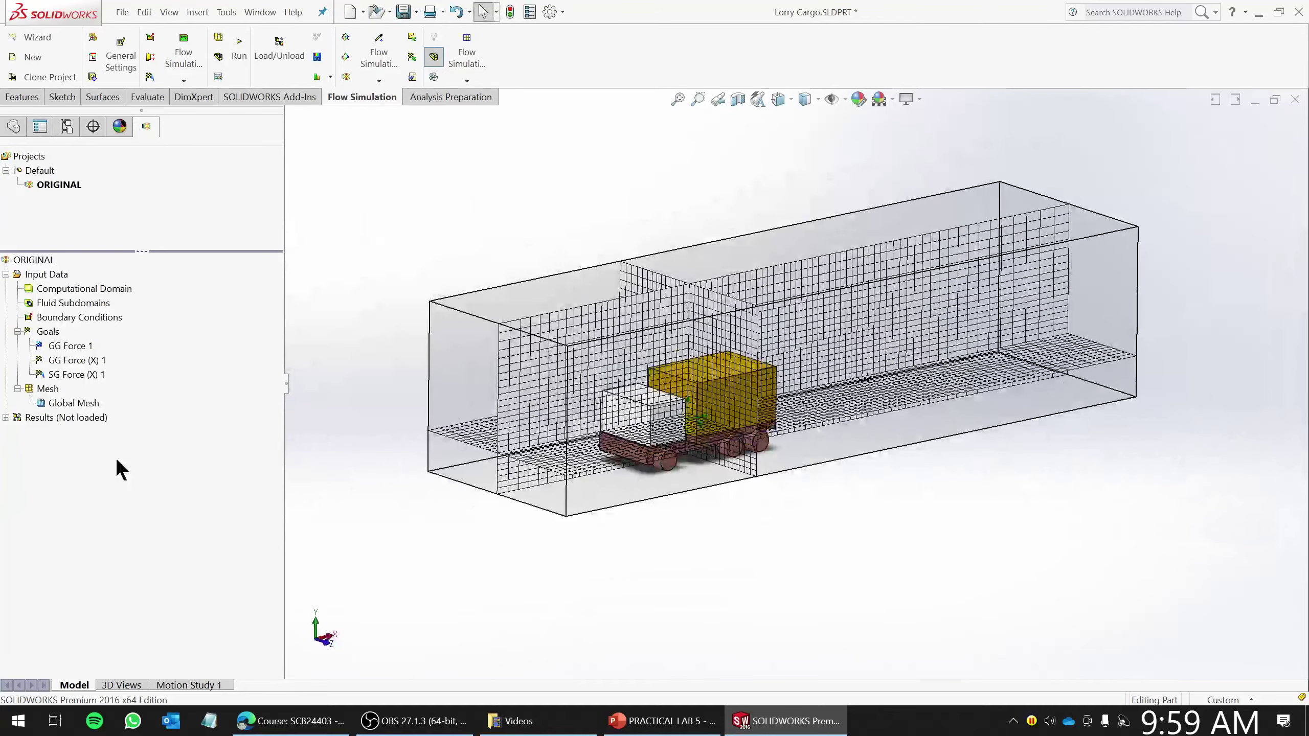
{"action": "right_click", "coordinate": [82, 317]}
{"action": "left_click", "coordinate": [133, 325]}
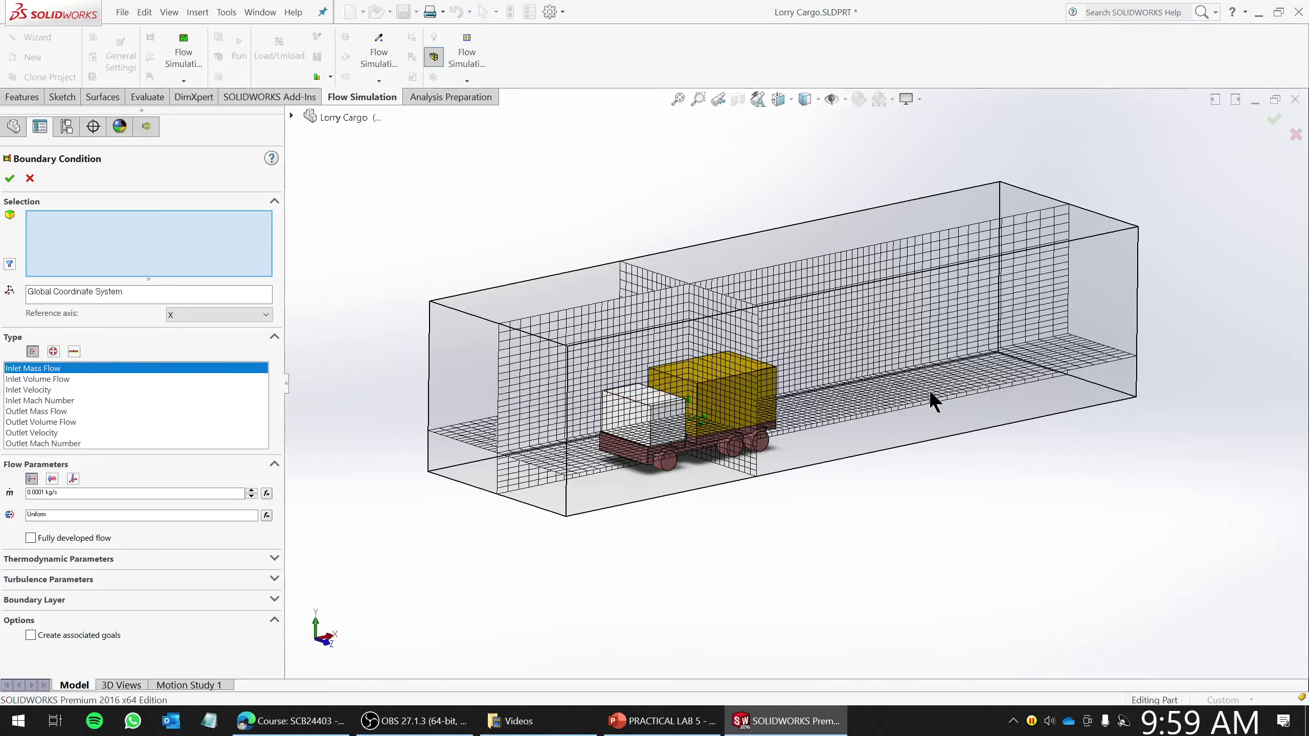
{"action": "left_click", "coordinate": [73, 351]}
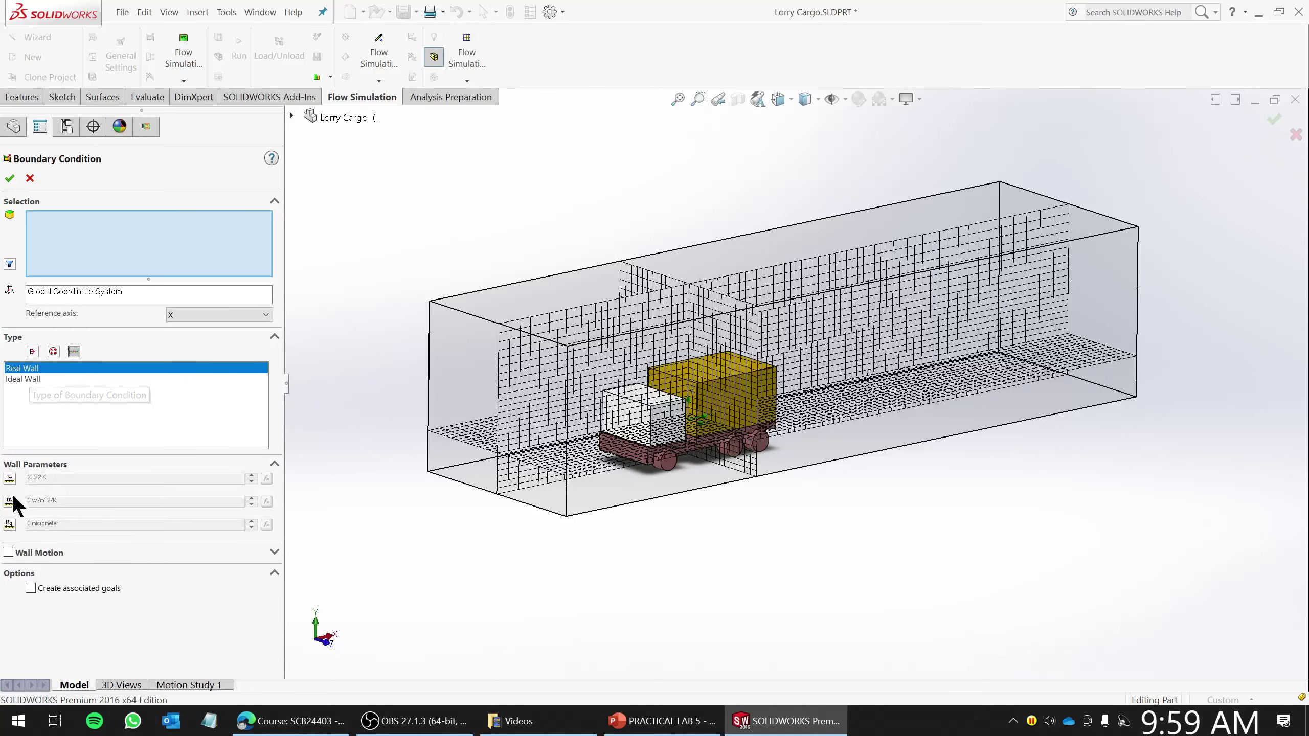
{"action": "left_click", "coordinate": [8, 553]}
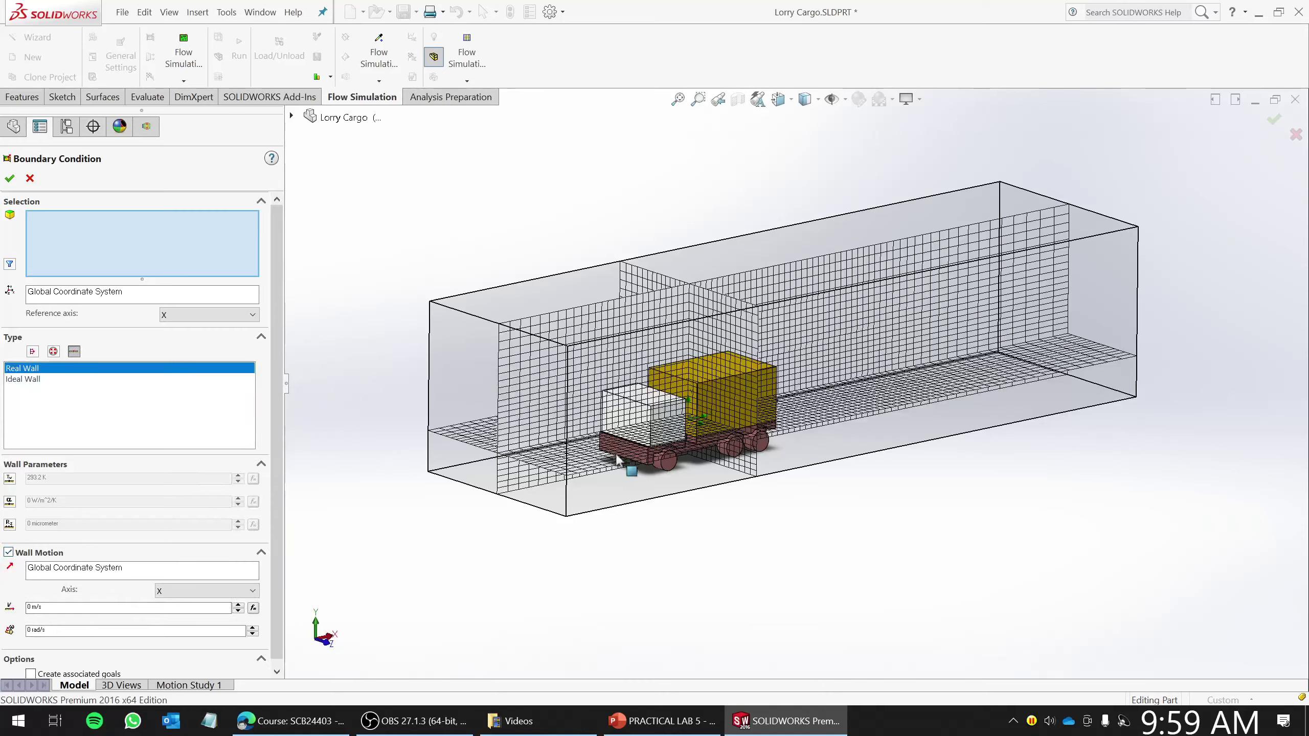
{"action": "left_click", "coordinate": [29, 178]}
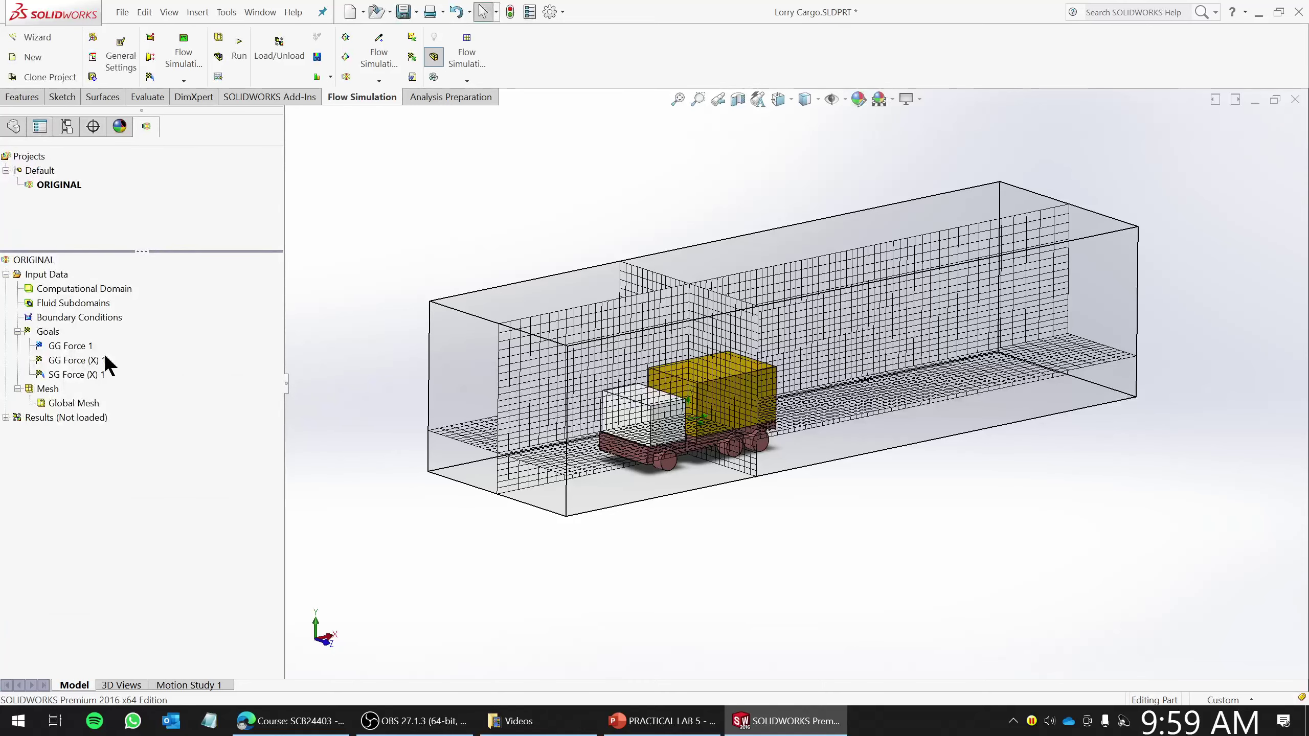
{"action": "mouse_move", "coordinate": [844, 548]}
{"action": "middle_mouse_down"}
{"action": "mouse_move", "coordinate": [856, 516]}
{"action": "mouse_move", "coordinate": [845, 549]}
{"action": "middle_mouse_up"}
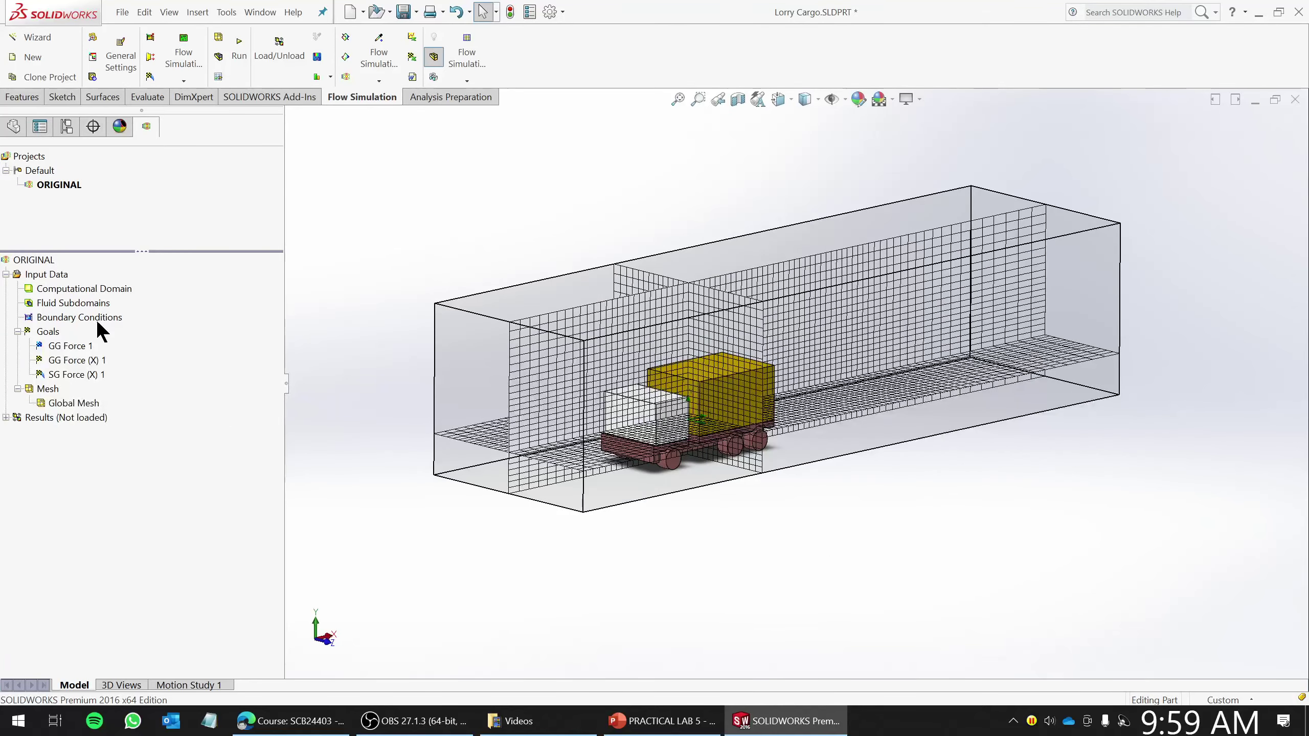
{"action": "scroll", "coordinate": [766, 309], "scroll_direction": "down", "scroll_amount": 3}
{"action": "scroll", "coordinate": [781, 358], "scroll_direction": "down", "scroll_amount": 2}
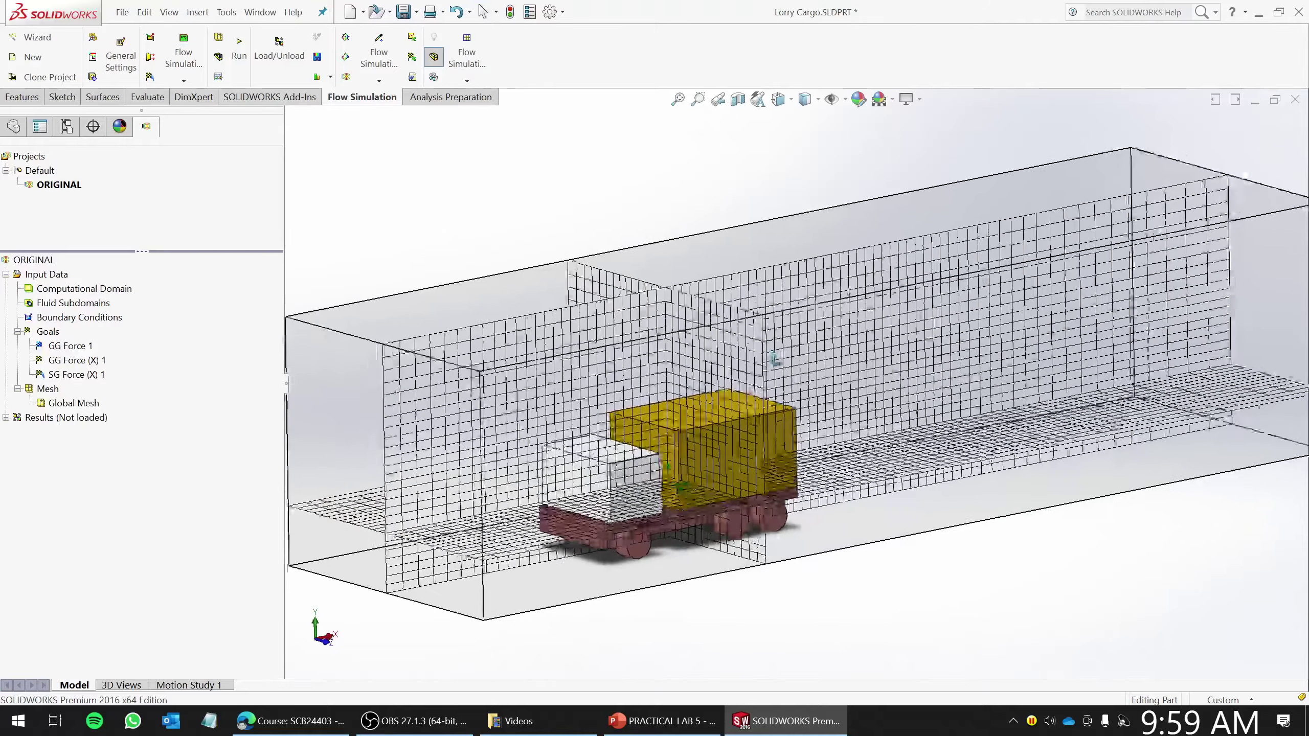
{"action": "scroll", "coordinate": [984, 519], "scroll_direction": "up", "scroll_amount": 1}
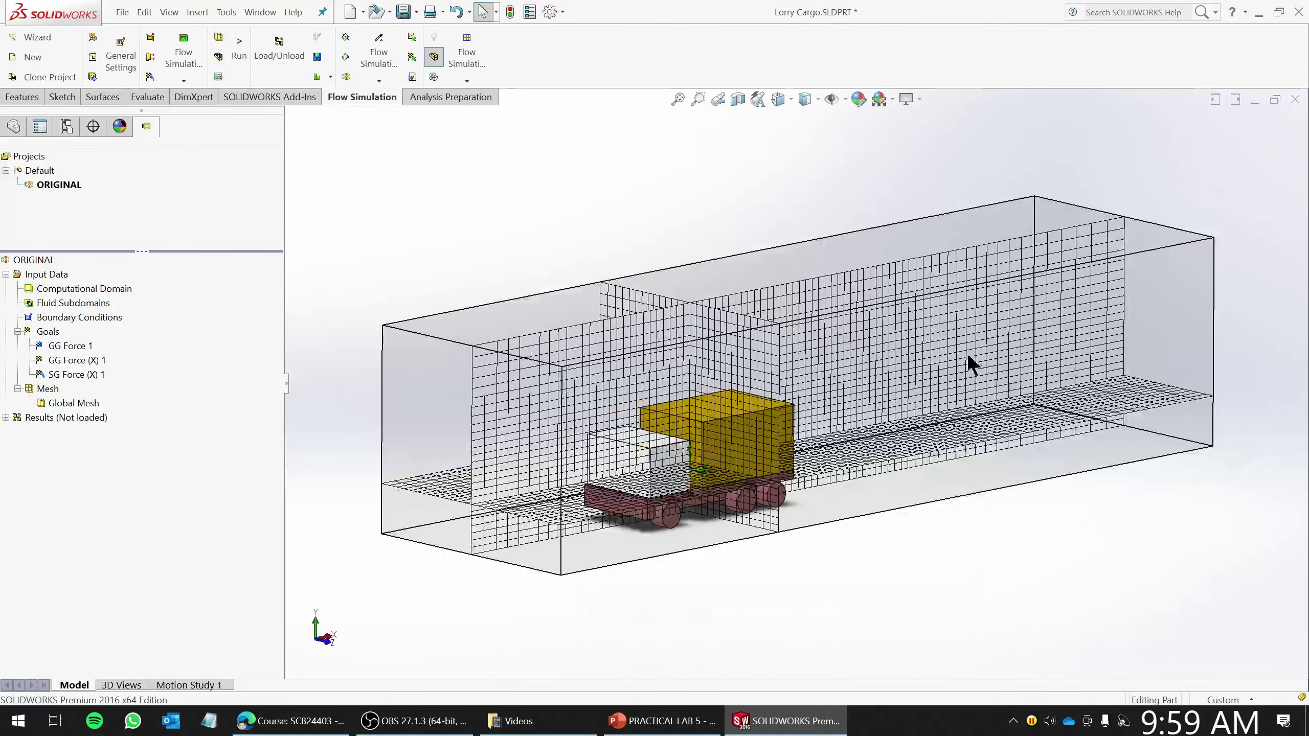
- Save all open documents, run a new calculation of the ORIGINAL project with results loading, and bring up the solver window
{"action": "scroll", "coordinate": [925, 361], "scroll_direction": "down", "scroll_amount": 1}
{"action": "scroll", "coordinate": [784, 355], "scroll_direction": "up", "scroll_amount": 1}
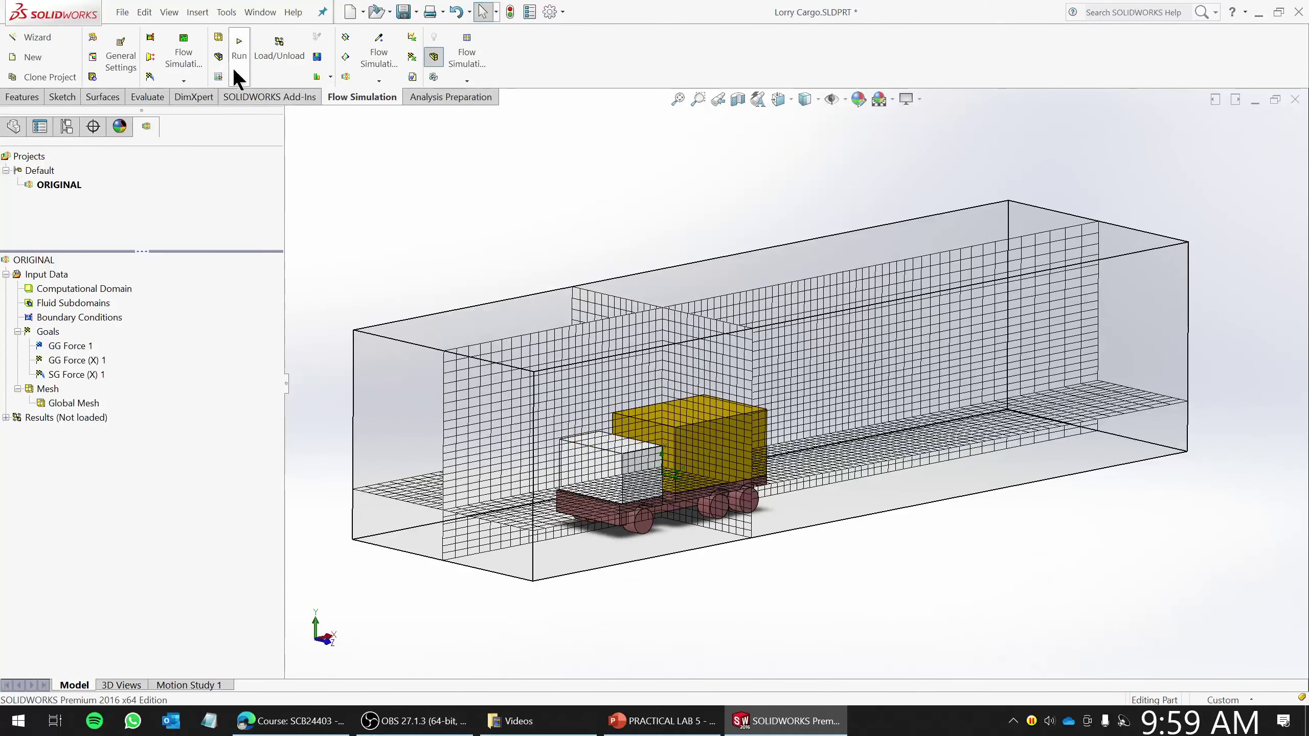
{"action": "left_click", "coordinate": [123, 13]}
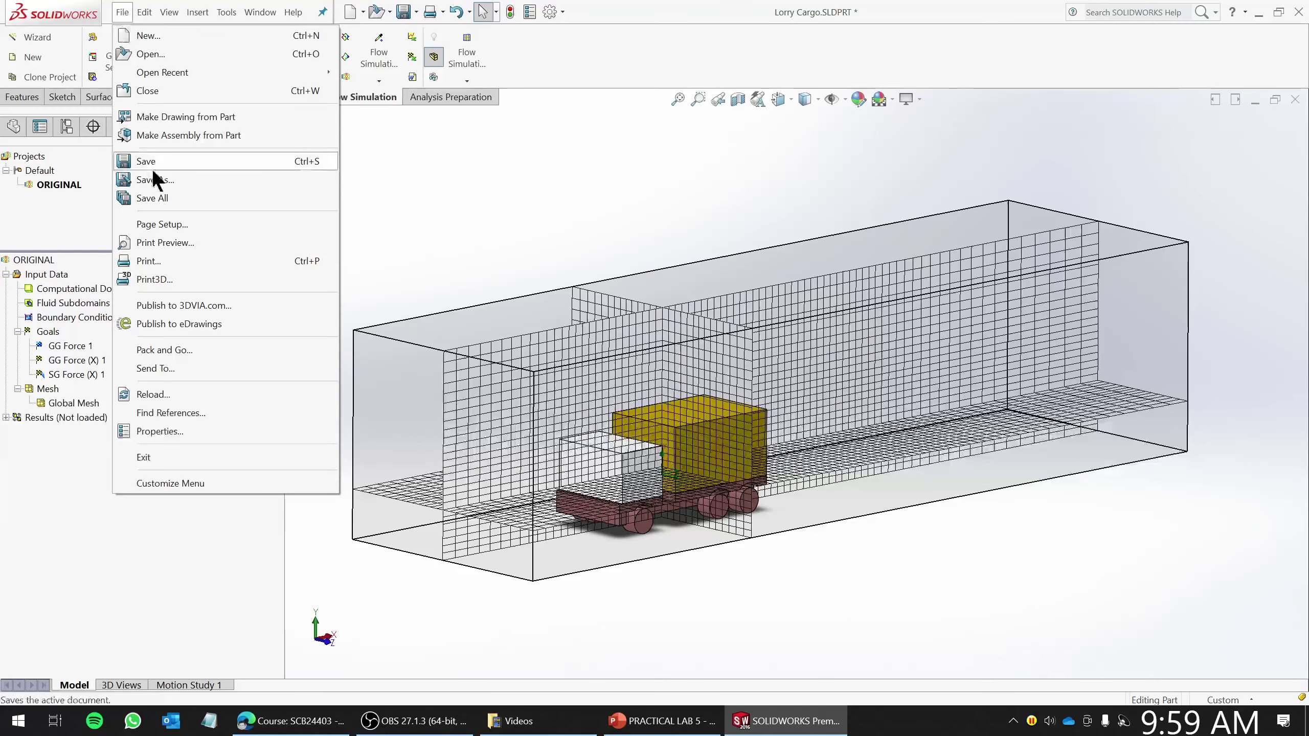
{"action": "left_click", "coordinate": [148, 196]}
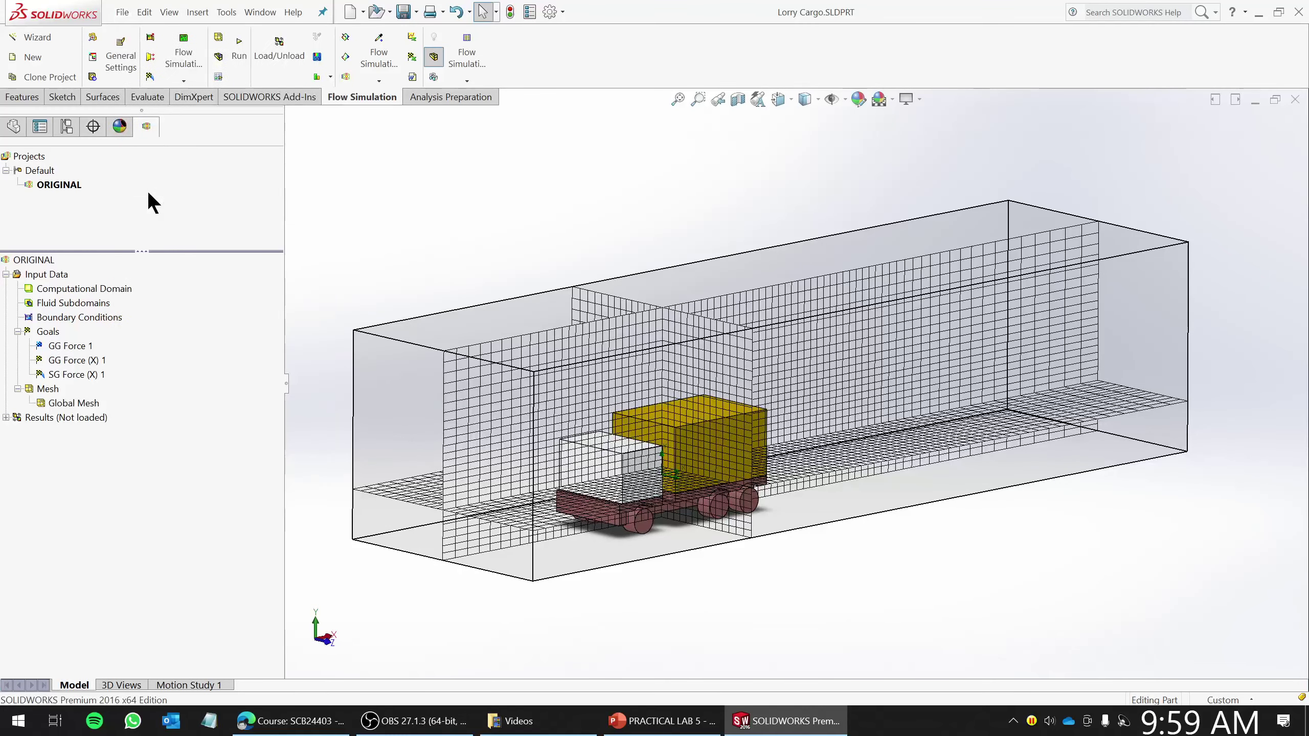
{"action": "left_click", "coordinate": [240, 49]}
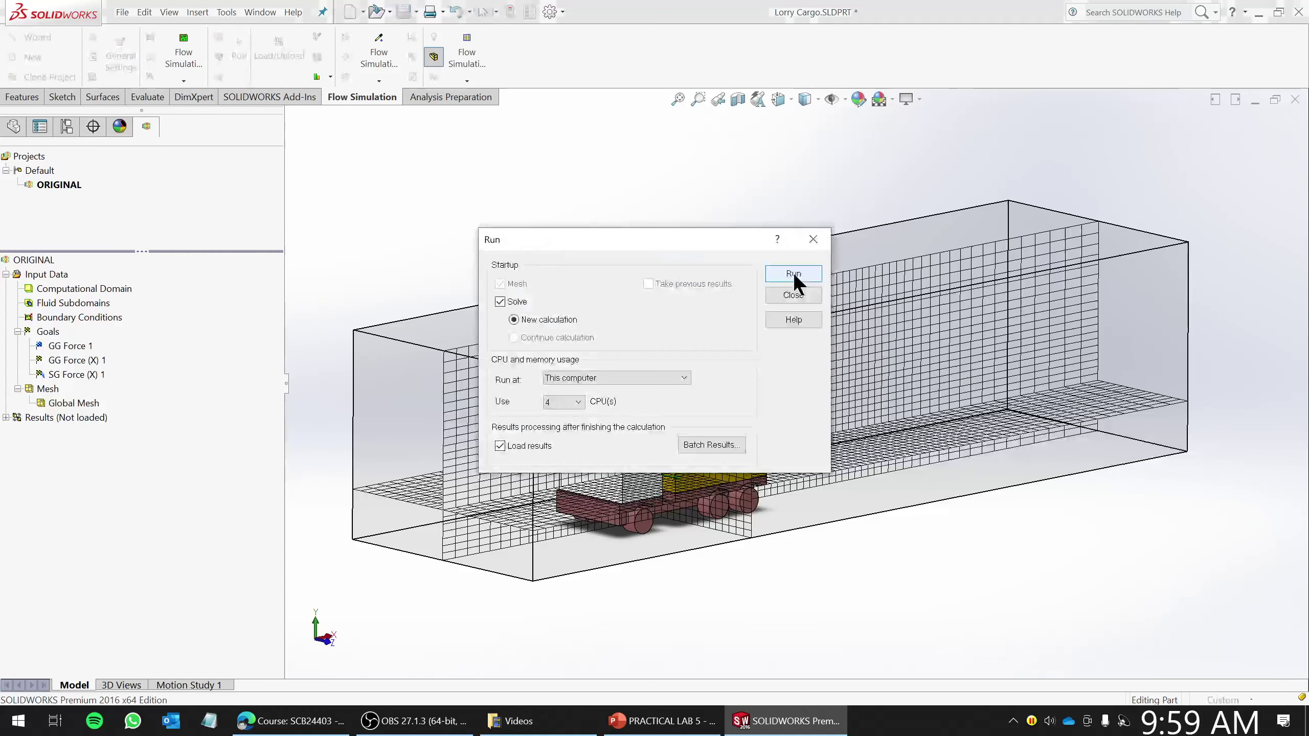
{"action": "left_click", "coordinate": [785, 278]}
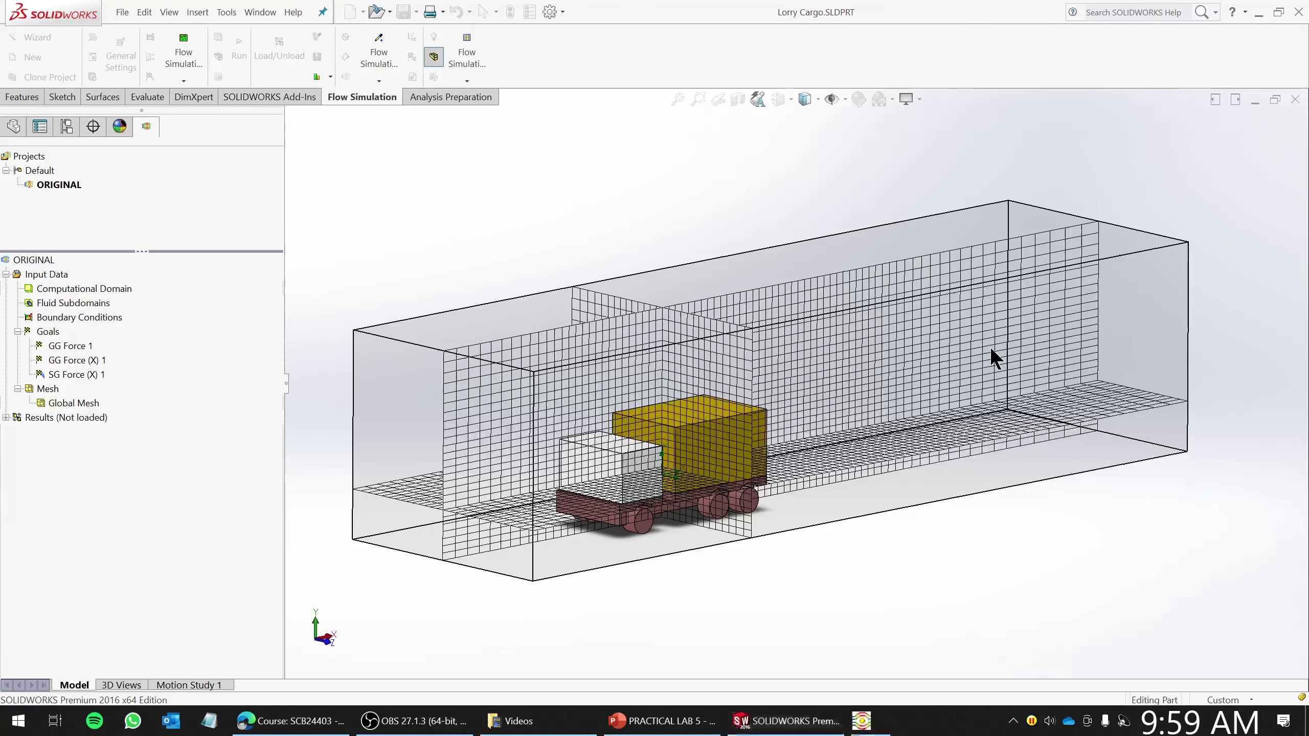
{"action": "left_click", "coordinate": [925, 721]}
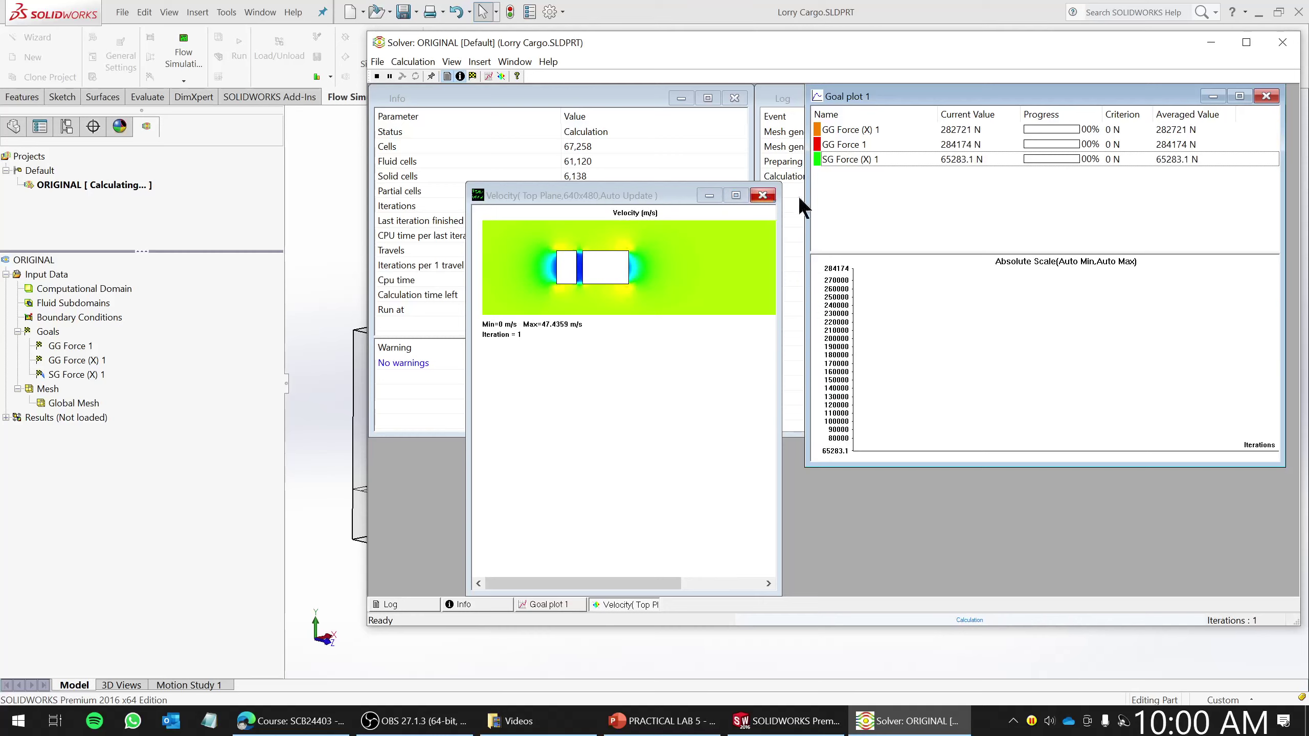
- Close the existing goal plot and velocity preview, and insert a goal plot of all three force goals beside the info and log
{"action": "left_click", "coordinate": [1265, 96]}
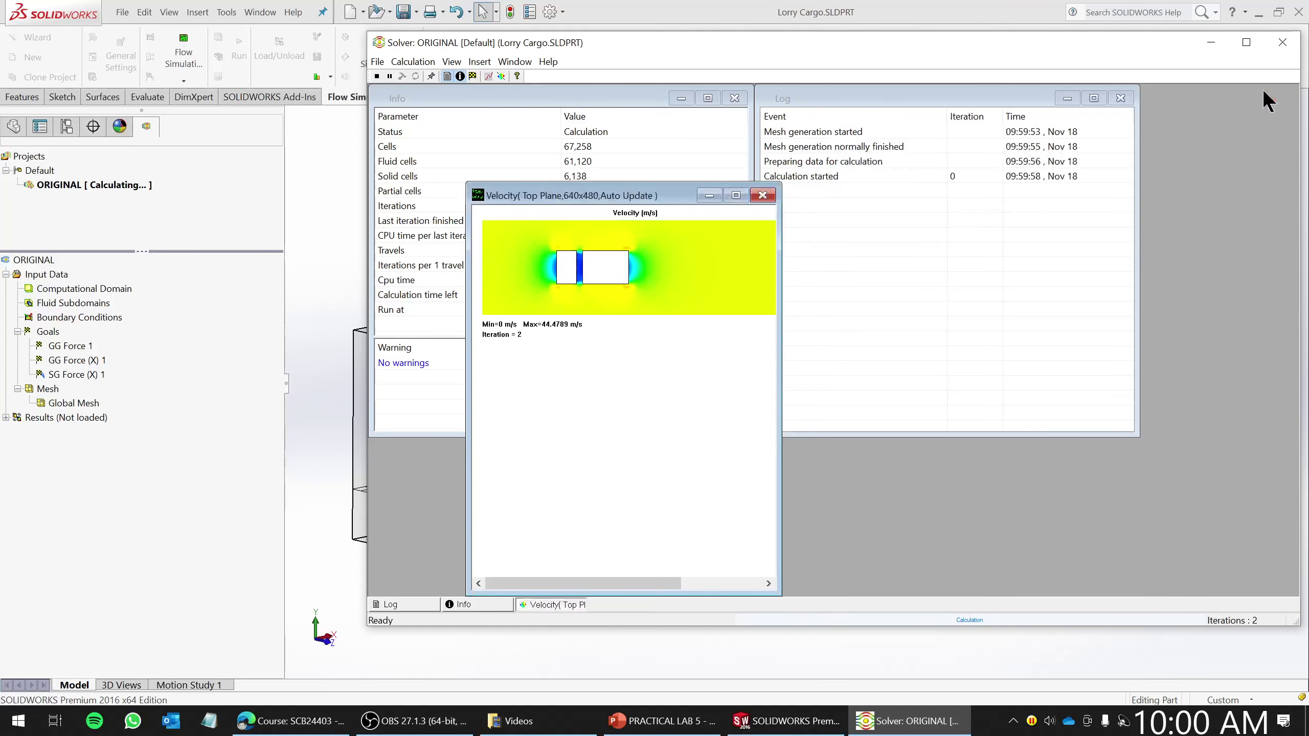
{"action": "left_click", "coordinate": [760, 196]}
{"action": "left_click", "coordinate": [493, 76]}
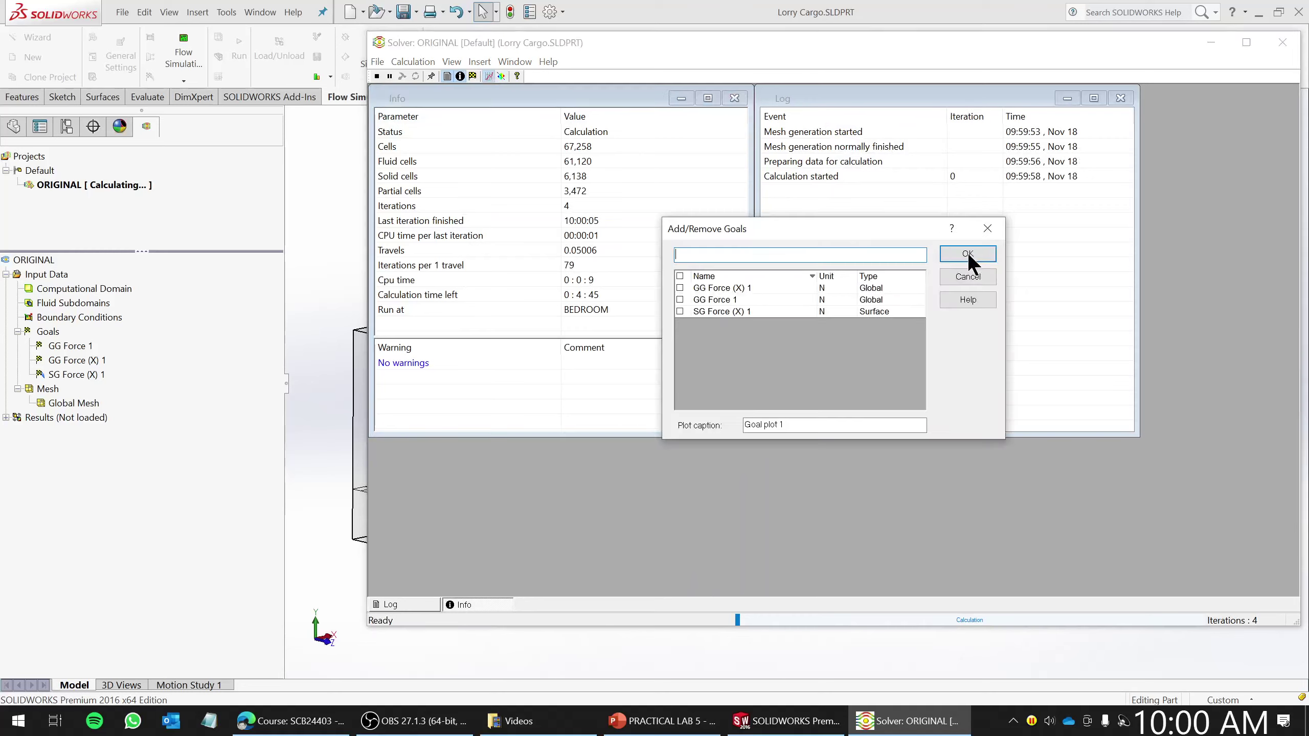
{"action": "left_click", "coordinate": [680, 276]}
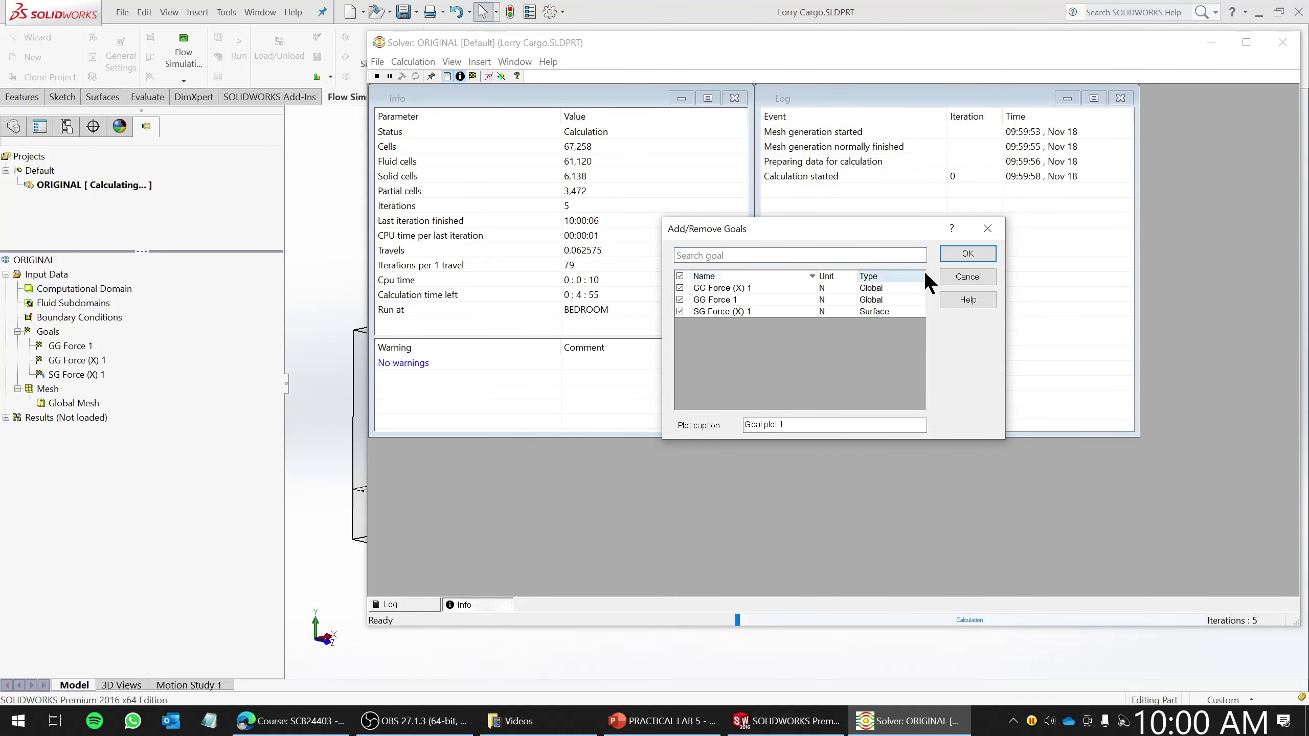
{"action": "left_click", "coordinate": [968, 253]}
{"action": "left_click_drag", "start_coordinate": [816, 176], "coordinate": [1211, 228]}
- Preview the pressure contours on the Right Plane during the calculation, and close the preview
{"action": "left_click", "coordinate": [502, 76]}
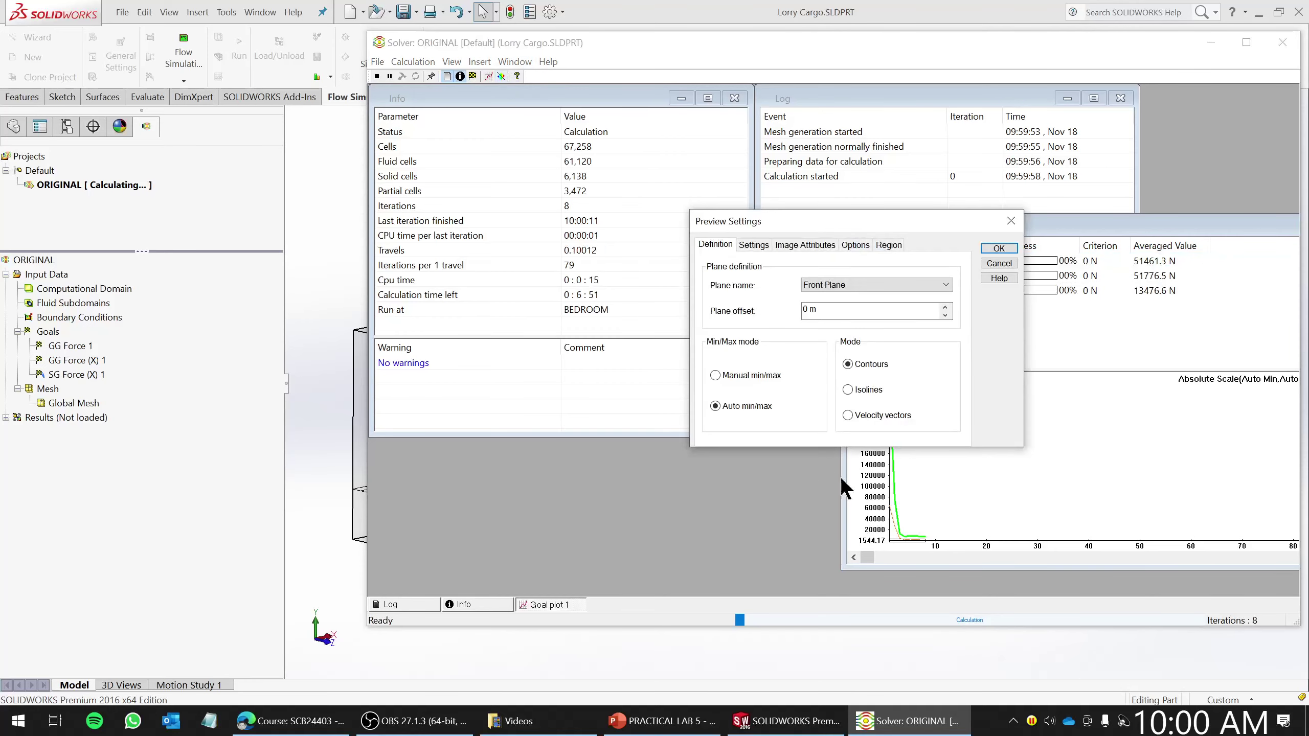
{"action": "left_click", "coordinate": [876, 286]}
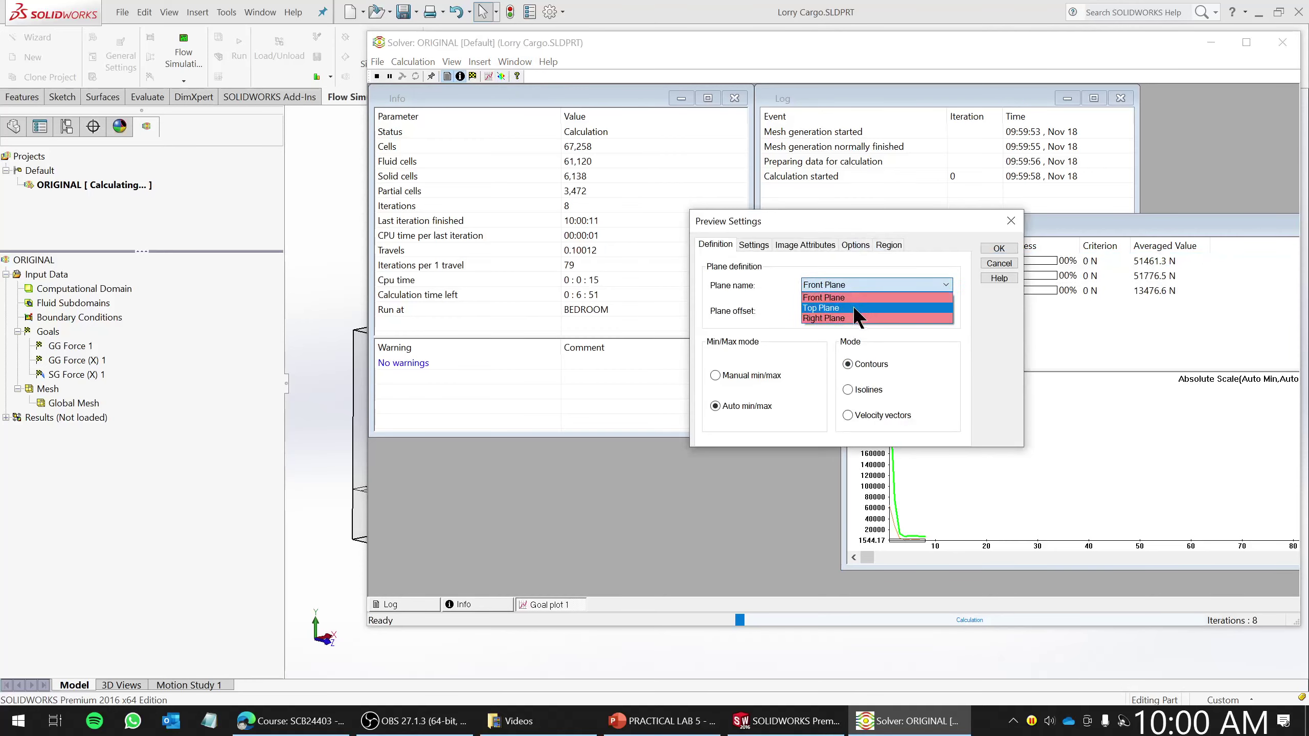
{"action": "left_click", "coordinate": [853, 318]}
{"action": "left_click", "coordinate": [999, 249]}
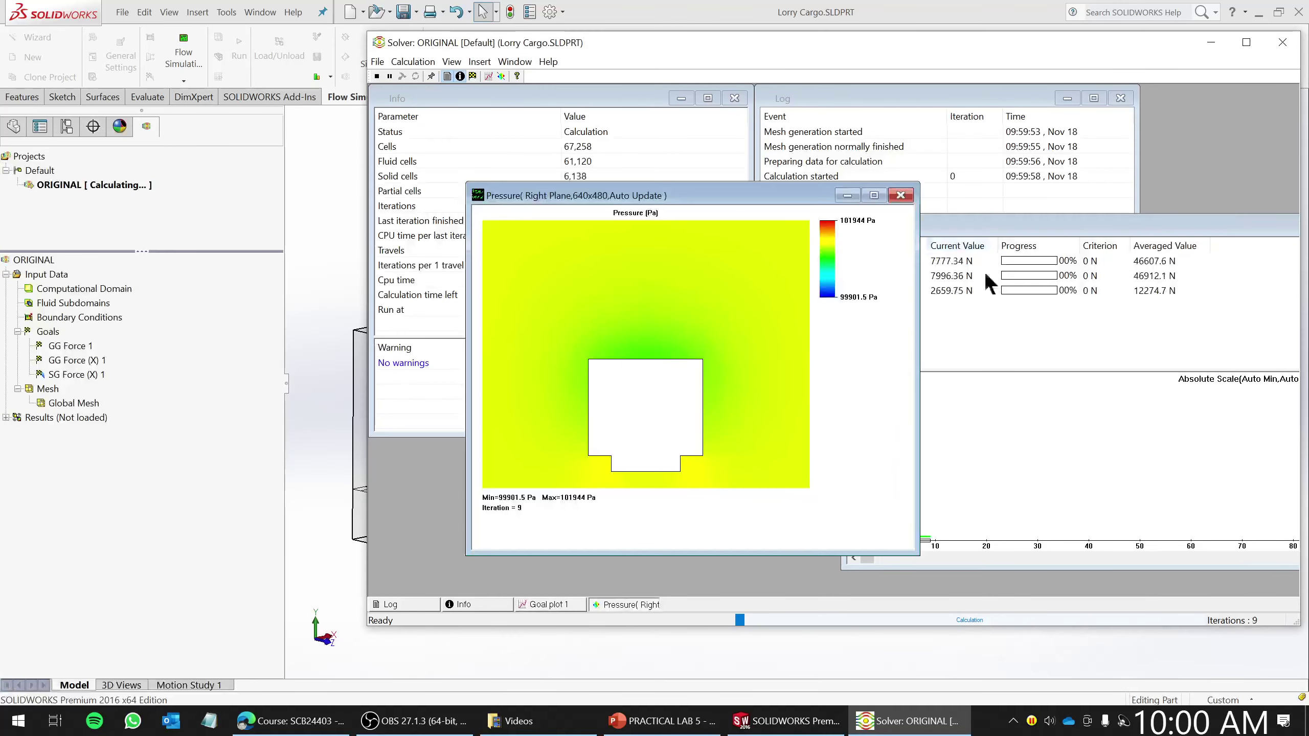
{"action": "left_click", "coordinate": [901, 195]}
- Preview the pressure contours on the Top Plane during the calculation, and close the preview
{"action": "left_click", "coordinate": [500, 76]}
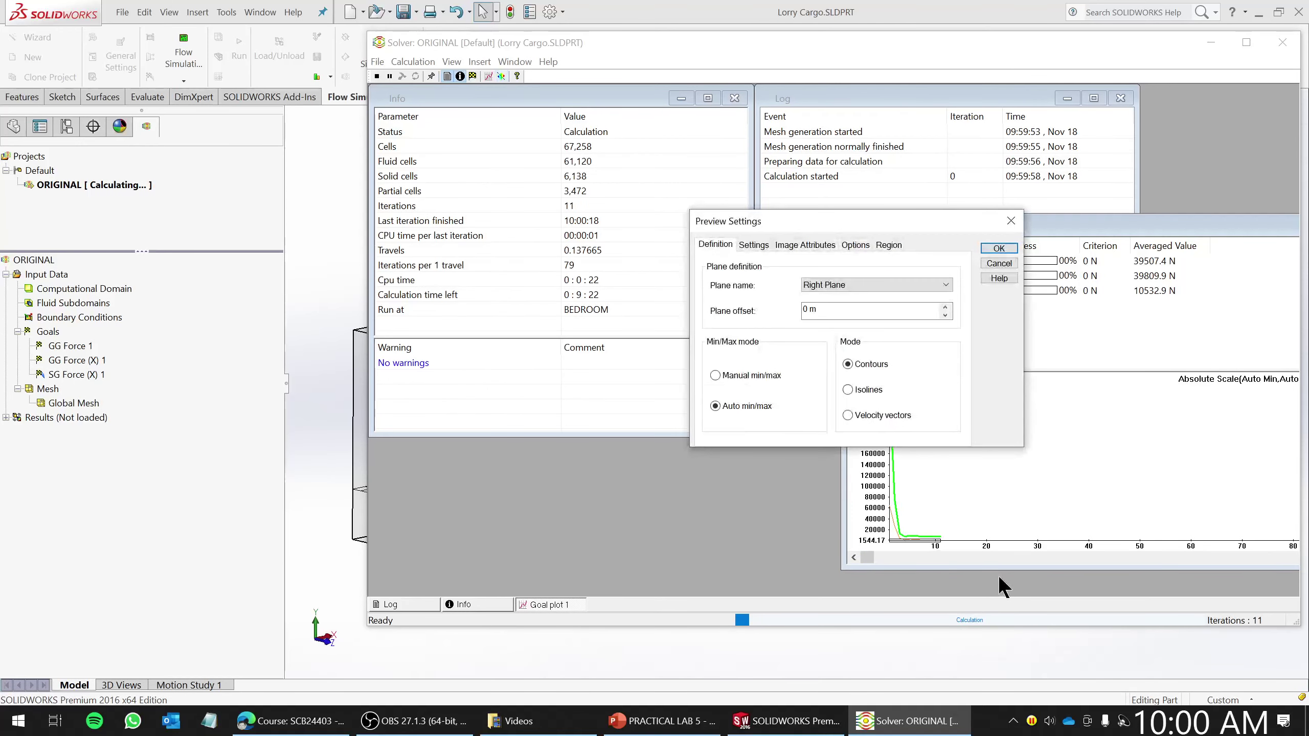
{"action": "left_click", "coordinate": [939, 283]}
{"action": "left_click", "coordinate": [842, 304]}
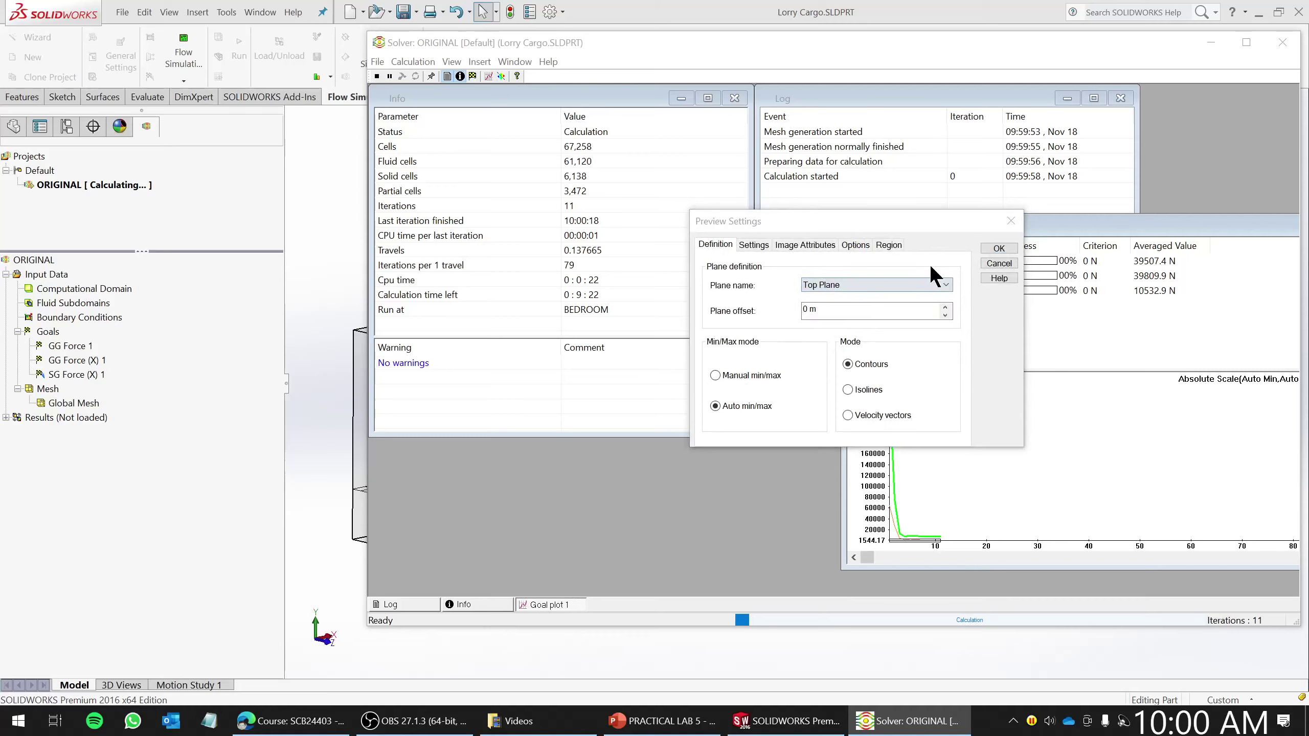
{"action": "left_click", "coordinate": [997, 246]}
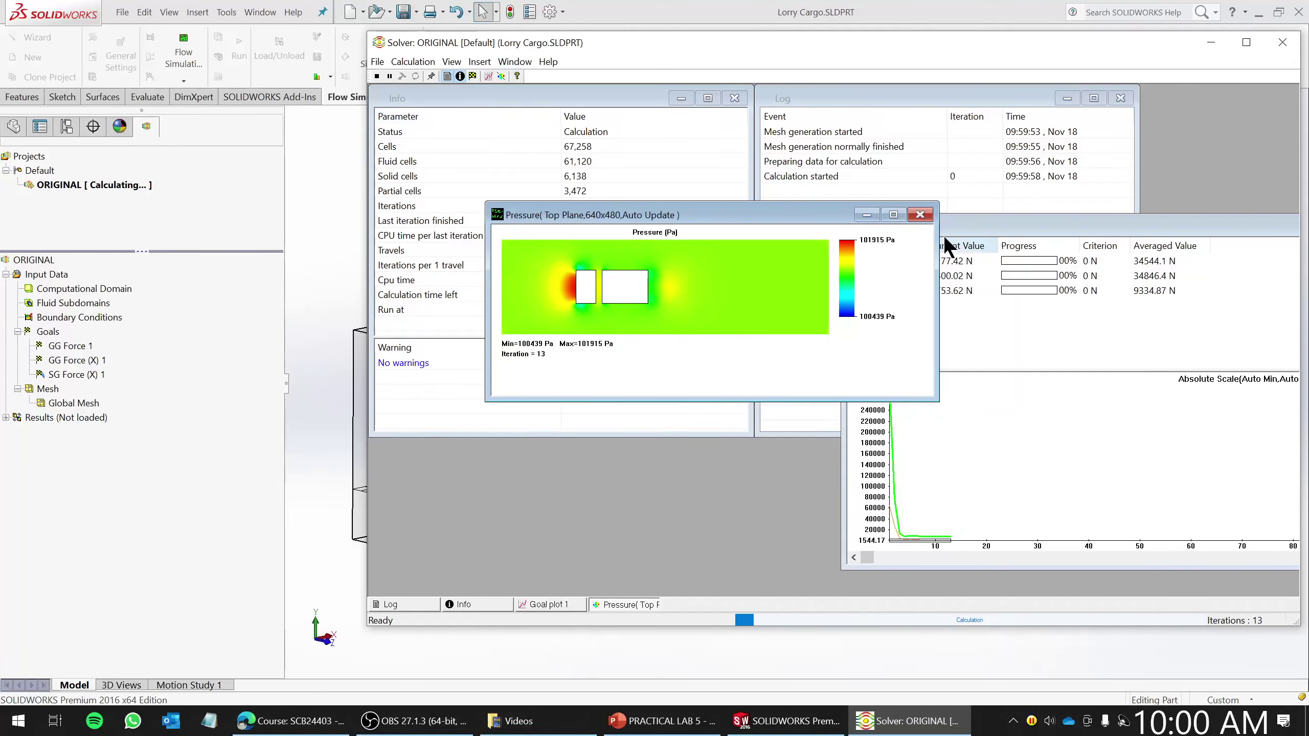
{"action": "left_click", "coordinate": [919, 214]}
- Insert a pressure contour preview on the Front Plane and place it clear of the goal plot
{"action": "left_click", "coordinate": [503, 76]}
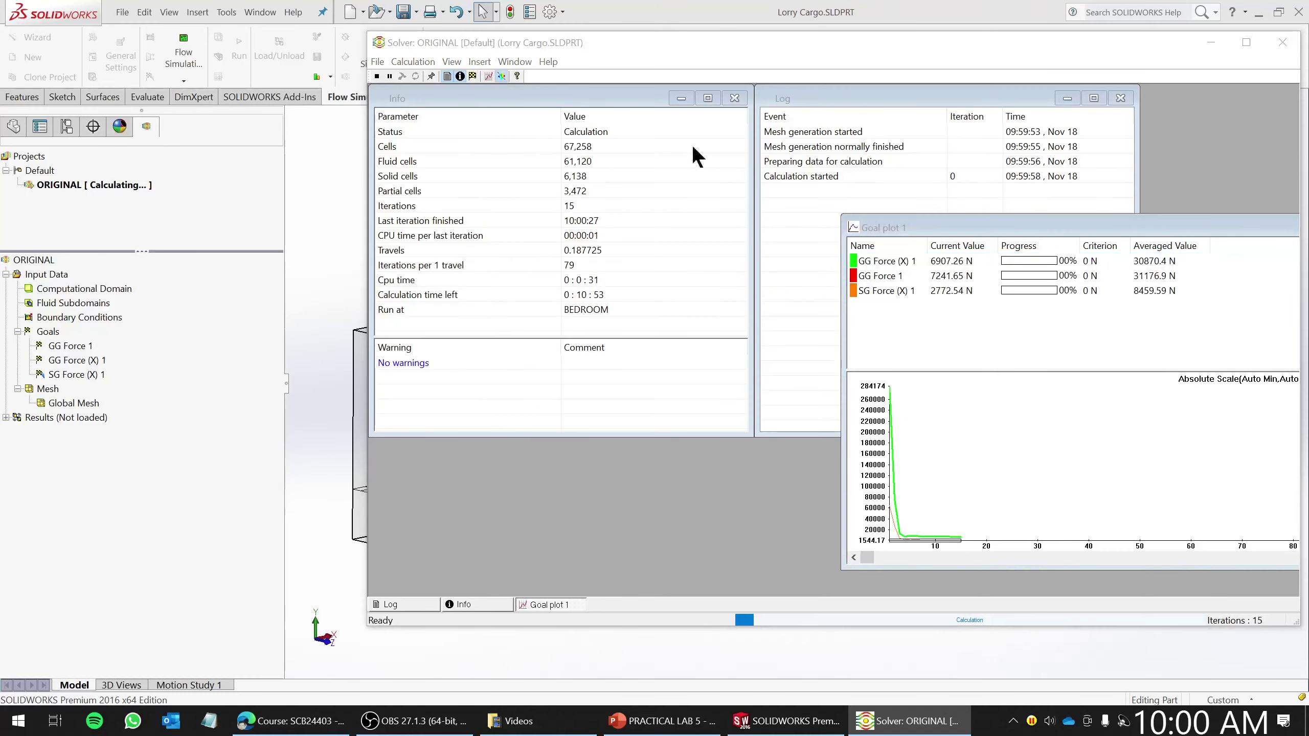
{"action": "left_click", "coordinate": [859, 285]}
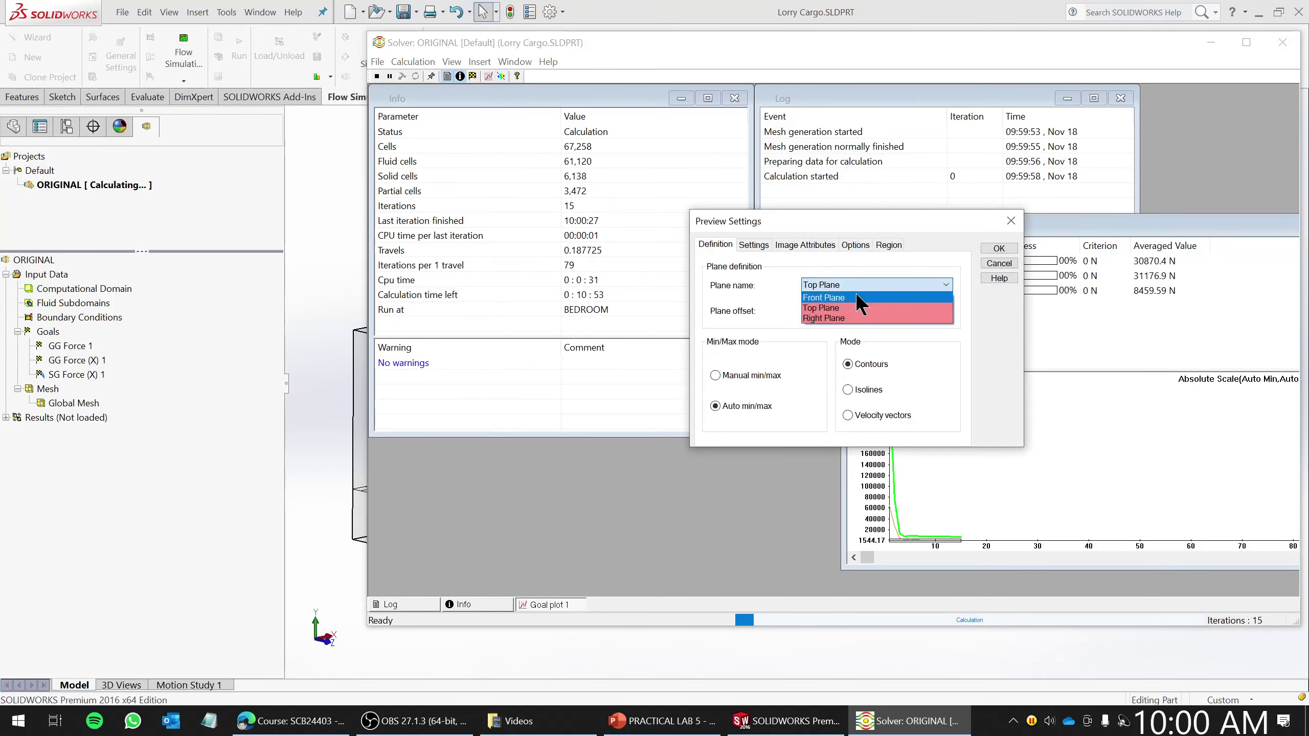
{"action": "left_click", "coordinate": [855, 297]}
{"action": "left_click", "coordinate": [998, 250]}
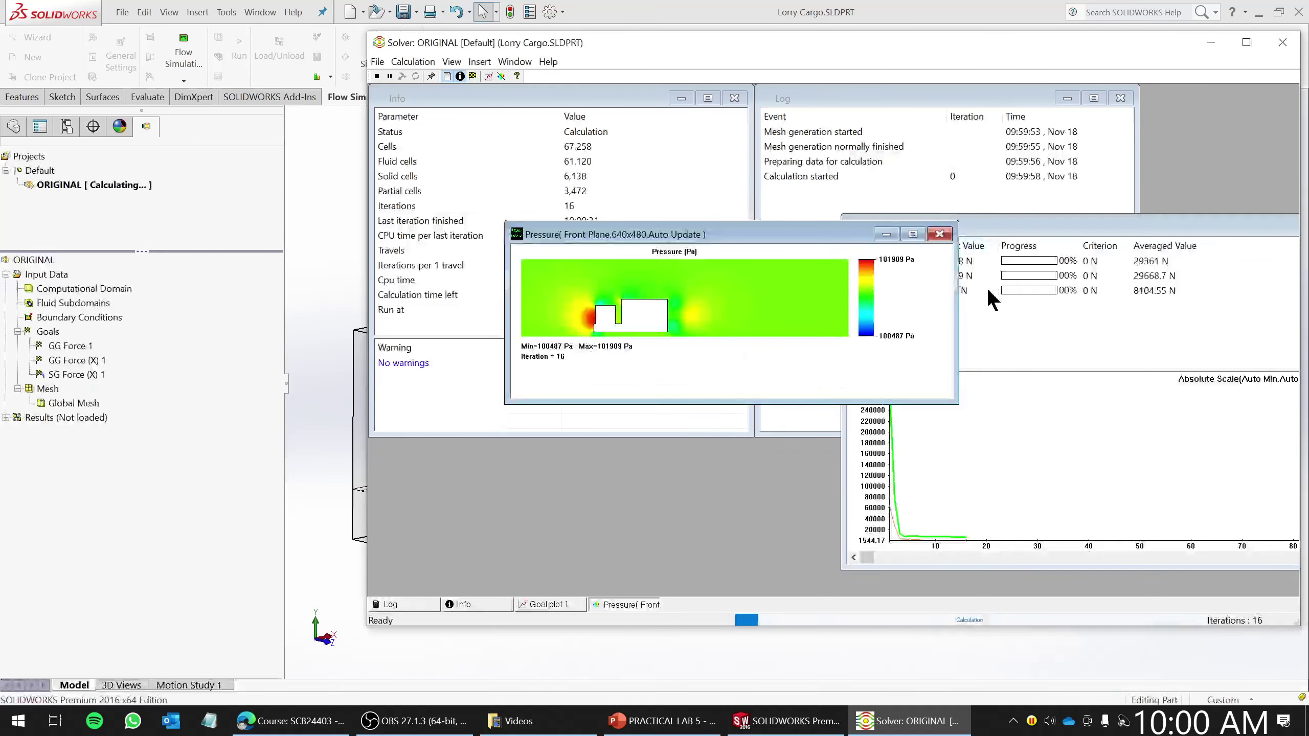
{"action": "left_click_drag", "start_coordinate": [742, 232], "coordinate": [631, 389]}
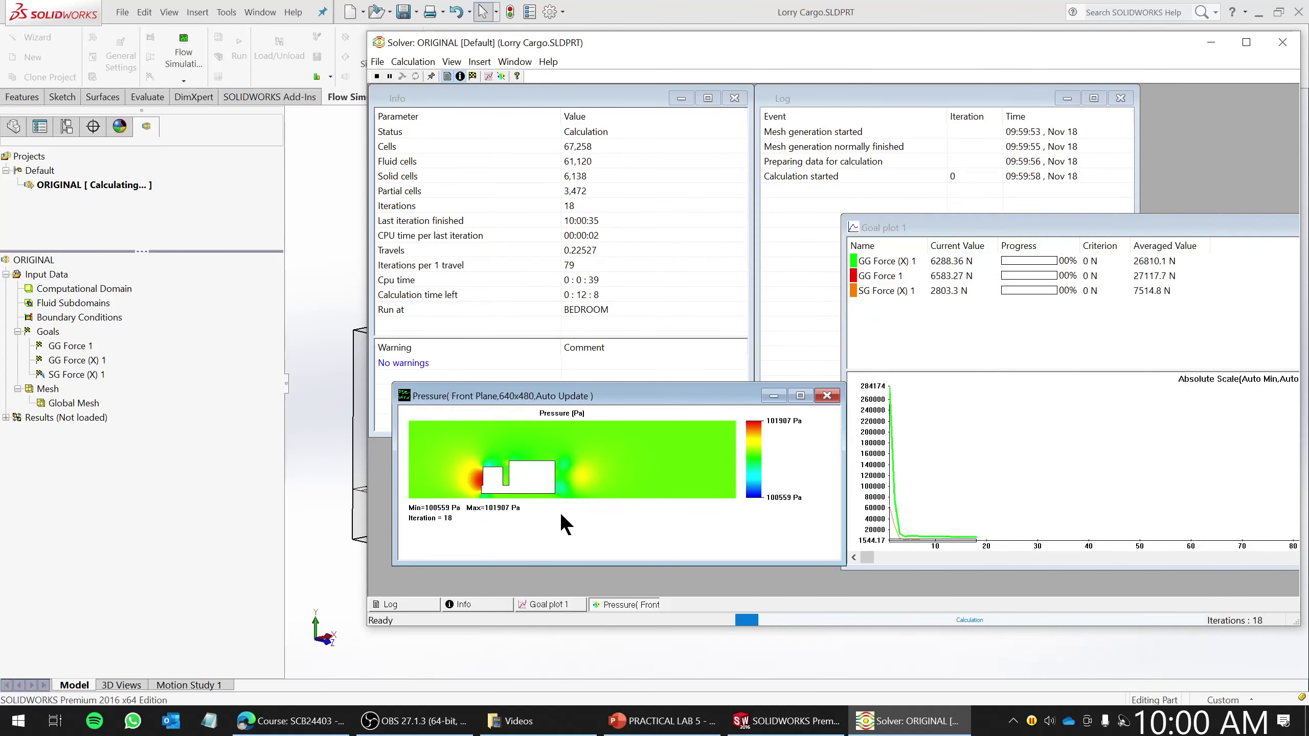
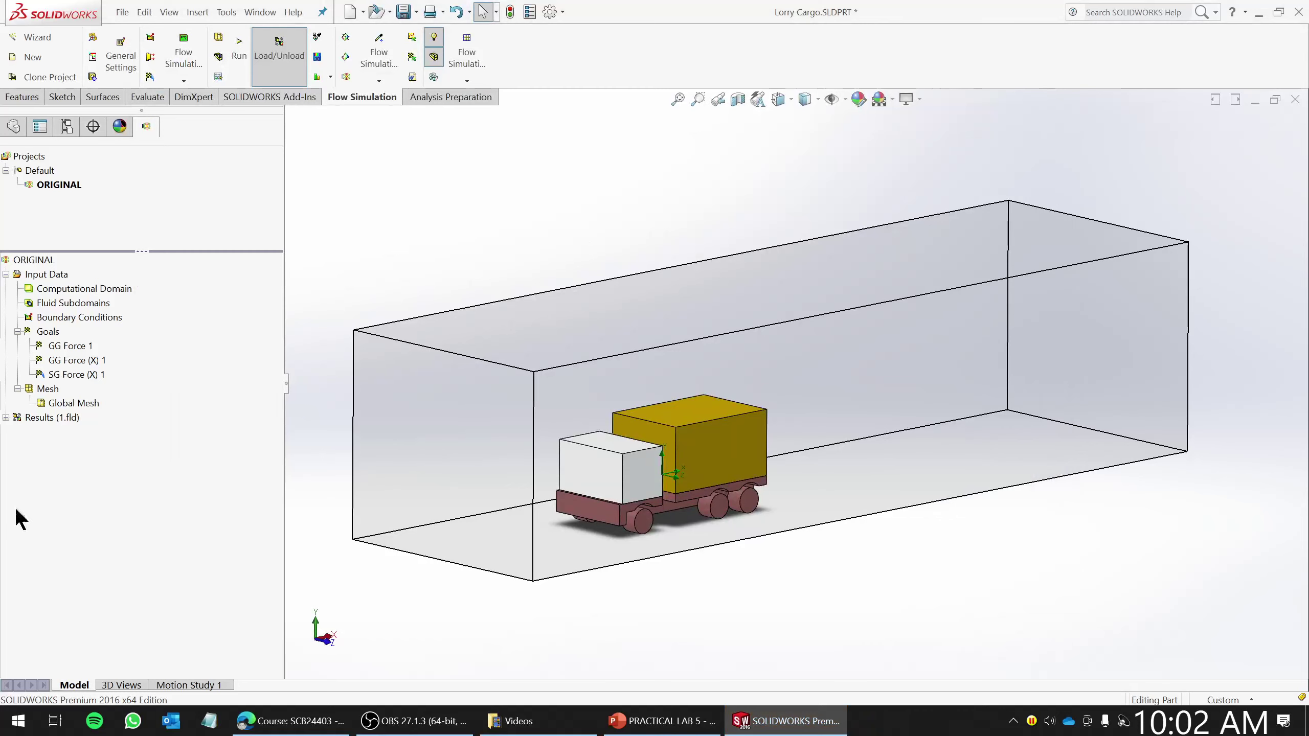
- Insert flow trajectories from the results with 100 points, drawn as arrows
{"action": "left_click", "coordinate": [5, 417]}
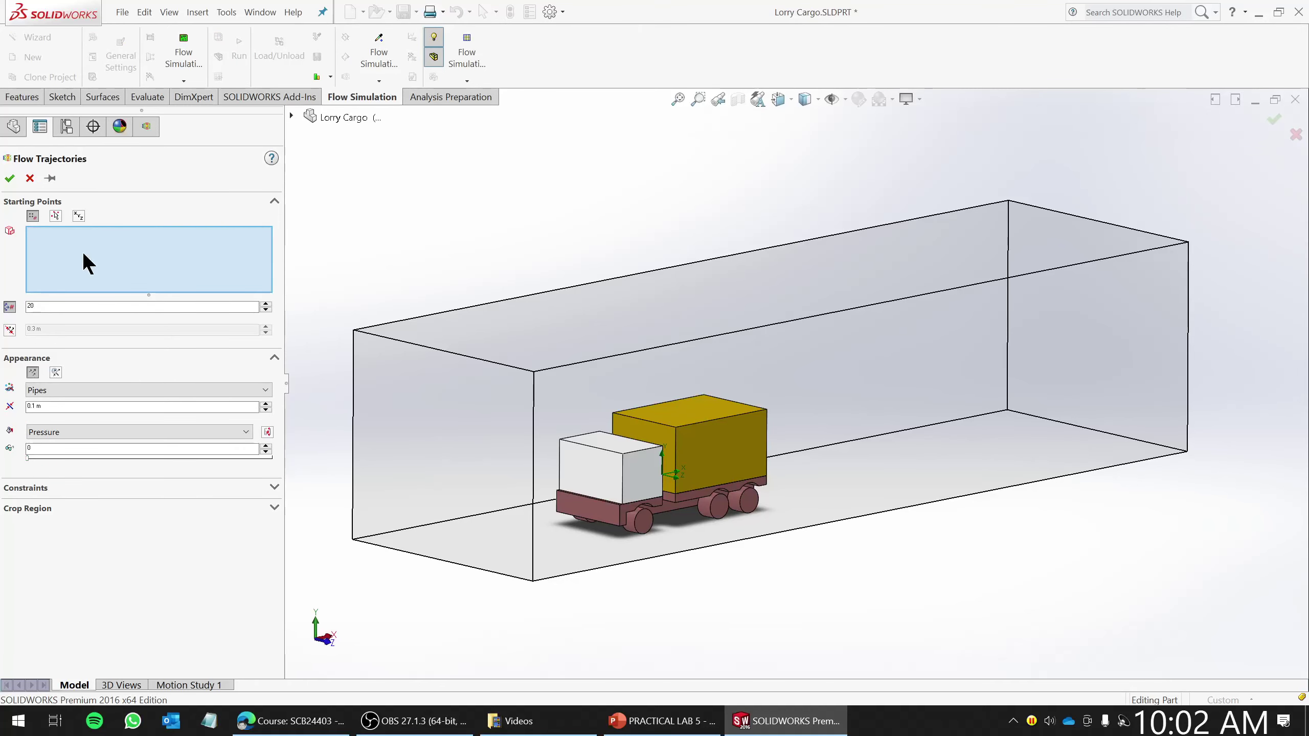
{"action": "left_click", "coordinate": [30, 178]}
{"action": "left_click", "coordinate": [6, 417]}
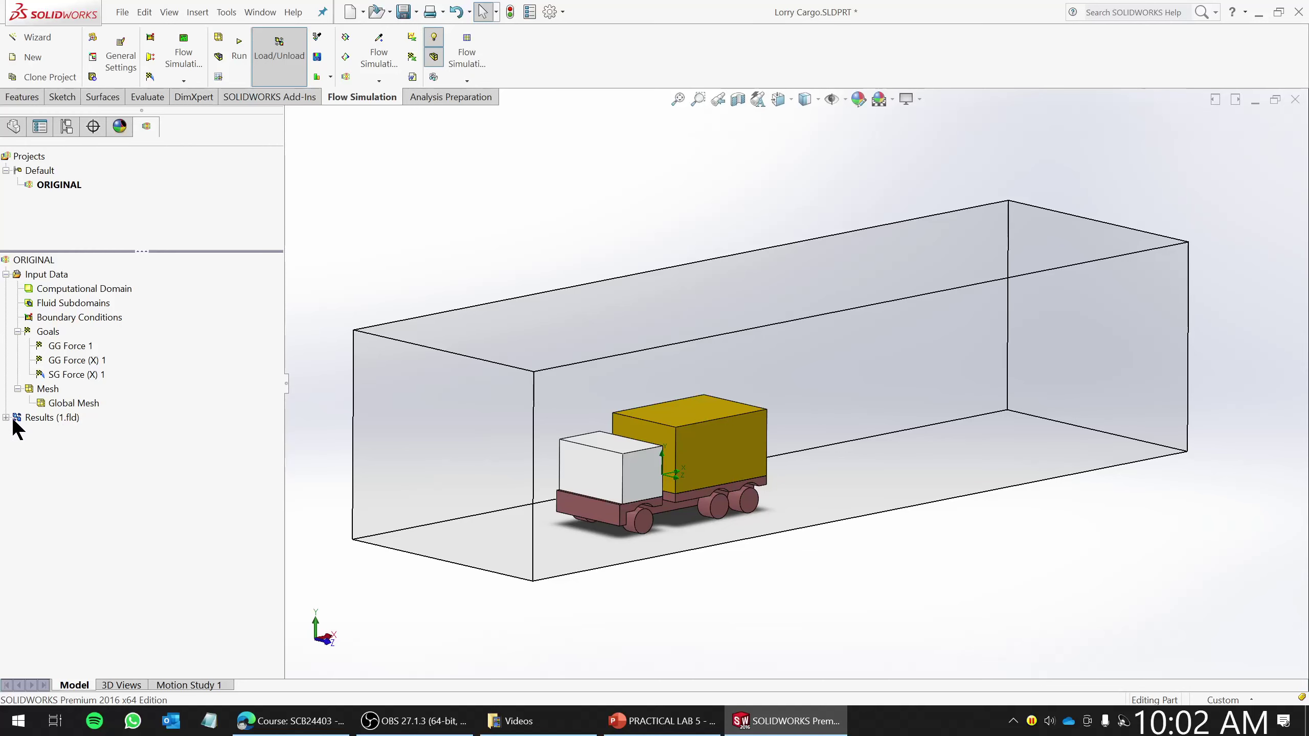
{"action": "left_click", "coordinate": [6, 417]}
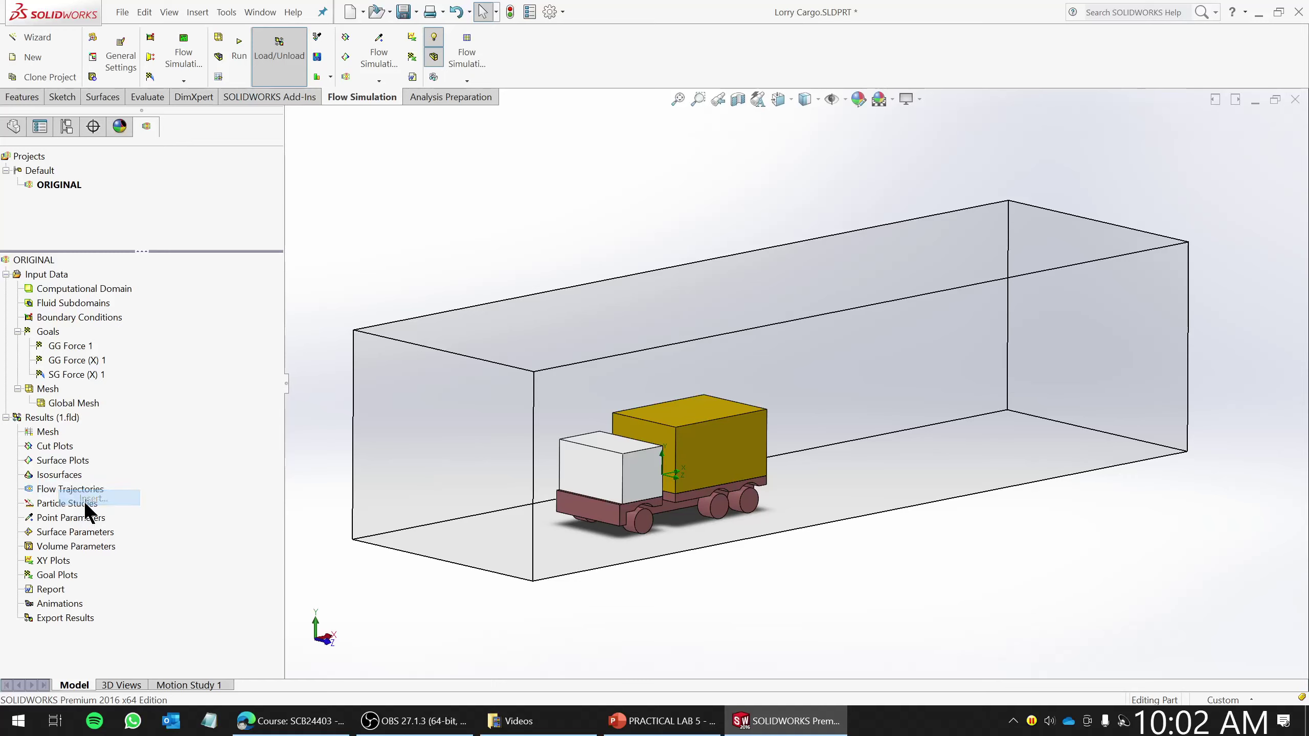
{"action": "left_click", "coordinate": [84, 500]}
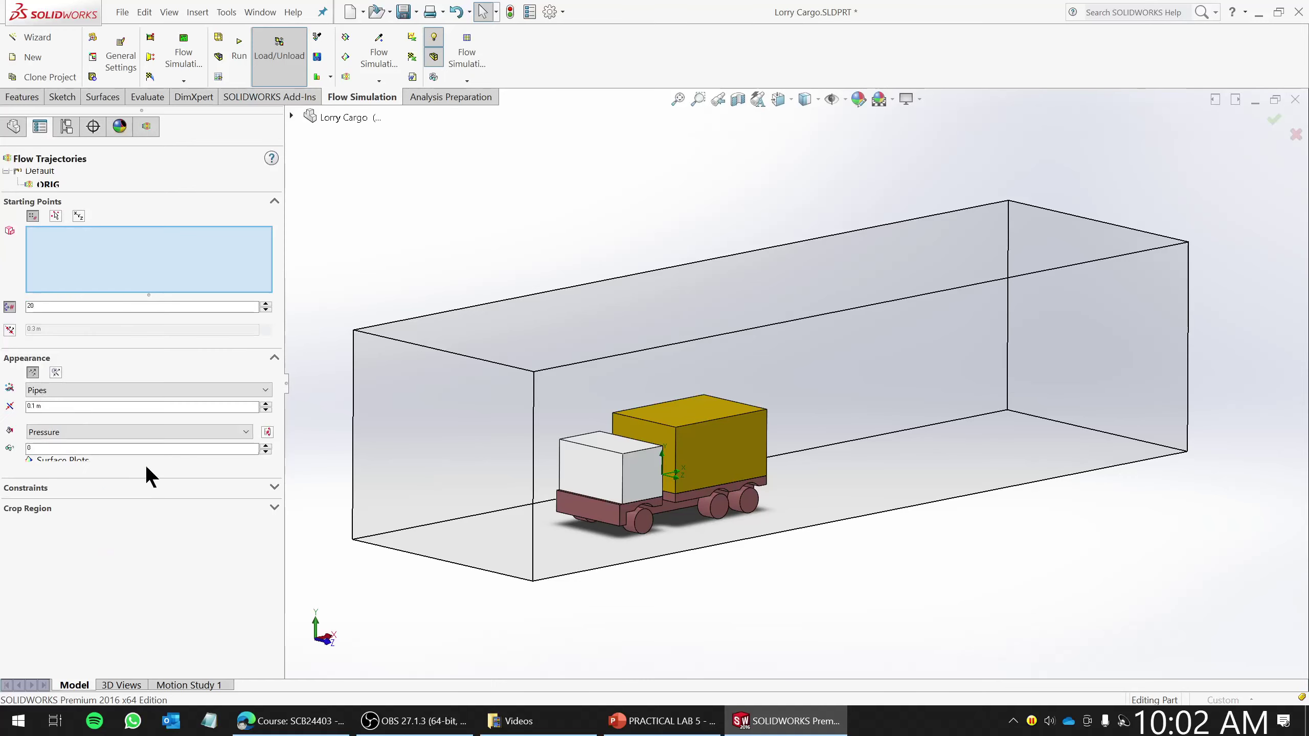
{"action": "left_click", "coordinate": [65, 306]}
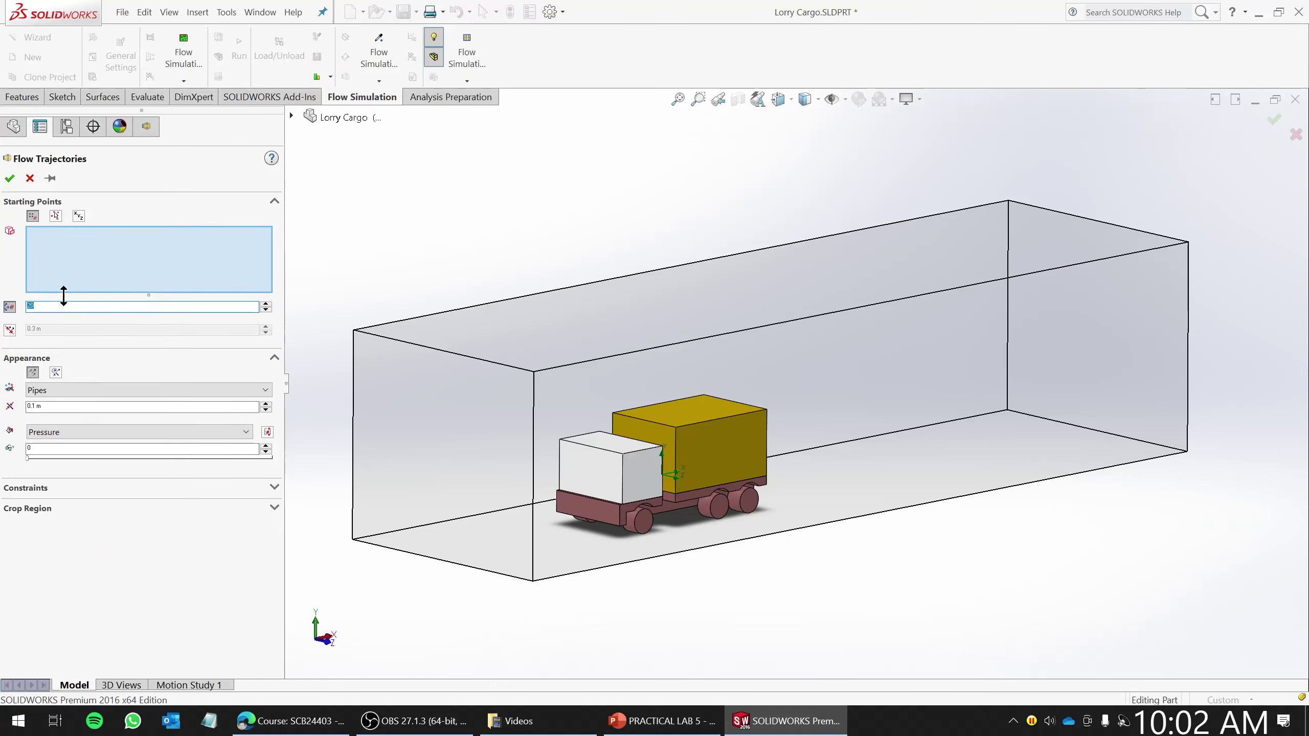
{"action": "left_click", "coordinate": [58, 384]}
{"action": "left_click", "coordinate": [75, 451]}
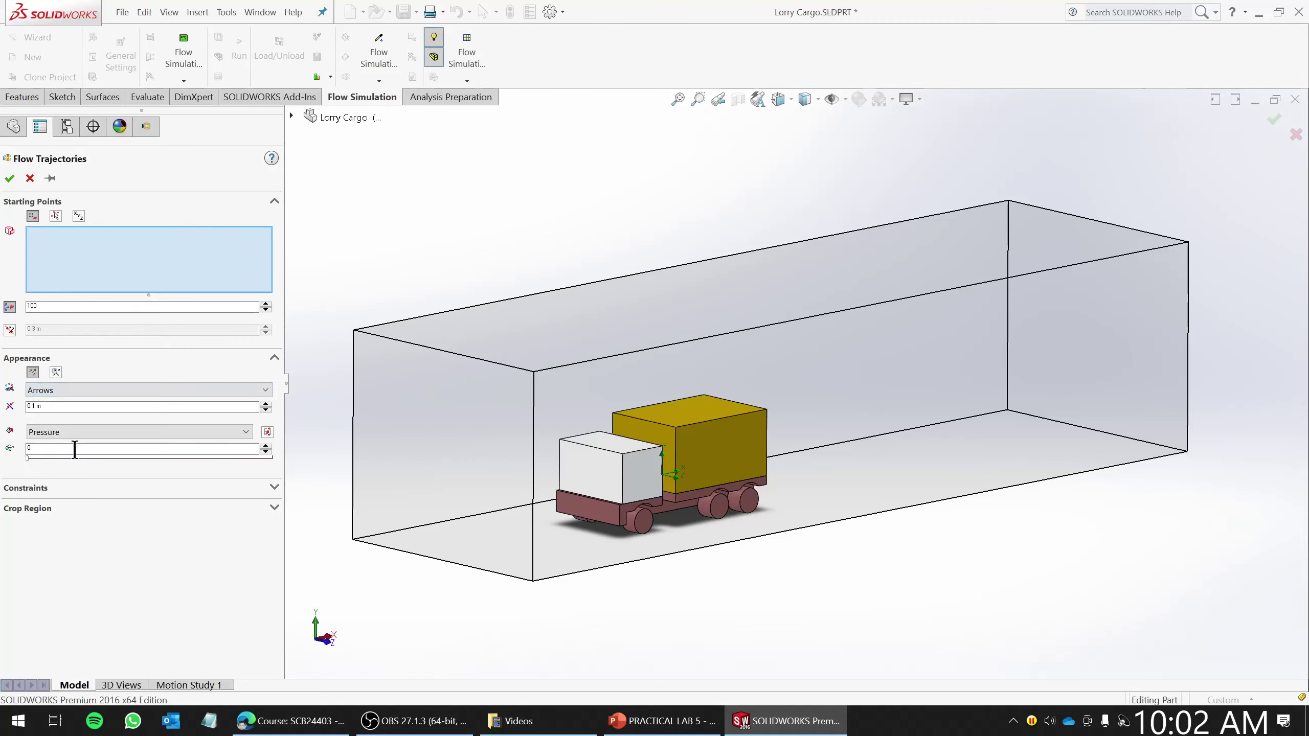
- Use all of the lorry's geometry as the trajectories' starting points and generate the pressure-coloured flow plot
{"action": "left_click", "coordinate": [47, 408]}
{"action": "left_click_drag", "start_coordinate": [37, 407], "coordinate": [23, 407]}
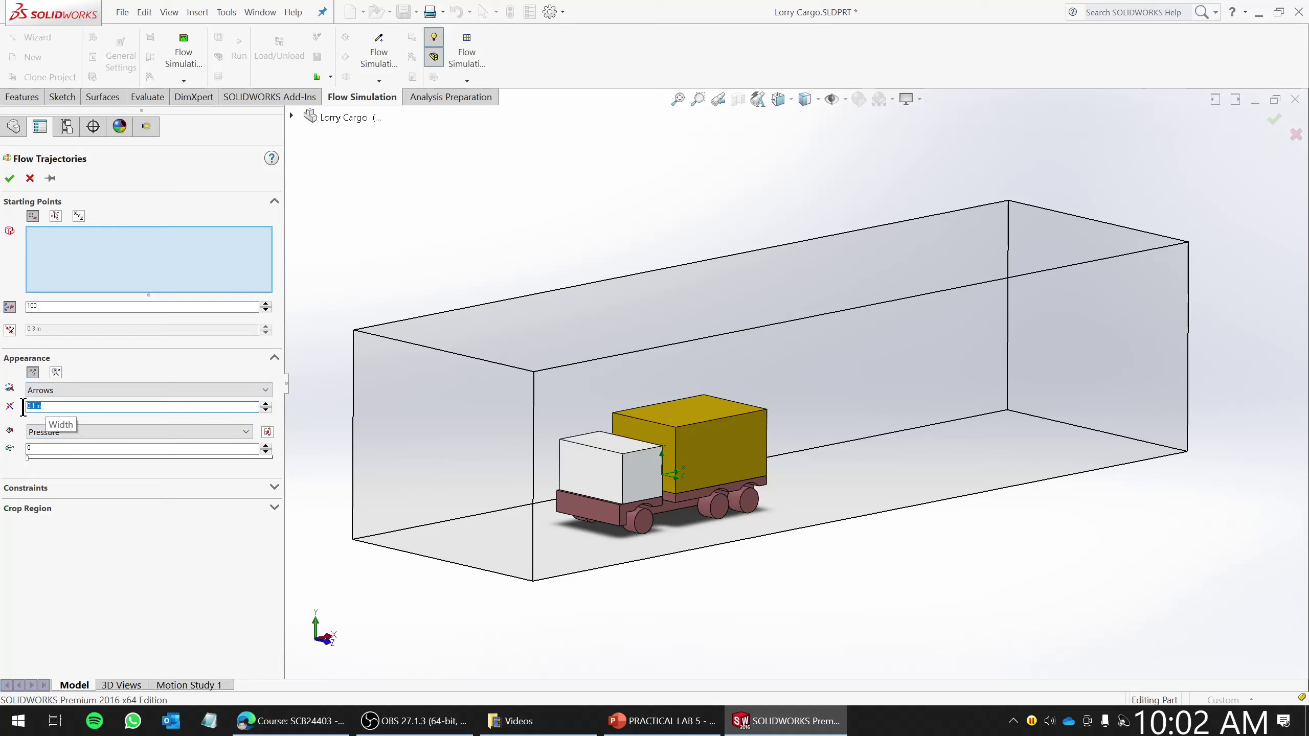
{"action": "left_click", "coordinate": [68, 250]}
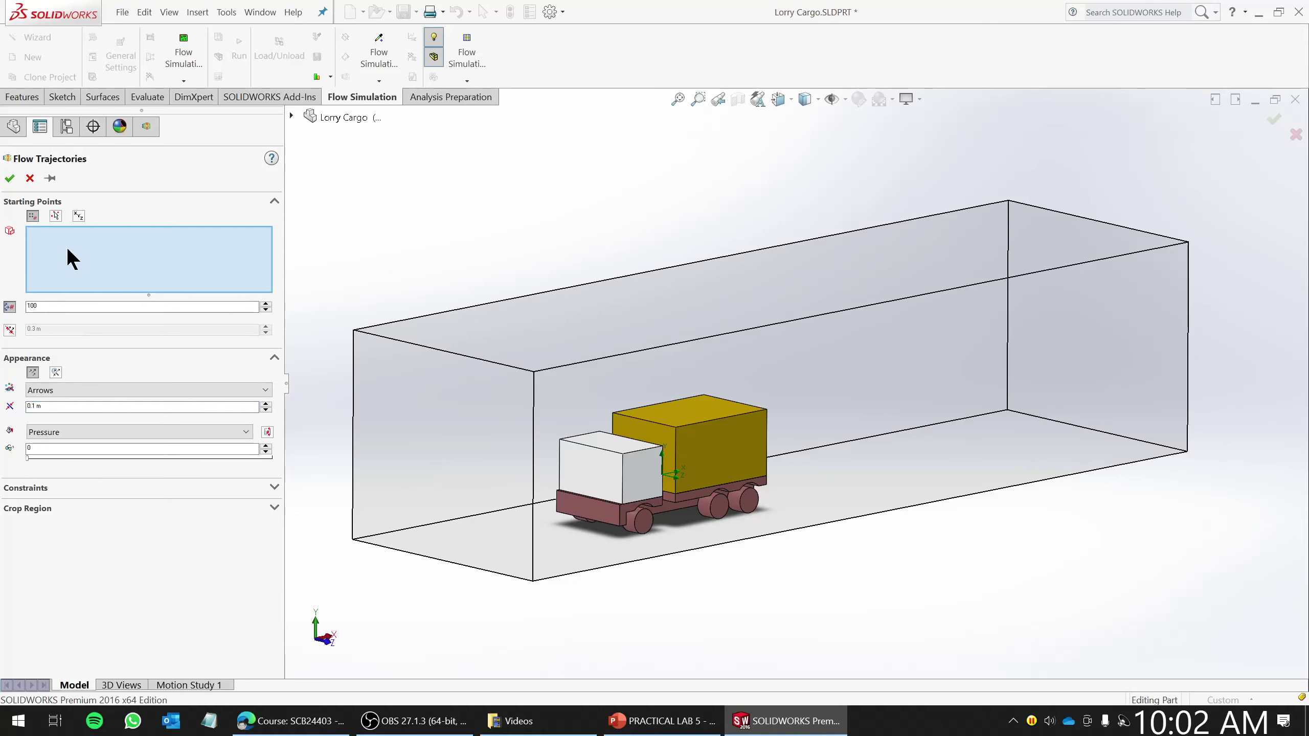
{"action": "key", "text": "ctrl+a"}
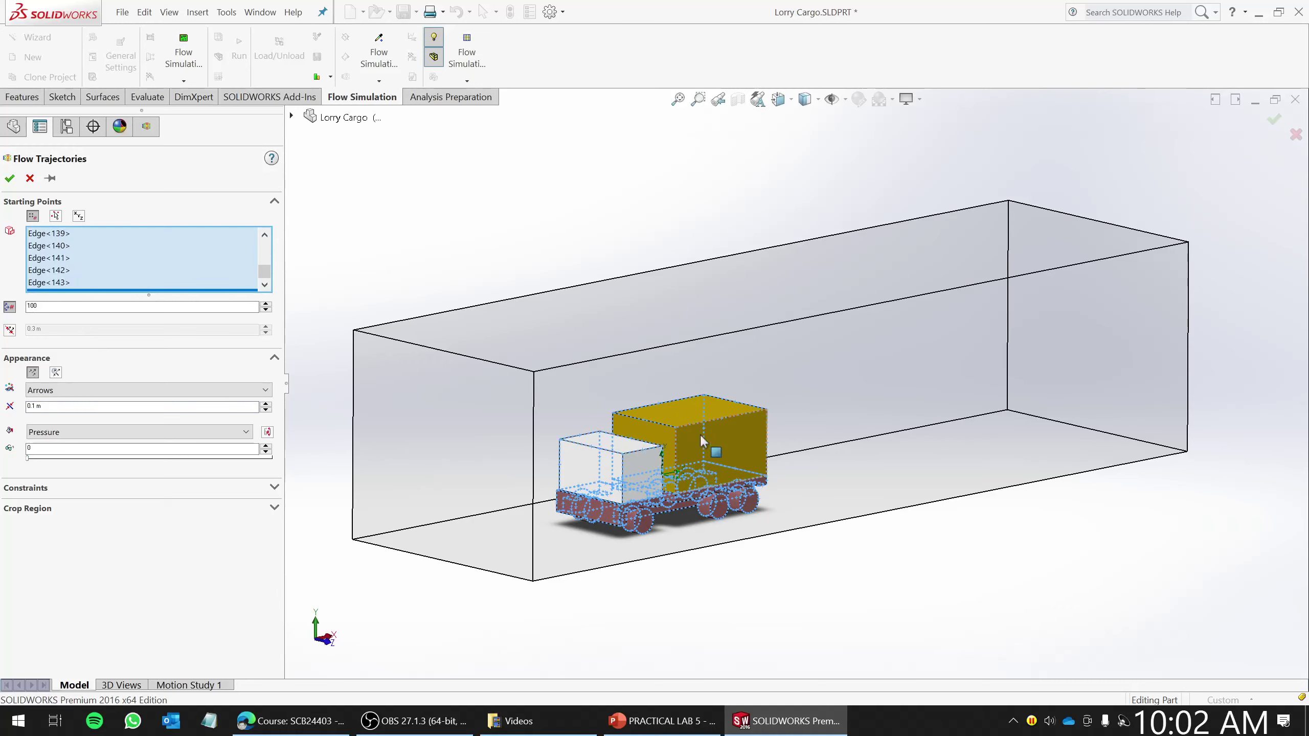
{"action": "left_click", "coordinate": [9, 180]}
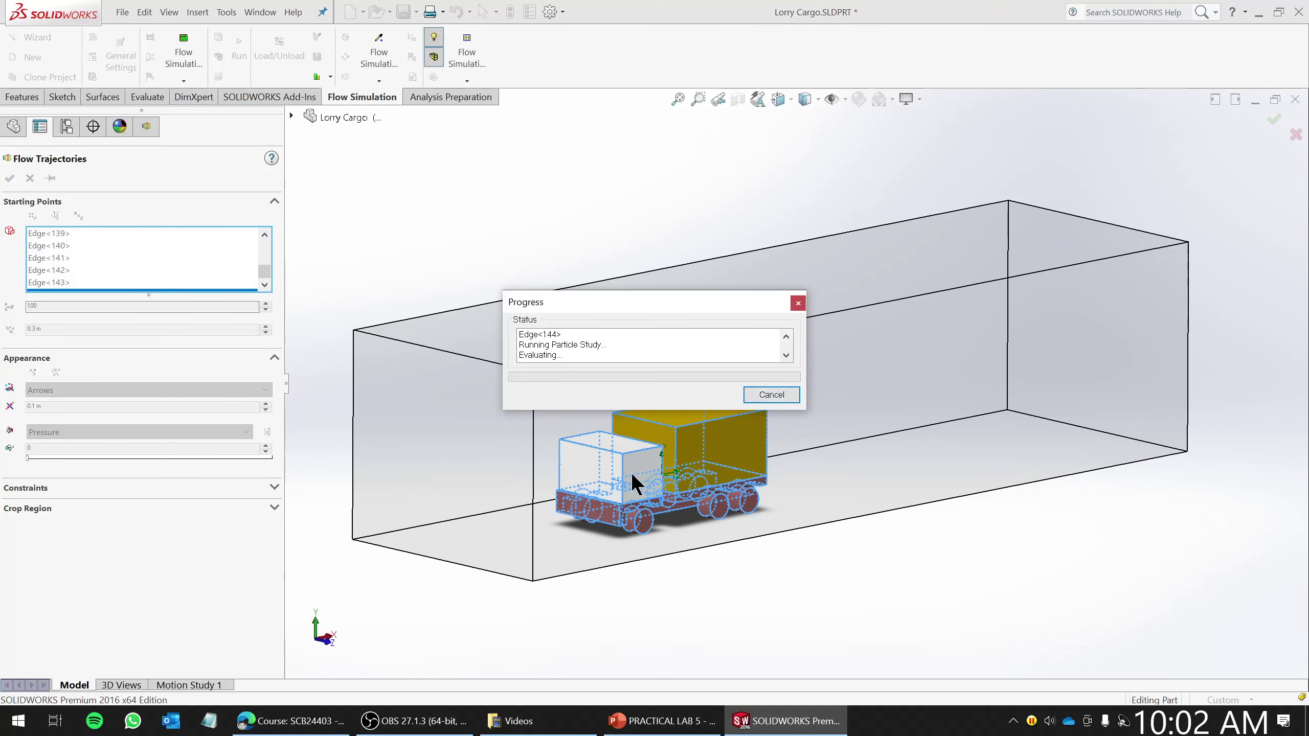
- Examine the flow trajectories around the lorry, from the front and side down to the gap between cab and cargo box
{"action": "middle_click_drag", "start_coordinate": [630, 473], "coordinate": [745, 477]}
{"action": "scroll", "coordinate": [694, 424], "scroll_direction": "down", "scroll_amount": 3}
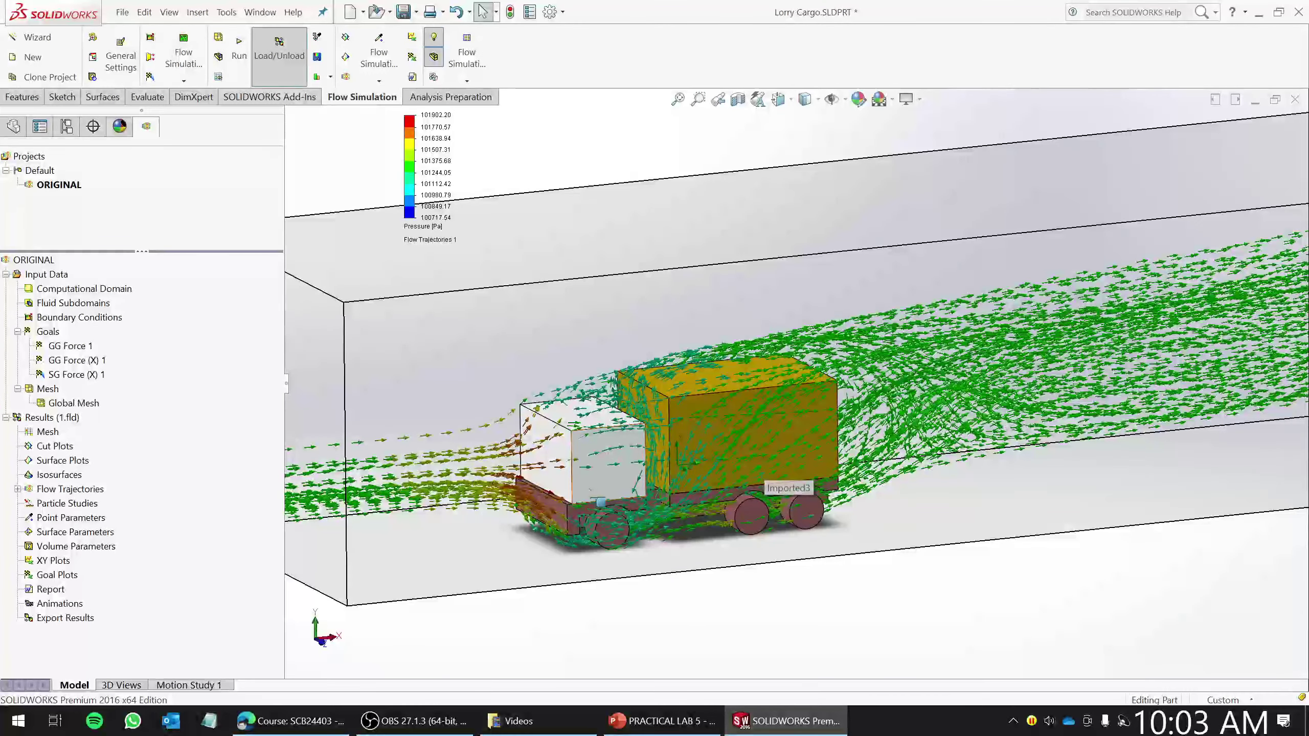
{"action": "scroll", "coordinate": [488, 472], "scroll_direction": "up", "scroll_amount": 3}
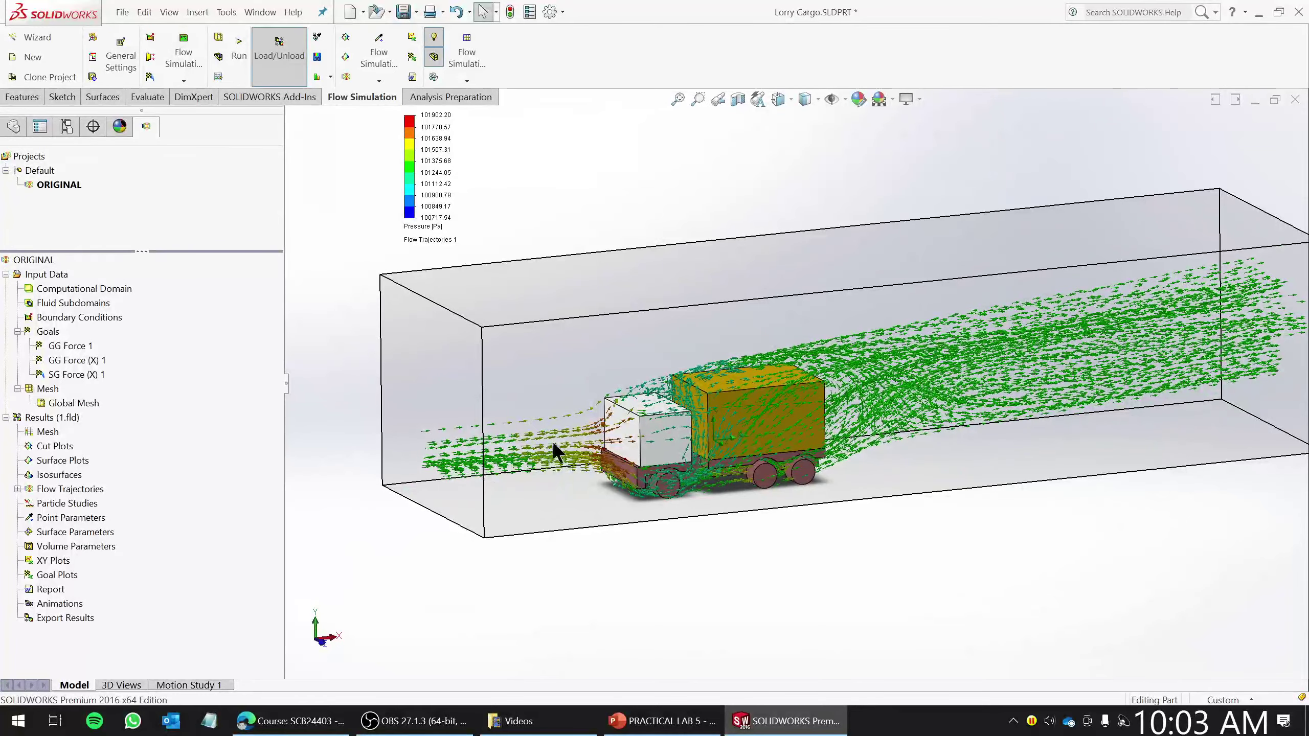
{"action": "scroll", "coordinate": [675, 448], "scroll_direction": "down", "scroll_amount": 5}
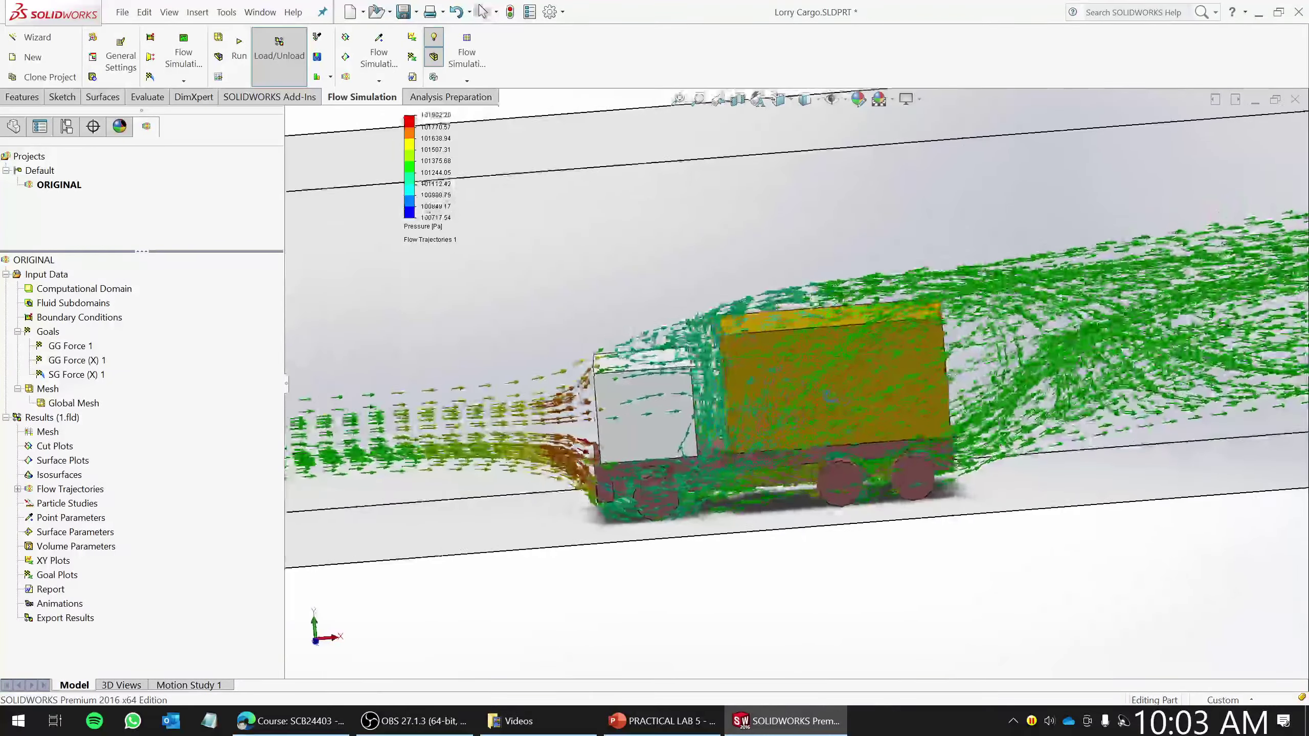
{"action": "middle_click_drag", "start_coordinate": [747, 412], "coordinate": [727, 472]}
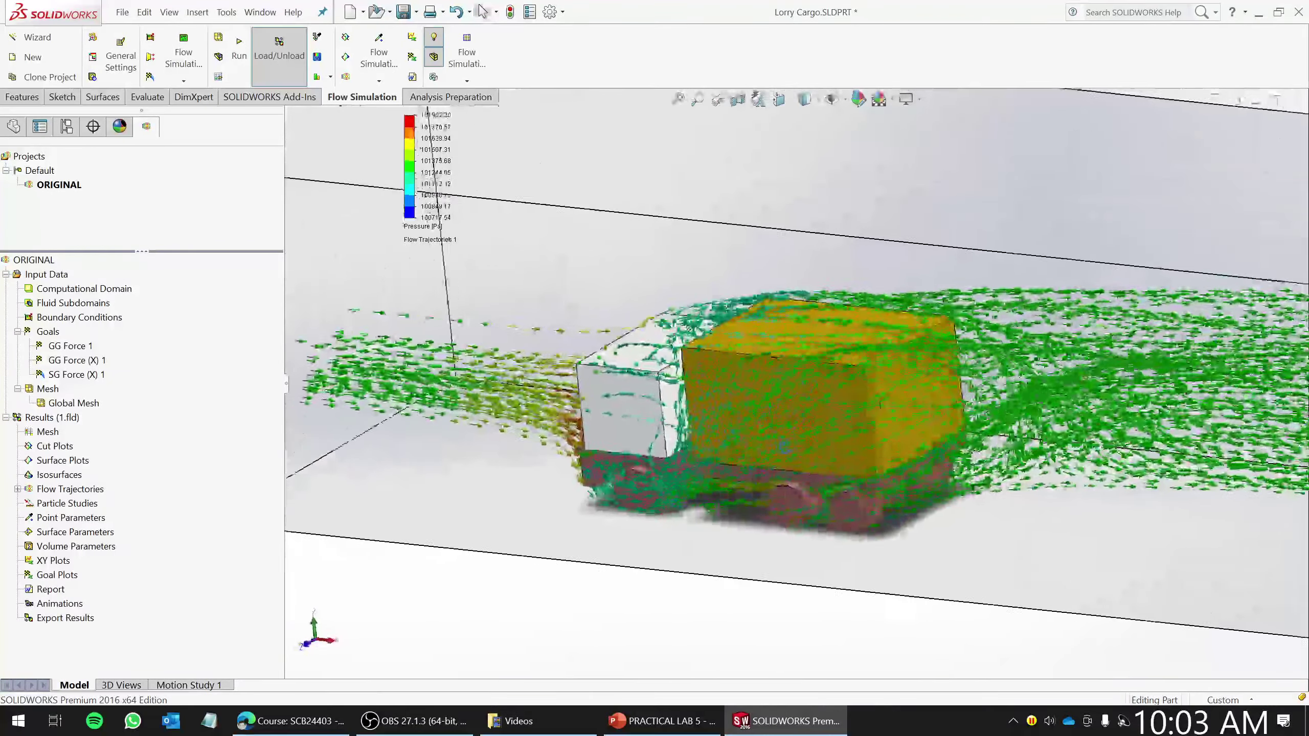
{"action": "scroll", "coordinate": [786, 447], "scroll_direction": "down", "scroll_amount": 8}
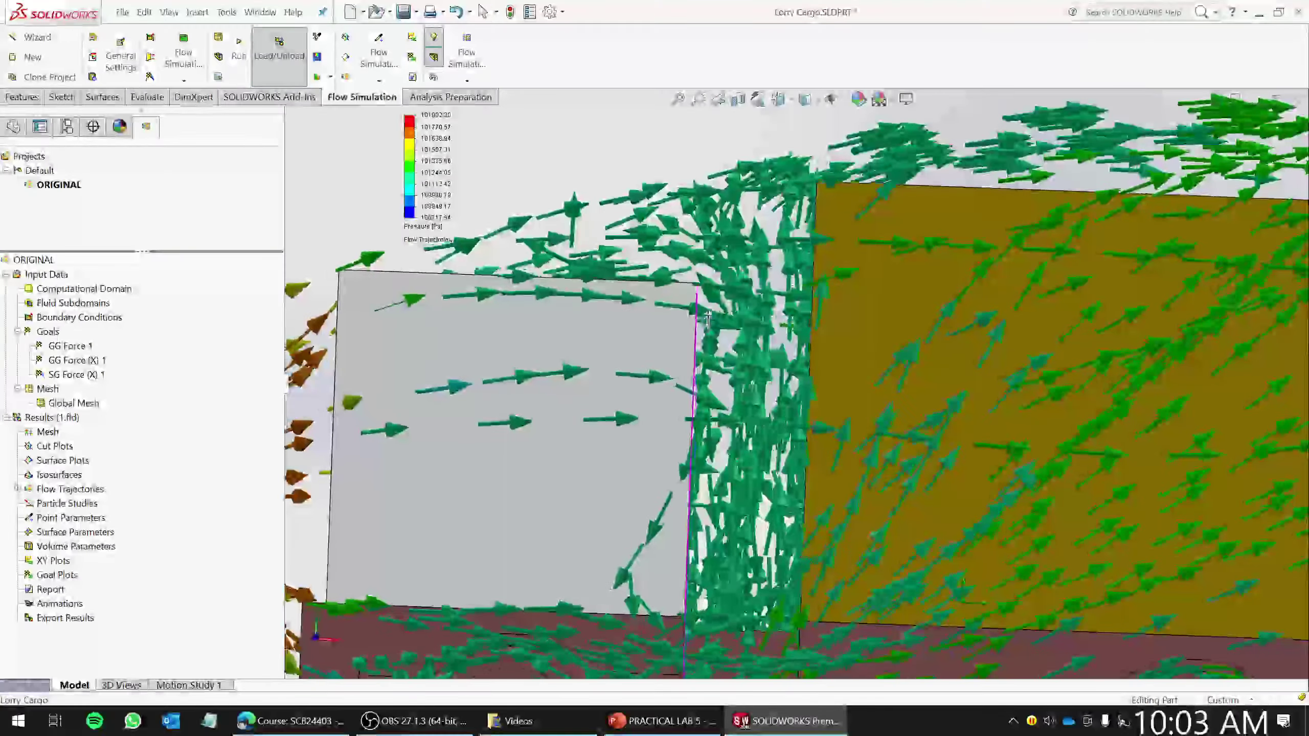
- Examine the flow trajectories in the wake behind the cargo box and along the whole lorry from the rear and side
{"action": "scroll", "coordinate": [699, 380], "scroll_direction": "up", "scroll_amount": 8}
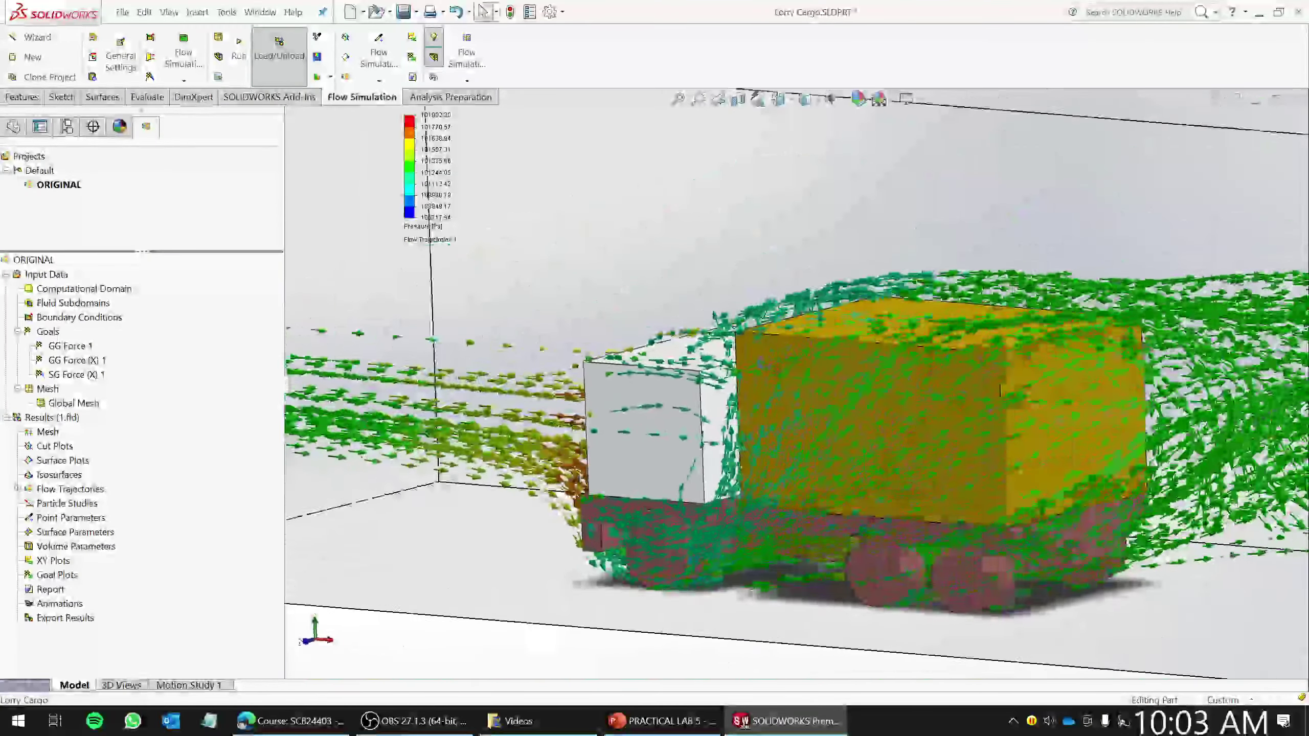
{"action": "middle_click_drag", "start_coordinate": [773, 412], "coordinate": [618, 418]}
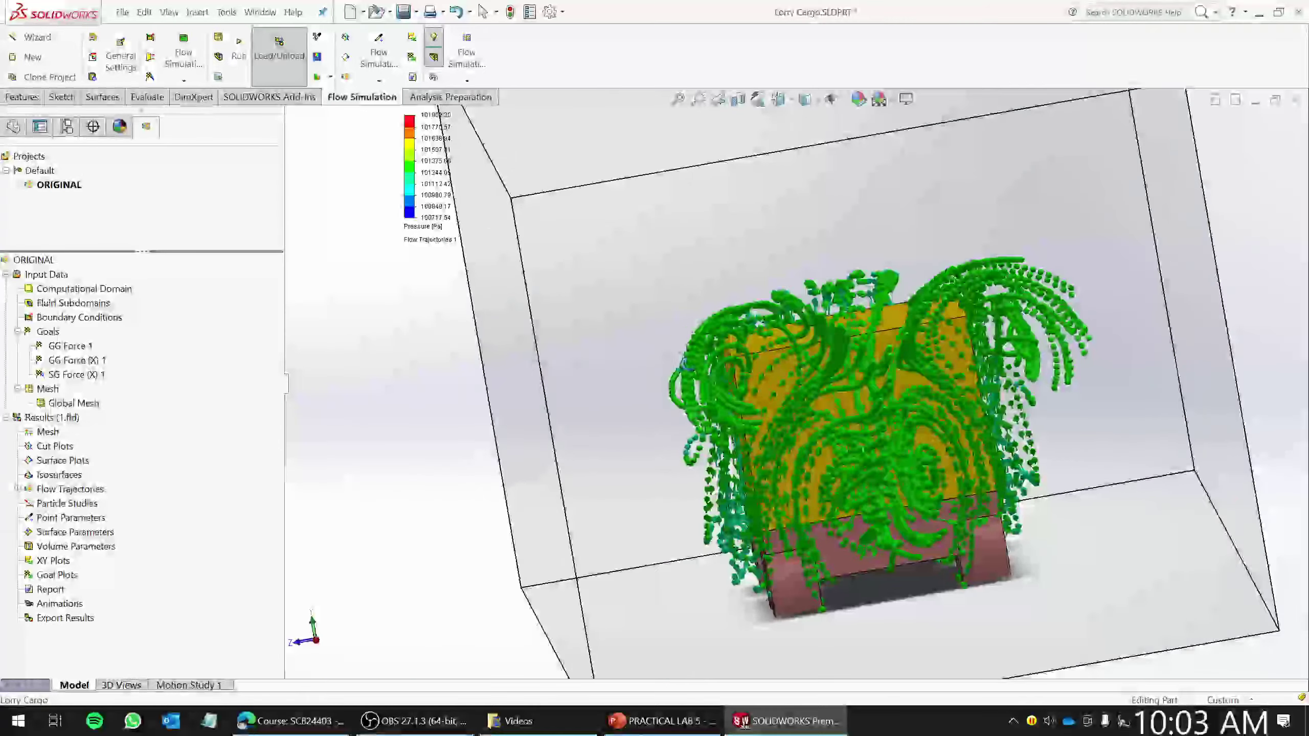
{"action": "middle_click_drag", "start_coordinate": [686, 364], "coordinate": [825, 387]}
{"action": "scroll", "coordinate": [732, 377], "scroll_direction": "up", "scroll_amount": 3}
{"action": "scroll", "coordinate": [910, 396], "scroll_direction": "down", "scroll_amount": 5}
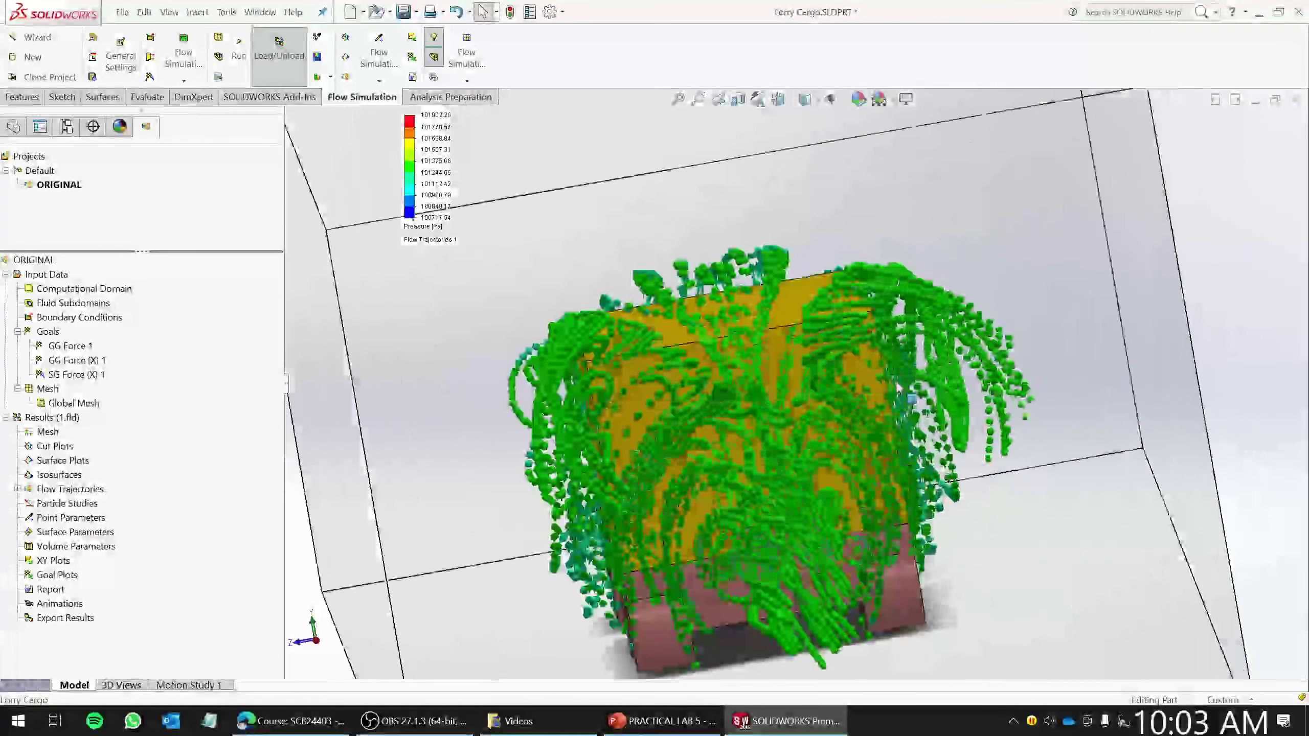
{"action": "middle_click_drag", "start_coordinate": [911, 397], "coordinate": [917, 363]}
{"action": "scroll", "coordinate": [961, 361], "scroll_direction": "down", "scroll_amount": 3}
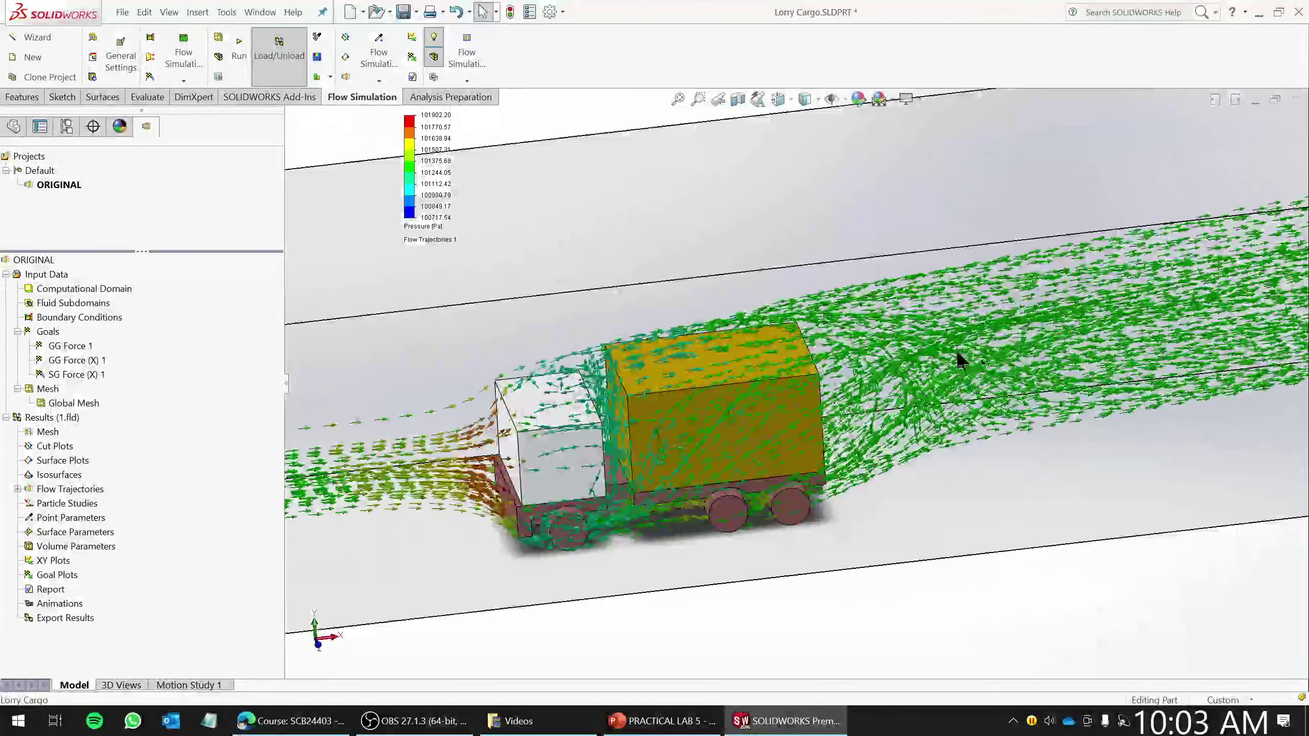
{"action": "scroll", "coordinate": [962, 361], "scroll_direction": "up", "scroll_amount": 5}
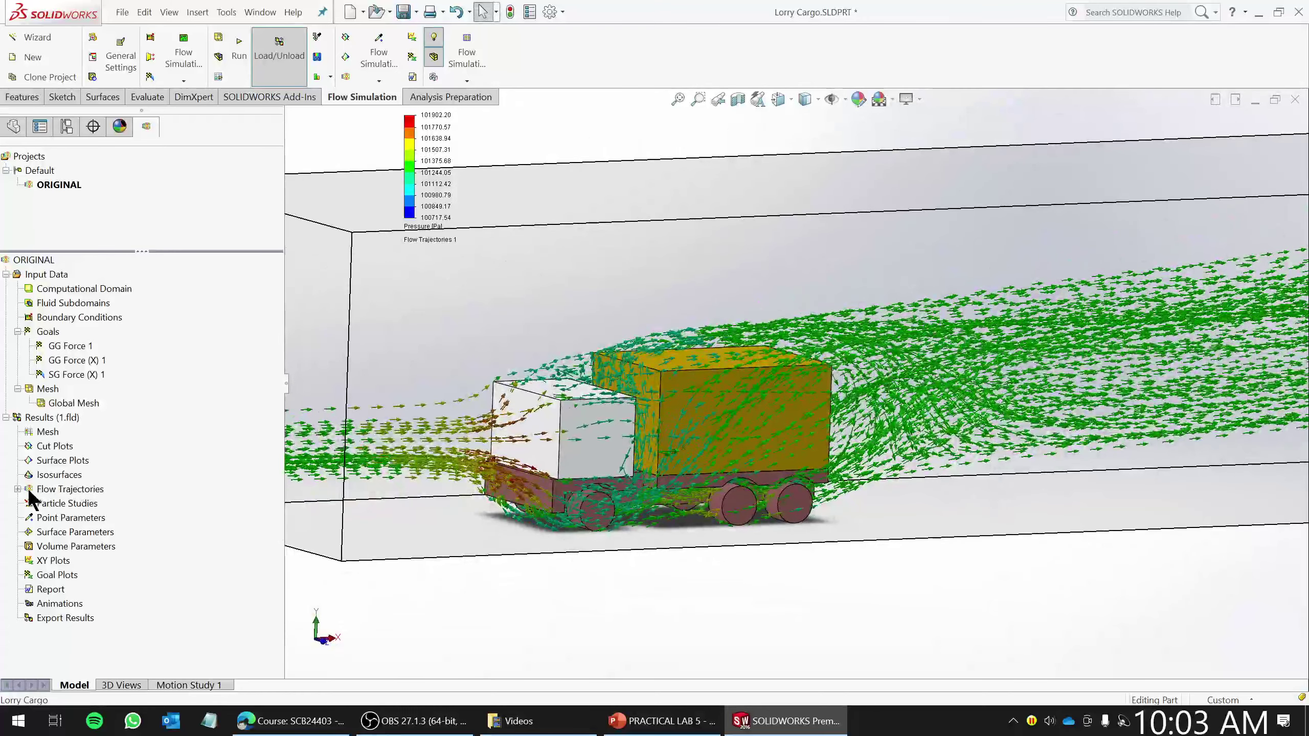
- Play the animation of Flow Trajectories 1 twice to watch the arrows move past the lorry, stopping it each time
{"action": "left_click", "coordinate": [17, 489]}
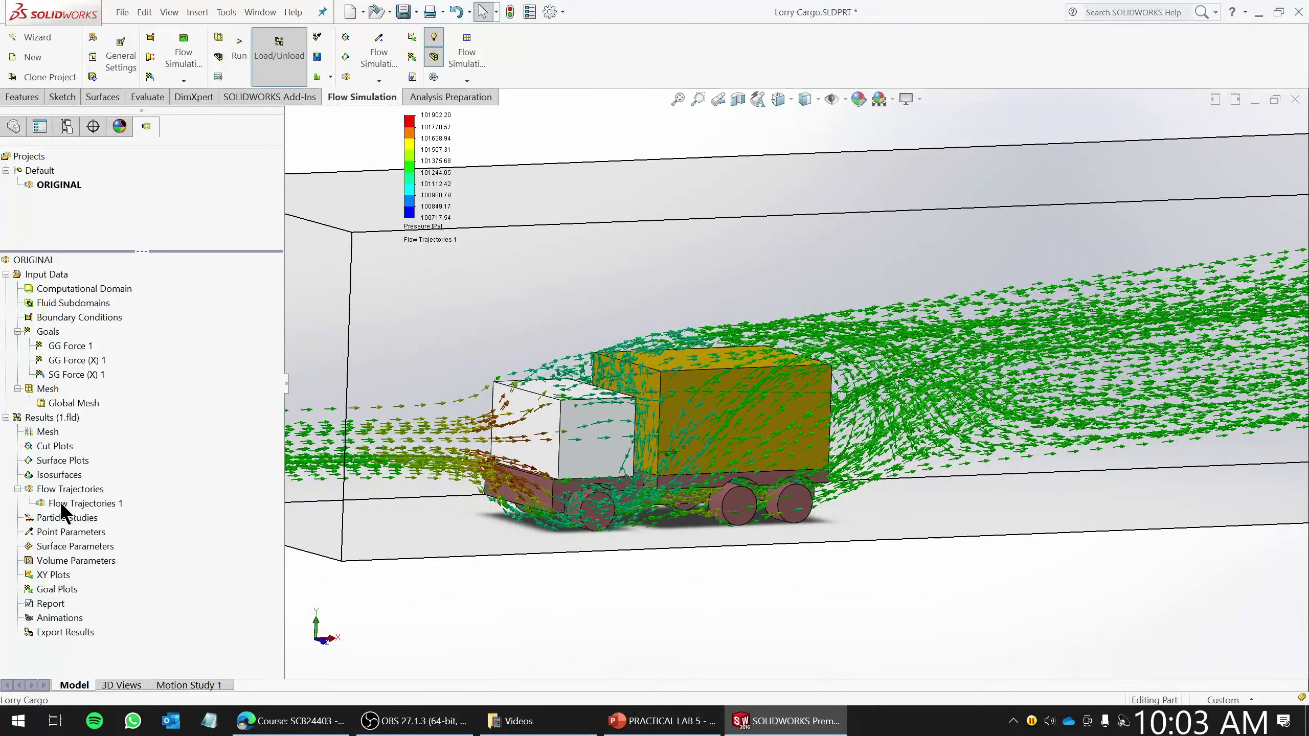
{"action": "right_click", "coordinate": [61, 501]}
{"action": "left_click", "coordinate": [116, 390]}
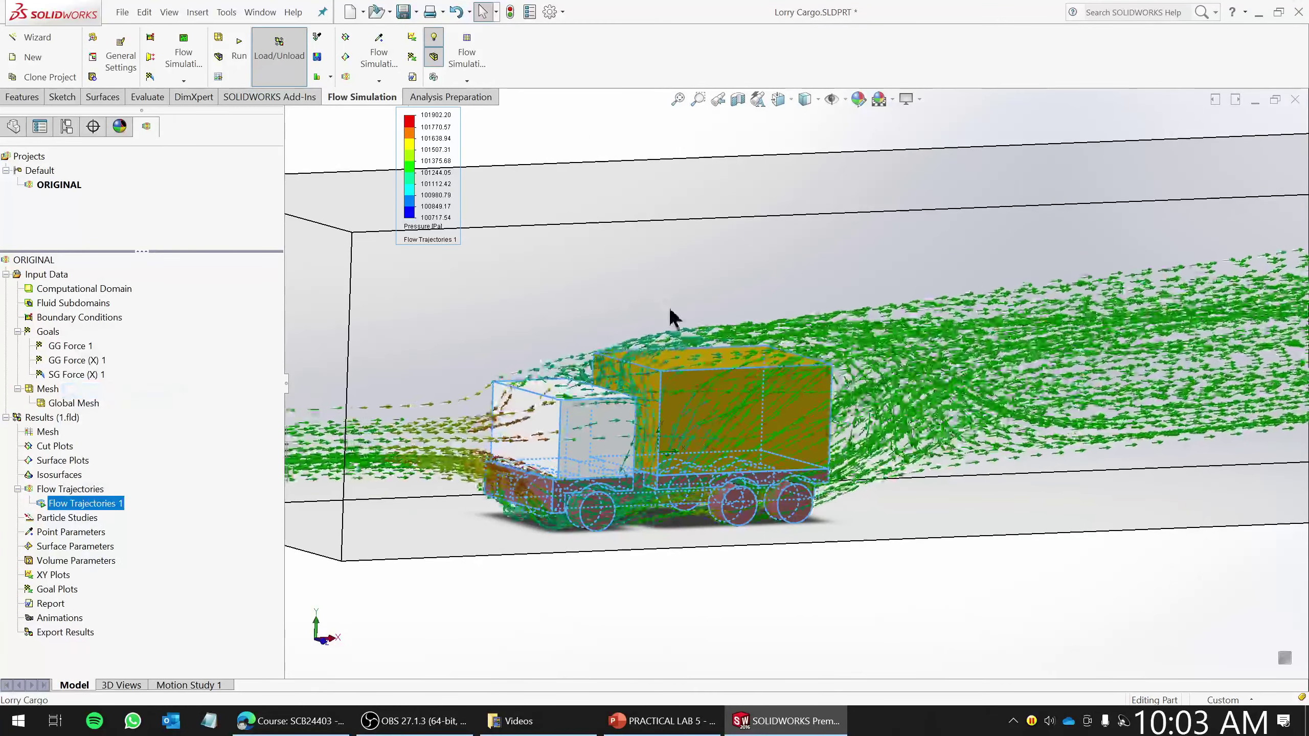
{"action": "right_click", "coordinate": [85, 500]}
{"action": "left_click", "coordinate": [144, 391]}
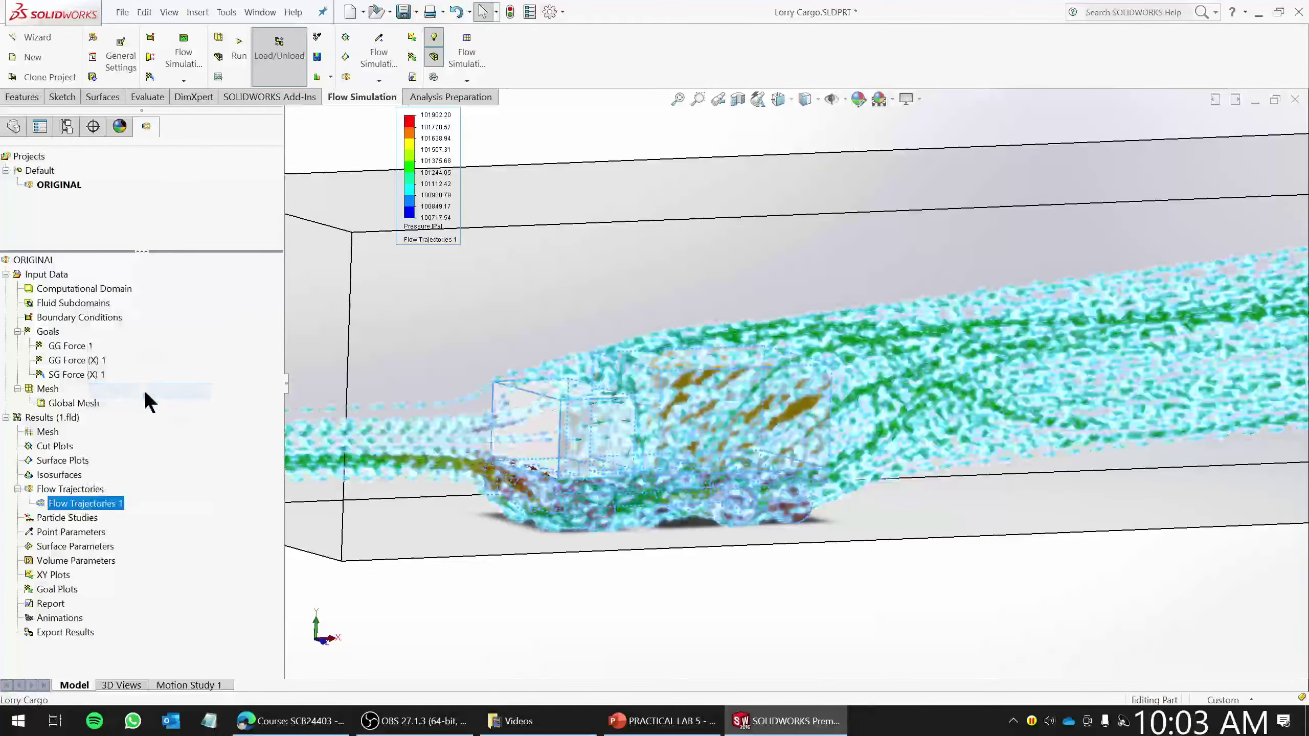
{"action": "right_click", "coordinate": [102, 500]}
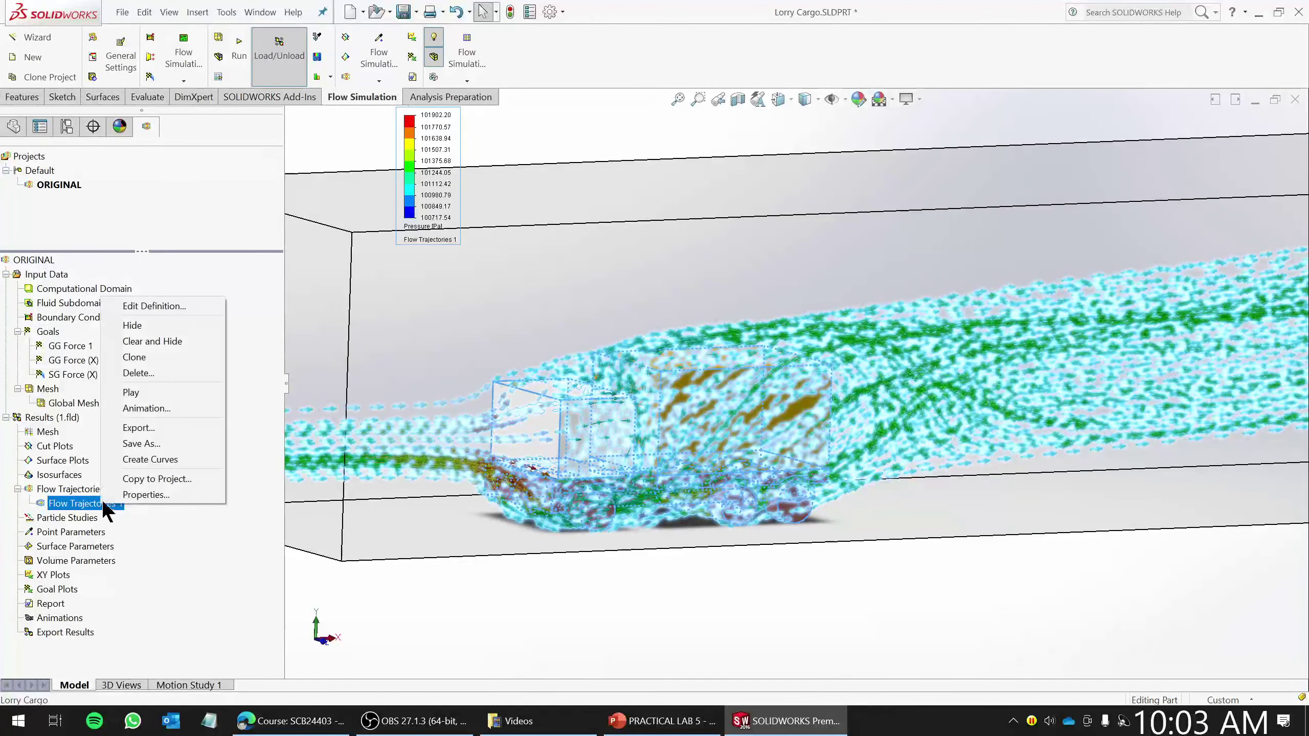
{"action": "left_click", "coordinate": [131, 392]}
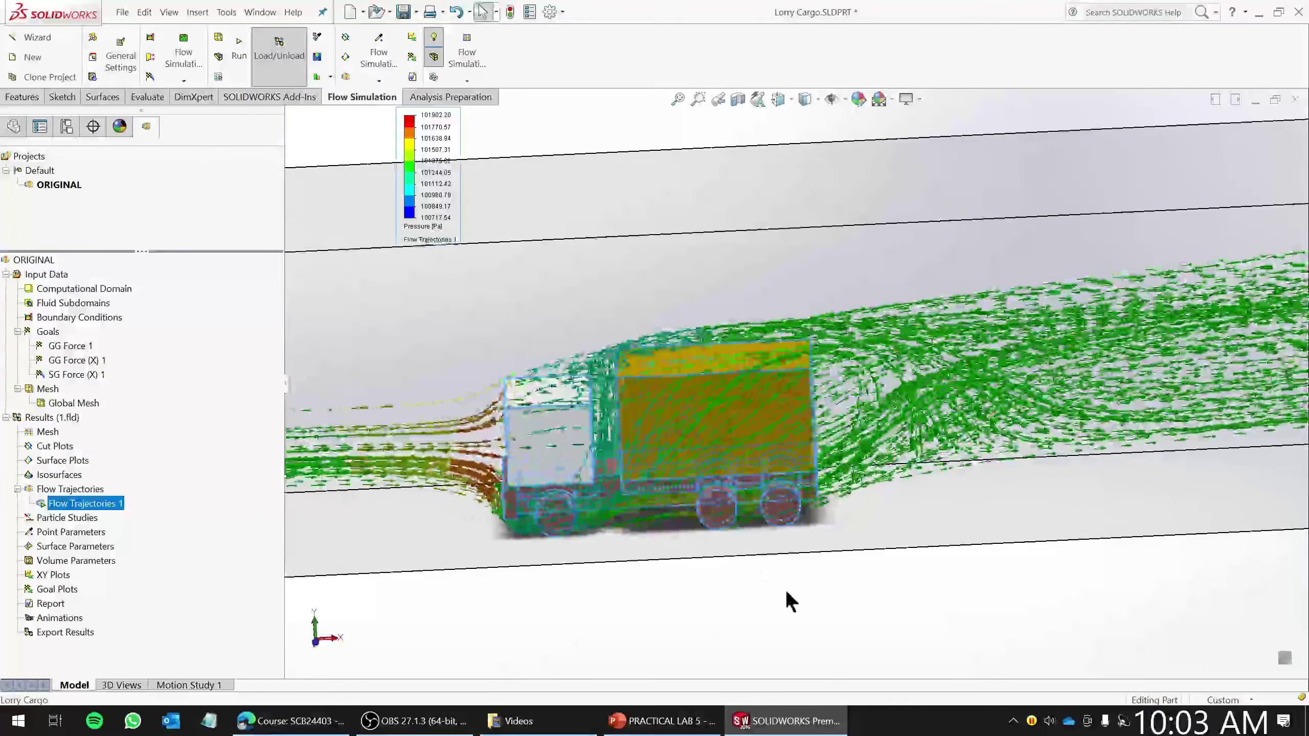
{"action": "right_click", "coordinate": [86, 504]}
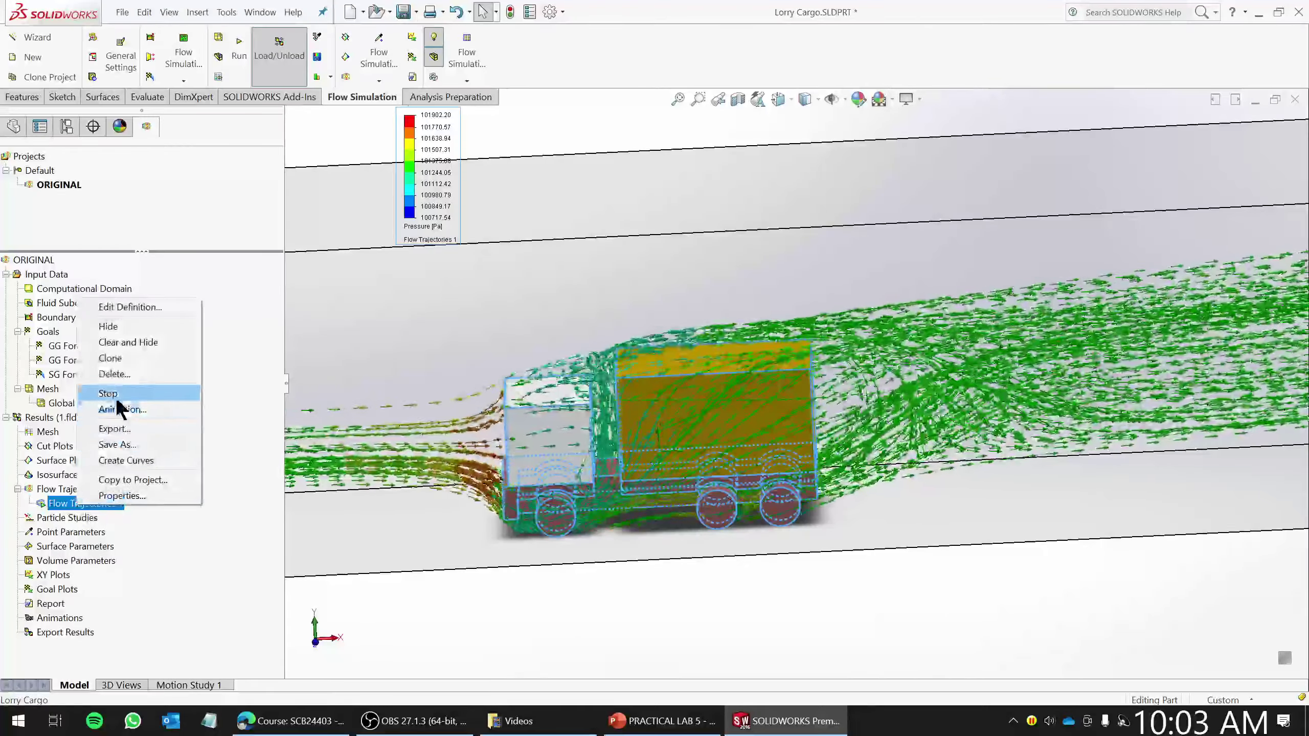
{"action": "left_click", "coordinate": [108, 393]}
- Insert a cut plot on the Front Plane showing Pressure contours together with vectors
{"action": "middle_click_drag", "start_coordinate": [583, 540], "coordinate": [368, 520]}
{"action": "scroll", "coordinate": [535, 541], "scroll_direction": "down", "scroll_amount": 3}
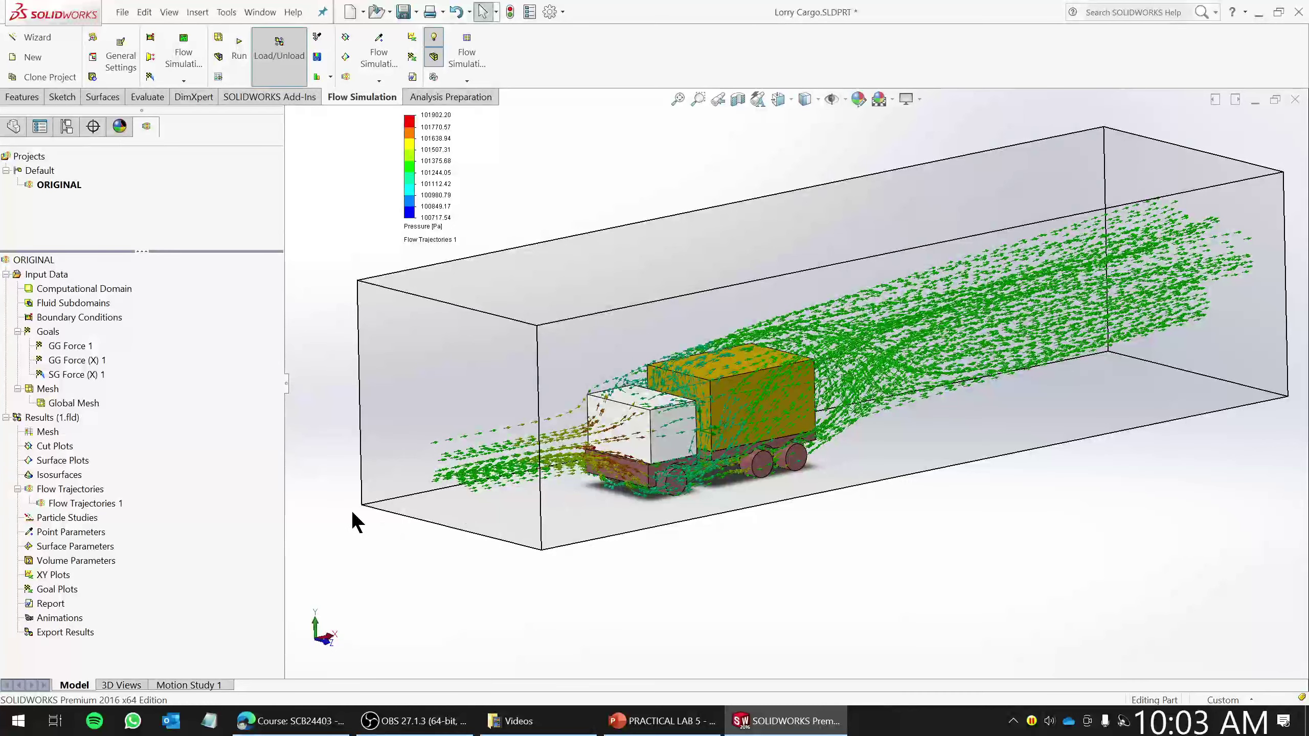
{"action": "right_click", "coordinate": [50, 441]}
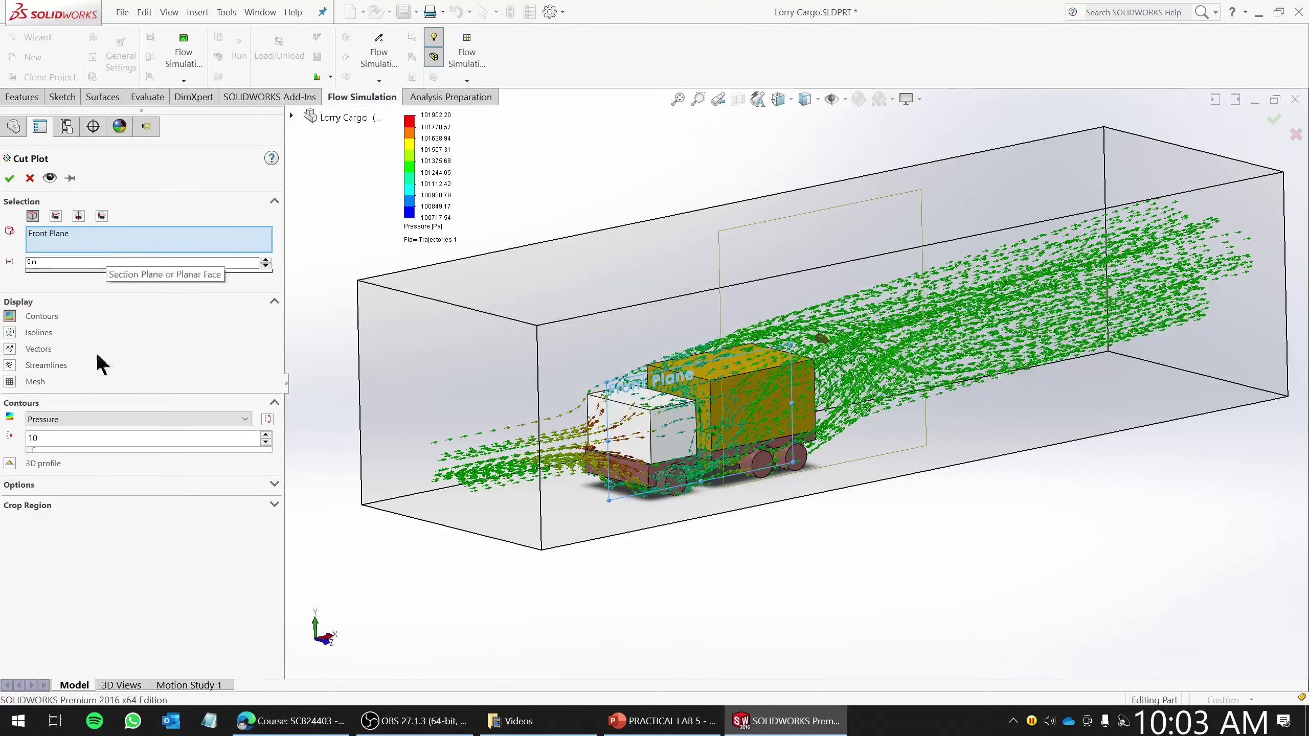
{"action": "left_click", "coordinate": [66, 419]}
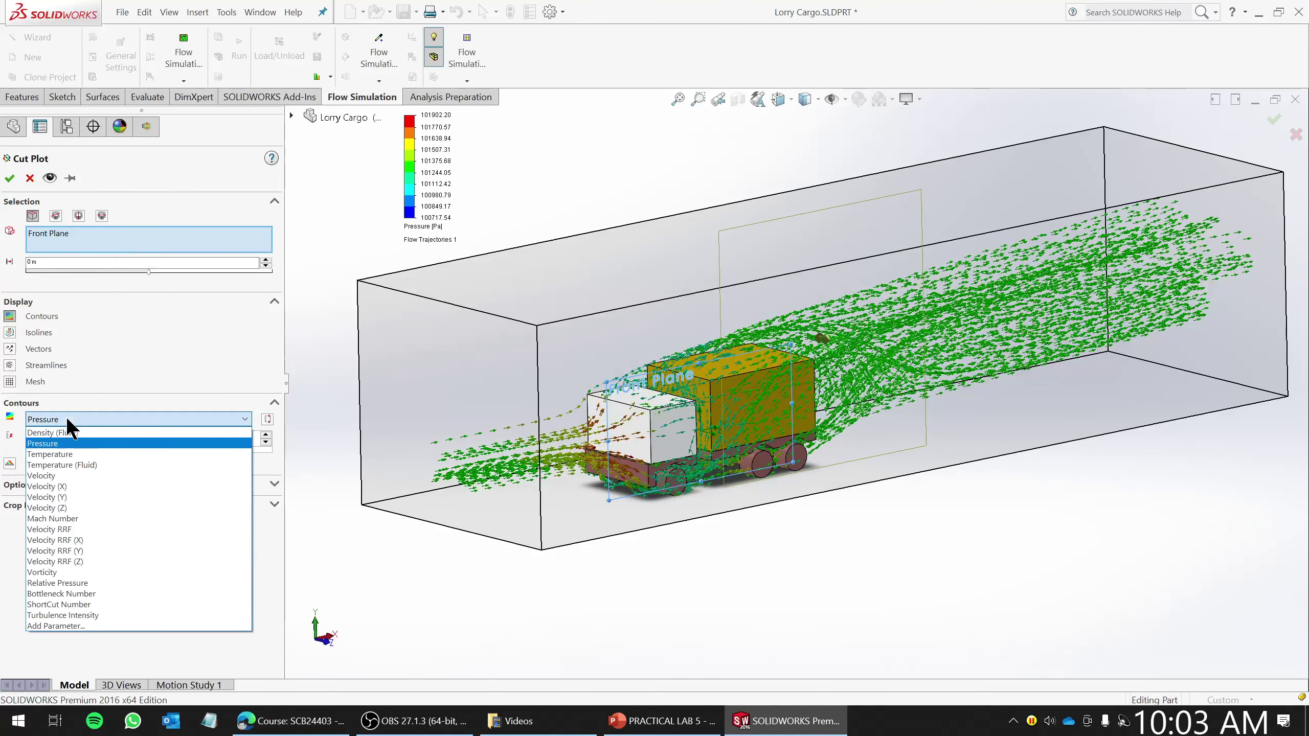
{"action": "left_click", "coordinate": [58, 443]}
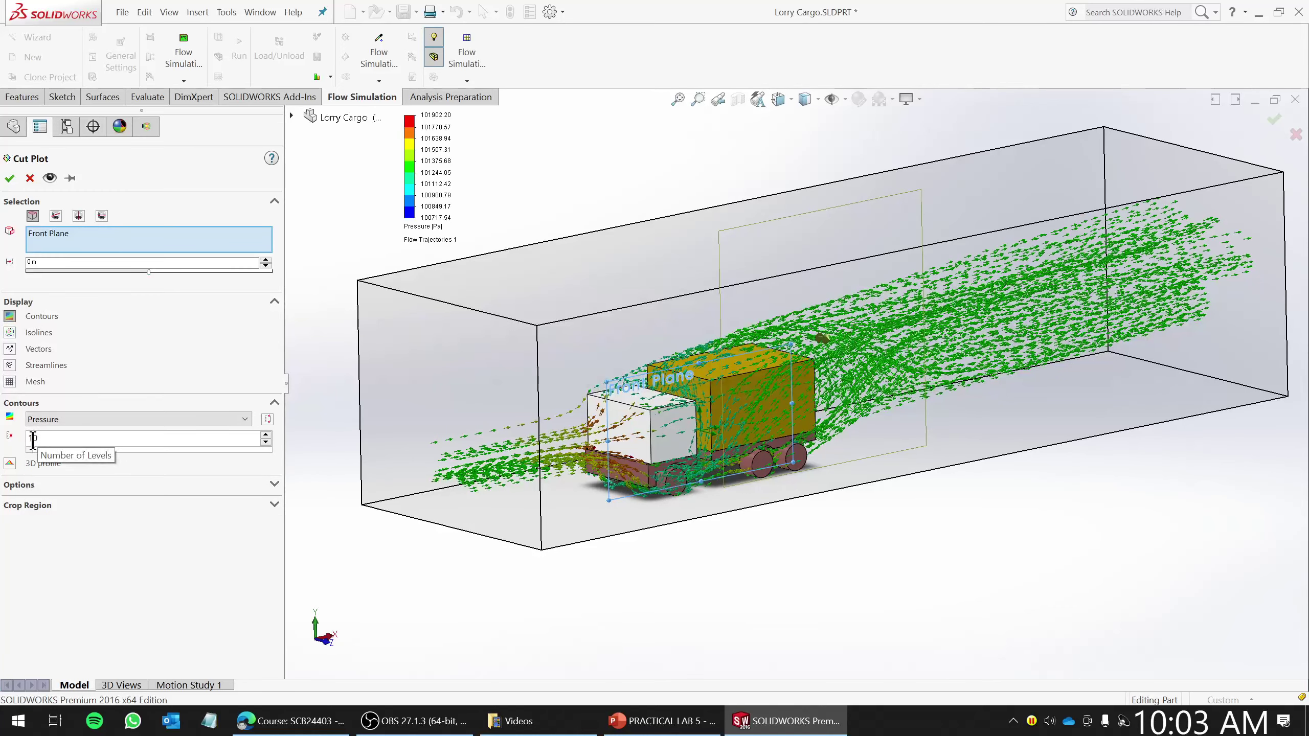
{"action": "left_click", "coordinate": [9, 349]}
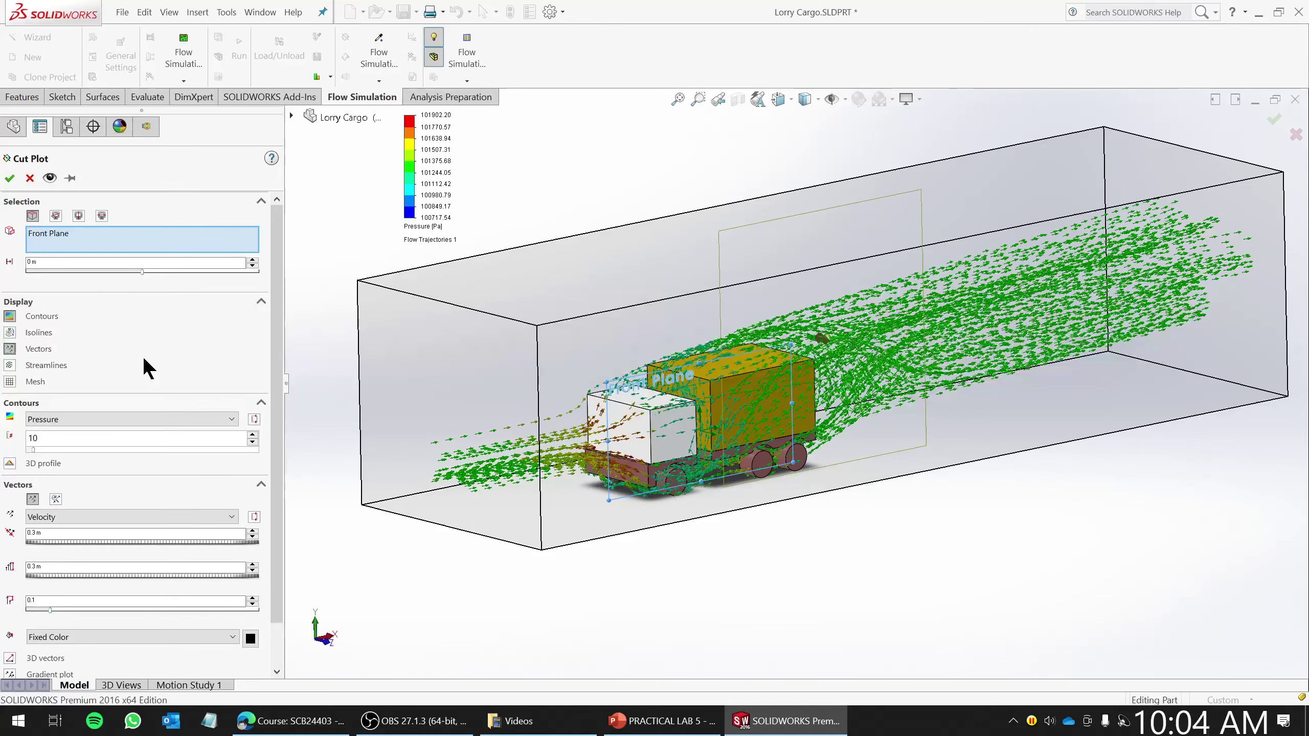
{"action": "key", "text": "Return"}
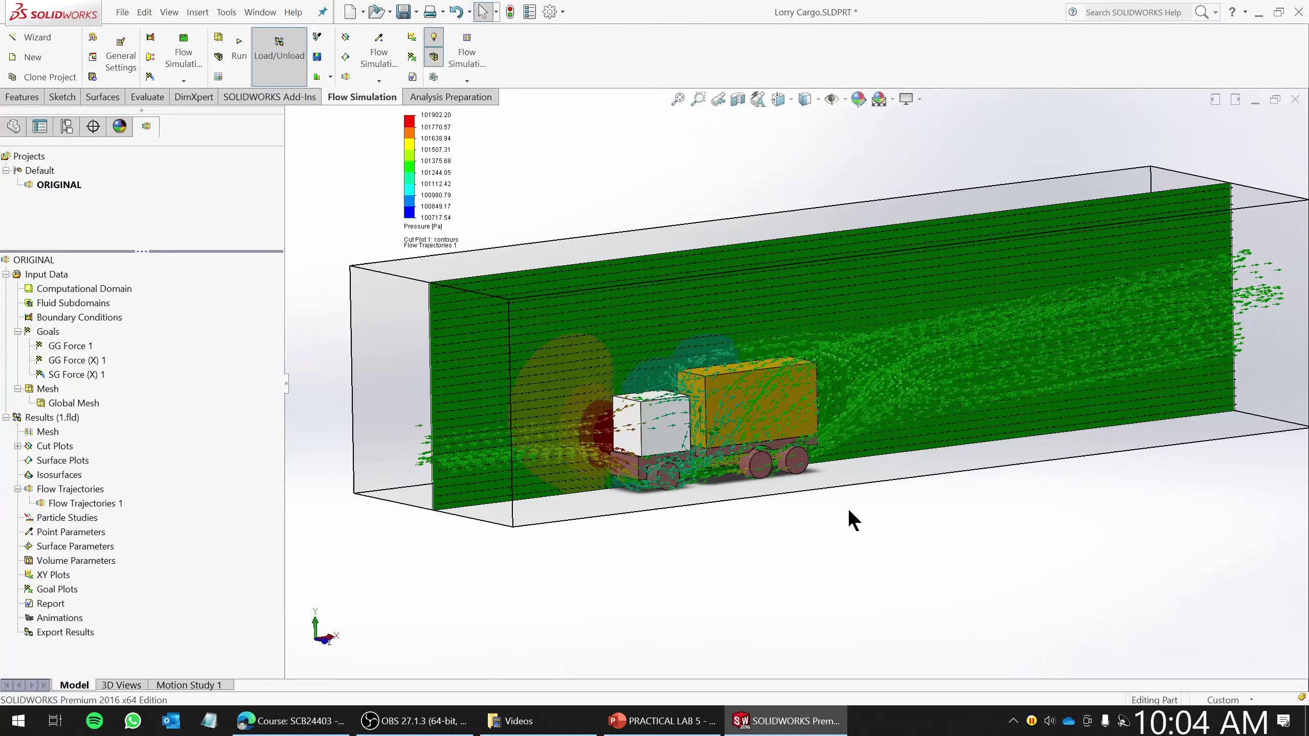
- Show the cut plot from the front and turn off the lighting on the result plots
{"action": "middle_click_drag", "start_coordinate": [474, 675], "coordinate": [424, 634]}
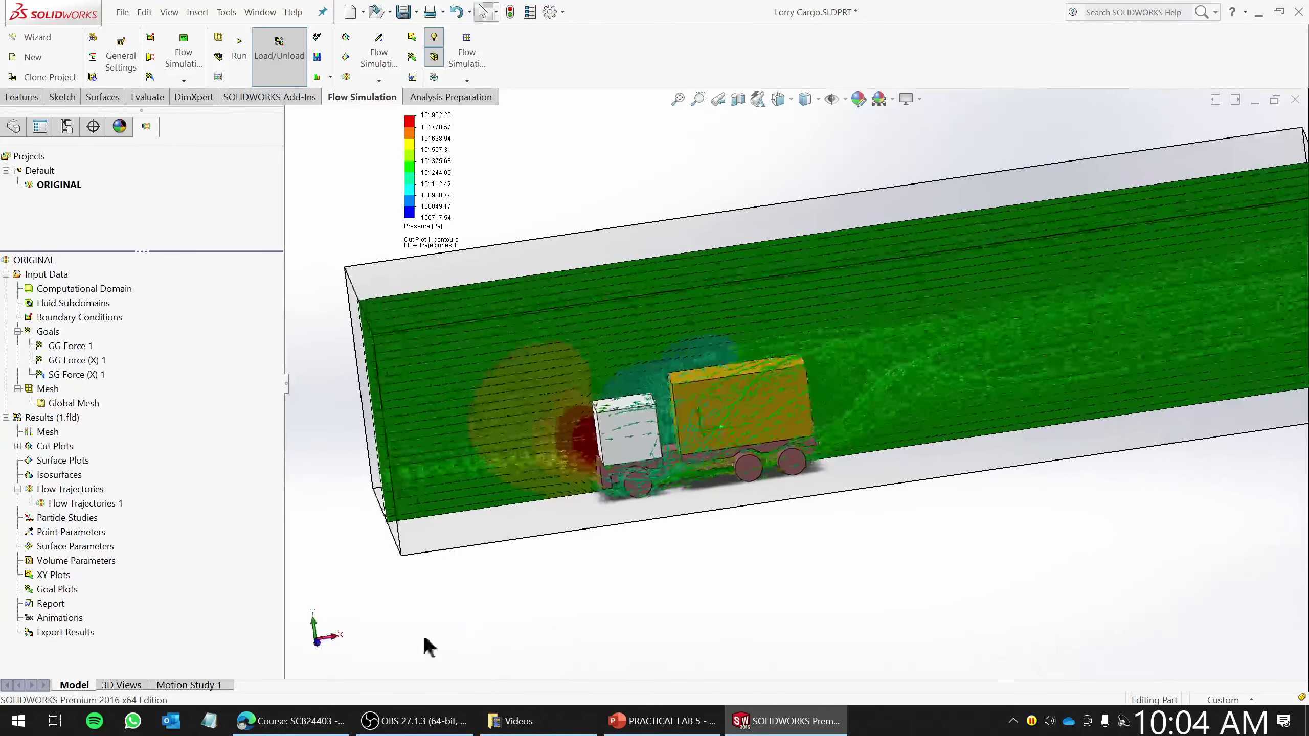
{"action": "left_click", "coordinate": [318, 644]}
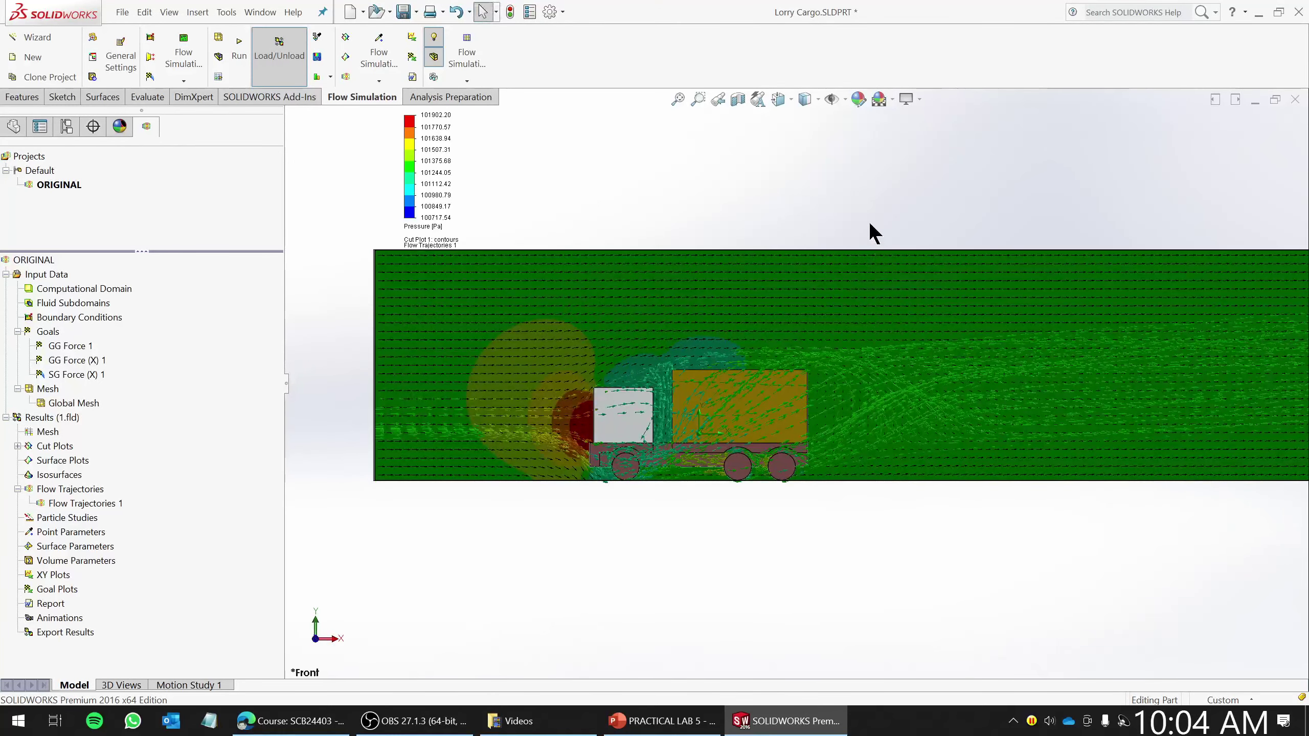
{"action": "left_click", "coordinate": [434, 39]}
{"action": "scroll", "coordinate": [626, 212], "scroll_direction": "down", "scroll_amount": 4}
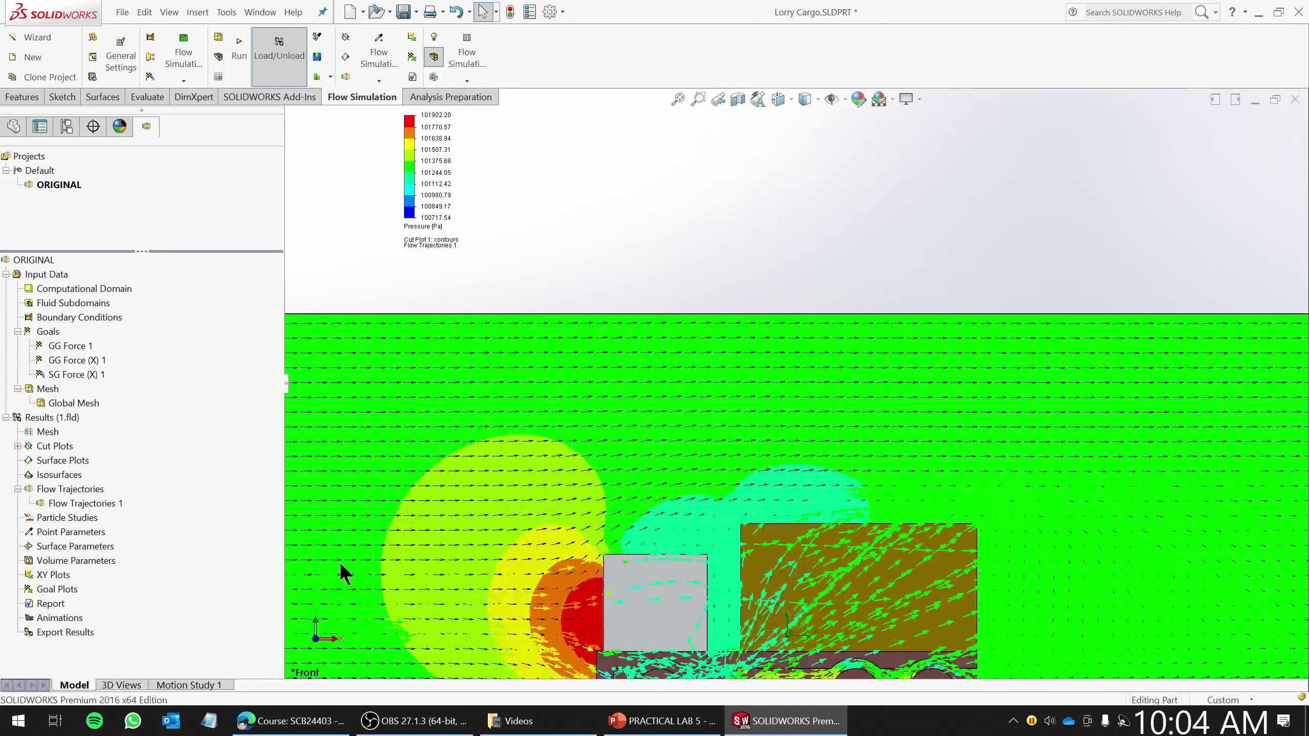
- Hide Flow Trajectories 1 so only the cut plot is displayed around the lorry
{"action": "right_click", "coordinate": [95, 502]}
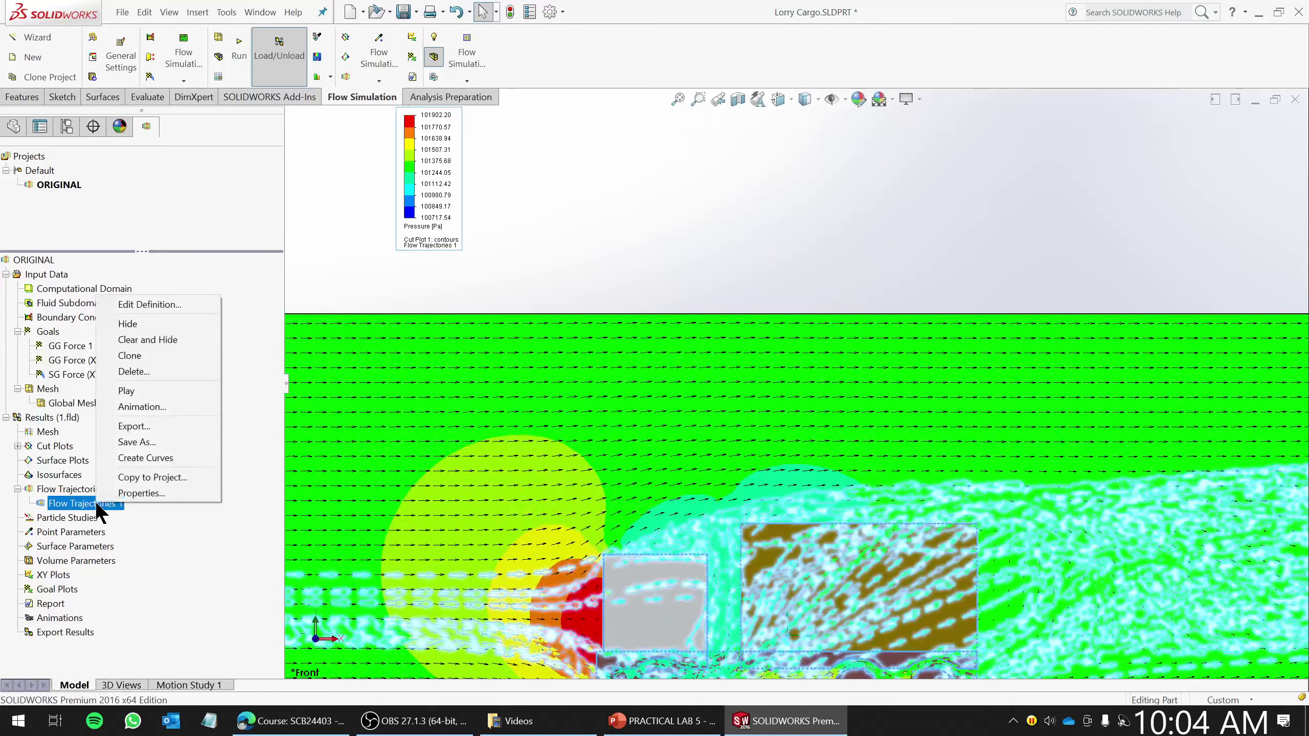
{"action": "left_click", "coordinate": [142, 322]}
{"action": "scroll", "coordinate": [710, 187], "scroll_direction": "up", "scroll_amount": 3}
{"action": "scroll", "coordinate": [796, 467], "scroll_direction": "down", "scroll_amount": 3}
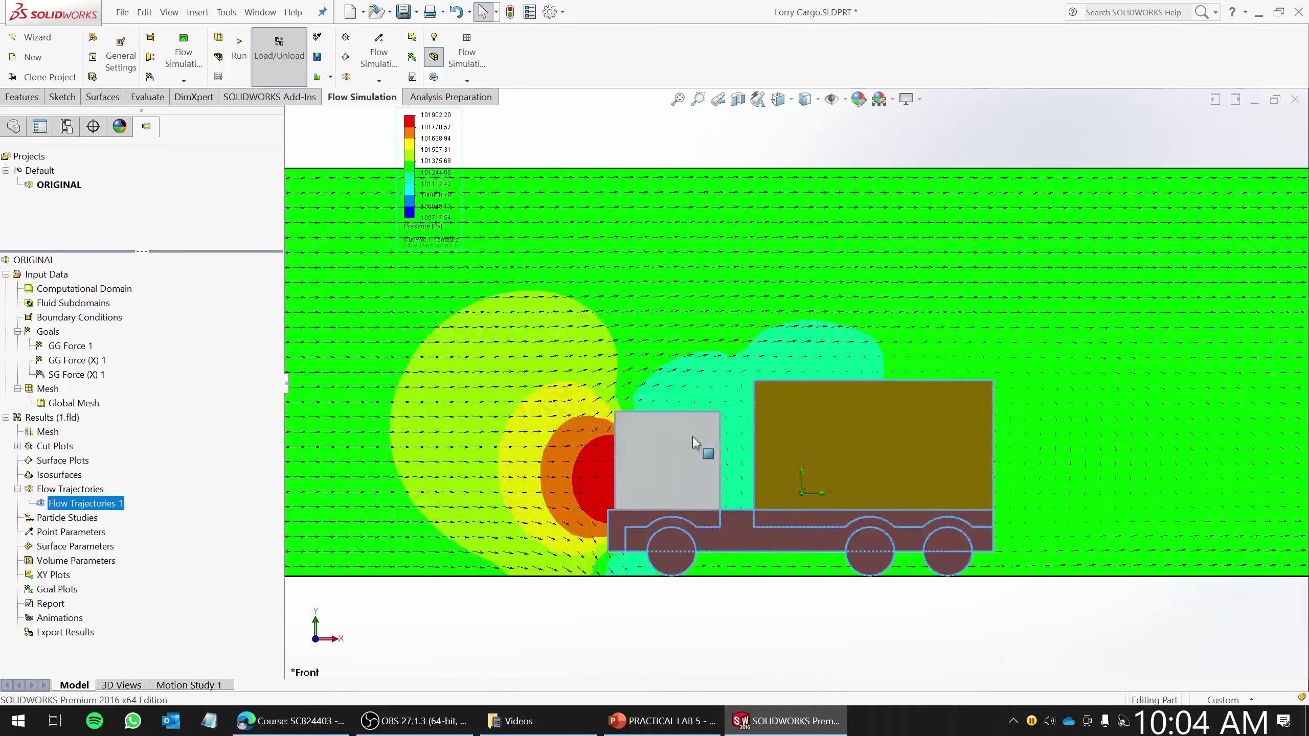
- Play the animation of Cut Plot 1 sweeping across the lorry, view it from an angle, and stop it
{"action": "left_click", "coordinate": [17, 446]}
{"action": "right_click", "coordinate": [58, 459]}
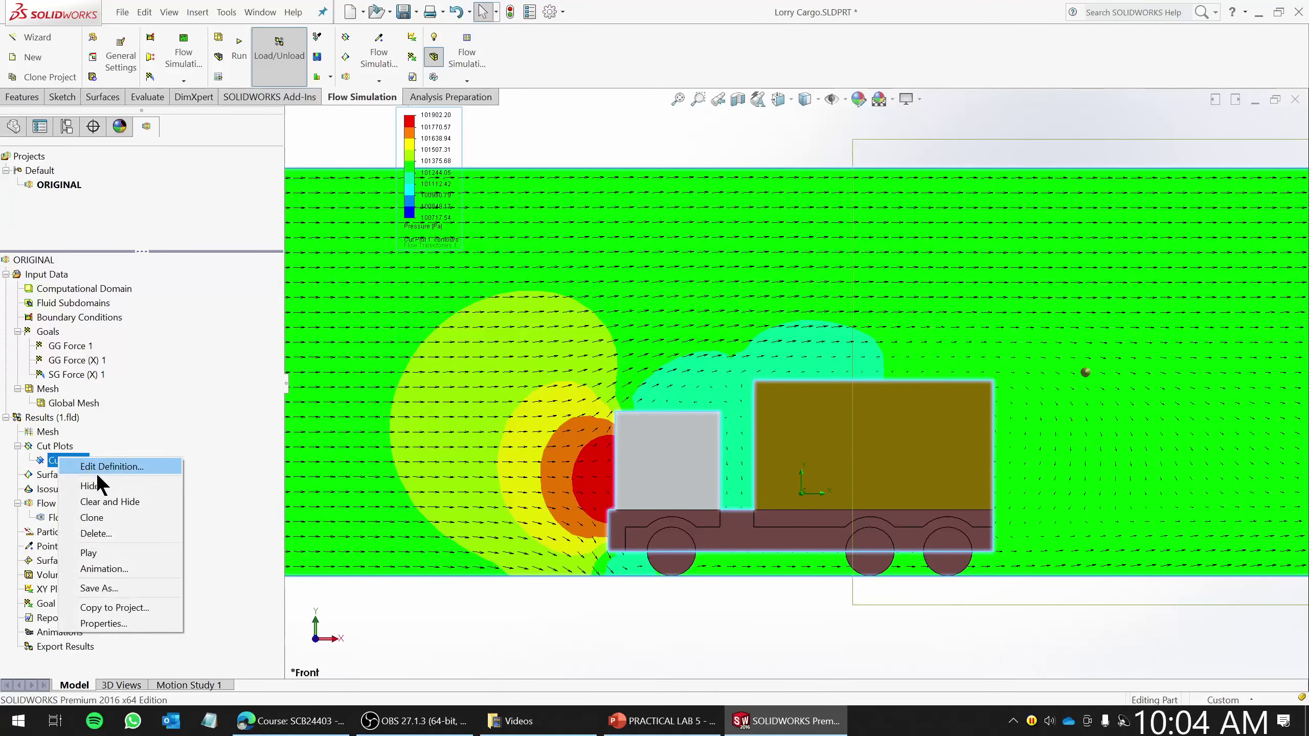
{"action": "left_click", "coordinate": [113, 550]}
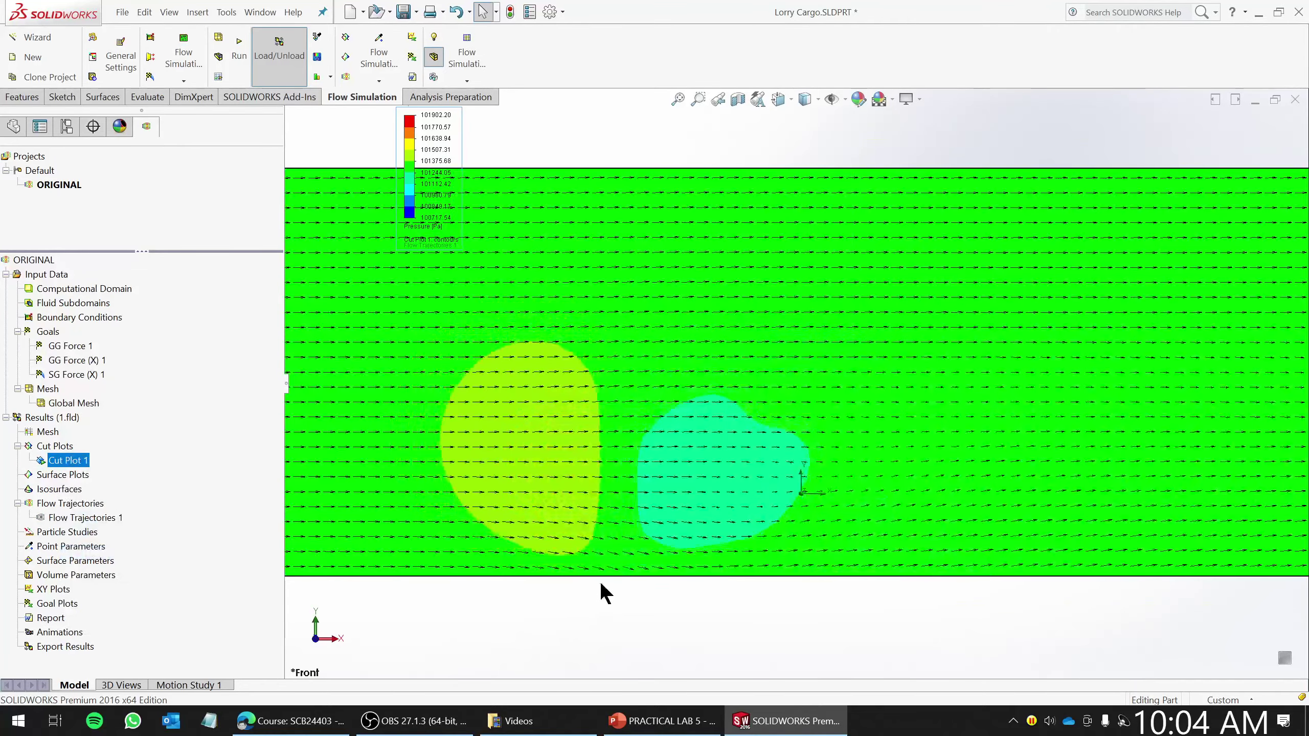
{"action": "middle_click_drag", "start_coordinate": [747, 438], "coordinate": [853, 559]}
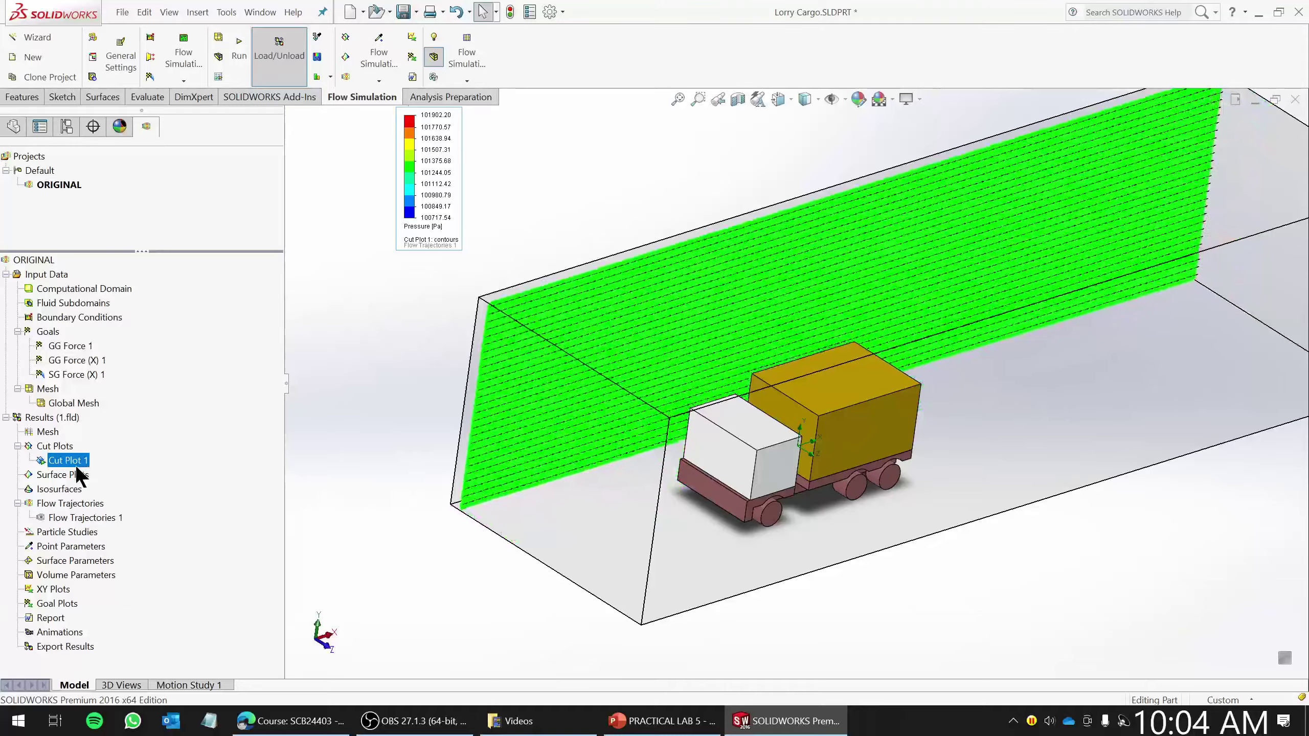
{"action": "right_click", "coordinate": [79, 461]}
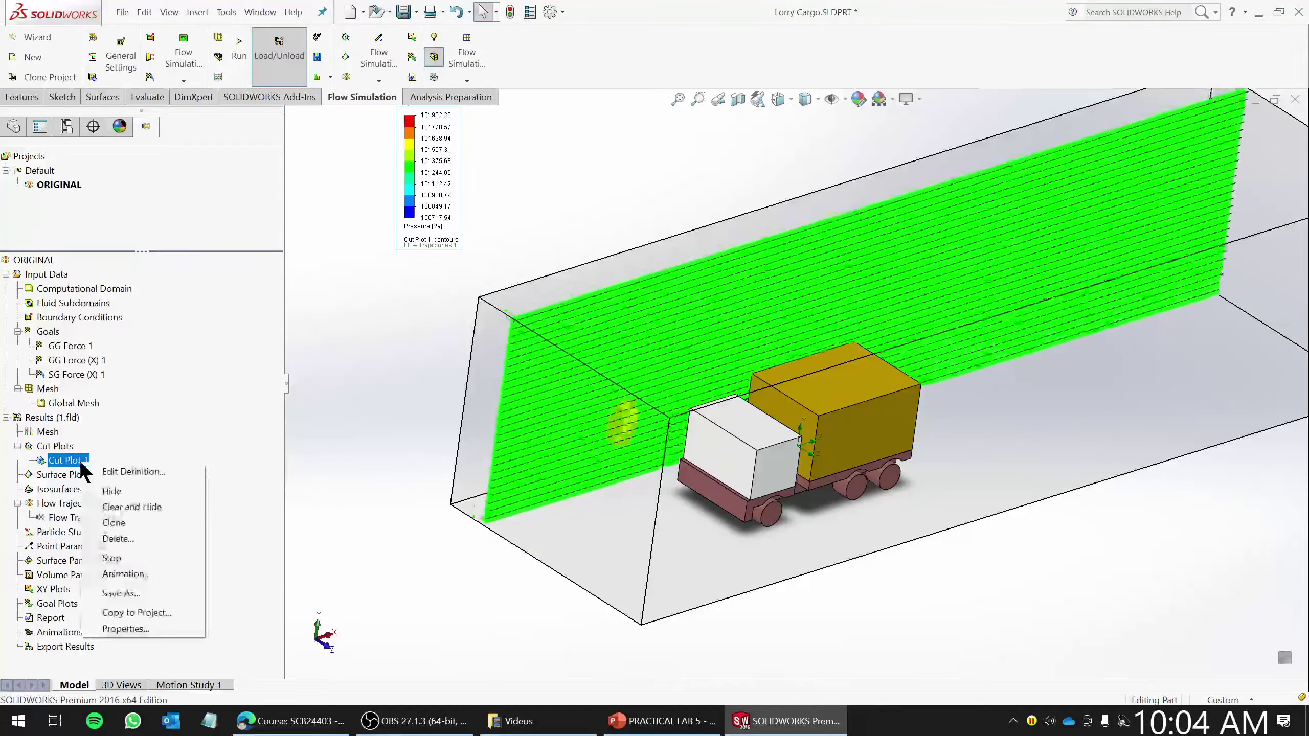
{"action": "left_click", "coordinate": [130, 555]}
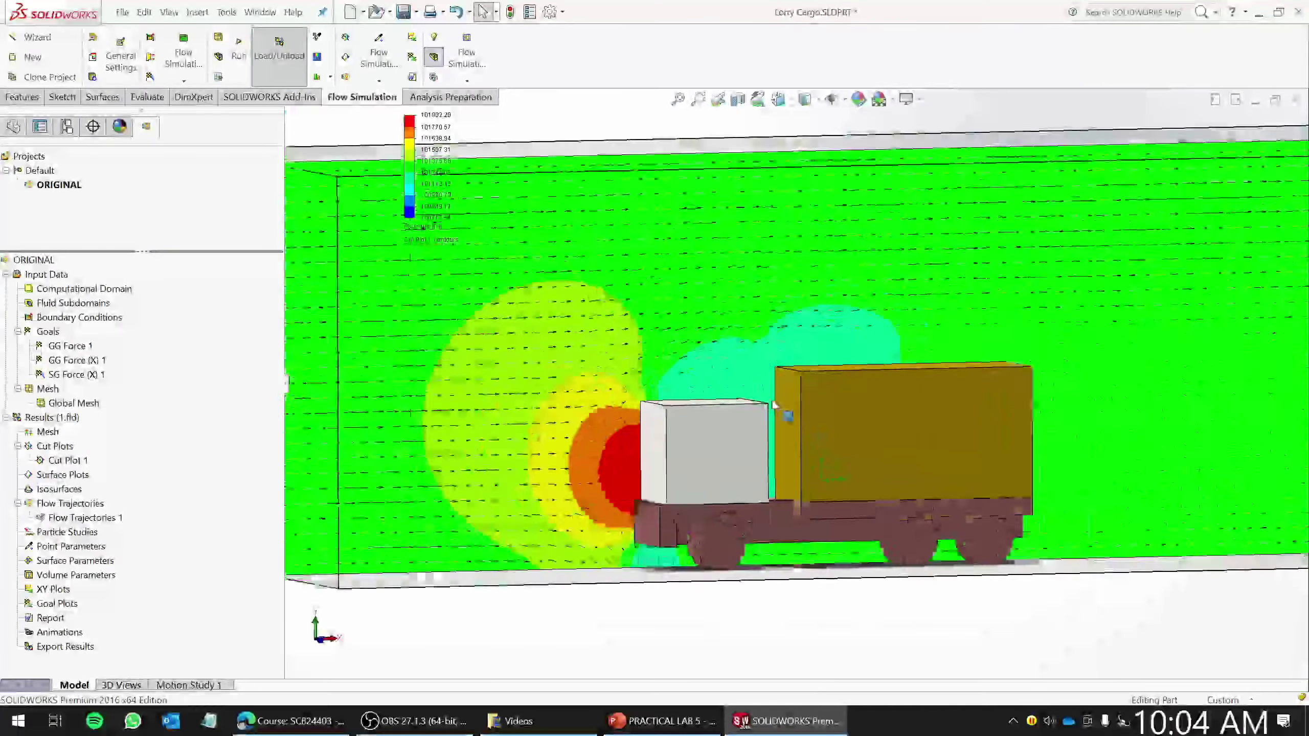
- Clone the Front Plane pressure cut plot
{"action": "scroll", "coordinate": [774, 405], "scroll_direction": "down", "scroll_amount": 5}
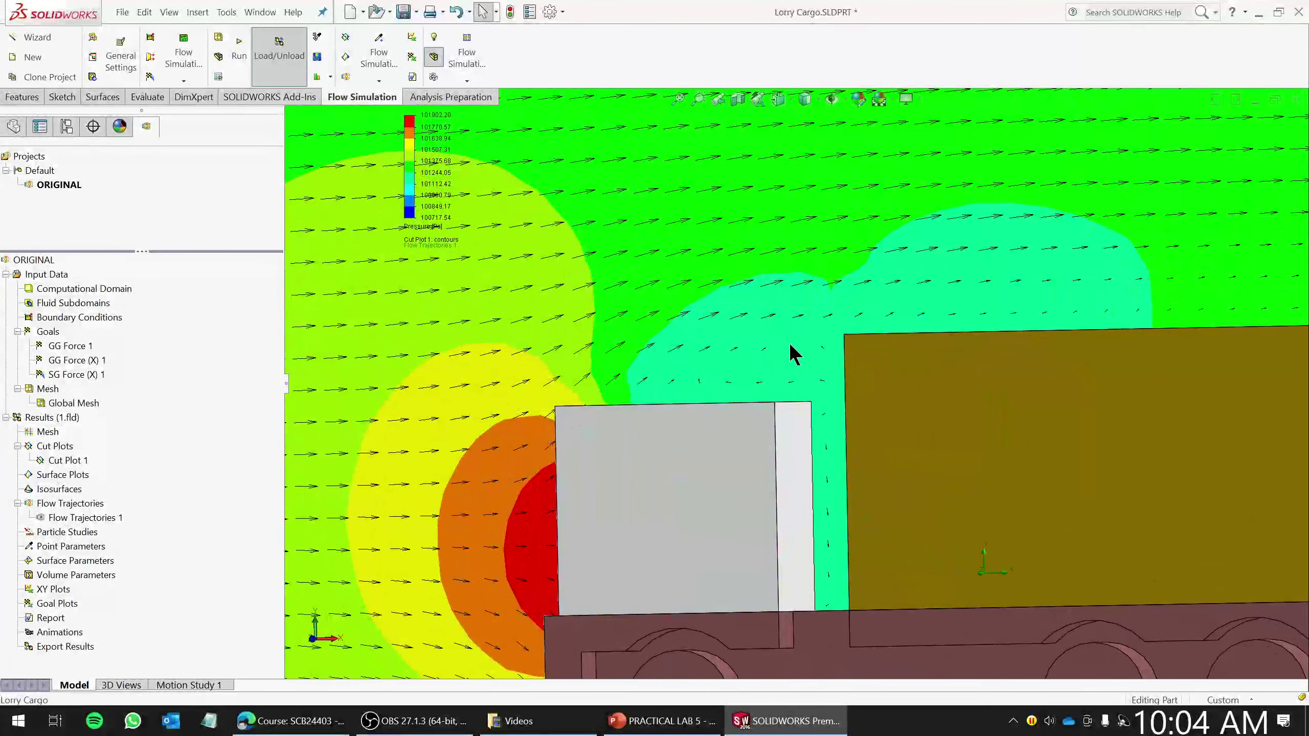
{"action": "scroll", "coordinate": [793, 354], "scroll_direction": "up", "scroll_amount": 5}
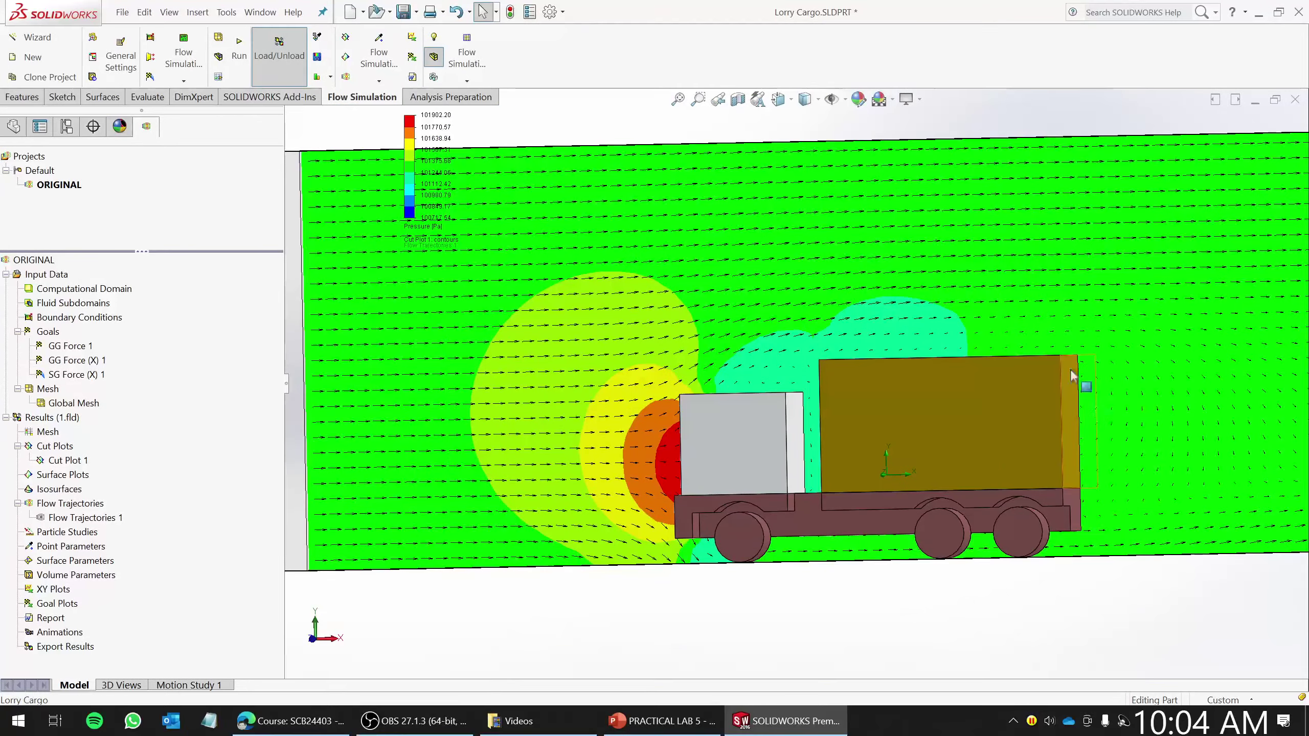
{"action": "scroll", "coordinate": [773, 356], "scroll_direction": "up", "scroll_amount": 5}
{"action": "middle_click_drag", "start_coordinate": [789, 271], "coordinate": [844, 252]}
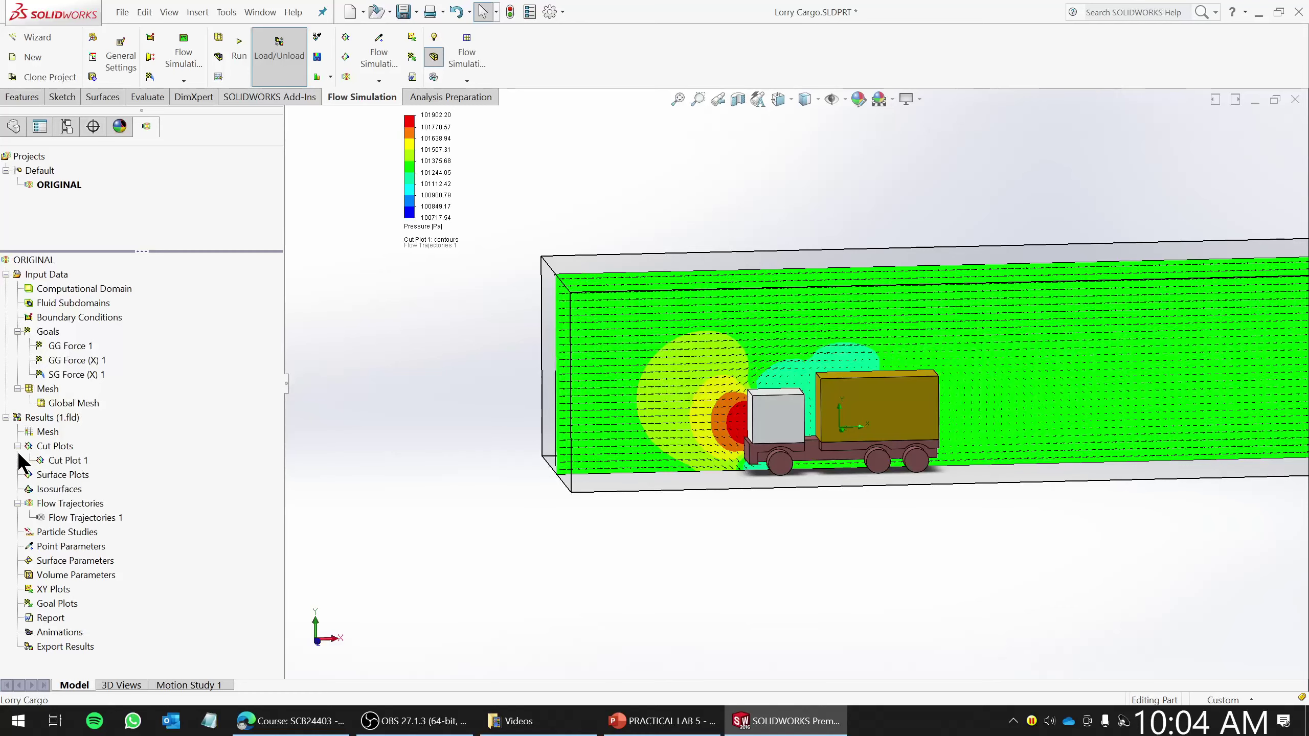
{"action": "right_click", "coordinate": [66, 459]}
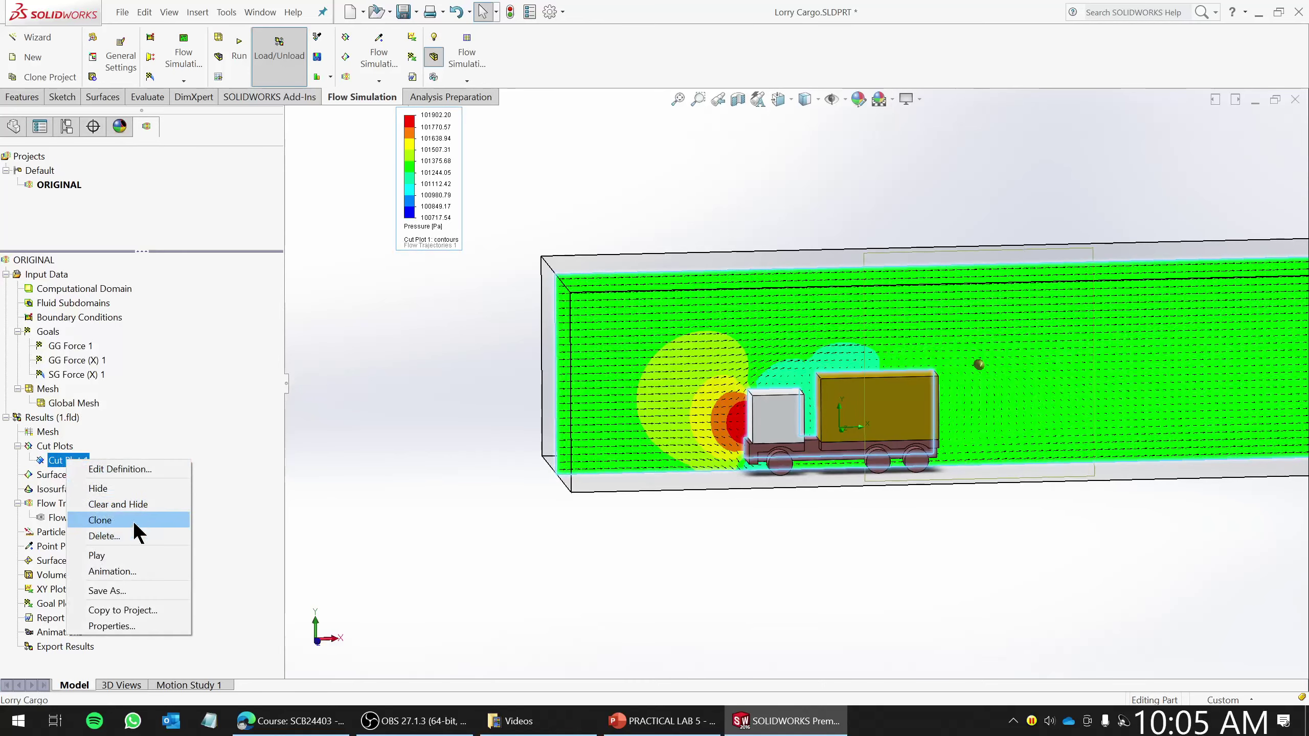
{"action": "left_click", "coordinate": [133, 519]}
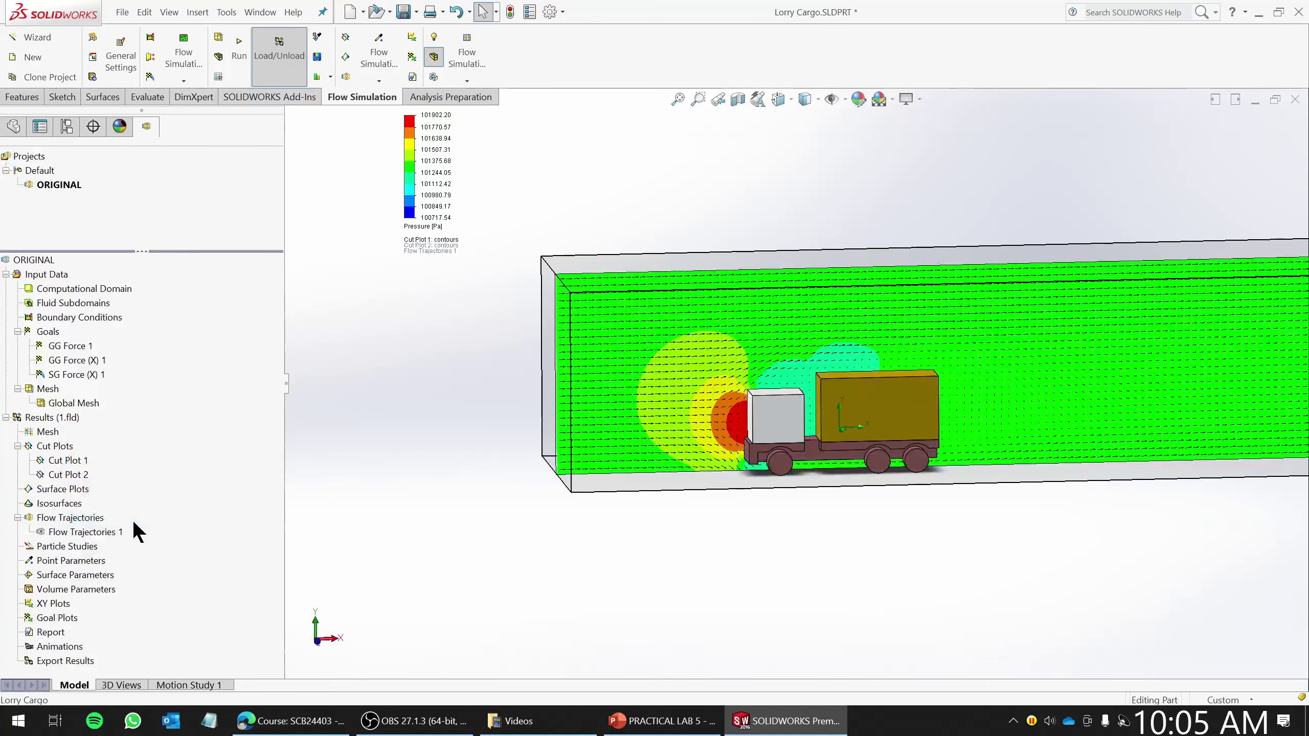
- Edit the definition of the cloned cut plot, keeping Velocity as its vector parameter, and display the plot
{"action": "right_click", "coordinate": [68, 474]}
{"action": "left_click", "coordinate": [154, 482]}
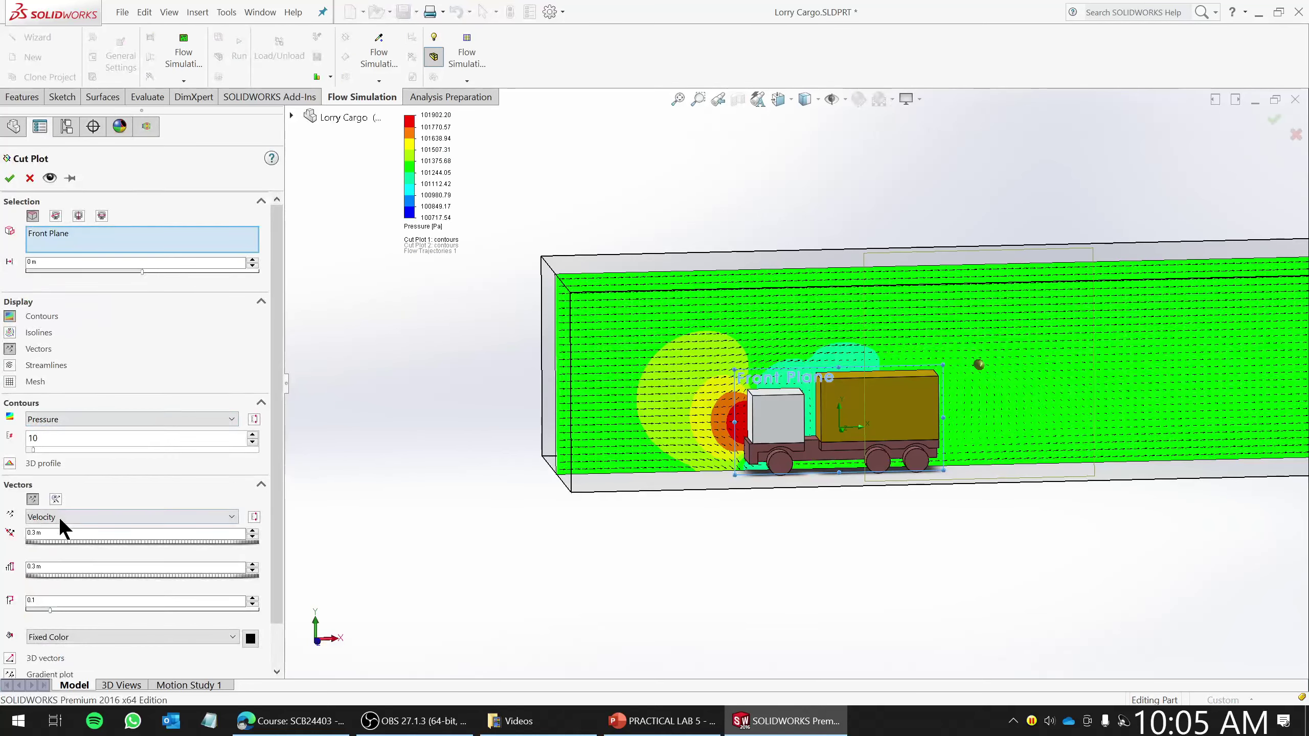
{"action": "left_click", "coordinate": [59, 513]}
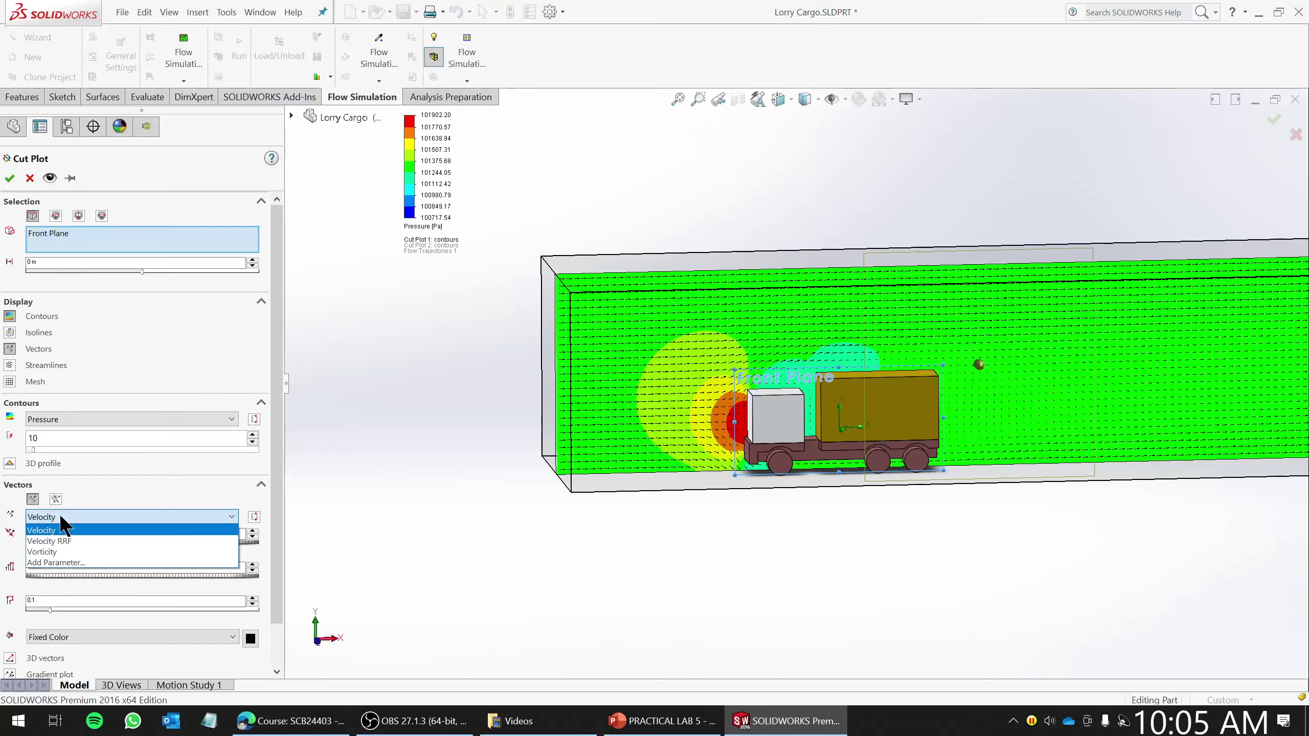
{"action": "left_click", "coordinate": [59, 513]}
{"action": "left_click", "coordinate": [9, 178]}
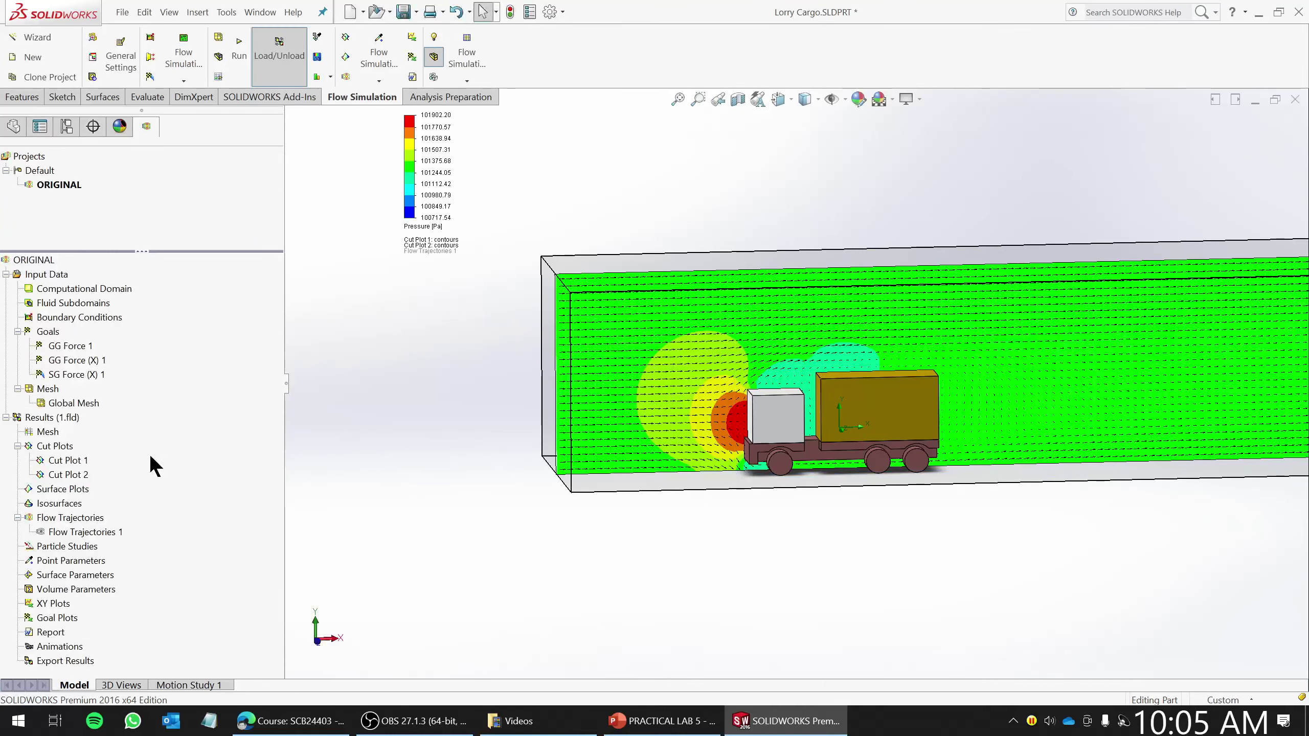
- Hide Cut Plot 1 and change the contour parameter of Cut Plot 2 to Velocity
{"action": "right_click", "coordinate": [82, 458]}
{"action": "left_click", "coordinate": [121, 492]}
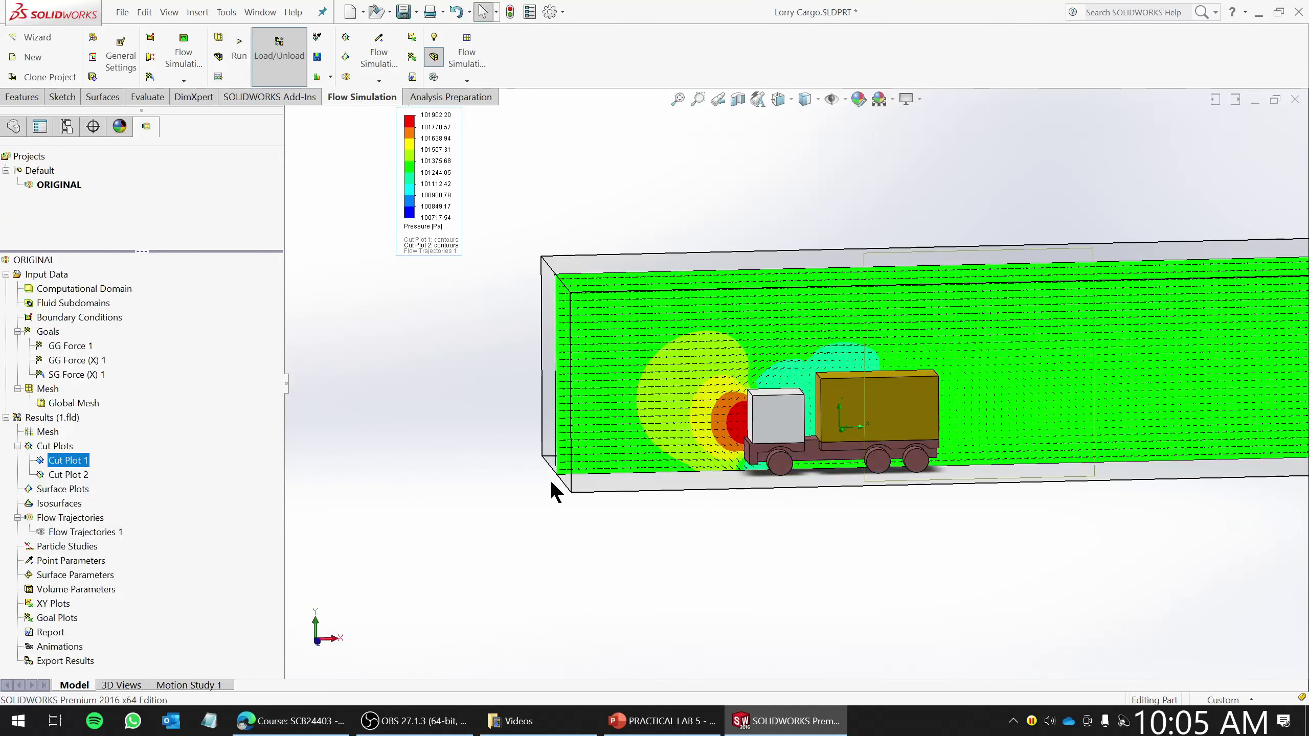
{"action": "right_click", "coordinate": [68, 474]}
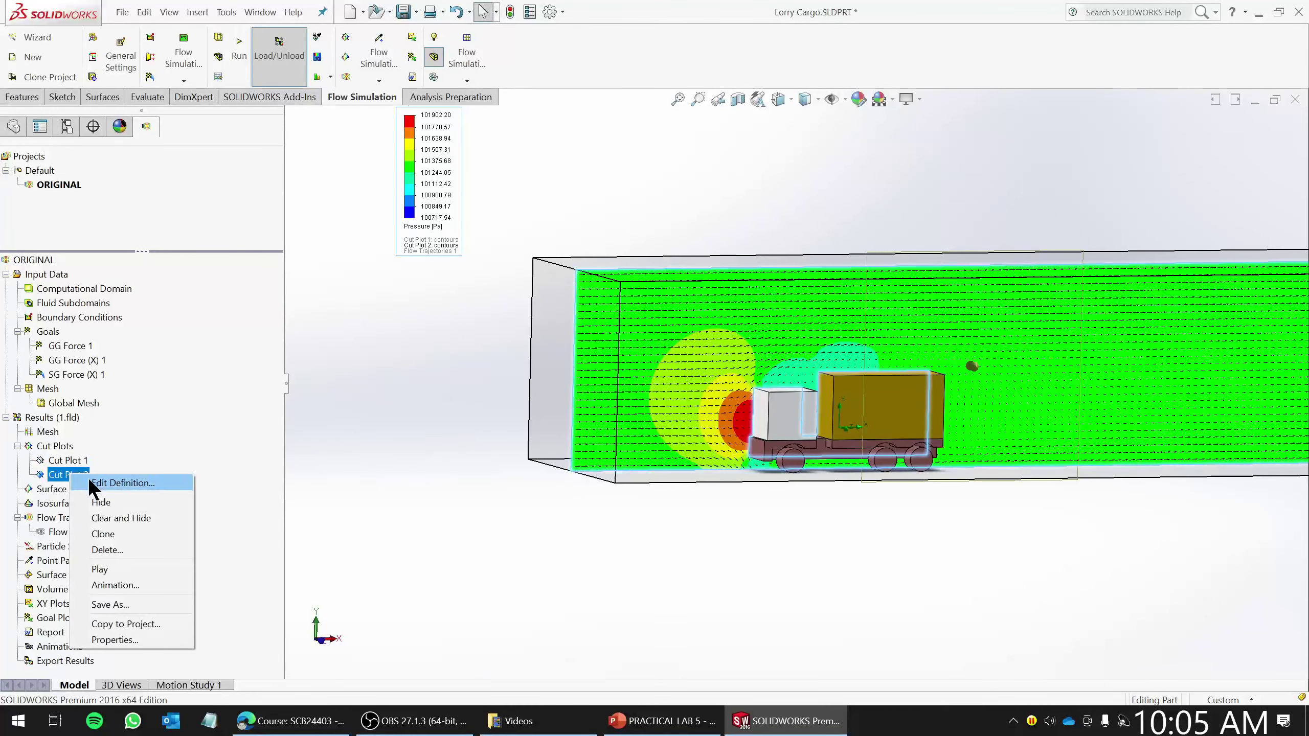
{"action": "left_click", "coordinate": [88, 480]}
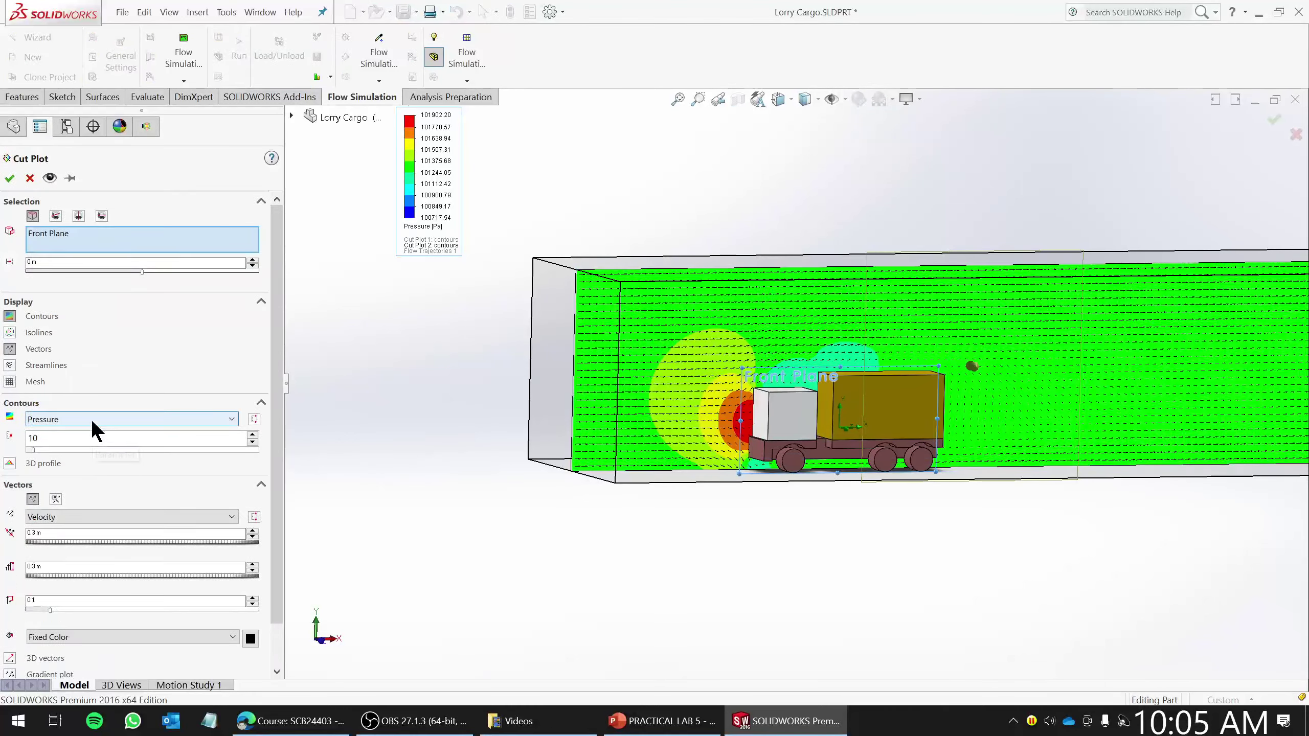
{"action": "left_click", "coordinate": [91, 419]}
{"action": "left_click", "coordinate": [57, 476]}
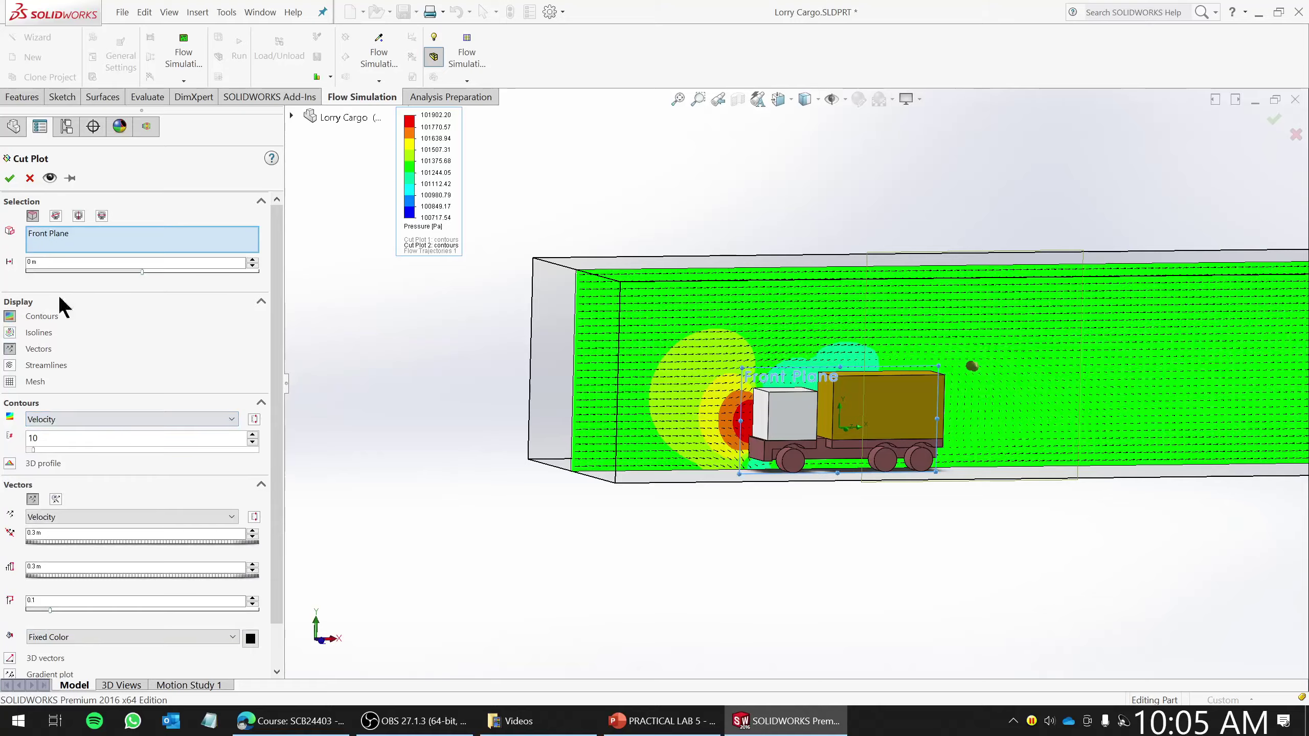
{"action": "left_click", "coordinate": [9, 178]}
- Examine the velocity cut plot around the lorry from an angle, then close up in the front view
{"action": "scroll", "coordinate": [712, 446], "scroll_direction": "down", "scroll_amount": 5}
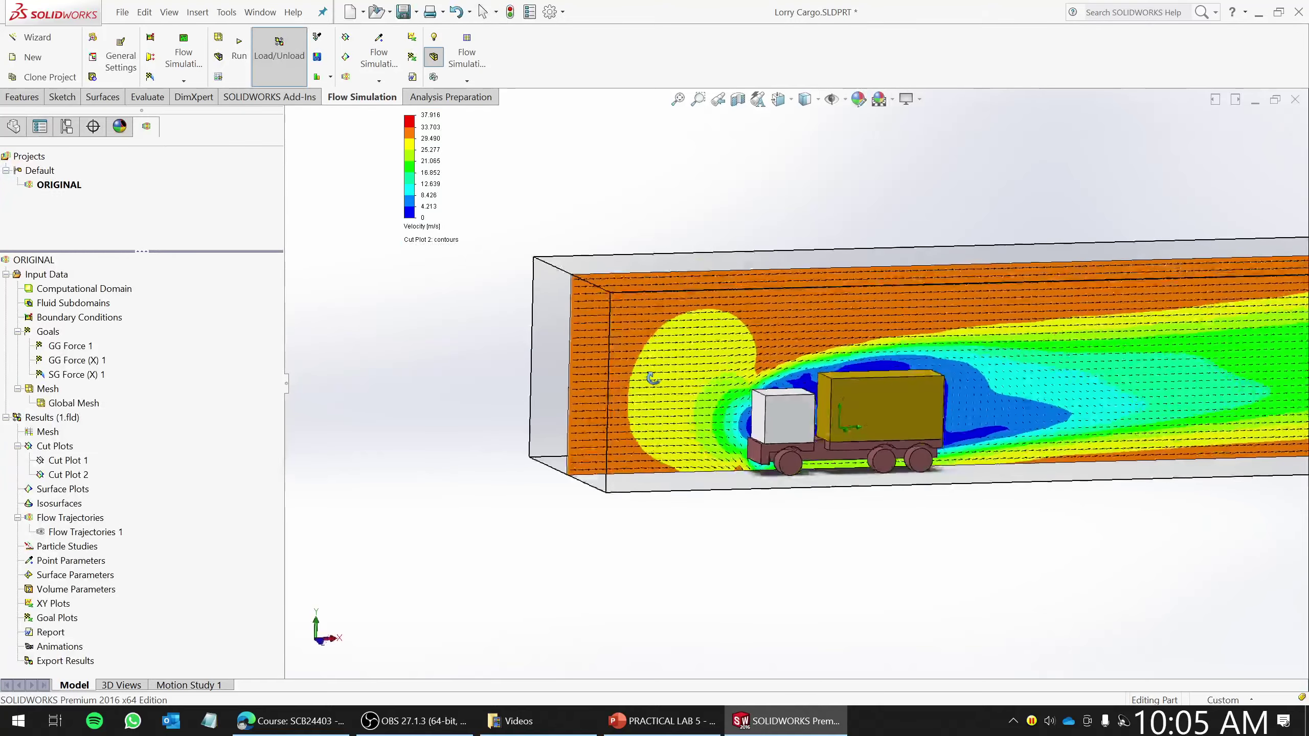
{"action": "scroll", "coordinate": [986, 347], "scroll_direction": "up", "scroll_amount": 4}
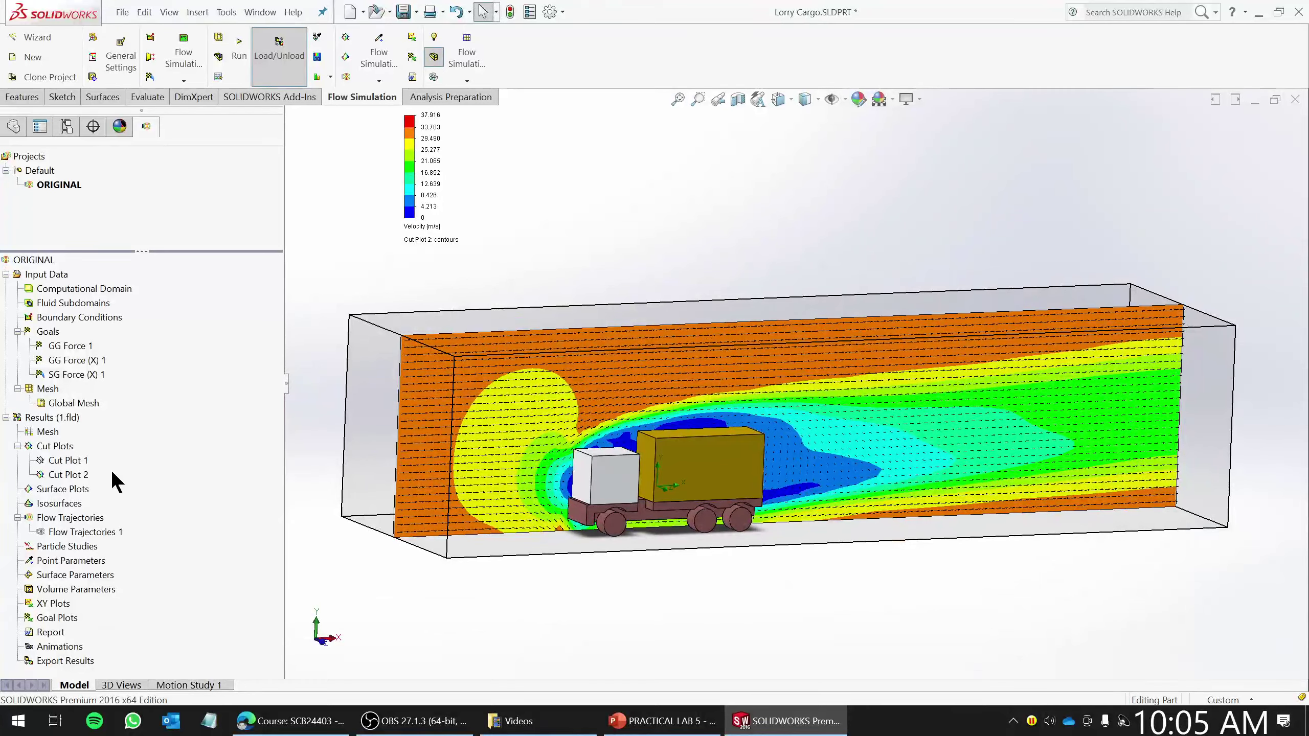
{"action": "left_click", "coordinate": [79, 459]}
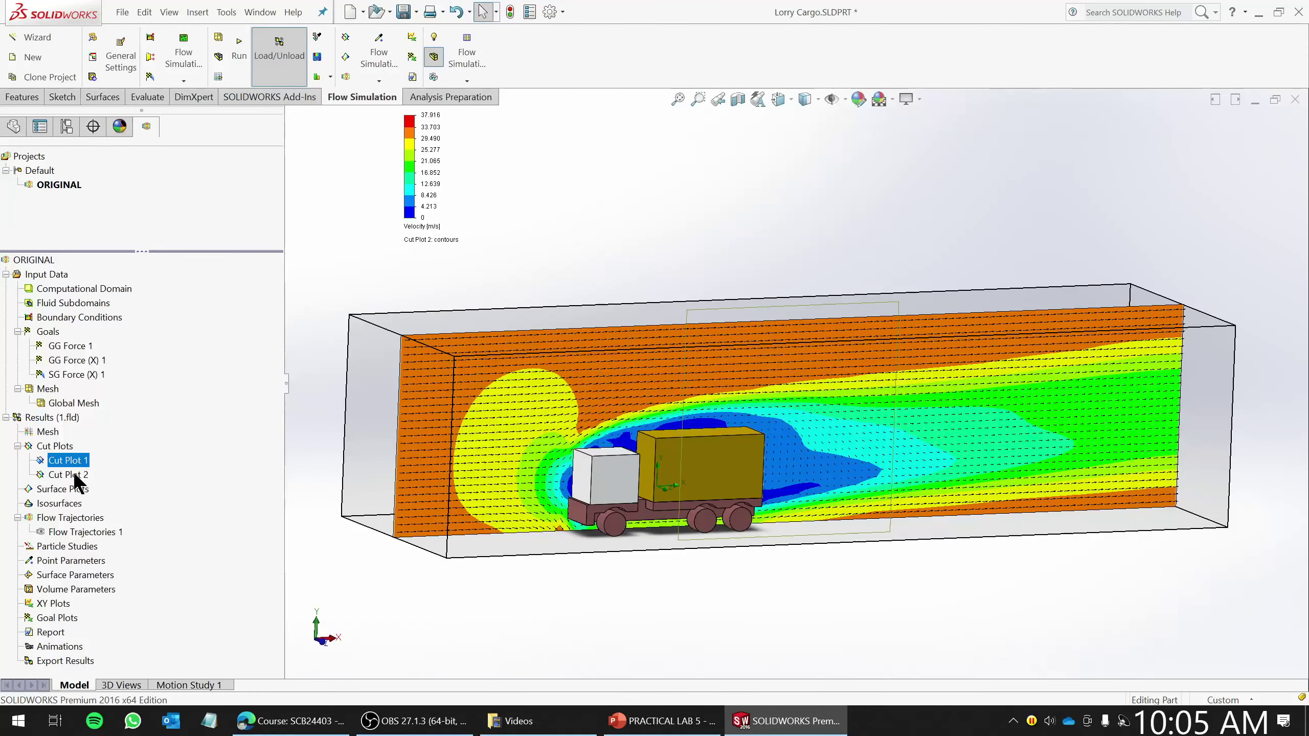
{"action": "left_click", "coordinate": [74, 475]}
{"action": "left_click", "coordinate": [678, 601]}
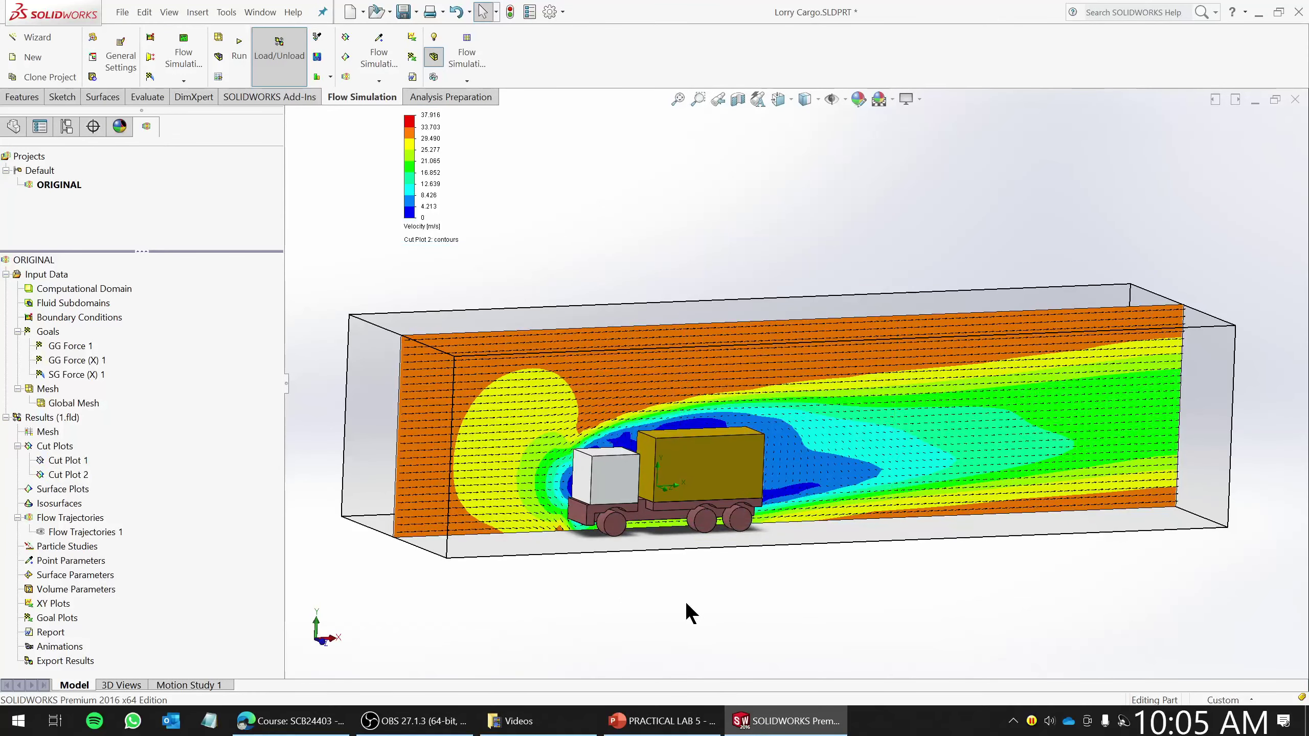
{"action": "key", "text": "ctrl+1"}
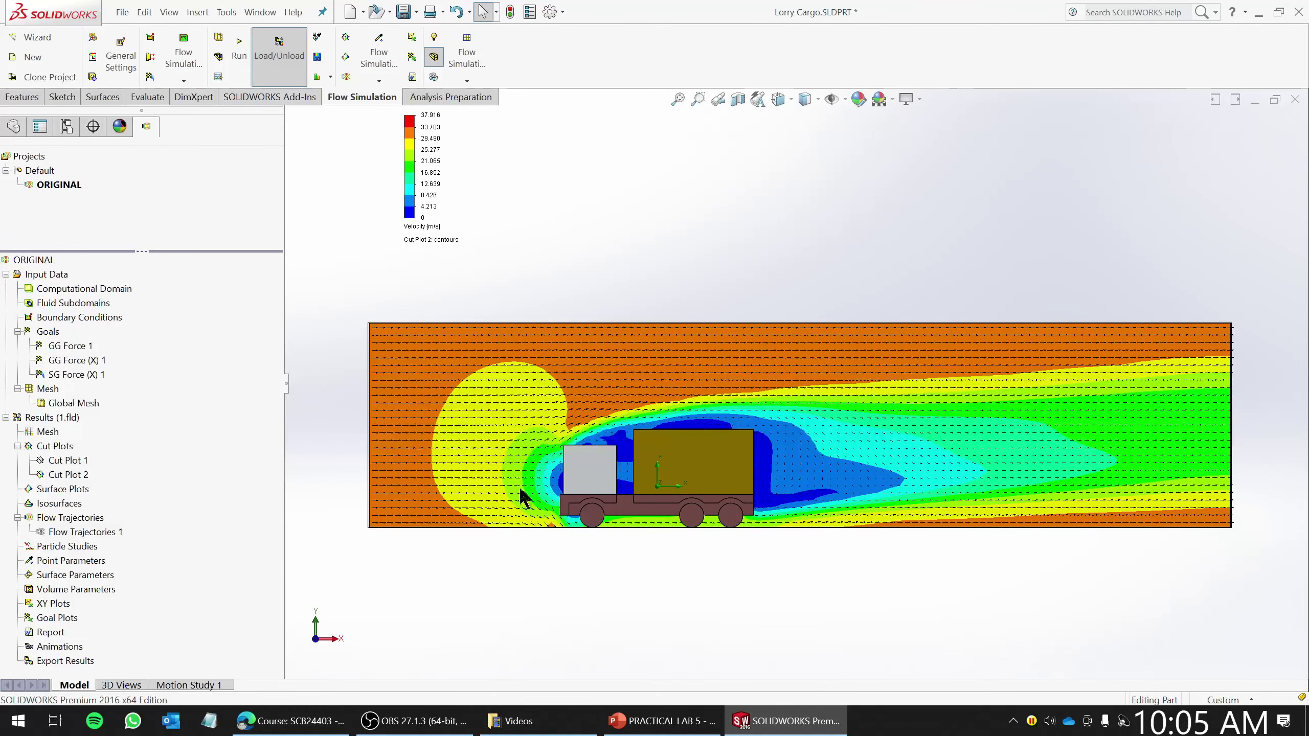
{"action": "scroll", "coordinate": [752, 438], "scroll_direction": "down", "scroll_amount": 2}
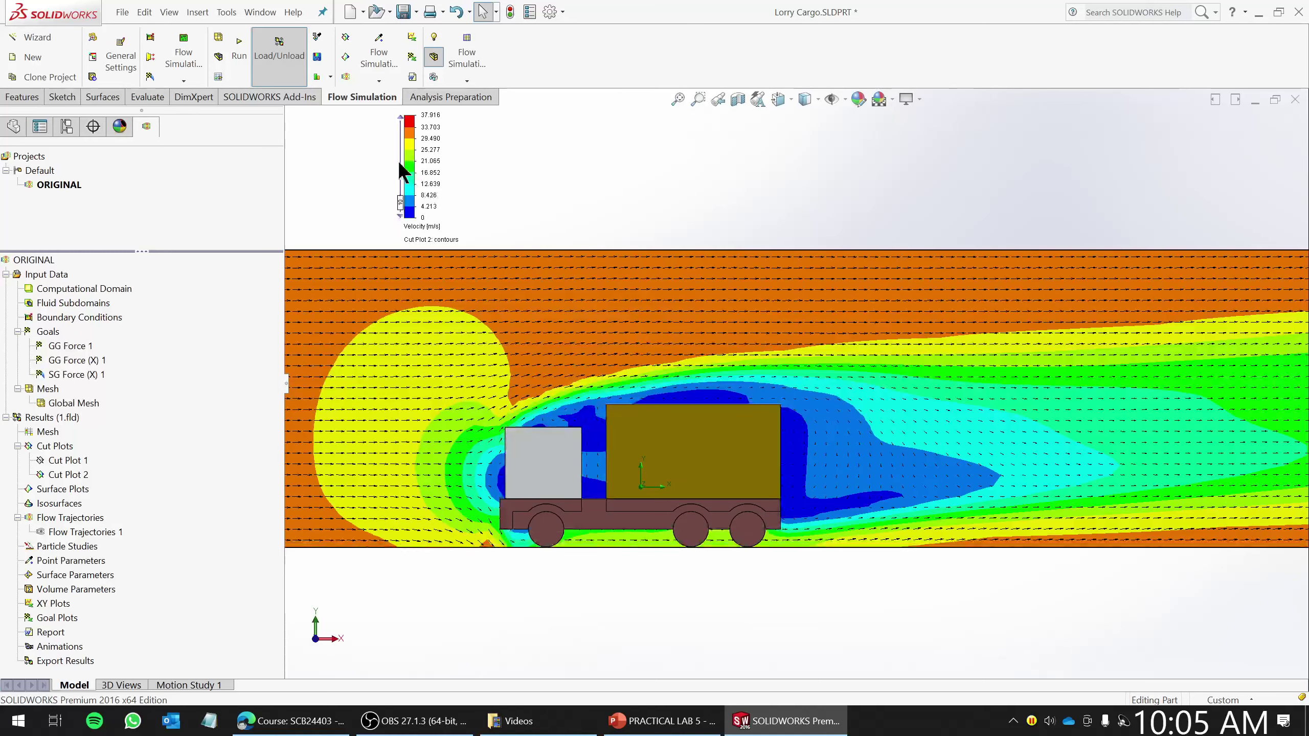
- Enable probing and probe the velocity at two points behind the cargo box and one near the domain's upper front corner
{"action": "left_click", "coordinate": [318, 36]}
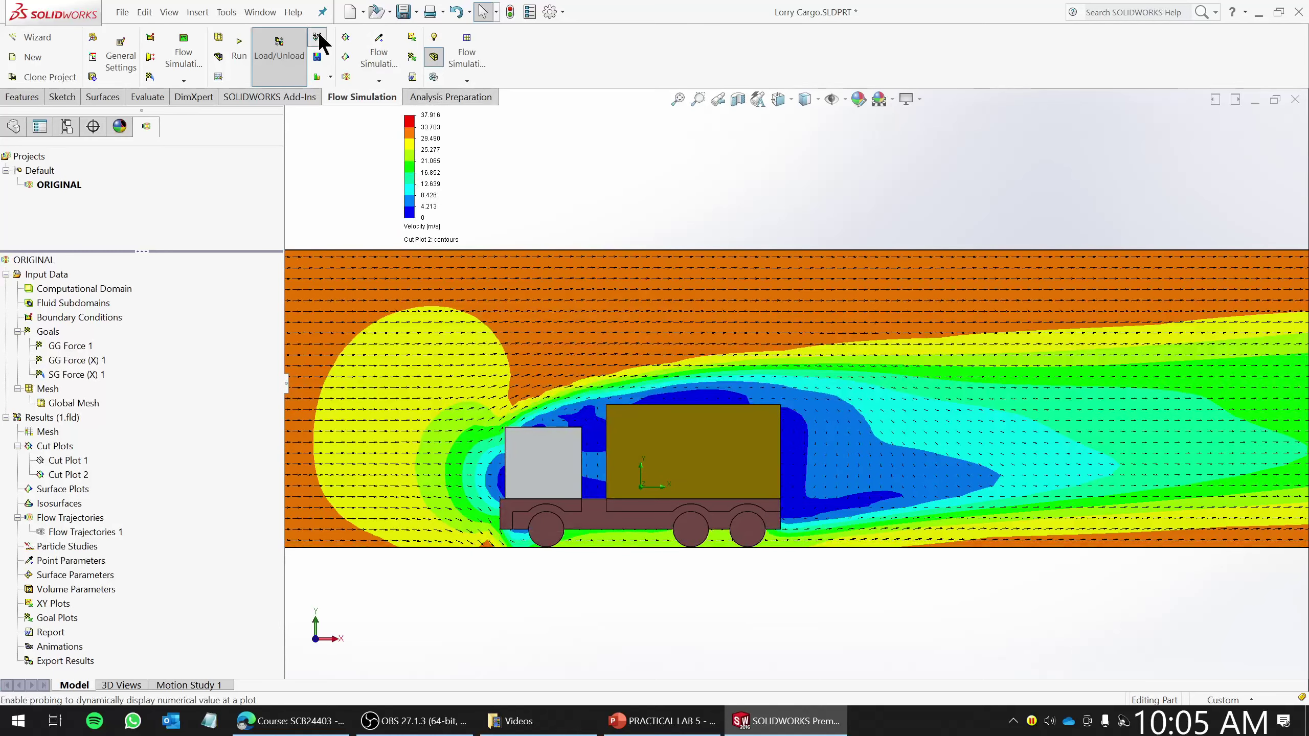
{"action": "left_click", "coordinate": [791, 458]}
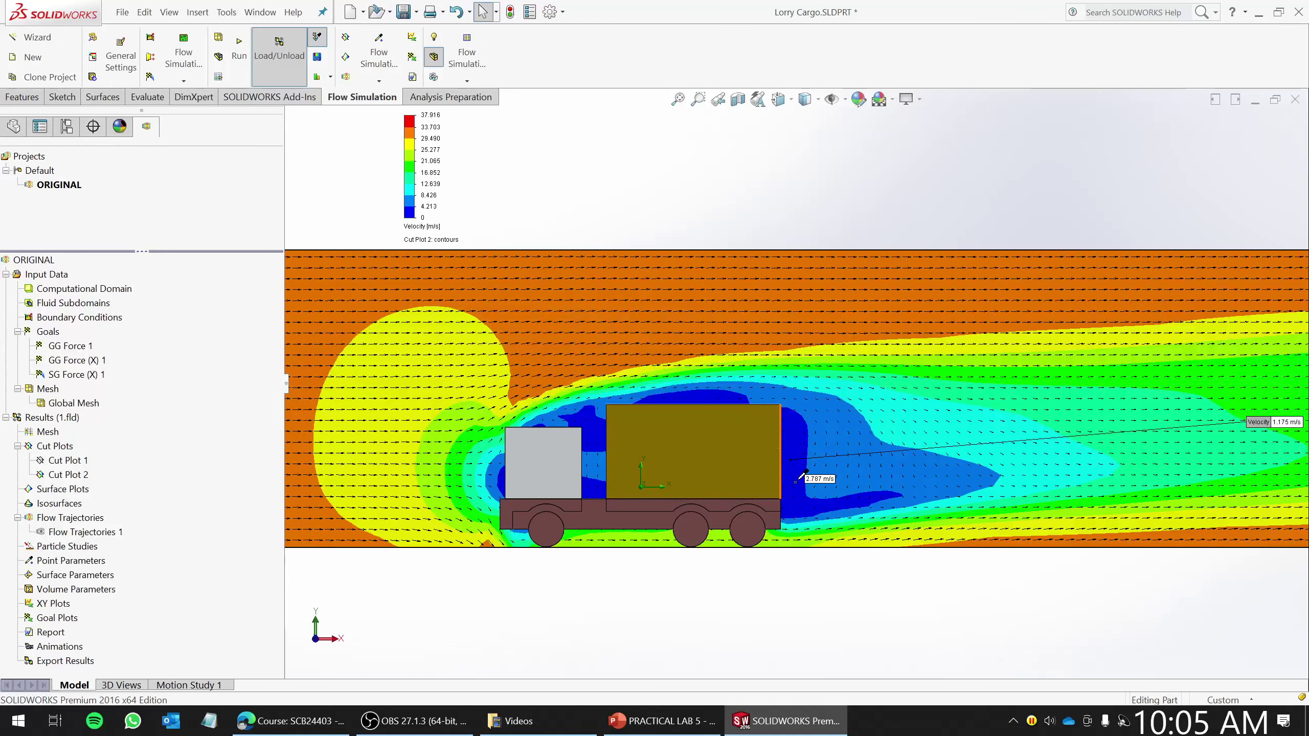
{"action": "left_click", "coordinate": [796, 482]}
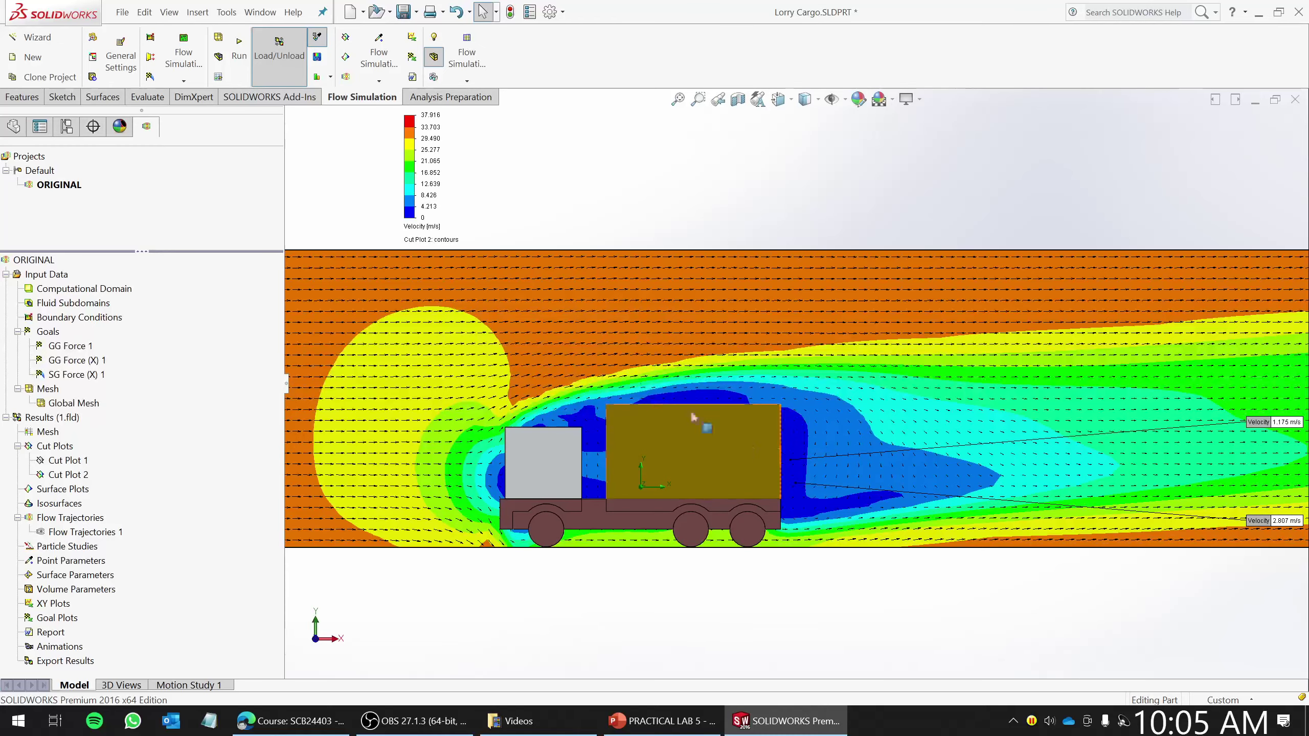
{"action": "scroll", "coordinate": [773, 376], "scroll_direction": "up", "scroll_amount": 3}
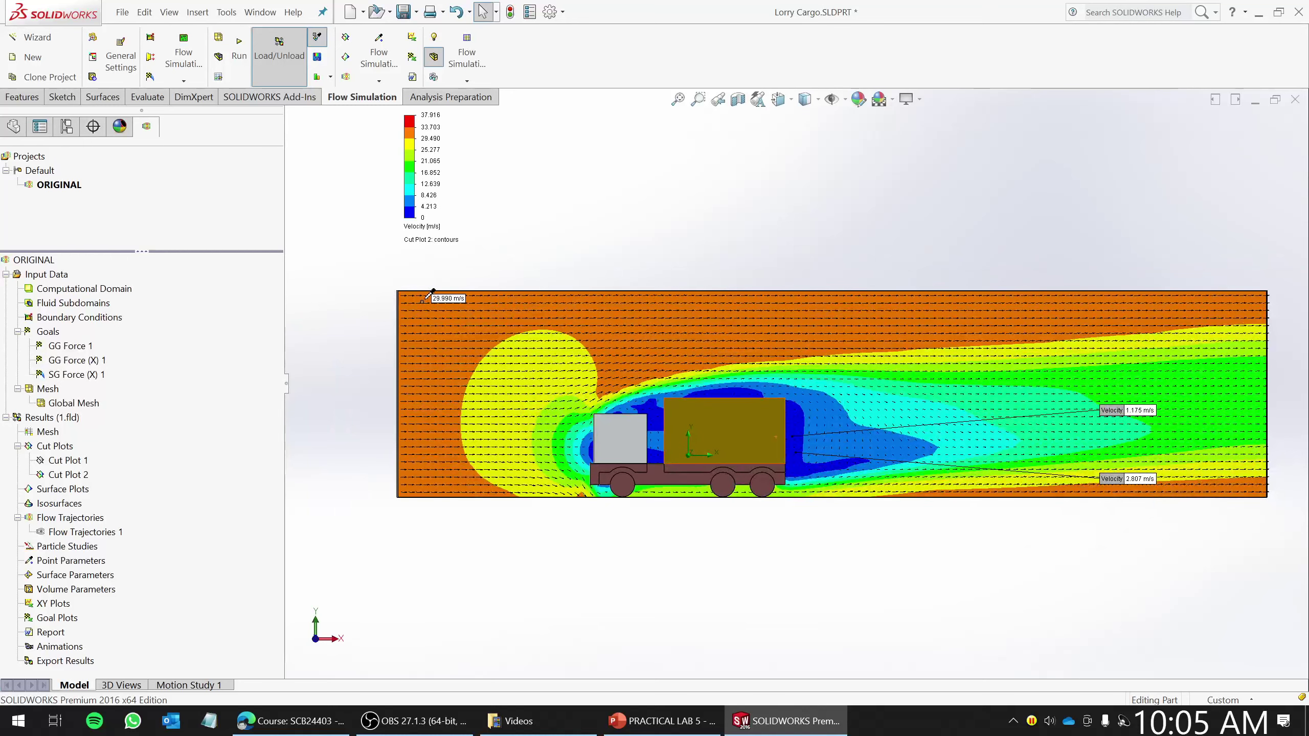
{"action": "left_click", "coordinate": [423, 300]}
- Probe the velocity at more points in the wake behind the chassis and cargo box
{"action": "scroll", "coordinate": [807, 486], "scroll_direction": "down", "scroll_amount": 5}
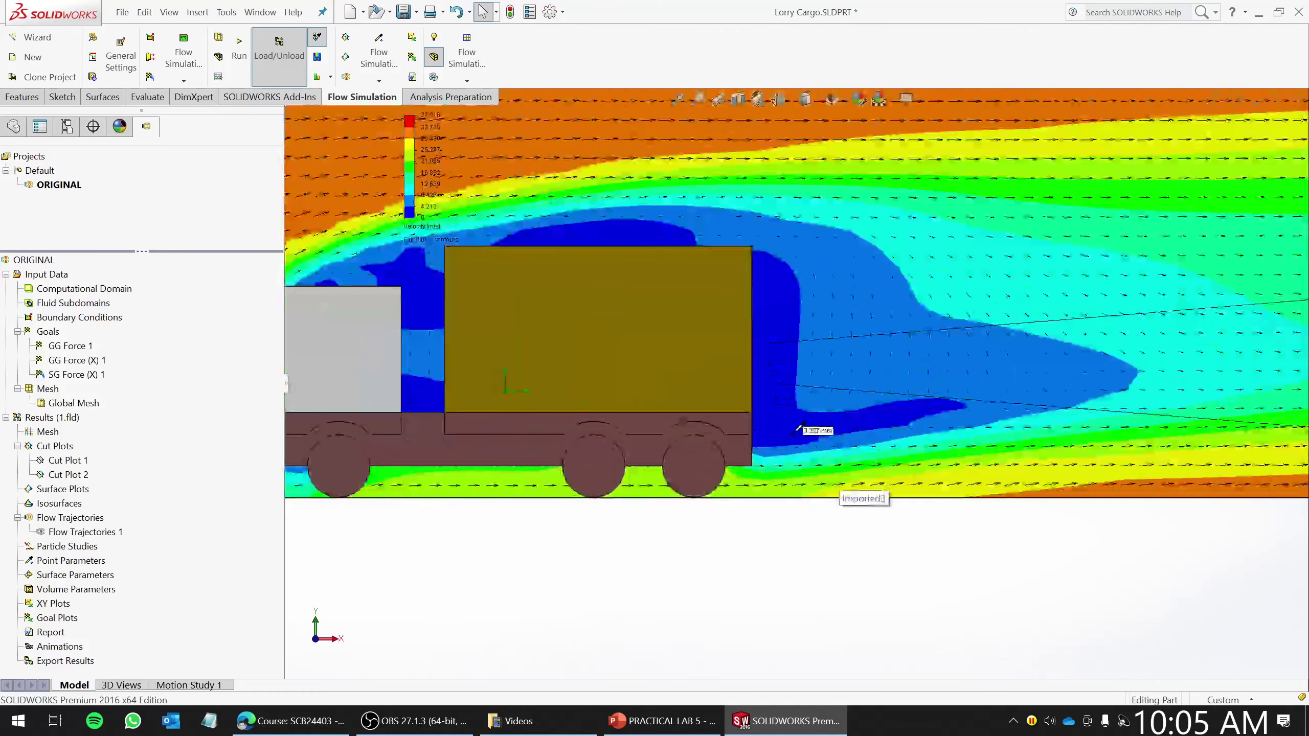
{"action": "left_click", "coordinate": [779, 429]}
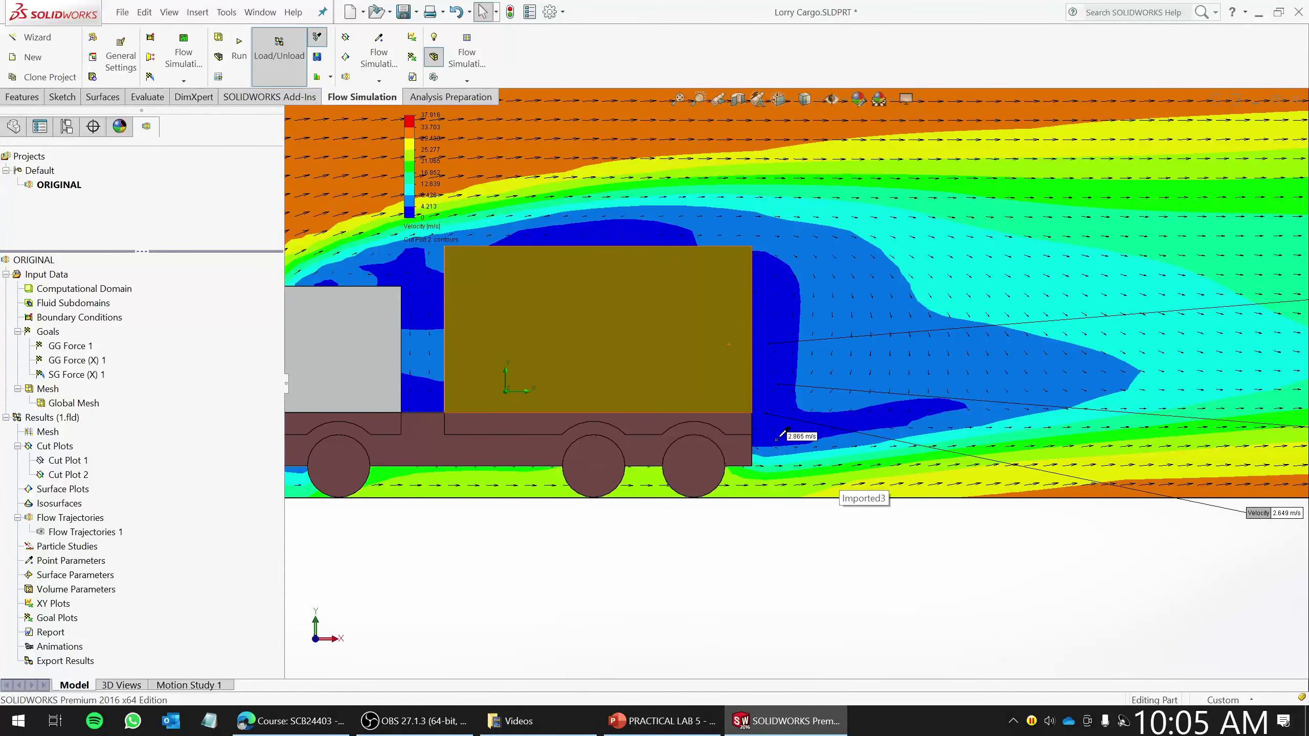
{"action": "left_click", "coordinate": [776, 439]}
{"action": "left_click", "coordinate": [821, 369]}
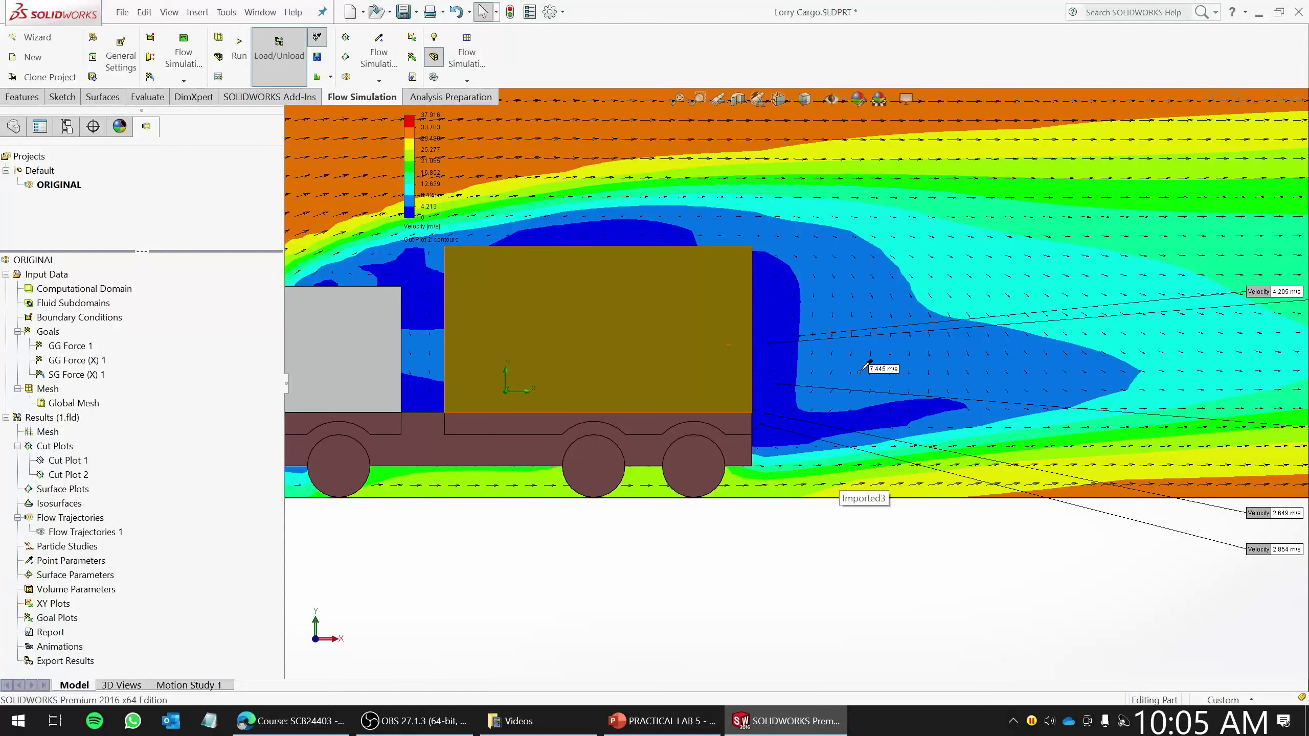
{"action": "left_click", "coordinate": [859, 372]}
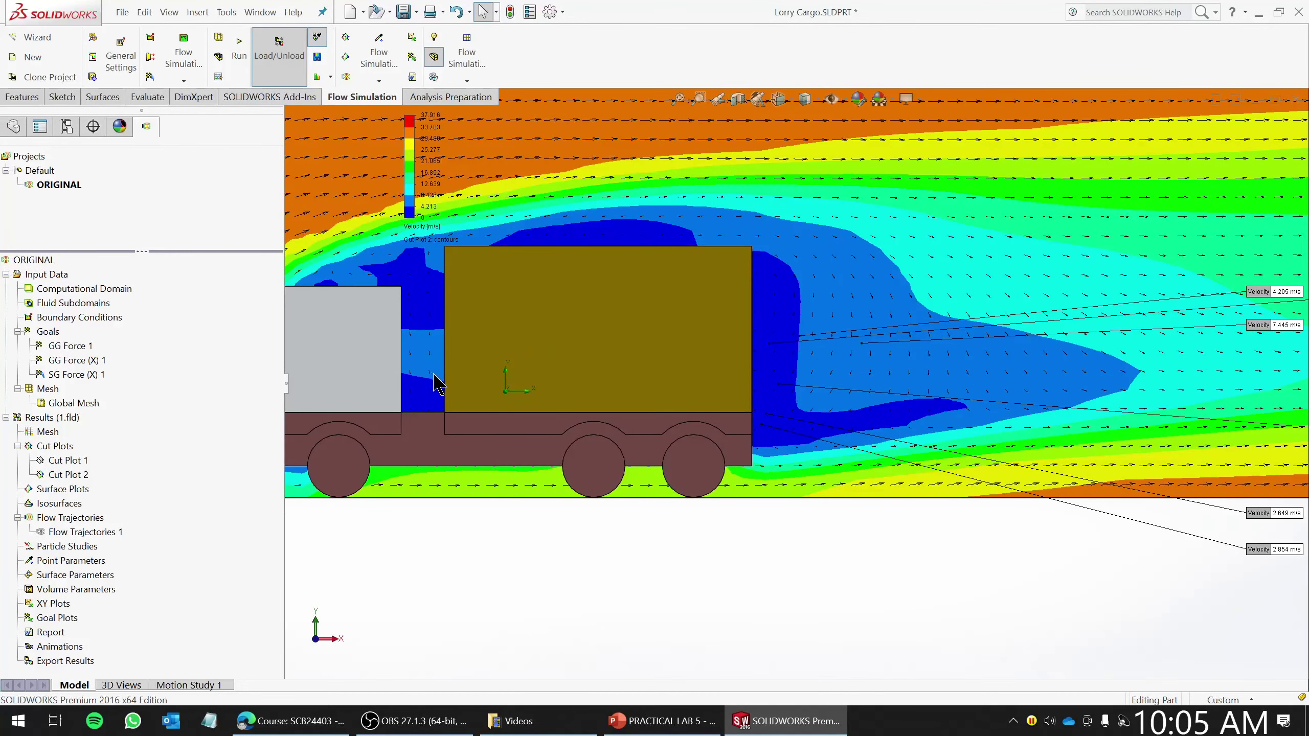
{"action": "scroll", "coordinate": [433, 384], "scroll_direction": "up", "scroll_amount": 2}
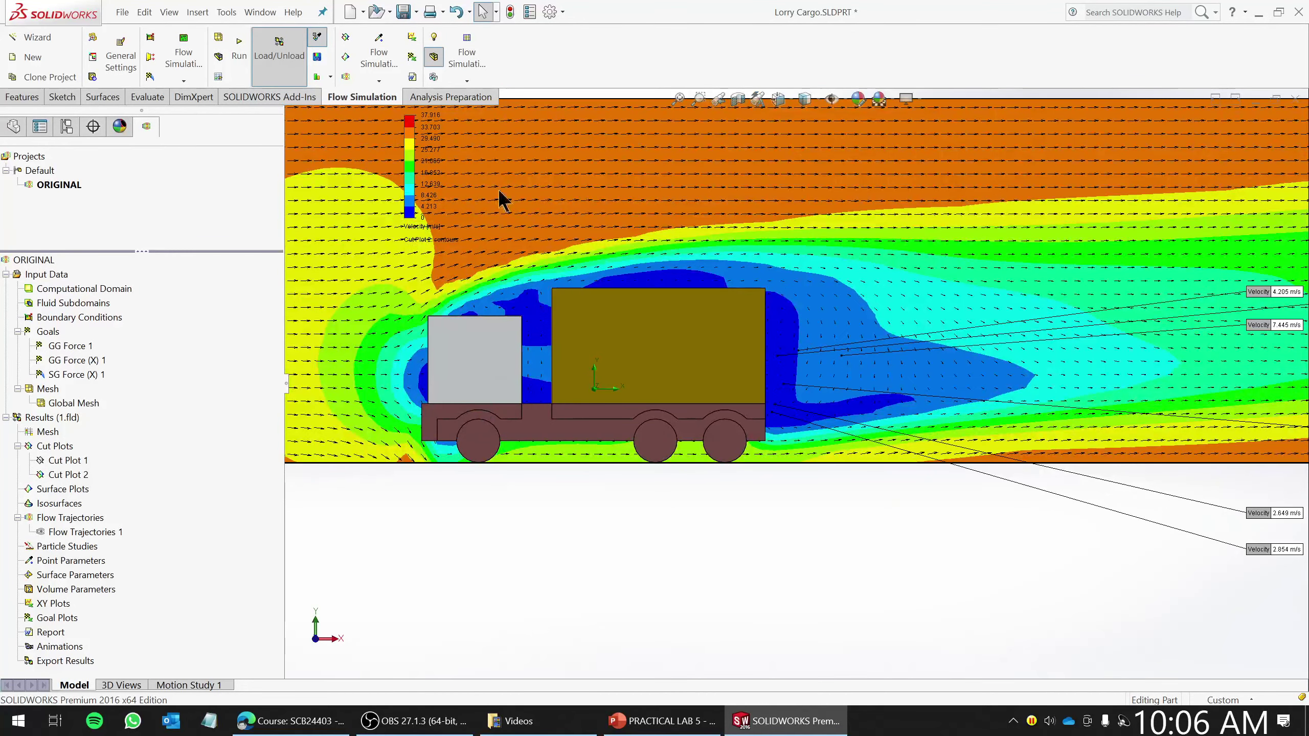
{"action": "left_click", "coordinate": [317, 35]}
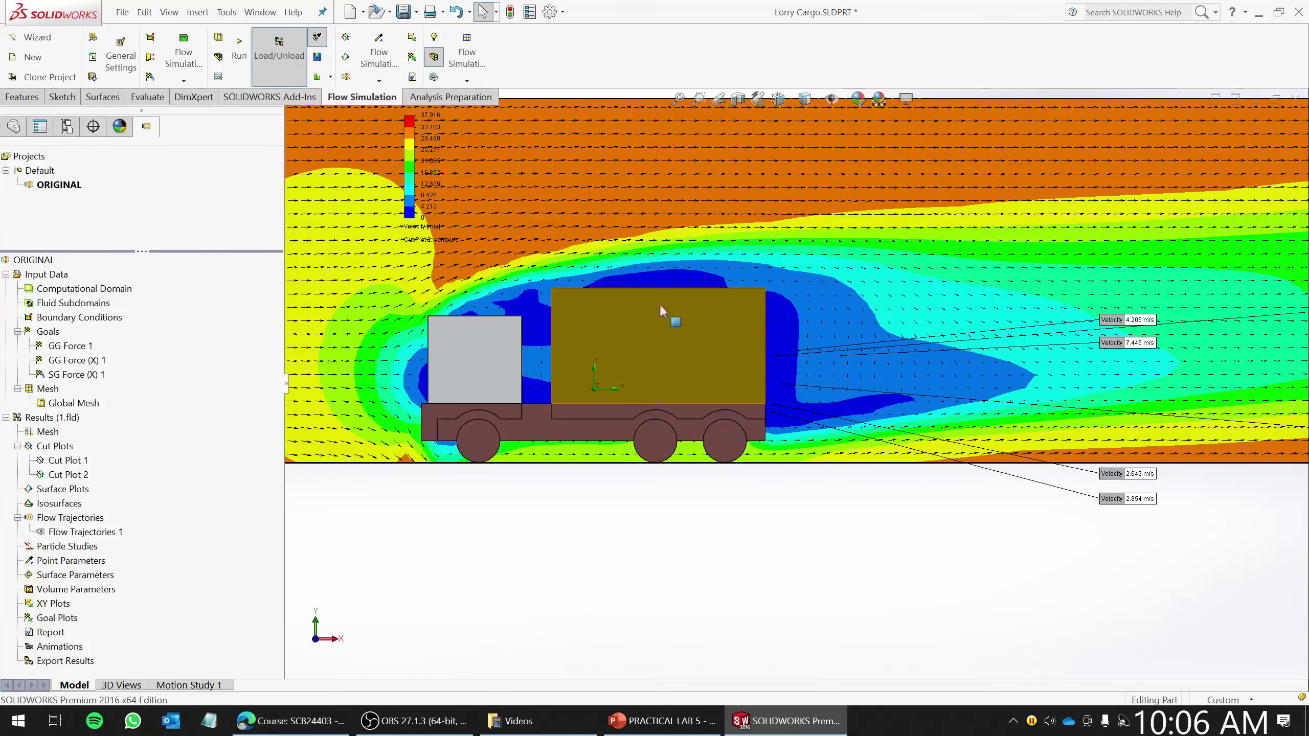
- Clear and hide Cut Plot 2 so that no cut plot is displayed around the lorry
{"action": "scroll", "coordinate": [796, 383], "scroll_direction": "up", "scroll_amount": 3}
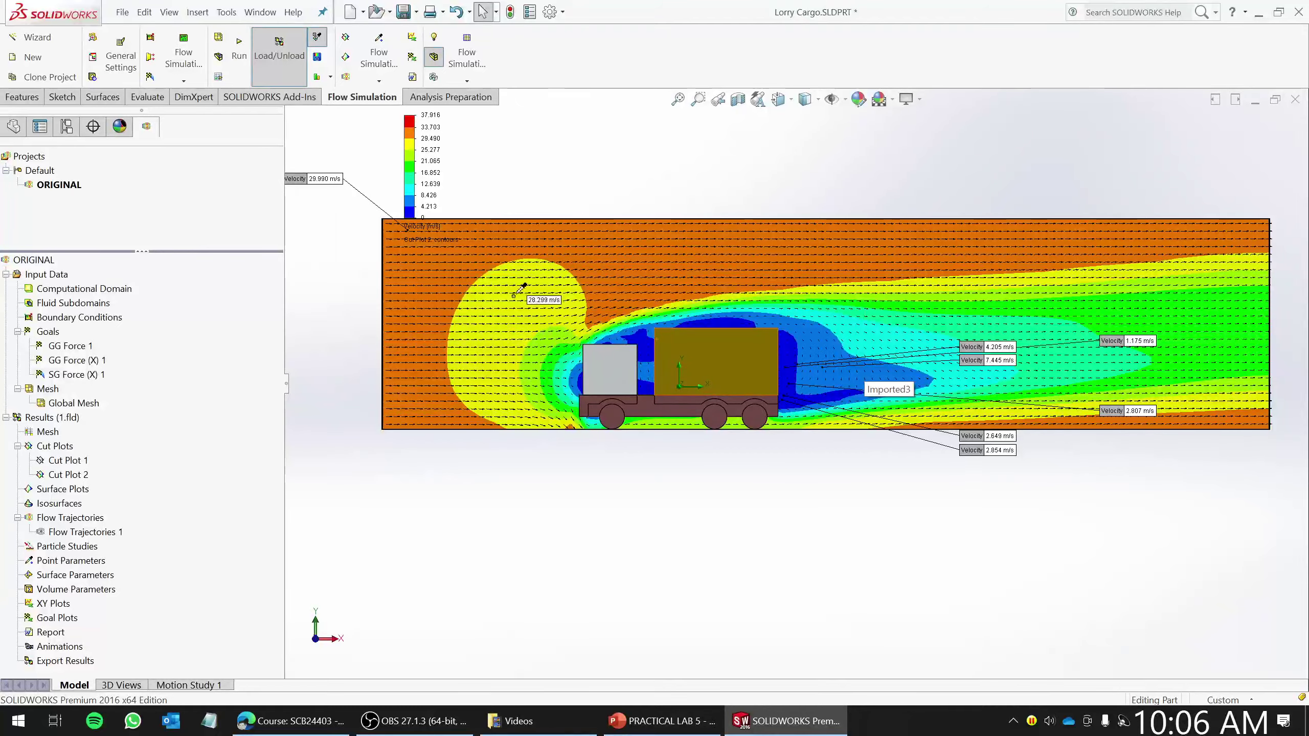
{"action": "key", "text": "ctrl+7"}
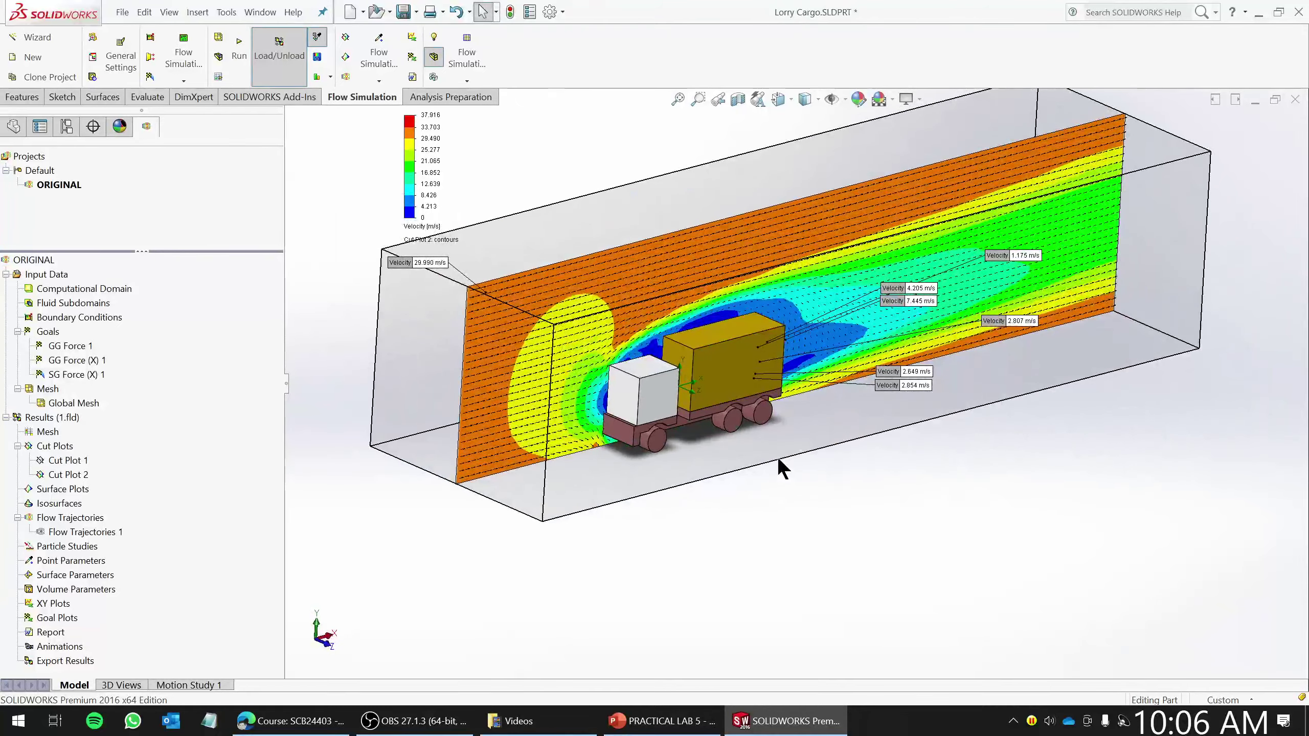
{"action": "middle_click_drag", "start_coordinate": [777, 456], "coordinate": [752, 467]}
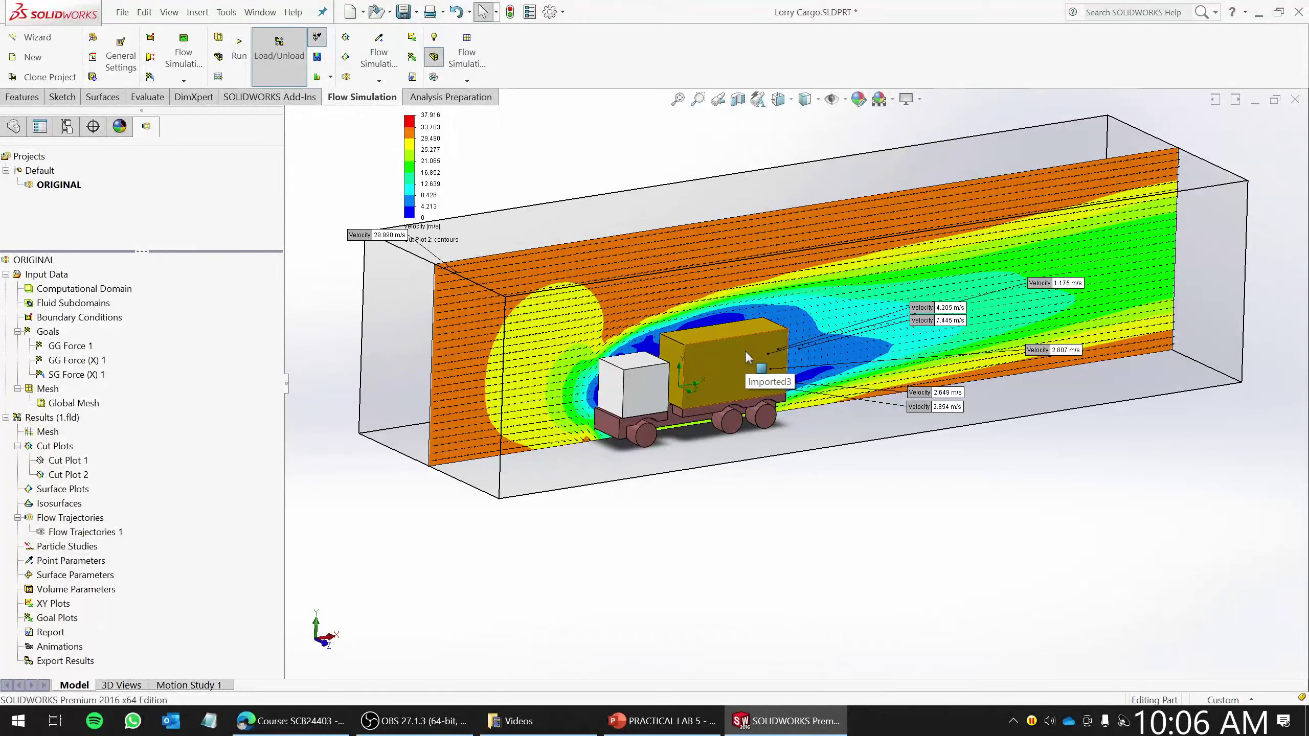
{"action": "right_click", "coordinate": [83, 530]}
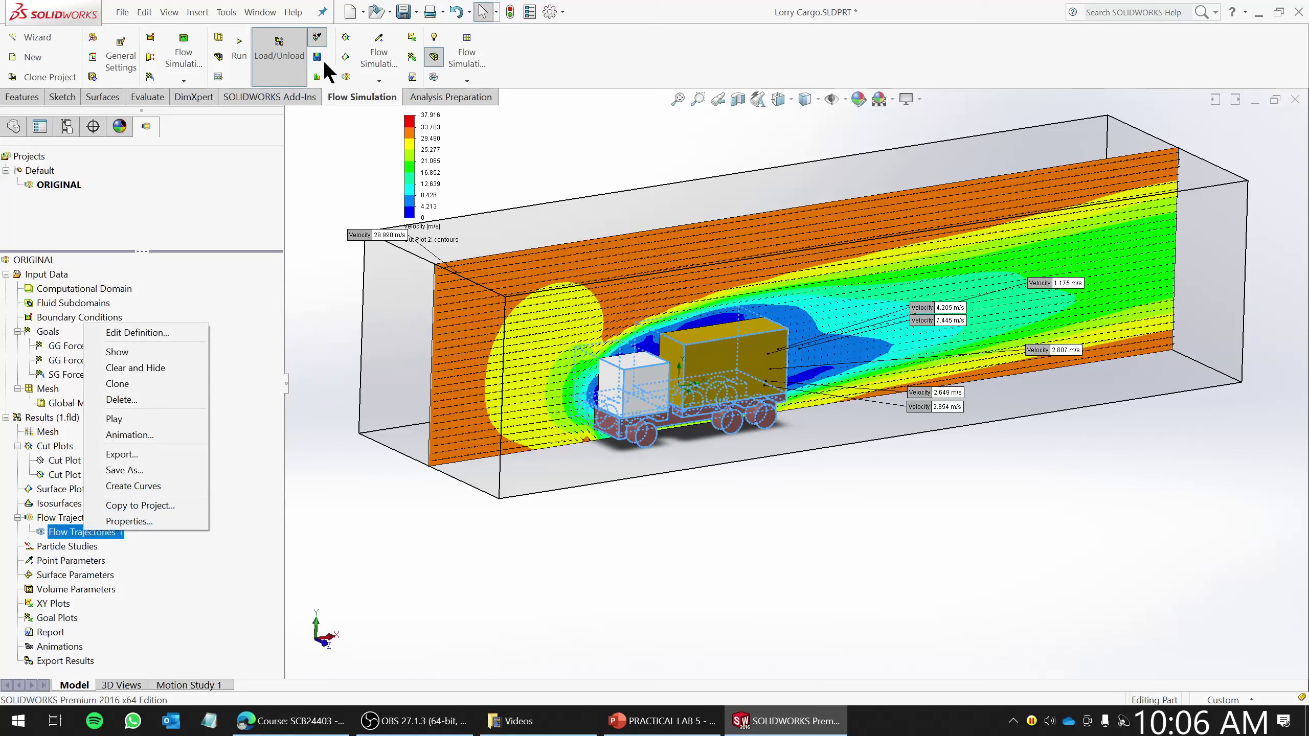
{"action": "left_click", "coordinate": [57, 466]}
{"action": "right_click", "coordinate": [55, 469]}
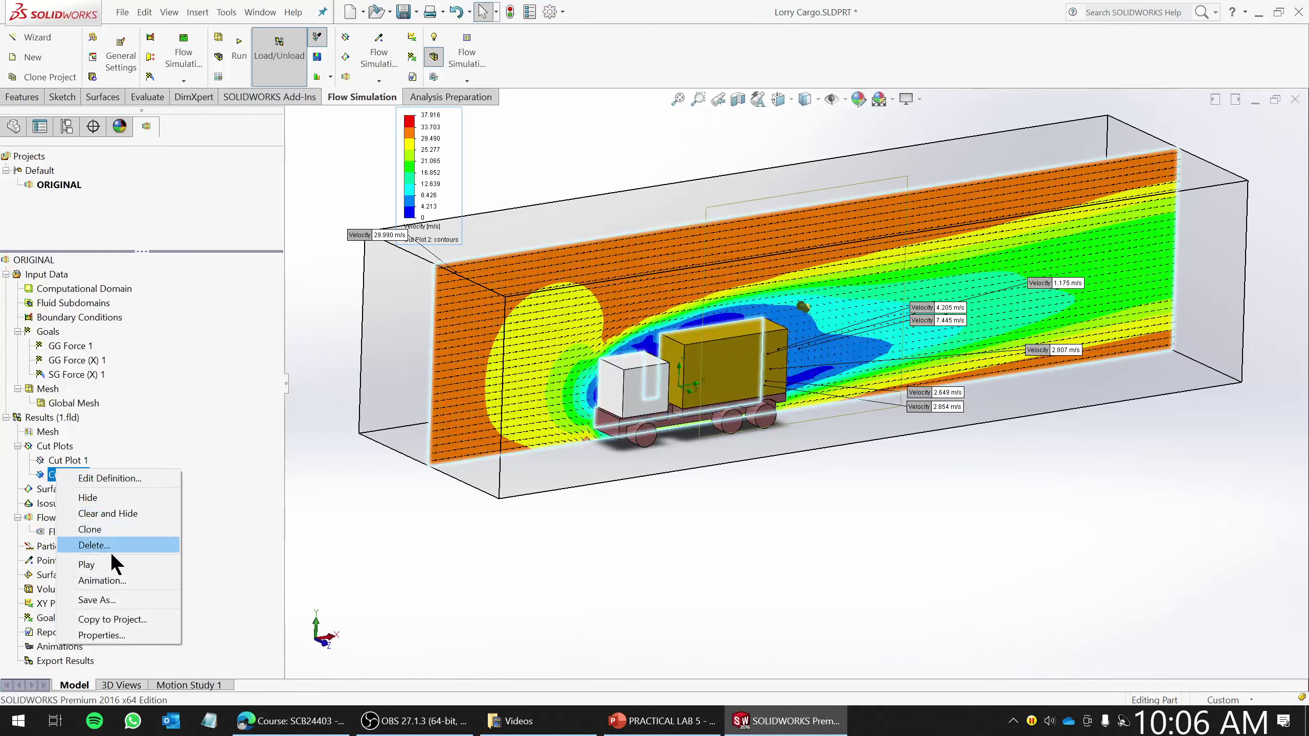
{"action": "left_click", "coordinate": [105, 514]}
- Insert a surface plot on all faces of the lorry with Pressure as its contour parameter
{"action": "middle_click_drag", "start_coordinate": [828, 538], "coordinate": [840, 522]}
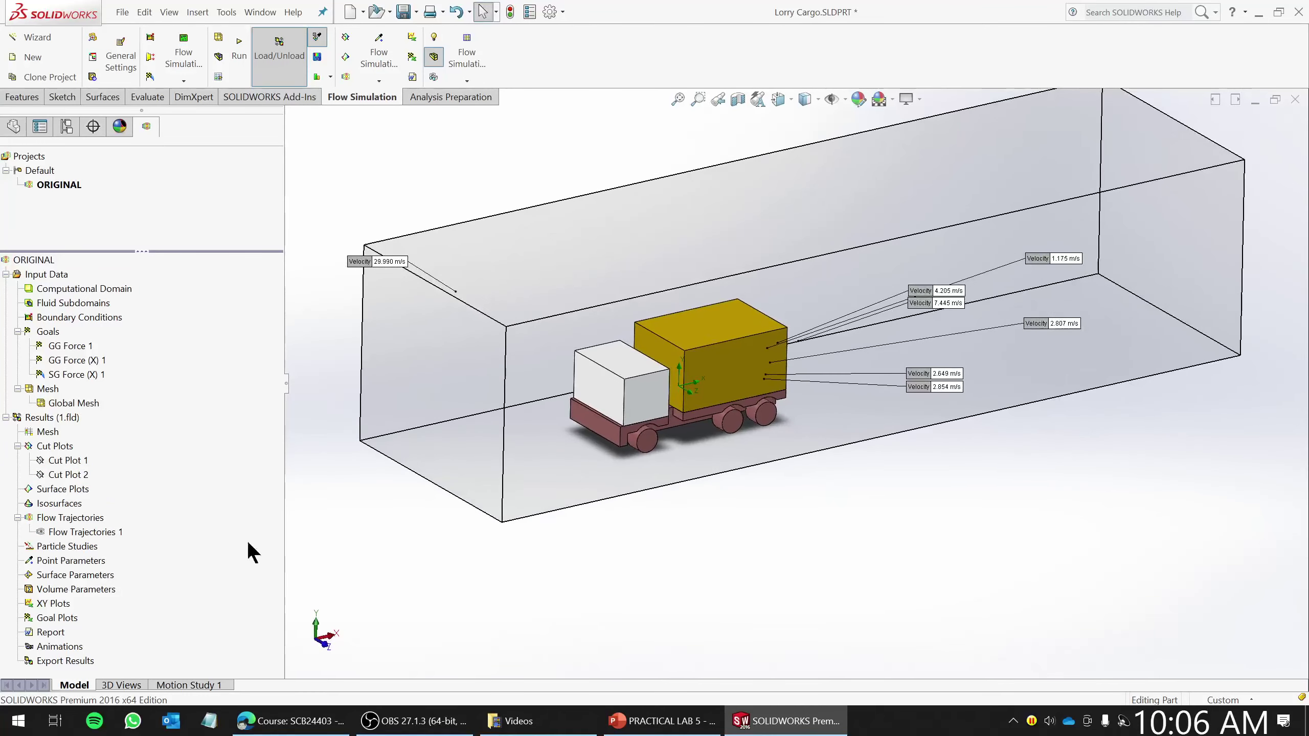
{"action": "right_click", "coordinate": [61, 487]}
{"action": "left_click", "coordinate": [101, 494]}
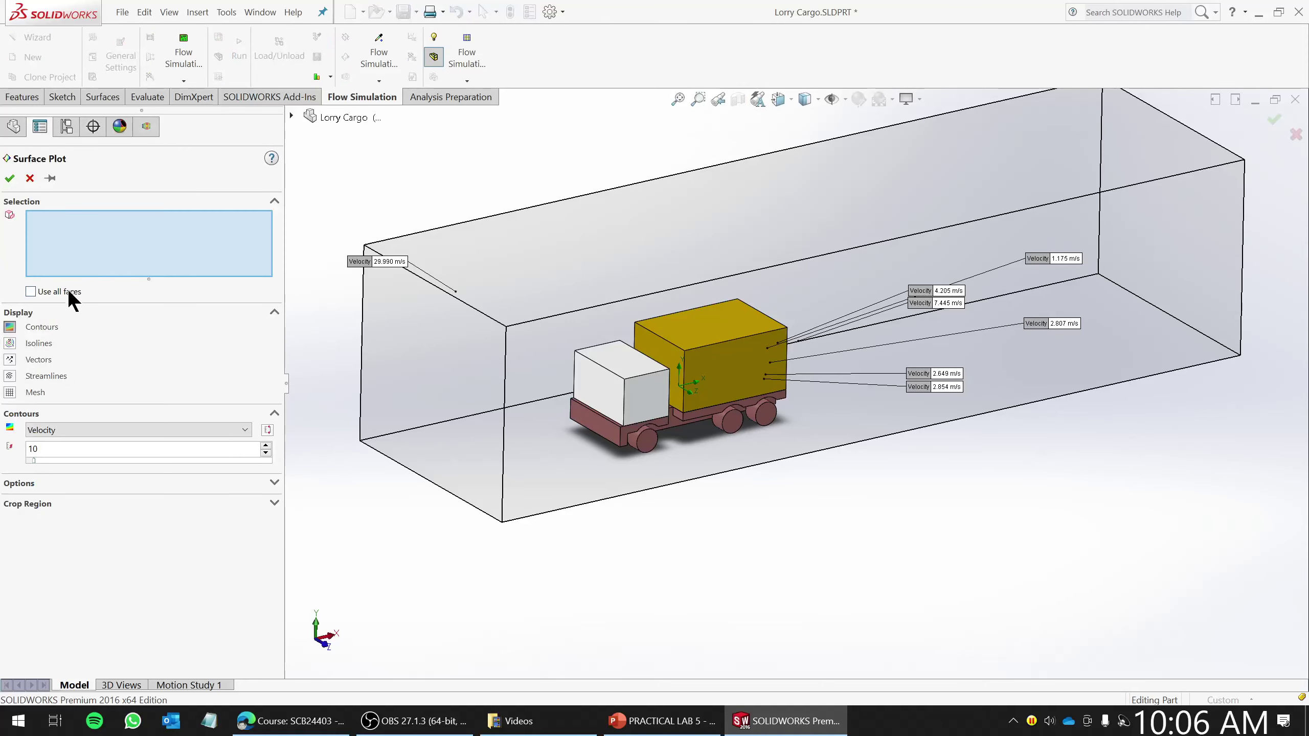
{"action": "left_click", "coordinate": [31, 292]}
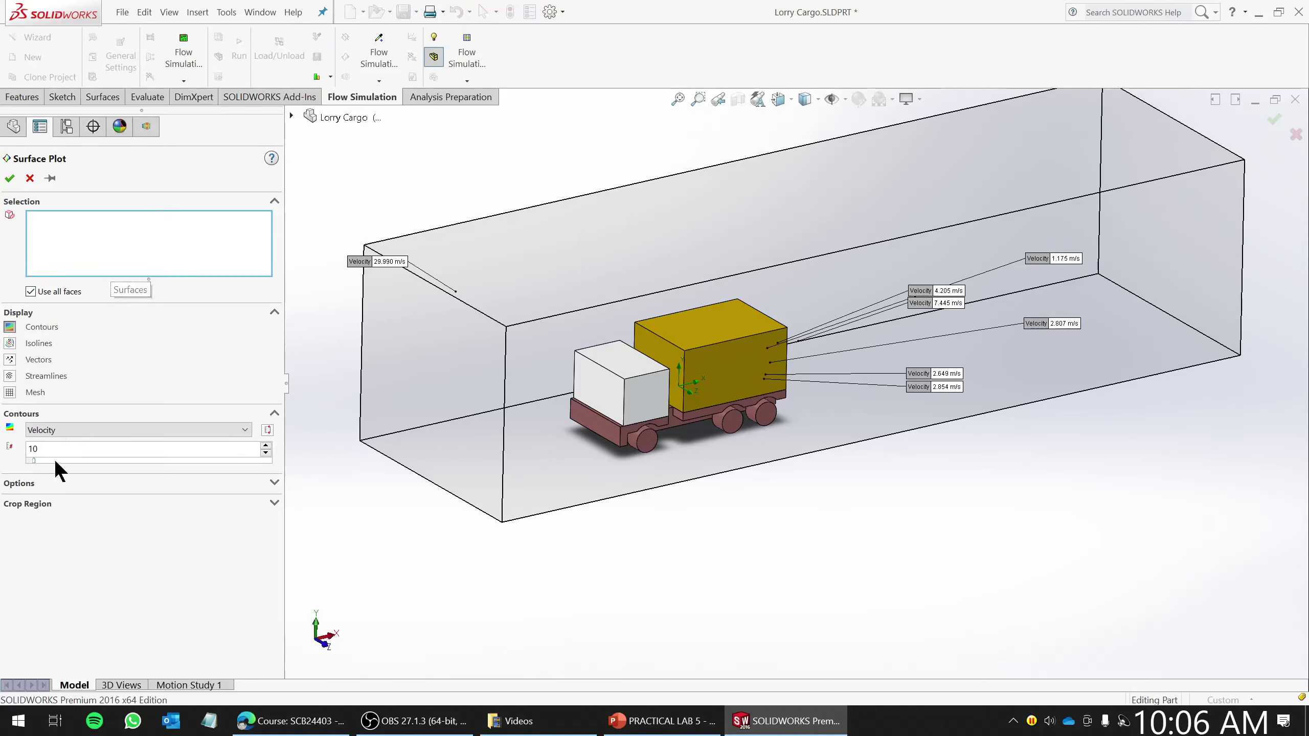
{"action": "left_click", "coordinate": [65, 430]}
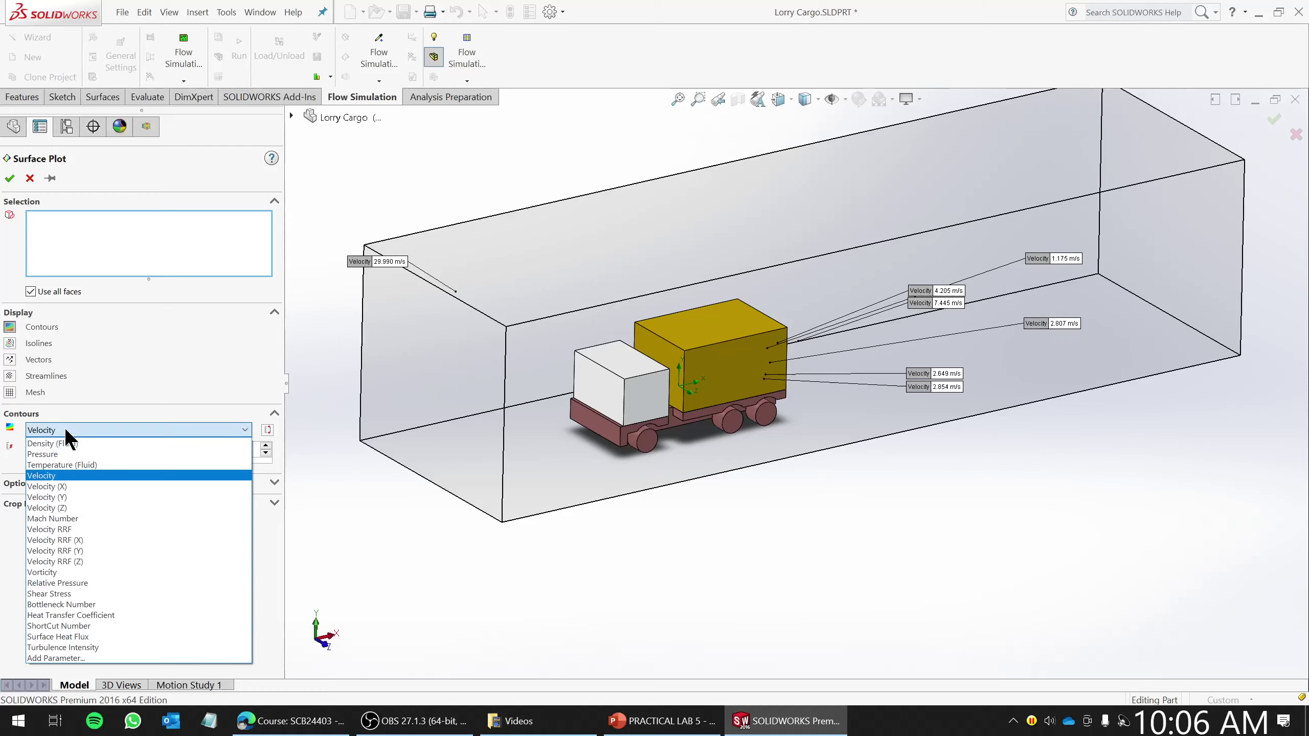
{"action": "left_click", "coordinate": [45, 454]}
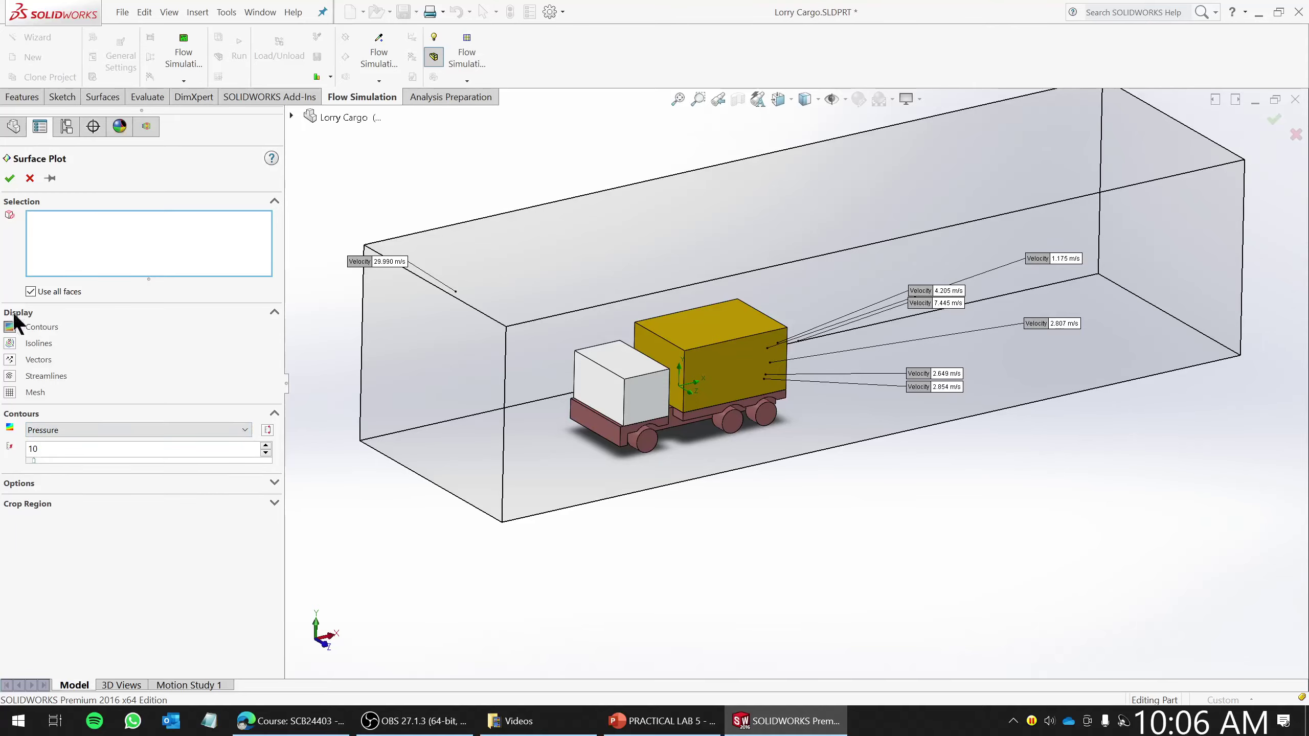
{"action": "left_click", "coordinate": [9, 178]}
- Inspect the pressure contours on the lorry's surfaces up close and from different angles
{"action": "scroll", "coordinate": [891, 470], "scroll_direction": "down", "scroll_amount": 5}
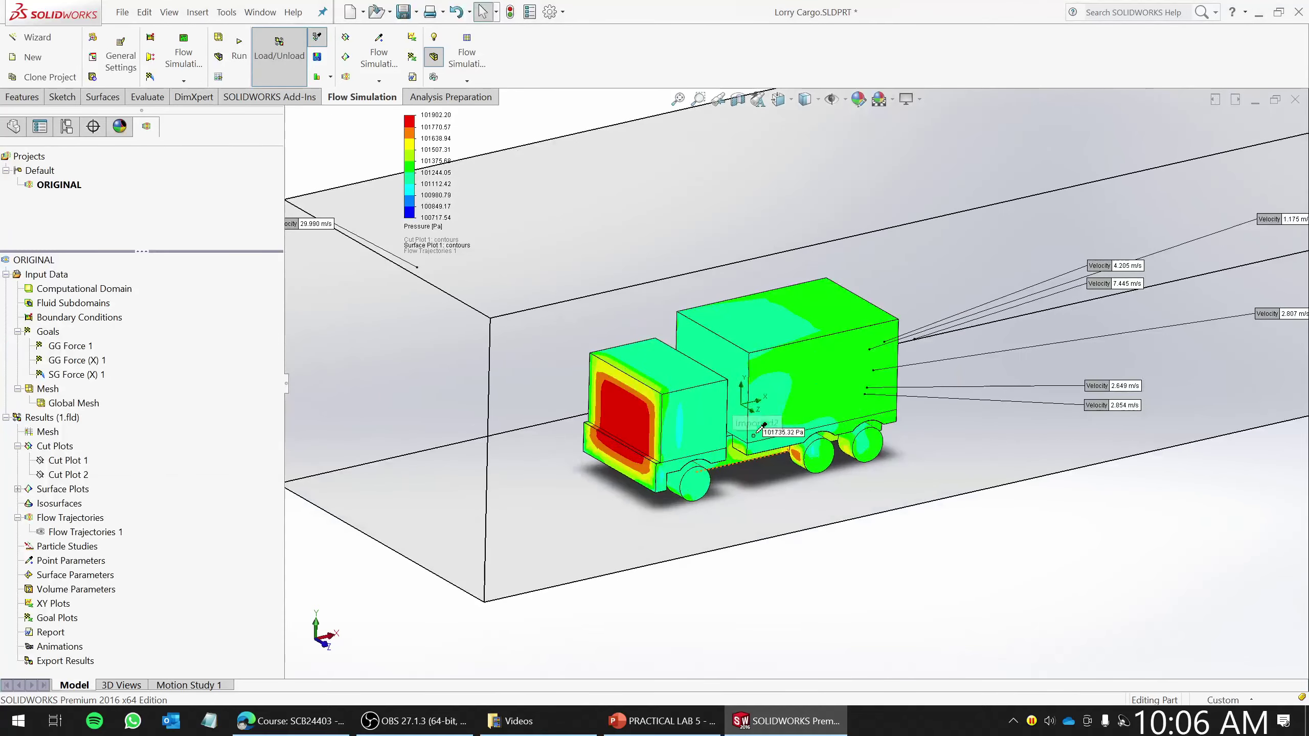
{"action": "middle_click_drag", "start_coordinate": [767, 315], "coordinate": [726, 443]}
{"action": "scroll", "coordinate": [784, 382], "scroll_direction": "down", "scroll_amount": 5}
{"action": "scroll", "coordinate": [783, 382], "scroll_direction": "up", "scroll_amount": 3}
{"action": "scroll", "coordinate": [727, 442], "scroll_direction": "up", "scroll_amount": 2}
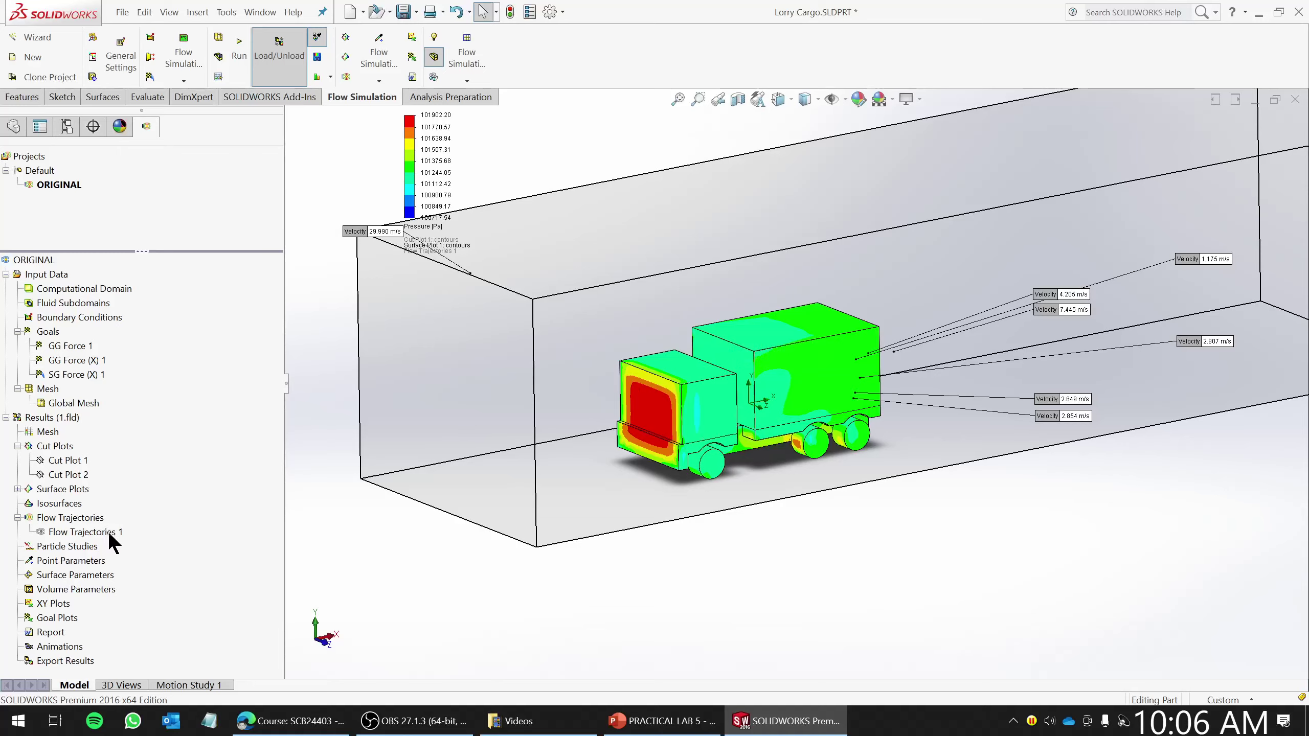
- Insert an isosurface with Pressure as its parameter at the default value, checking which turbulence parameters can be added
{"action": "right_click", "coordinate": [62, 502]}
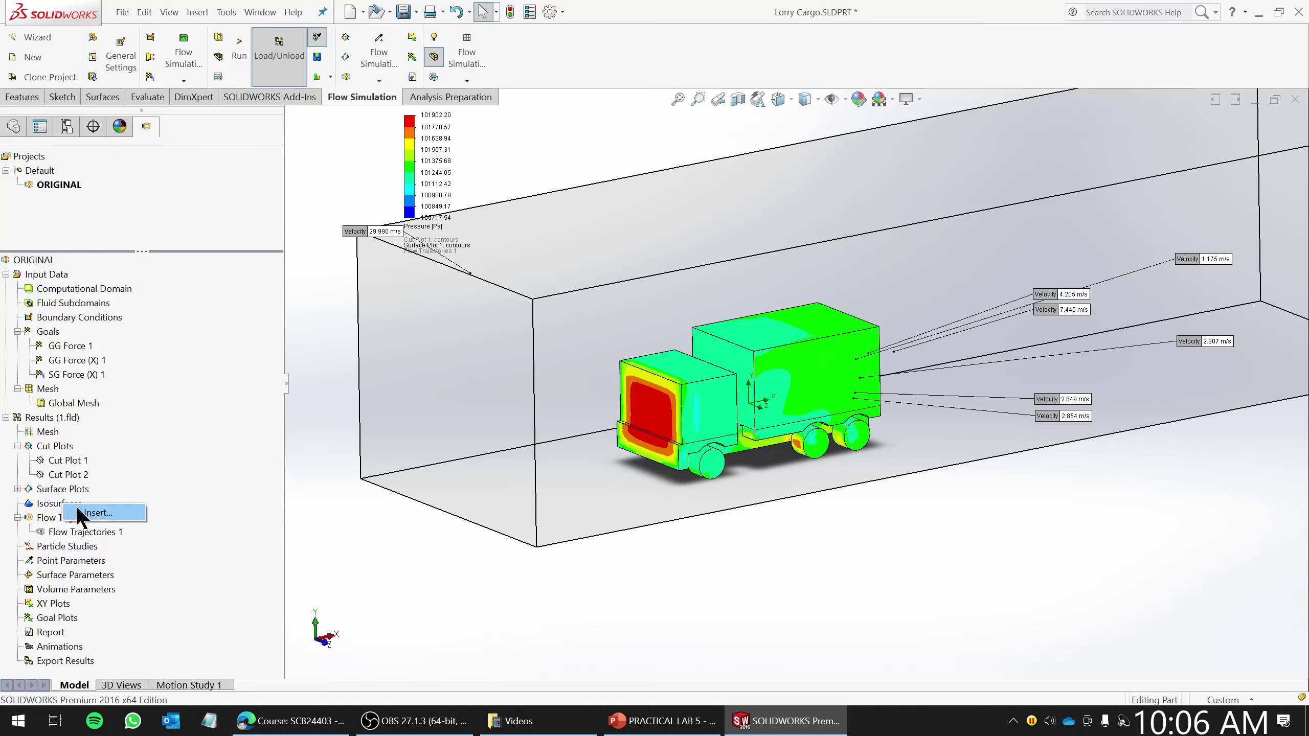
{"action": "left_click", "coordinate": [125, 508]}
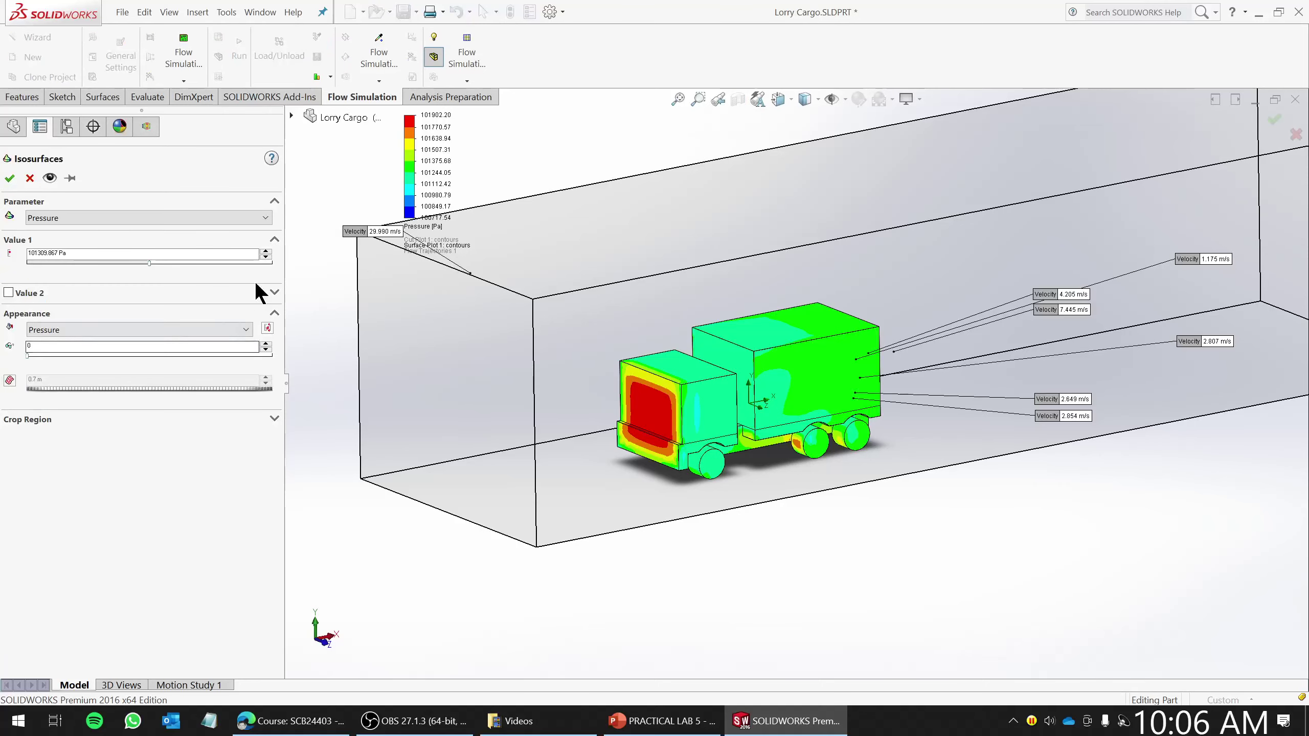
{"action": "left_click", "coordinate": [266, 217]}
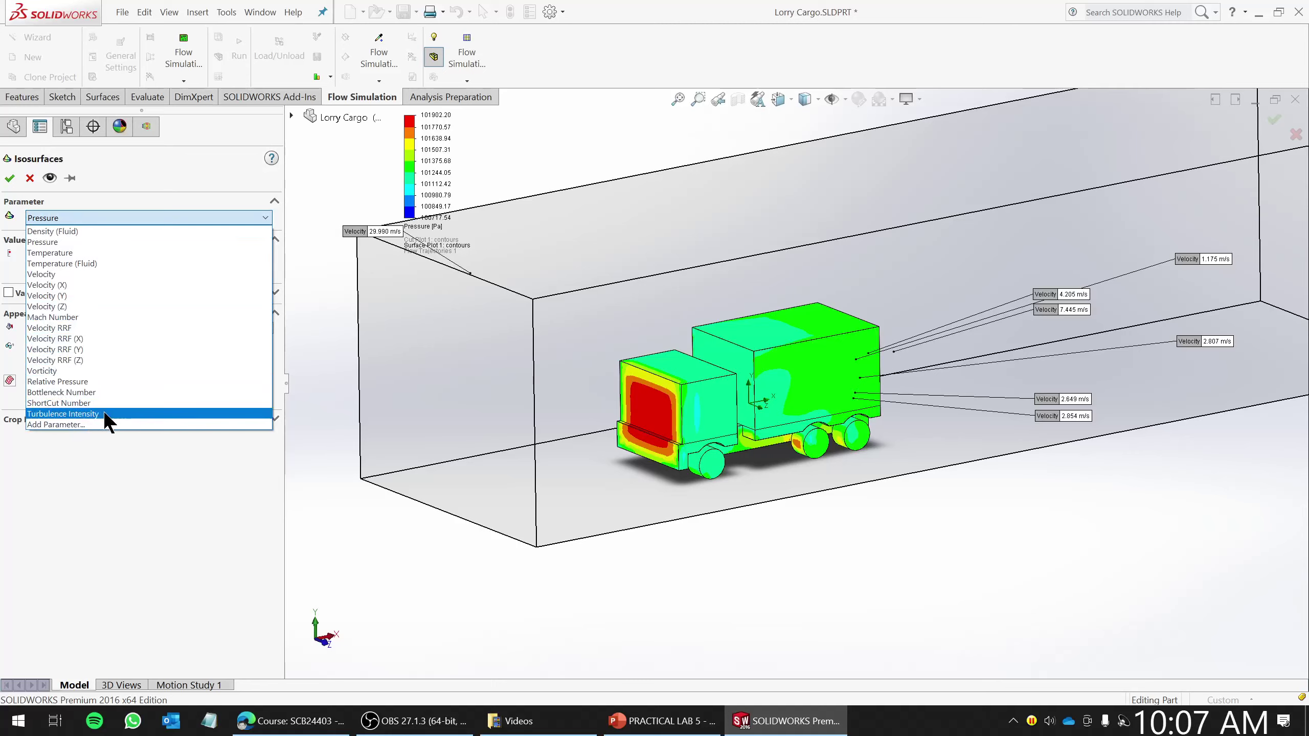
{"action": "left_click", "coordinate": [71, 424]}
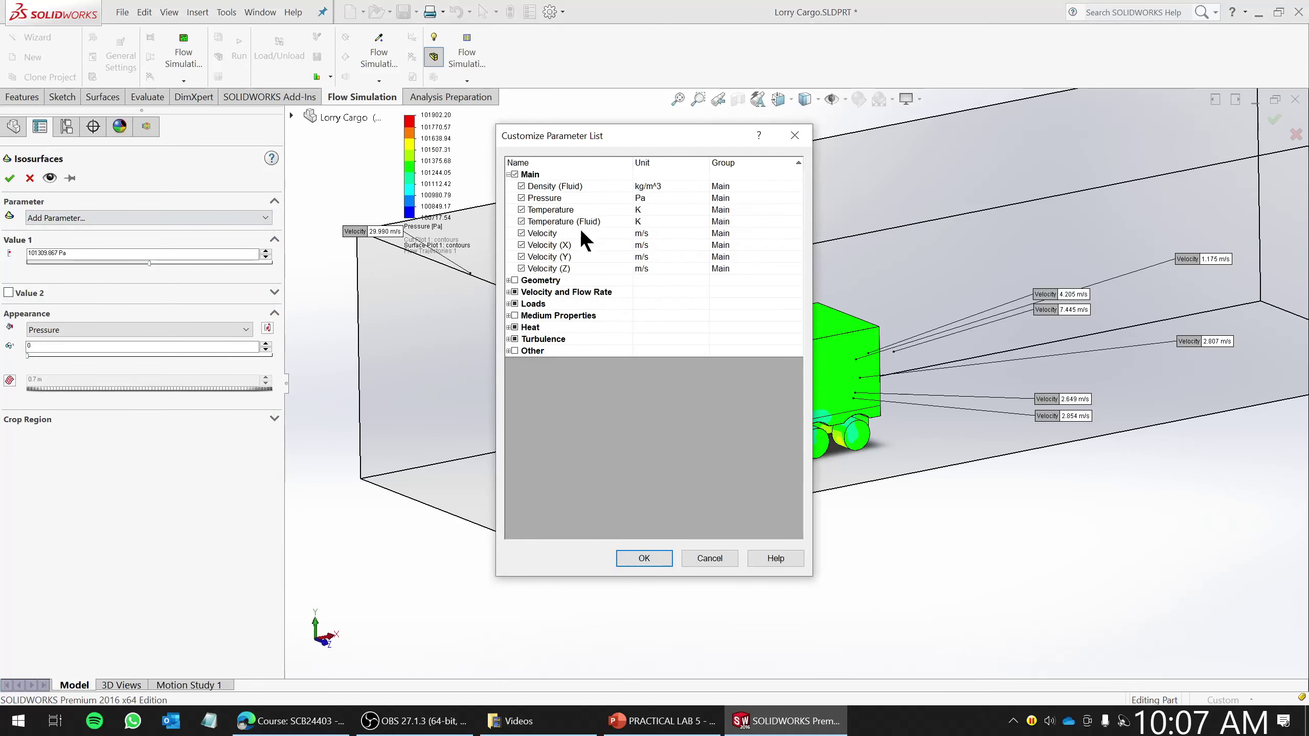
{"action": "left_click", "coordinate": [509, 339]}
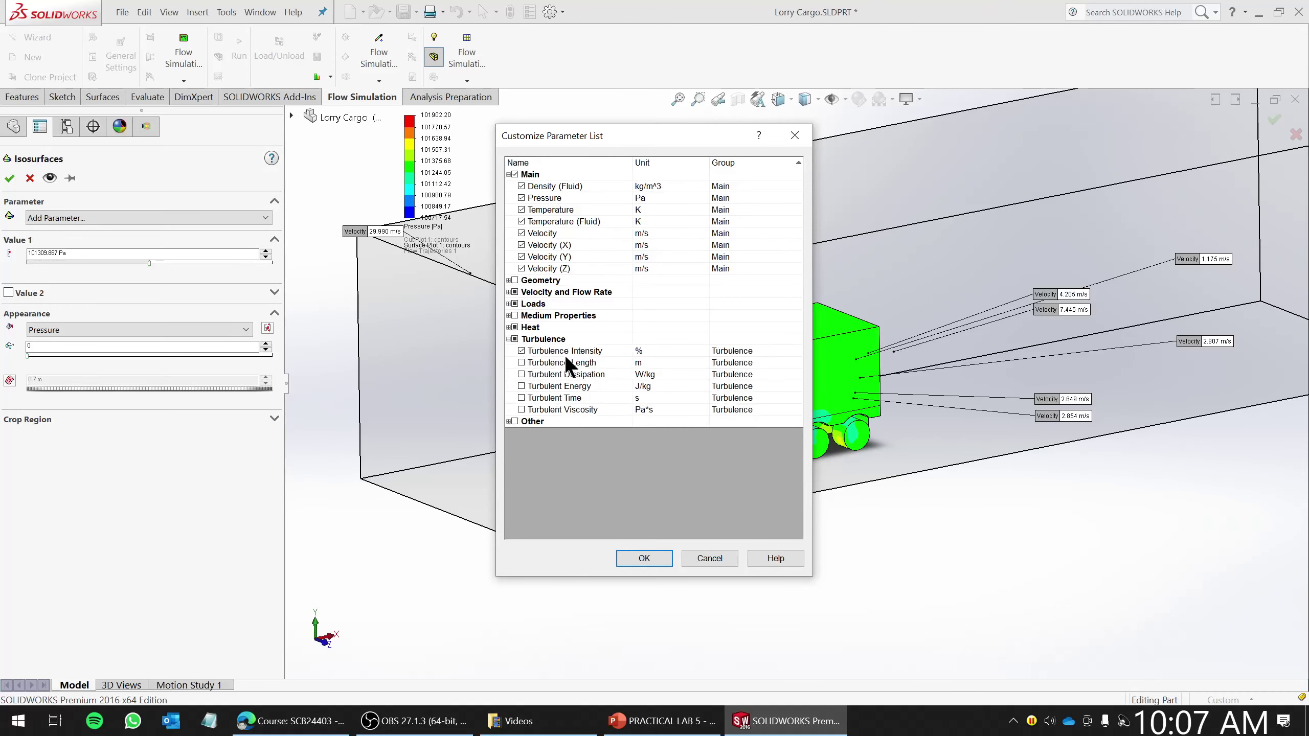
{"action": "left_click", "coordinate": [643, 558]}
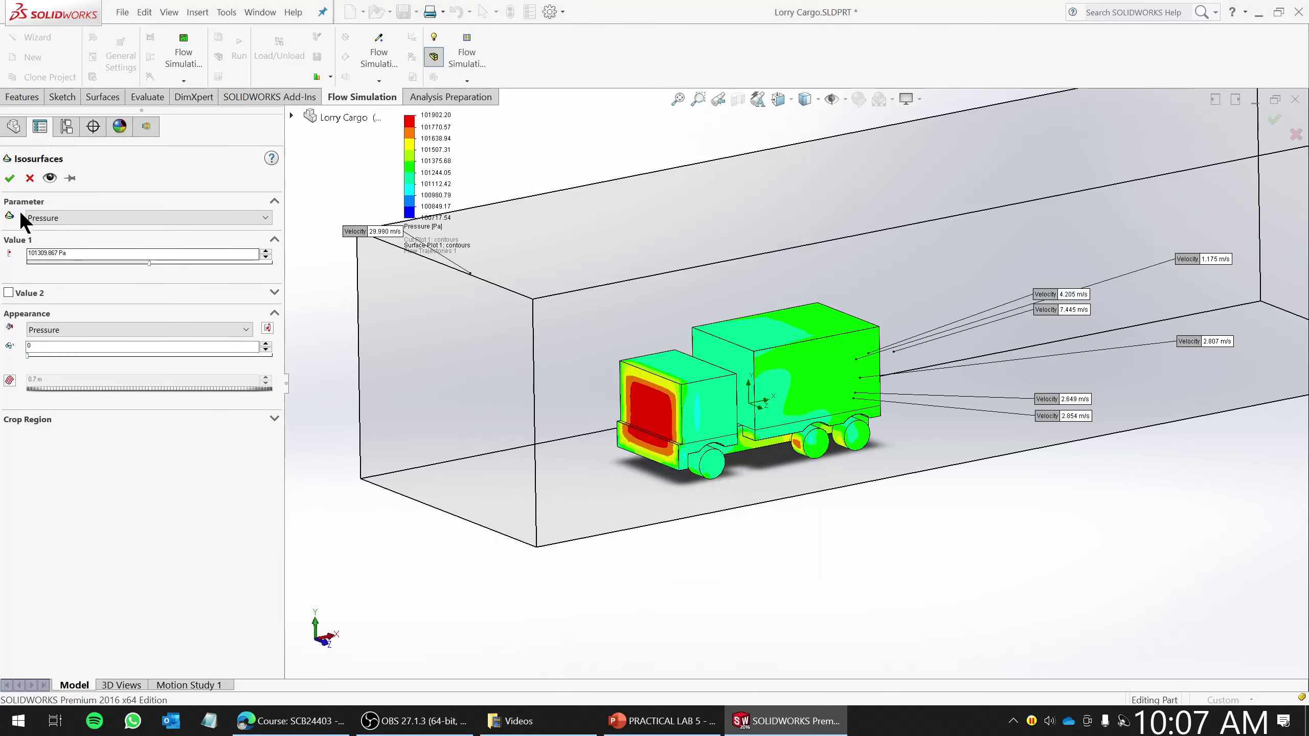
{"action": "left_click", "coordinate": [16, 183]}
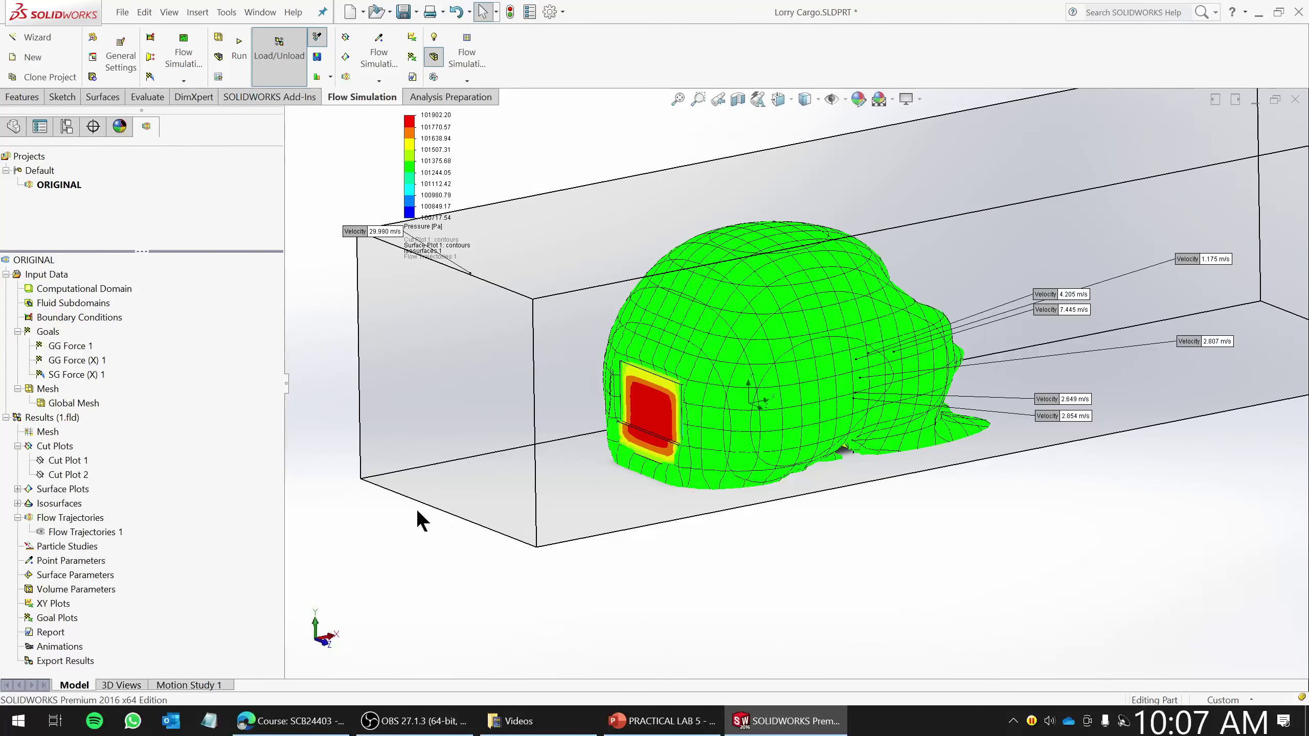
- Edit Isosurfaces 1, lower its pressure value to about 100882 Pa and preview the surface
{"action": "left_click", "coordinate": [16, 504]}
{"action": "right_click", "coordinate": [68, 517]}
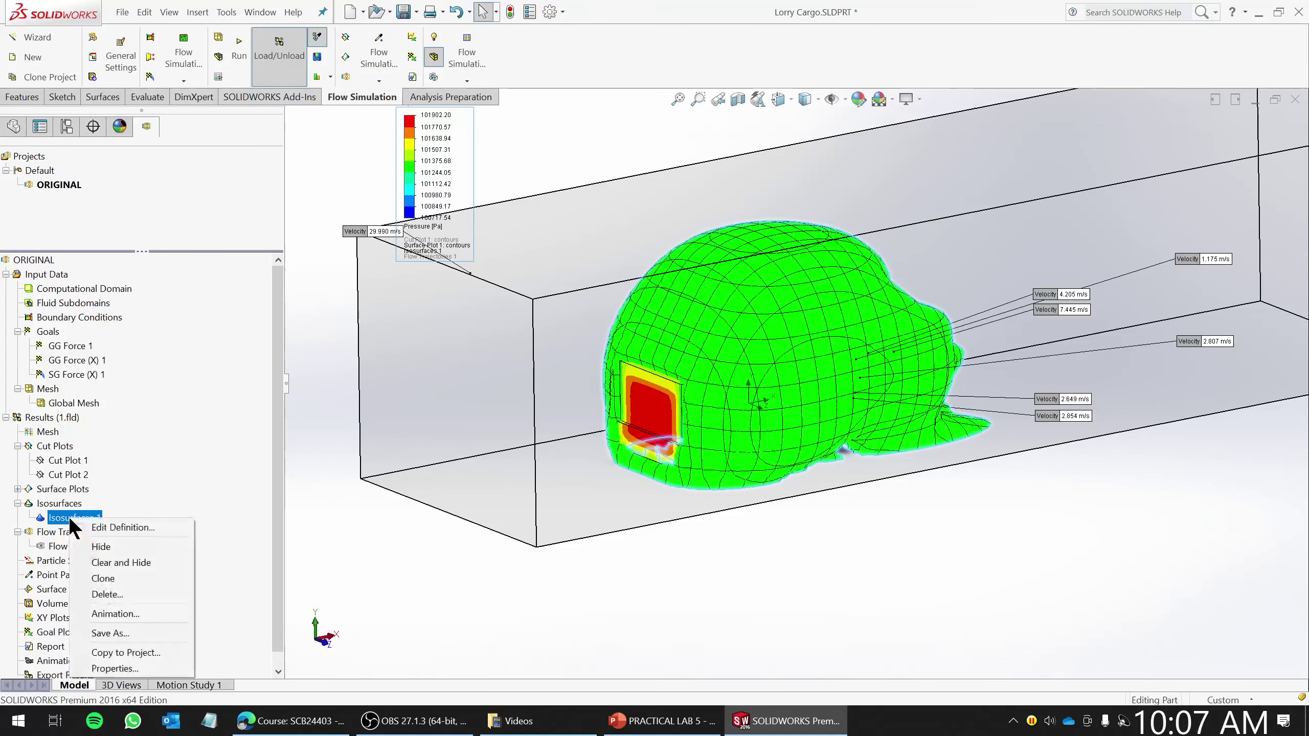
{"action": "left_click", "coordinate": [100, 527]}
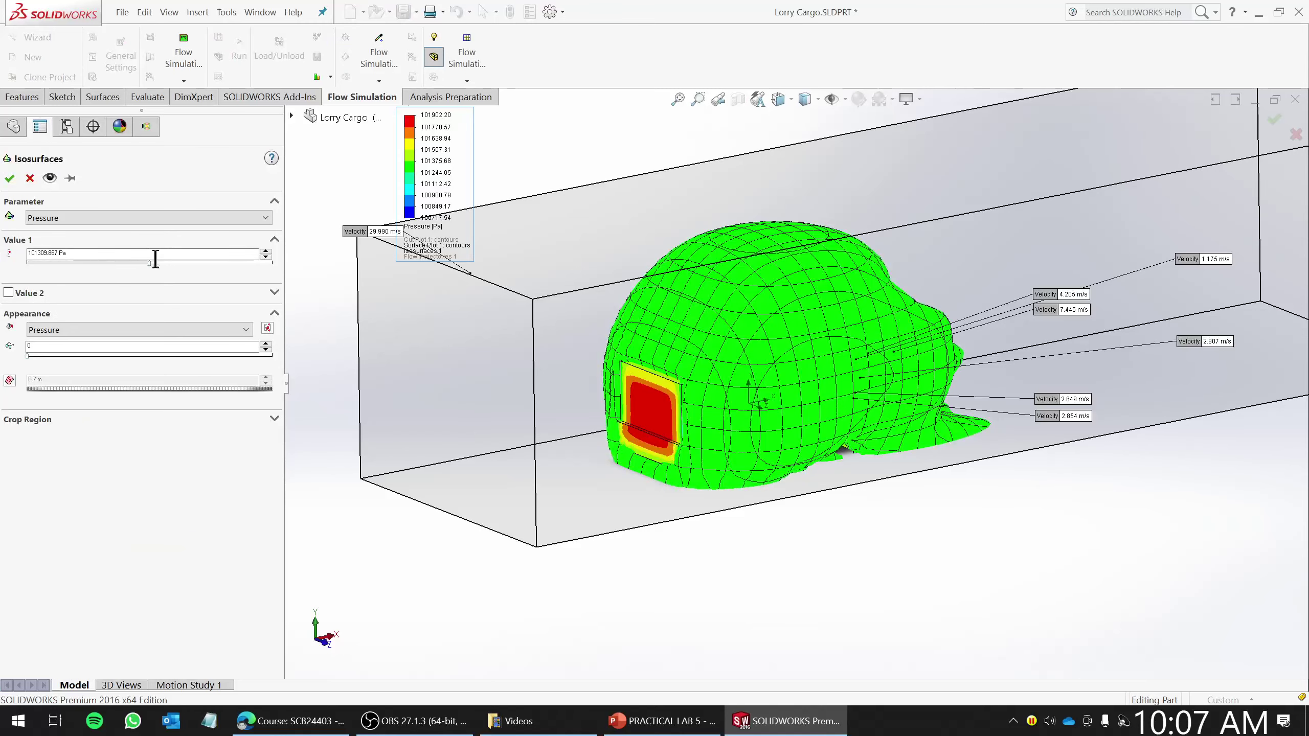
{"action": "left_click_drag", "start_coordinate": [150, 263], "coordinate": [103, 262]}
{"action": "left_click", "coordinate": [43, 175]}
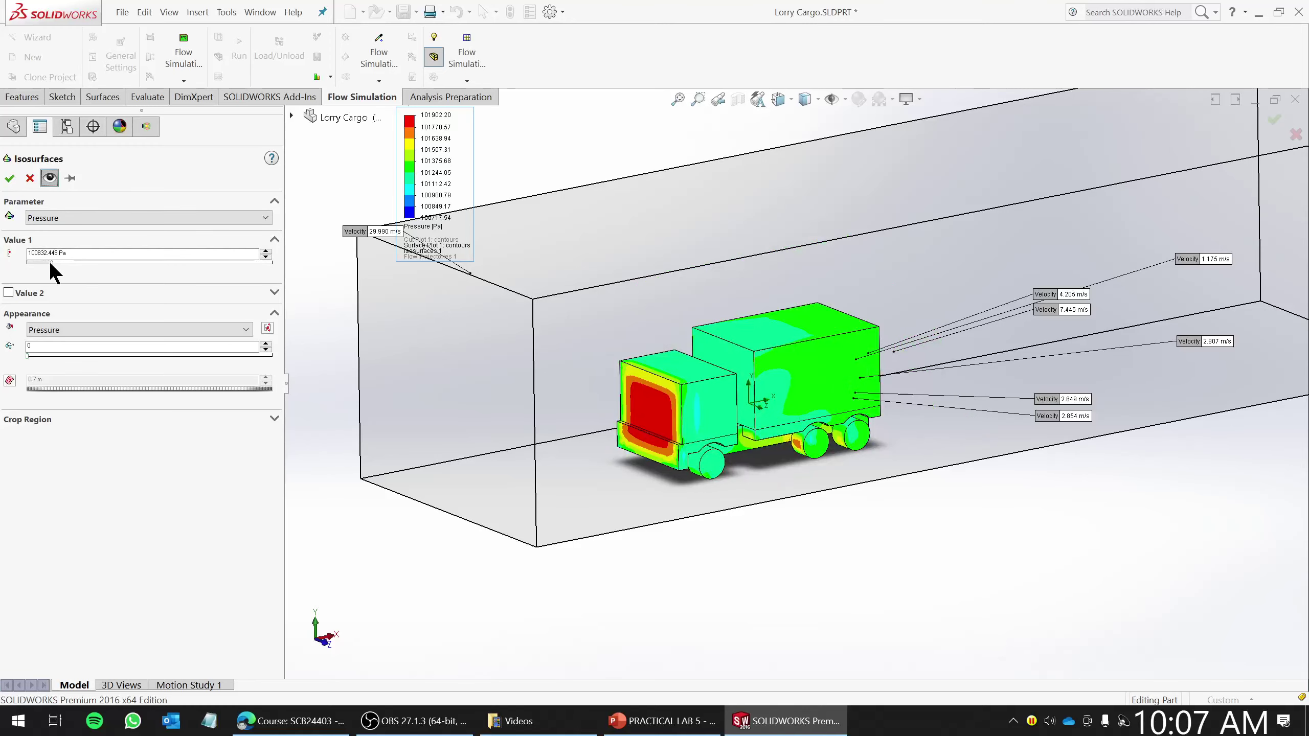
{"action": "mouse_move", "coordinate": [52, 263]}
{"action": "left_mouse_down"}
{"action": "mouse_move", "coordinate": [75, 263]}
{"action": "mouse_move", "coordinate": [63, 263]}
{"action": "left_mouse_up"}
{"action": "left_click", "coordinate": [51, 178]}
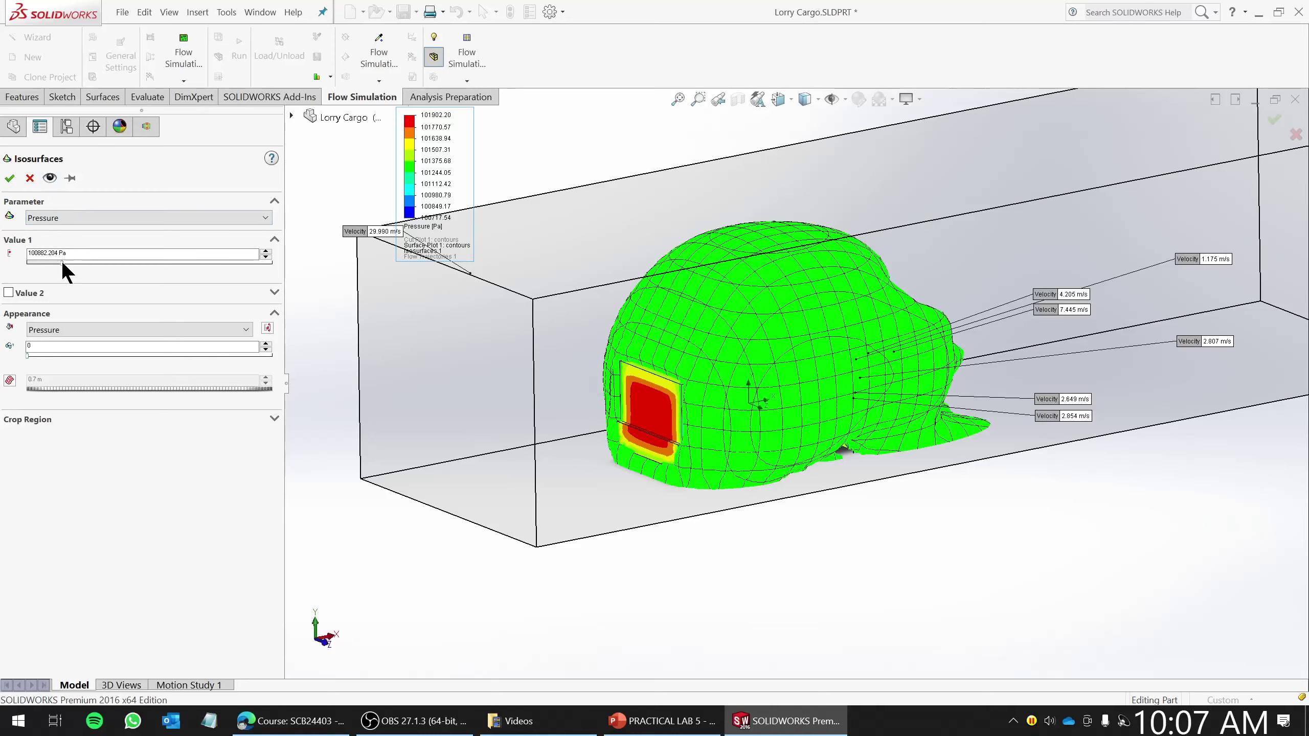
{"action": "left_click", "coordinate": [50, 178]}
- Change the isosurface parameter to Turbulence Intensity with a value of about 53% and apply it
{"action": "left_click", "coordinate": [98, 218]}
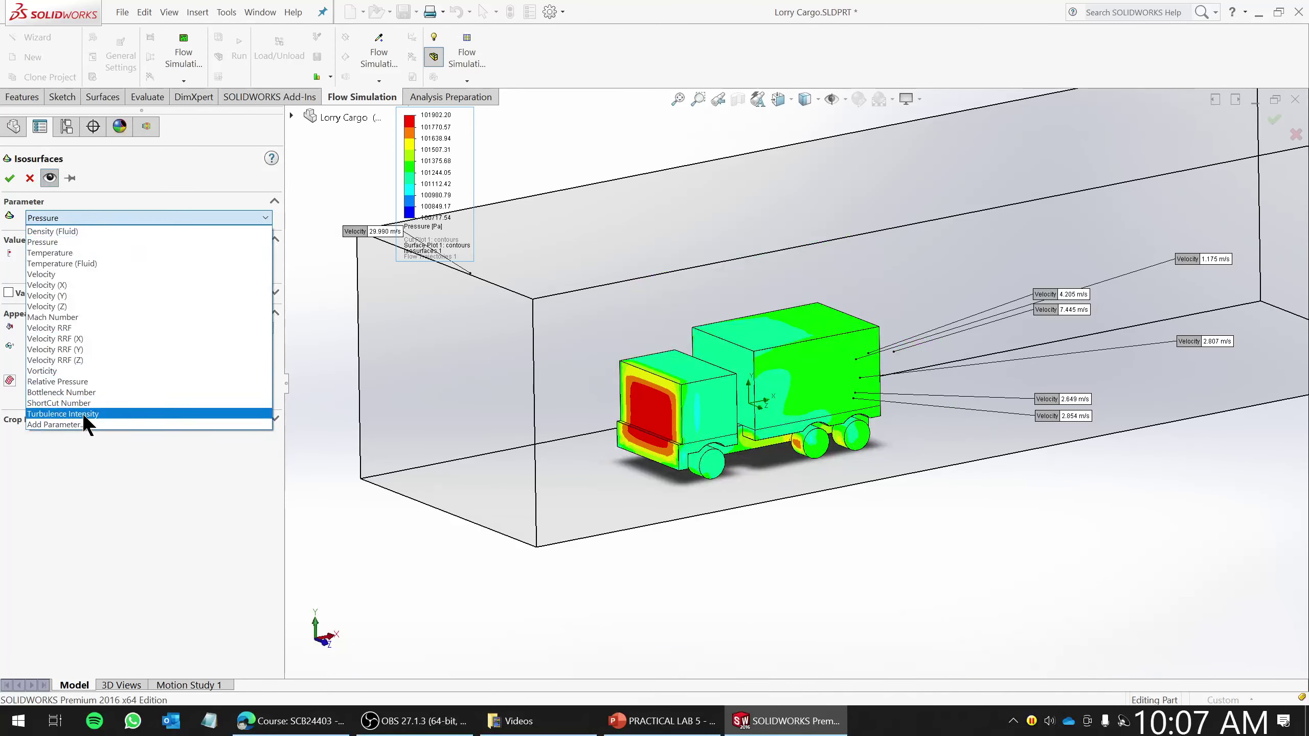
{"action": "left_click", "coordinate": [82, 414]}
{"action": "left_click_drag", "start_coordinate": [148, 261], "coordinate": [41, 260]}
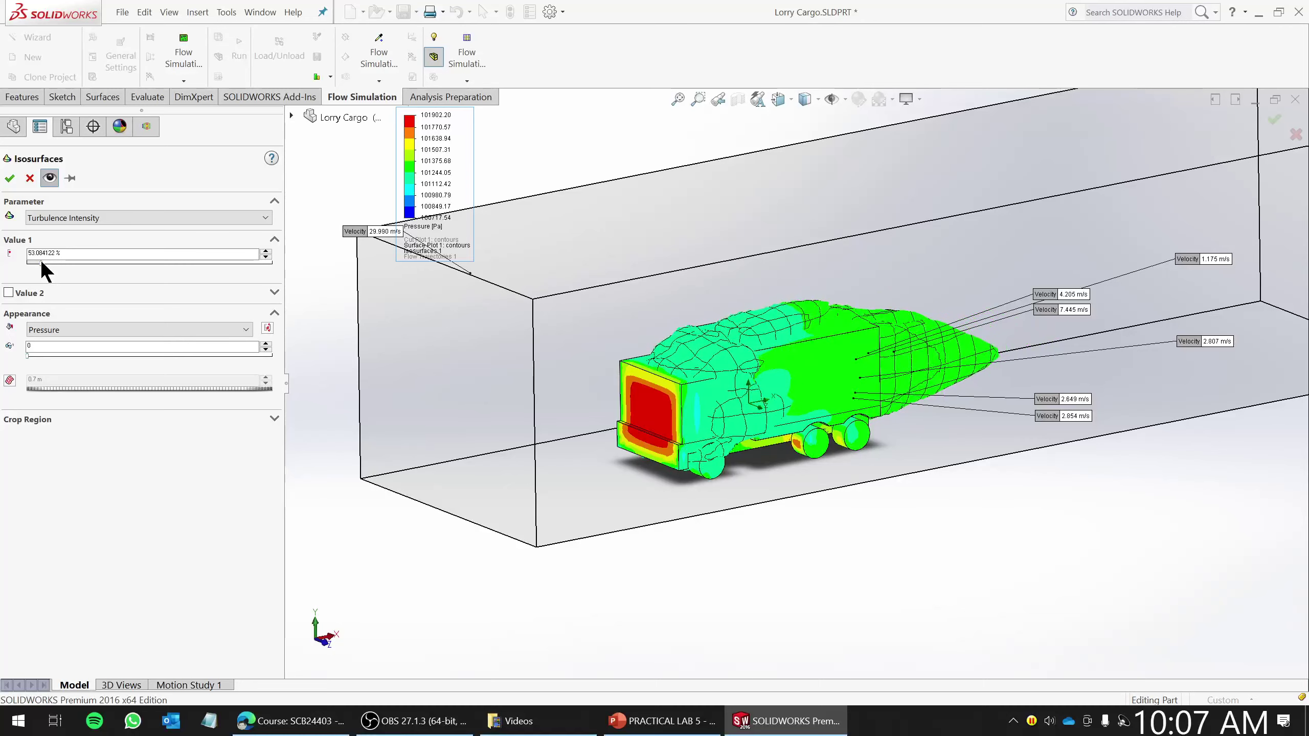
{"action": "left_click", "coordinate": [10, 178]}
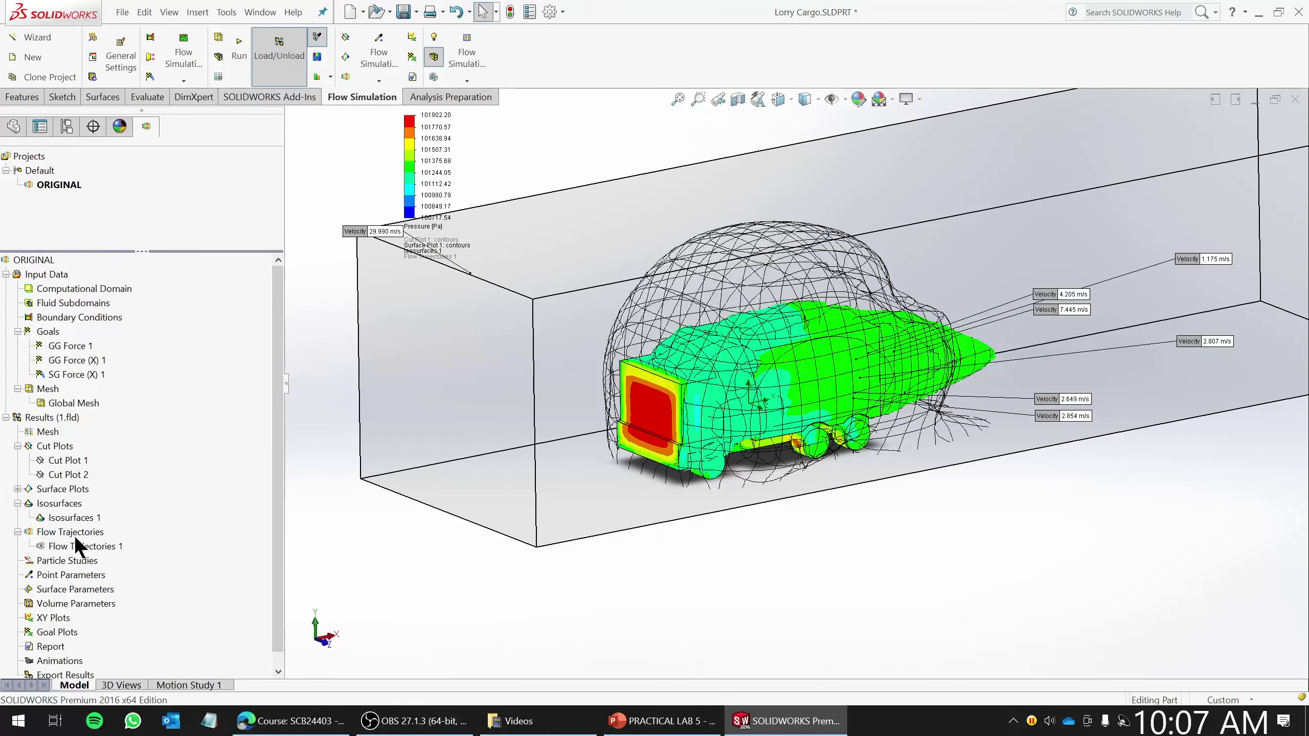
- Hide Surface Plot 1 and inspect the turbulence isosurface around the bare lorry
{"action": "left_click", "coordinate": [19, 490]}
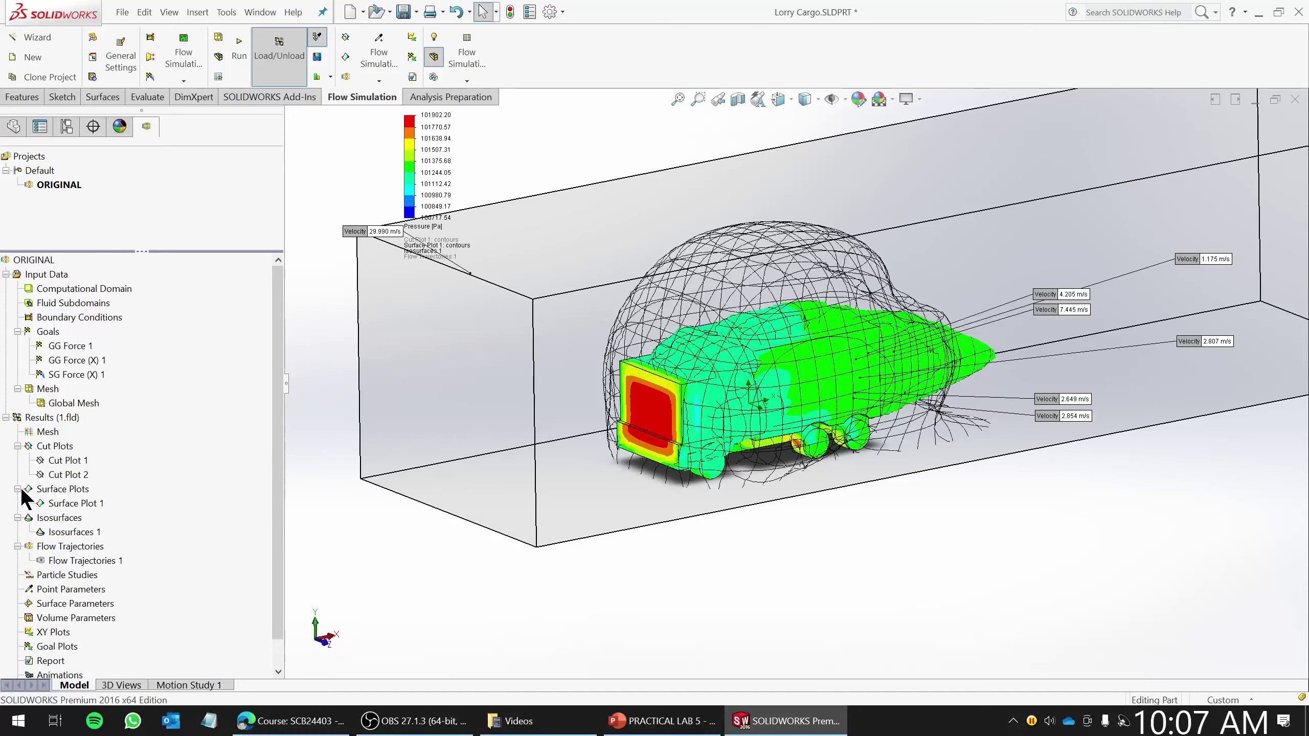
{"action": "right_click", "coordinate": [70, 505]}
{"action": "left_click", "coordinate": [113, 531]}
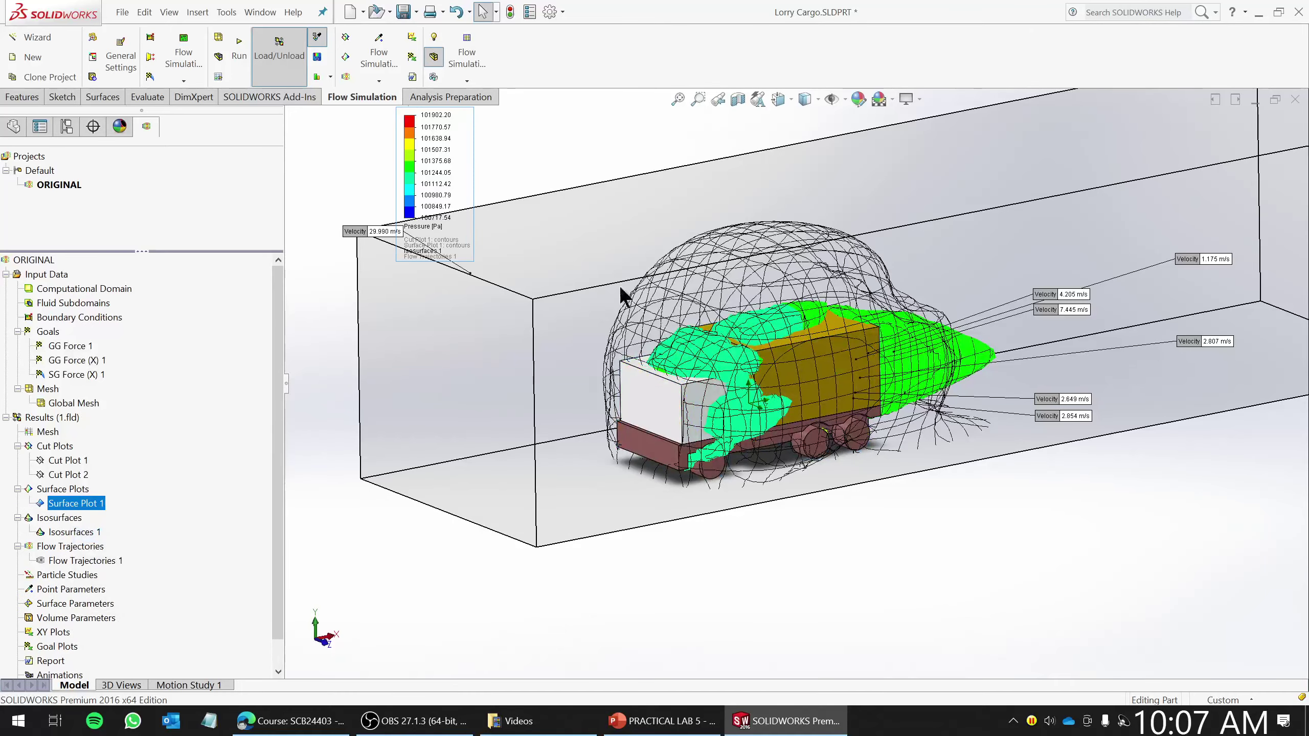
{"action": "scroll", "coordinate": [619, 285], "scroll_direction": "up", "scroll_amount": 3}
{"action": "middle_click_drag", "start_coordinate": [830, 390], "coordinate": [823, 386]}
{"action": "scroll", "coordinate": [886, 531], "scroll_direction": "down", "scroll_amount": 4}
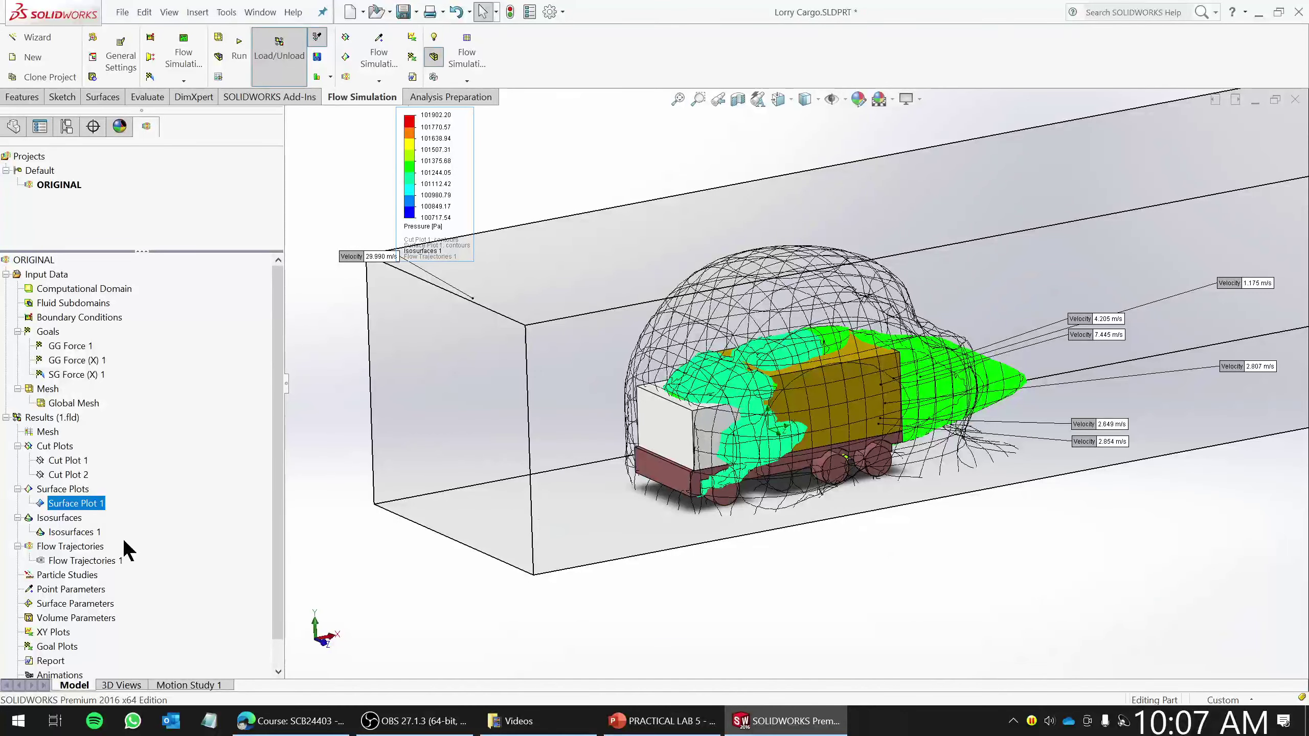
- Hide Isosurfaces 1 and show it again
{"action": "right_click", "coordinate": [61, 529]}
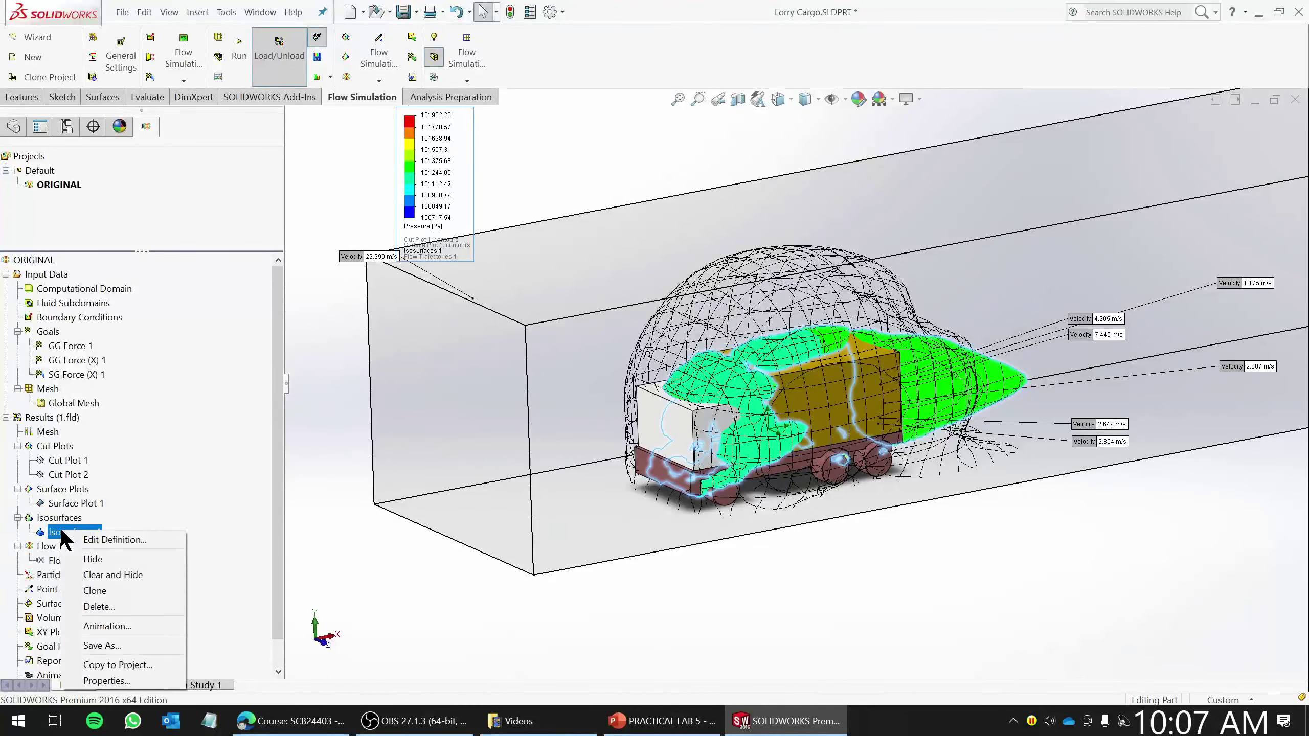
{"action": "left_click", "coordinate": [109, 562]}
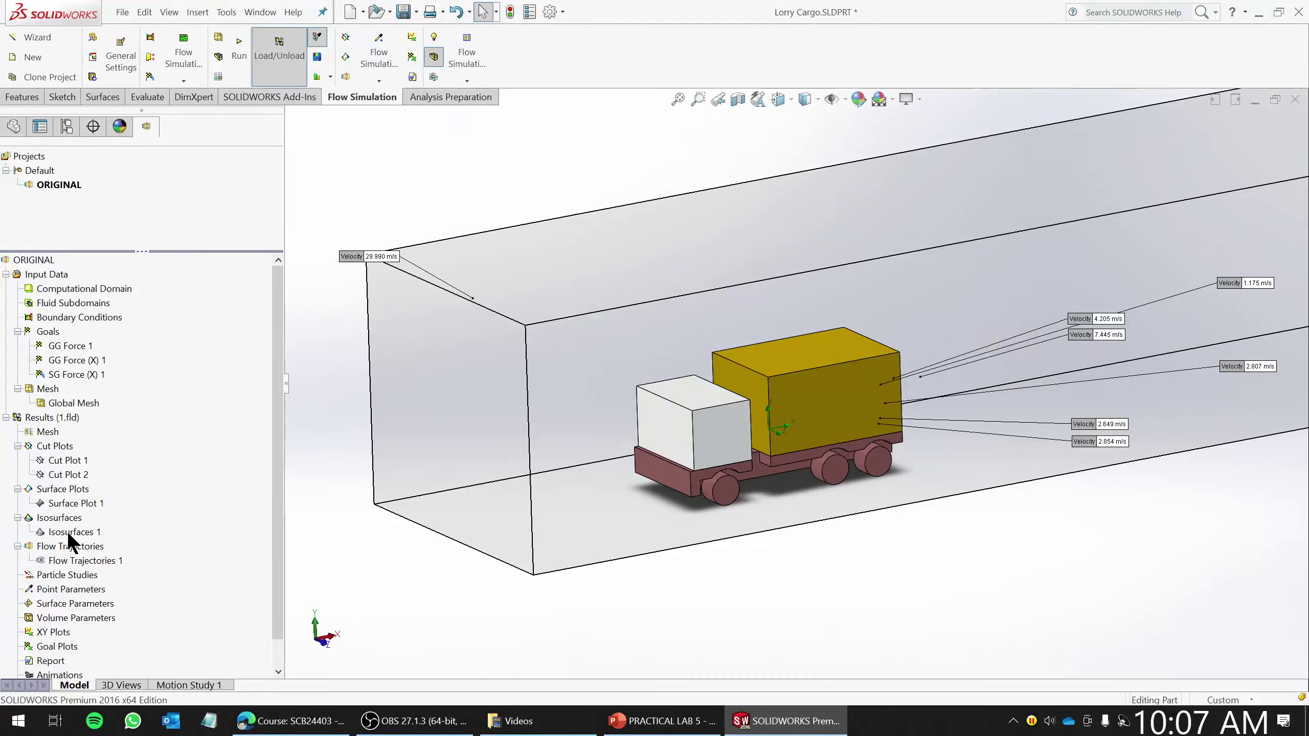
{"action": "right_click", "coordinate": [67, 531]}
{"action": "left_click", "coordinate": [100, 558]}
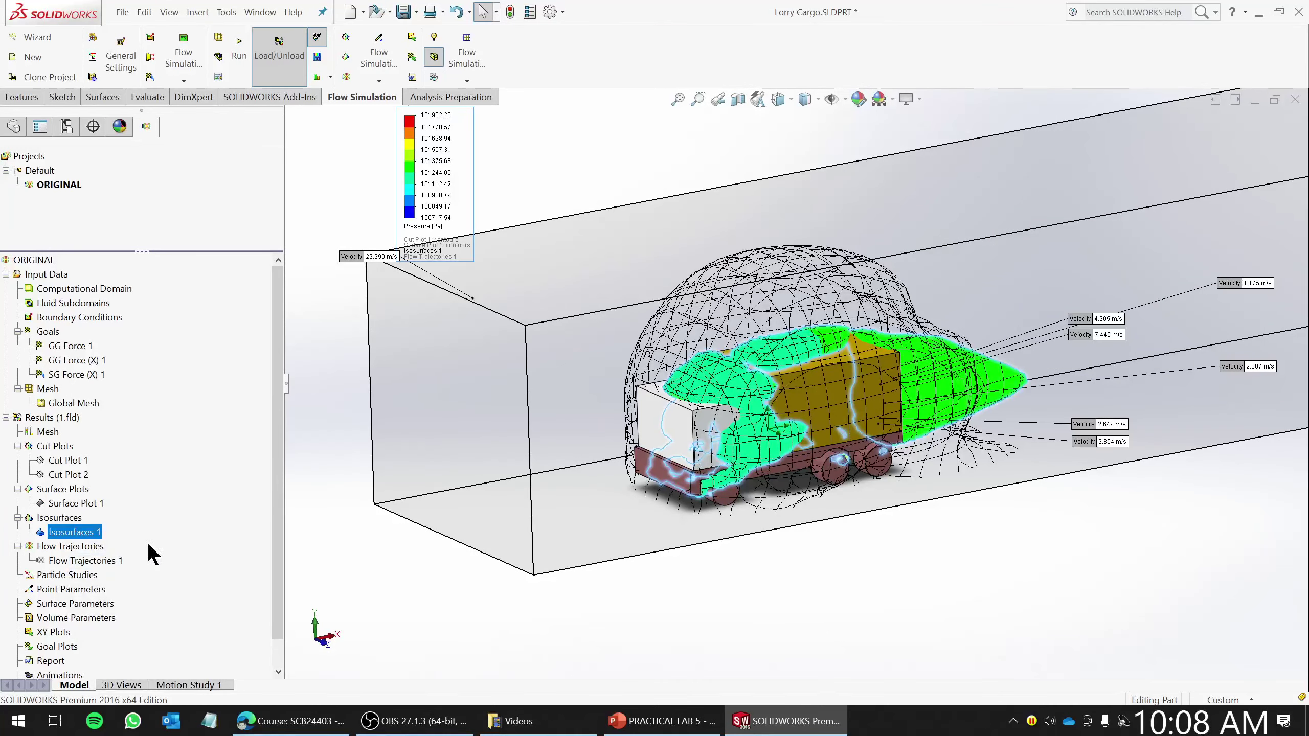
- Edit Isosurfaces 1, set its turbulence intensity to about 27% and preview the surface around the lorry
{"action": "right_click", "coordinate": [67, 529]}
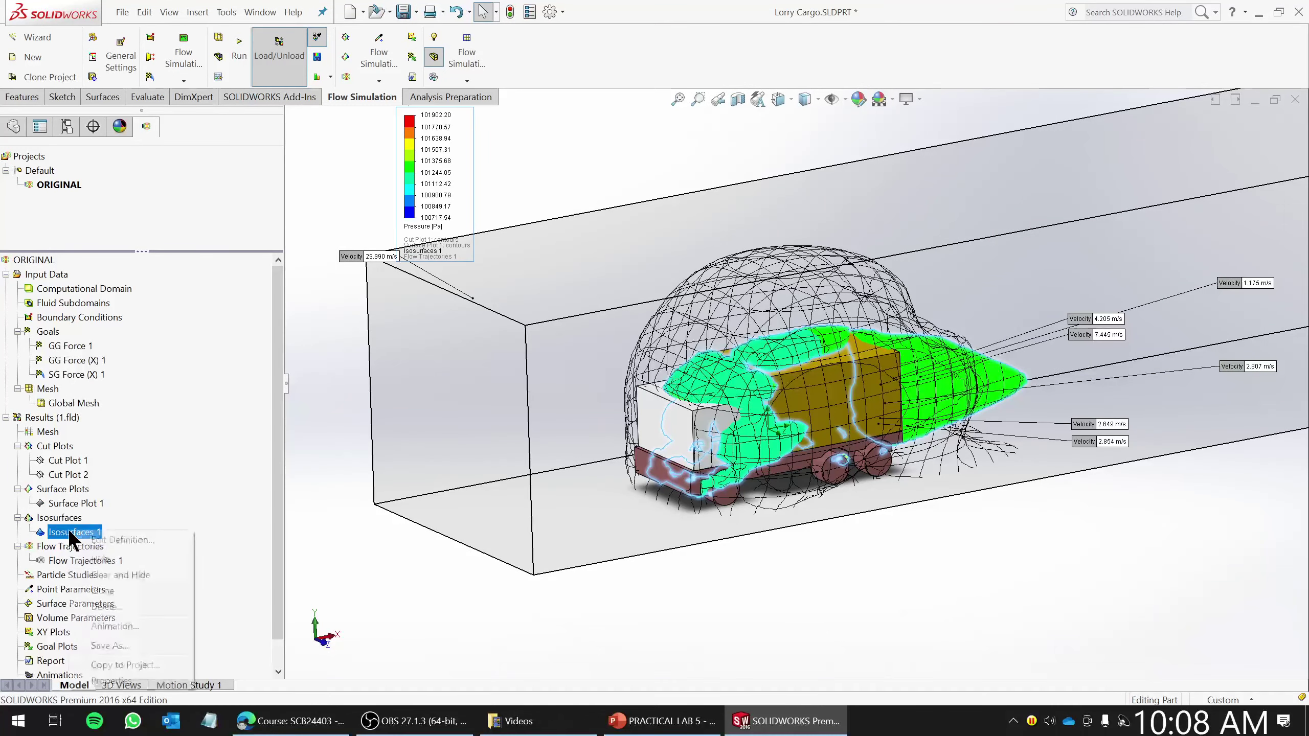
{"action": "left_click", "coordinate": [103, 538]}
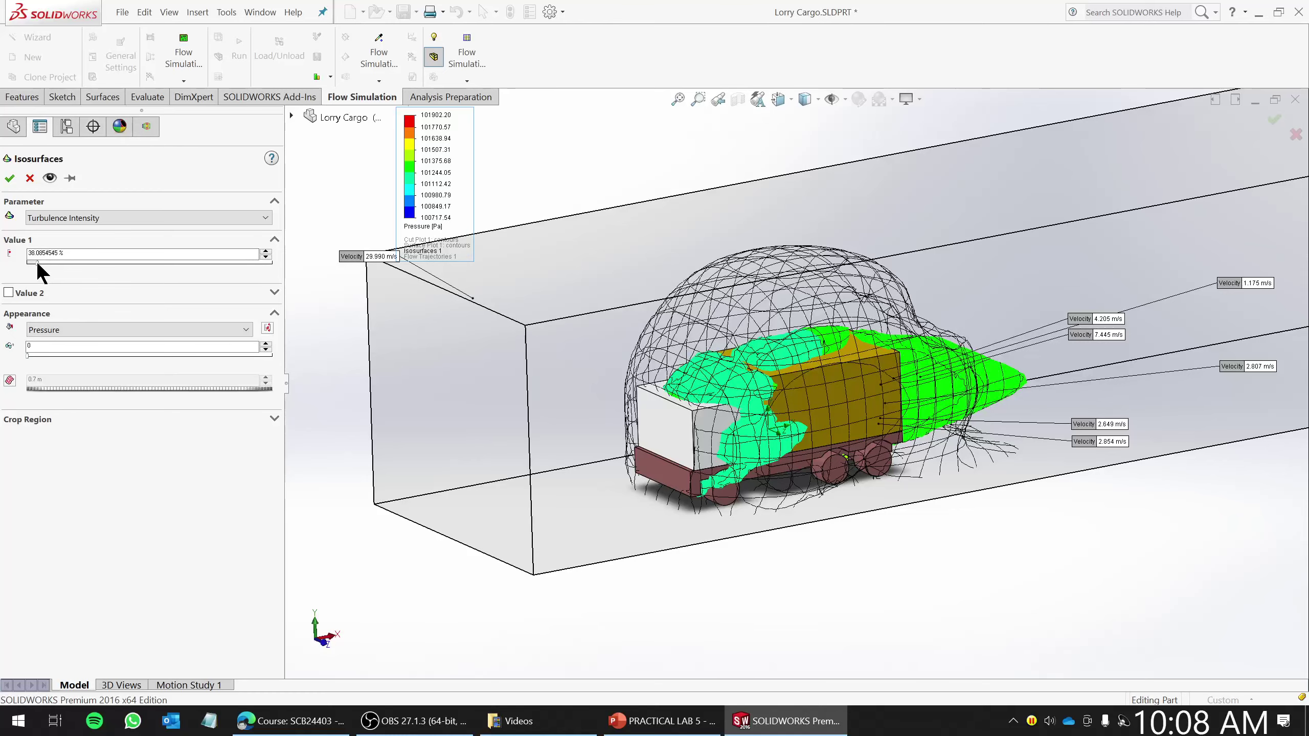
{"action": "left_click_drag", "start_coordinate": [30, 262], "coordinate": [32, 263]}
{"action": "left_click", "coordinate": [47, 177]}
{"action": "middle_click_drag", "start_coordinate": [589, 413], "coordinate": [567, 397]}
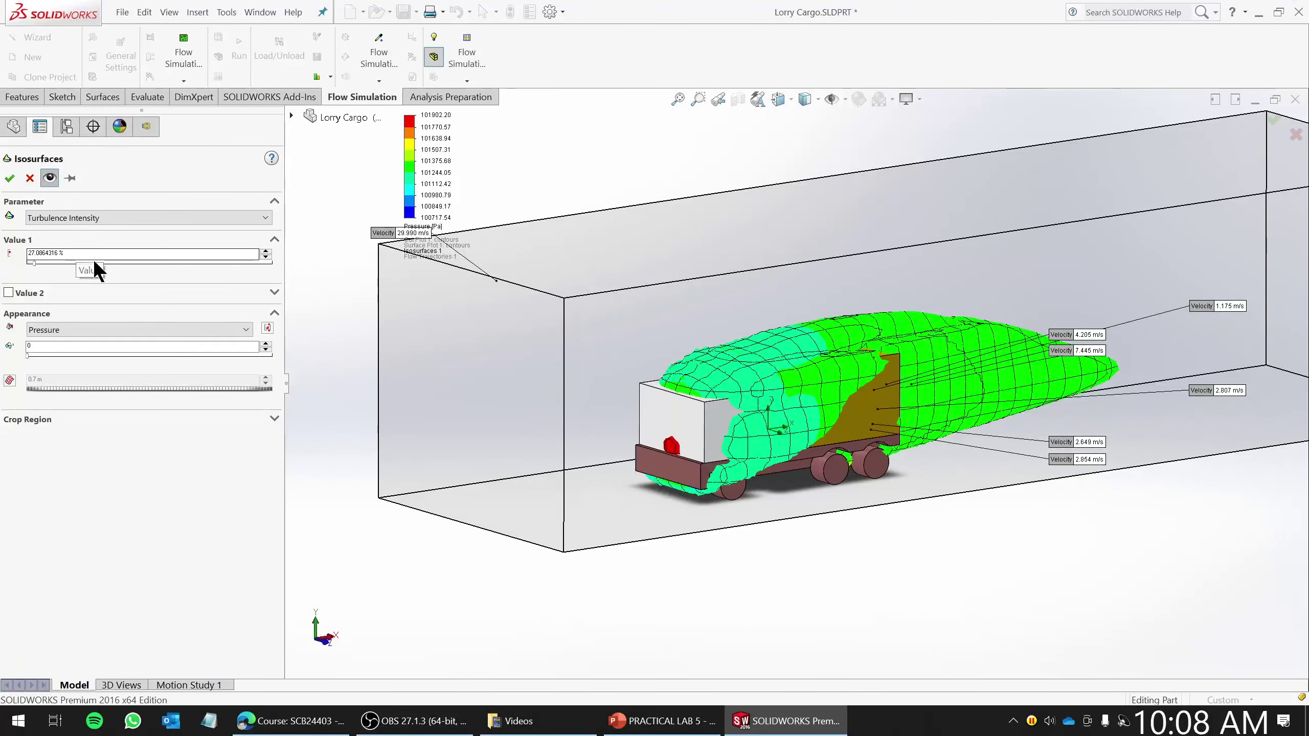
{"action": "scroll", "coordinate": [663, 426], "scroll_direction": "down", "scroll_amount": 1}
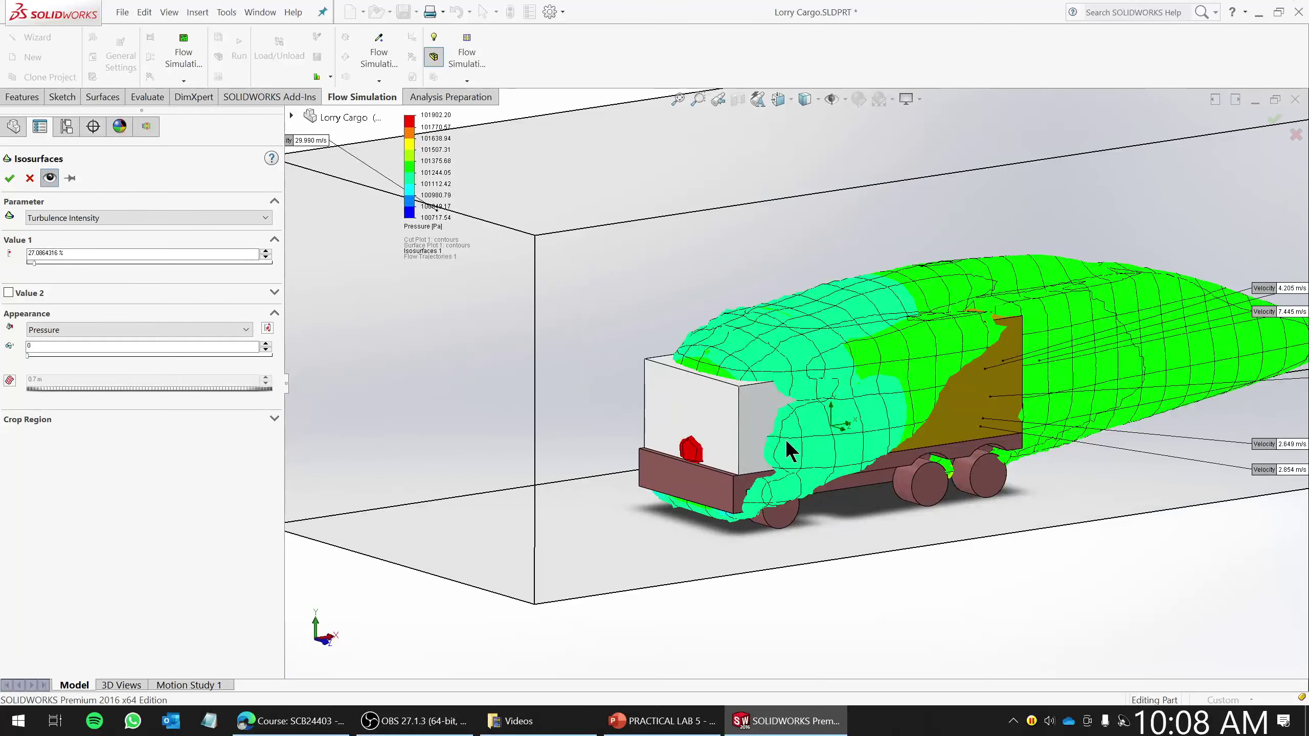
{"action": "scroll", "coordinate": [785, 439], "scroll_direction": "down", "scroll_amount": 1}
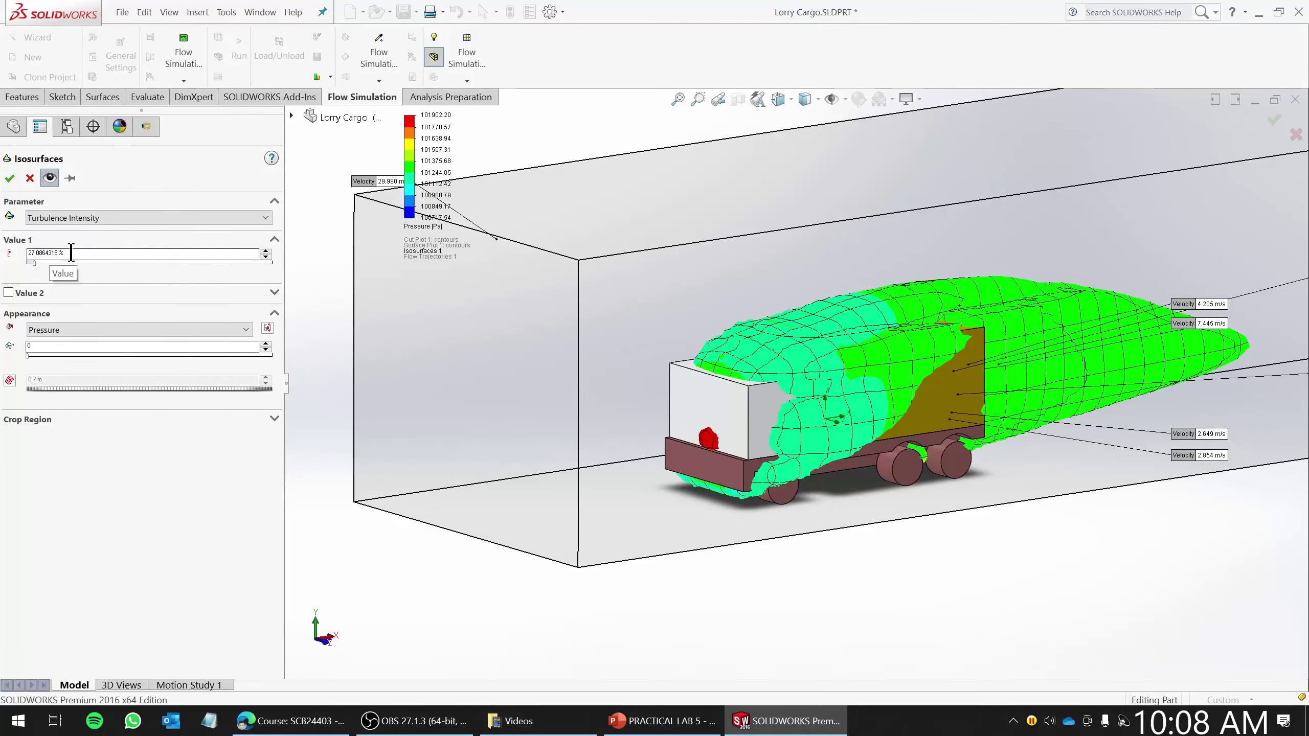
- Set the isosurface's turbulence intensity to 30%, apply it and inspect the surface from different angles
{"action": "left_click_drag", "start_coordinate": [70, 252], "coordinate": [26, 255]}
{"action": "type", "text": "30"}
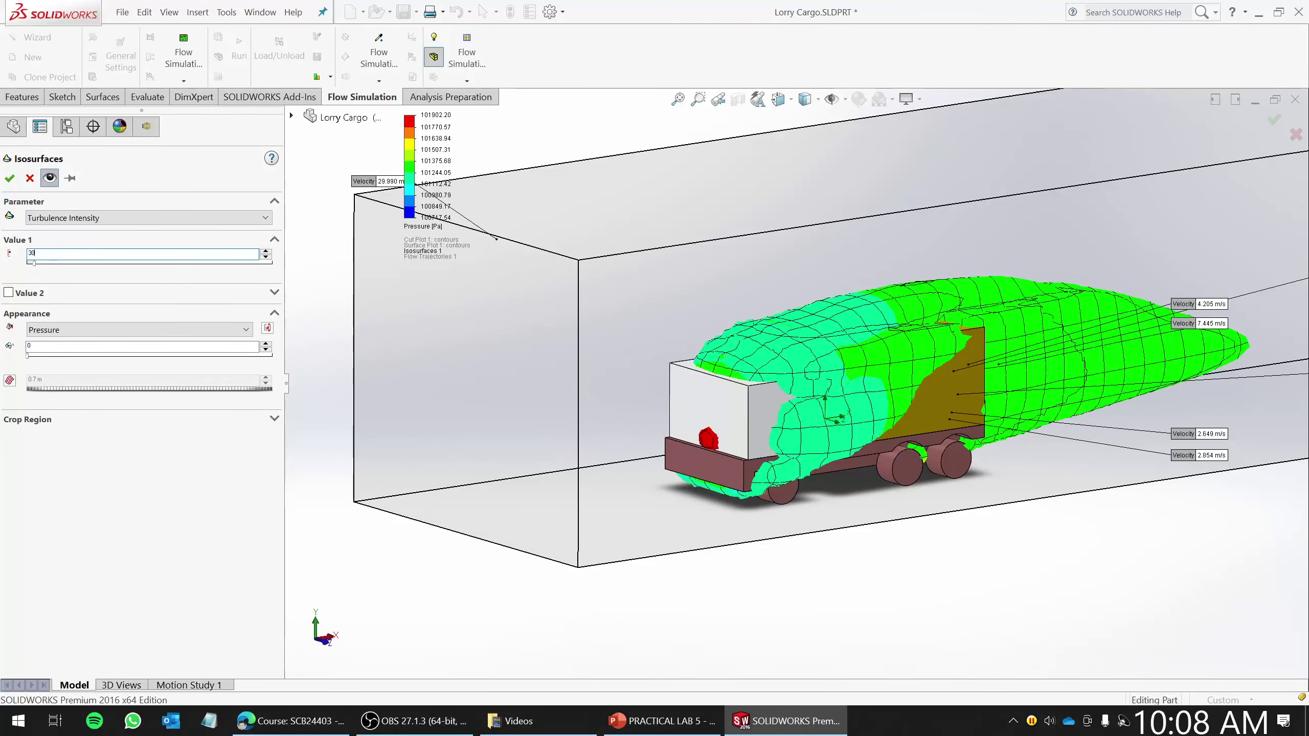
{"action": "left_click", "coordinate": [9, 178]}
{"action": "middle_click_drag", "start_coordinate": [745, 362], "coordinate": [1008, 438]}
{"action": "middle_click_drag", "start_coordinate": [860, 425], "coordinate": [318, 530]}
- Insert a goal plot for GG Force 1 and GG Force (X) 1 and show its summary table
{"action": "scroll", "coordinate": [258, 443], "scroll_direction": "down", "scroll_amount": 1}
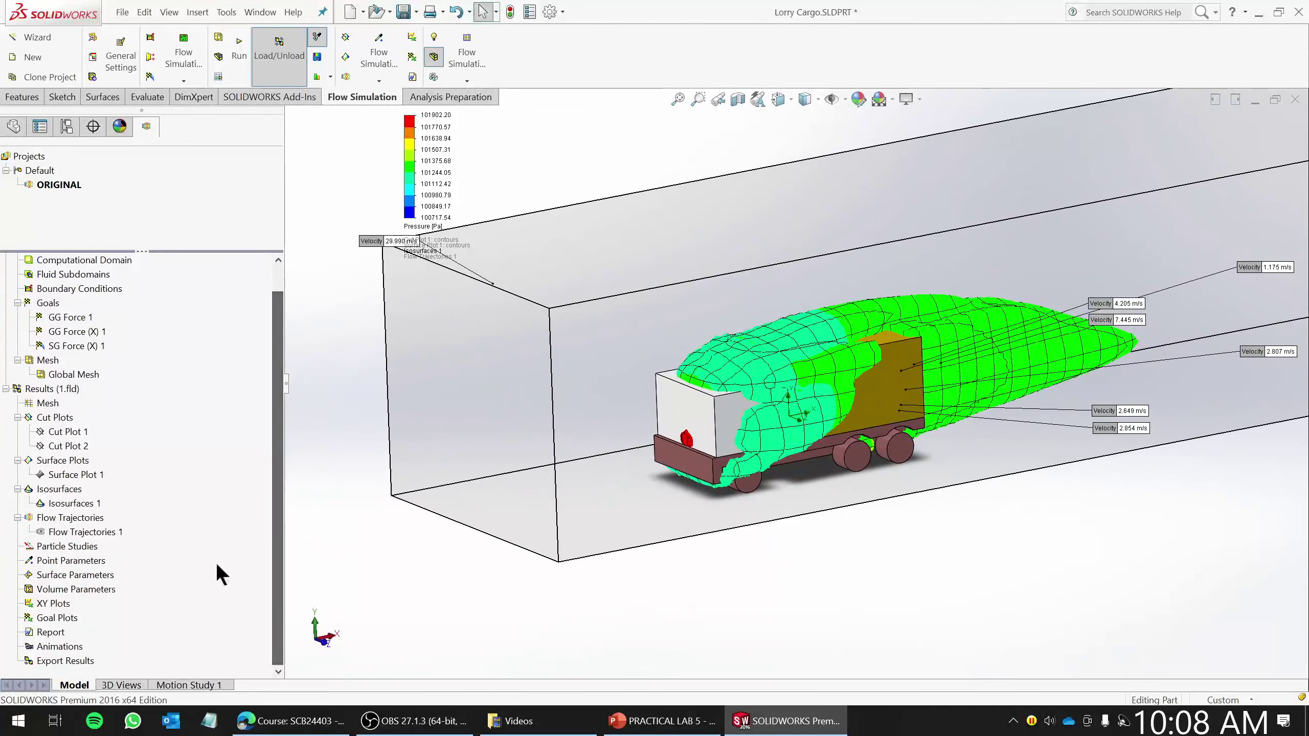
{"action": "right_click", "coordinate": [50, 614]}
{"action": "left_click", "coordinate": [69, 623]}
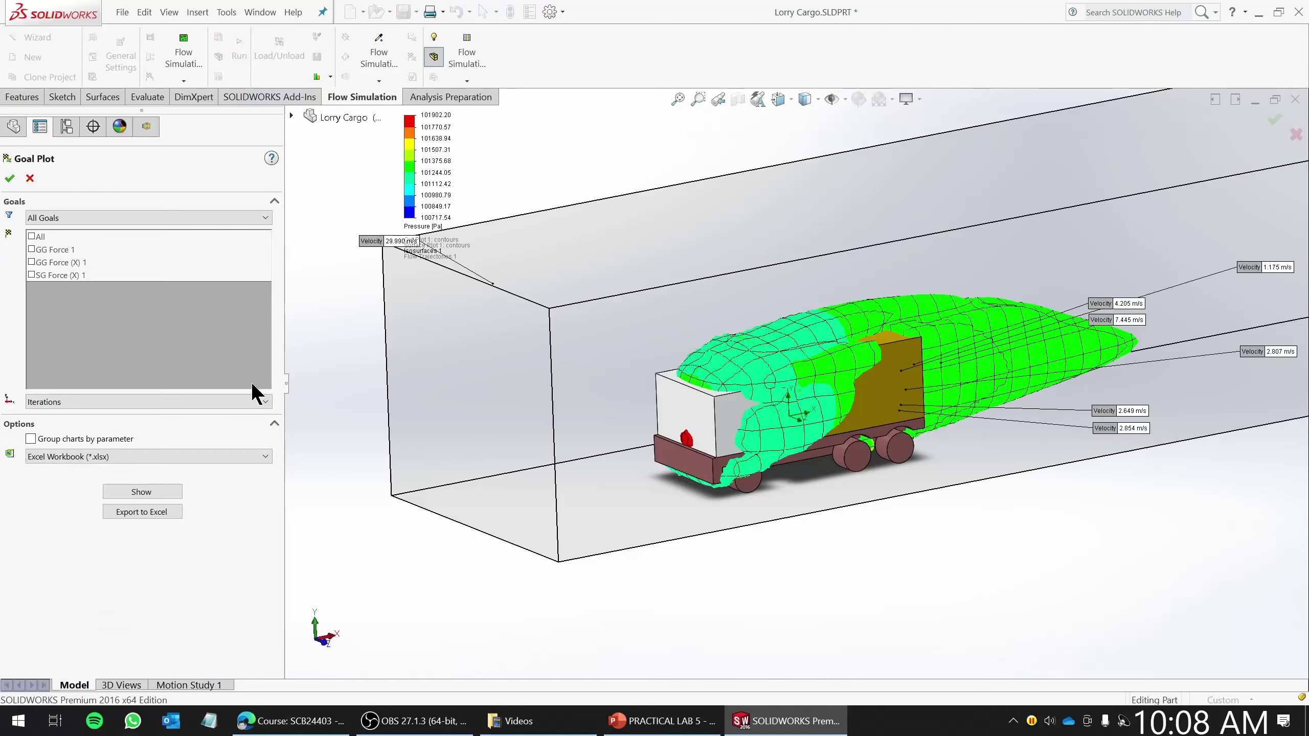
{"action": "left_click", "coordinate": [32, 236]}
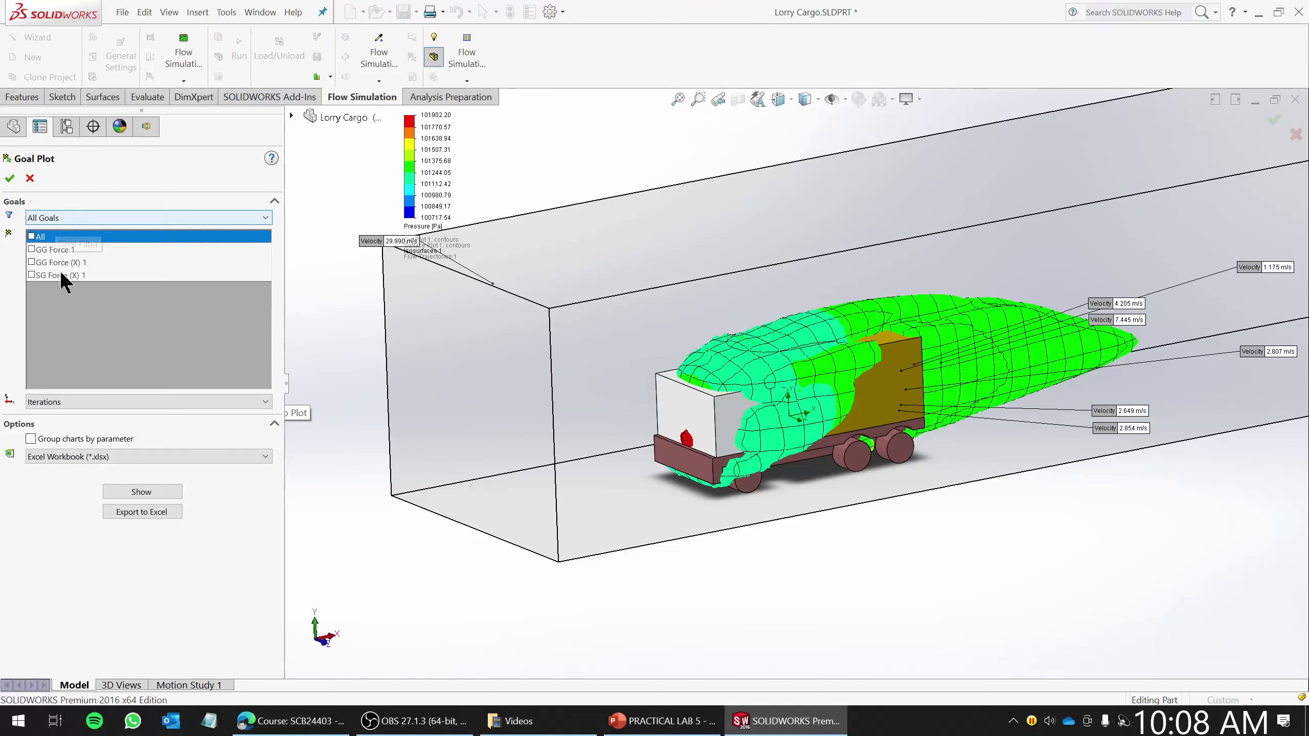
{"action": "left_click", "coordinate": [31, 261]}
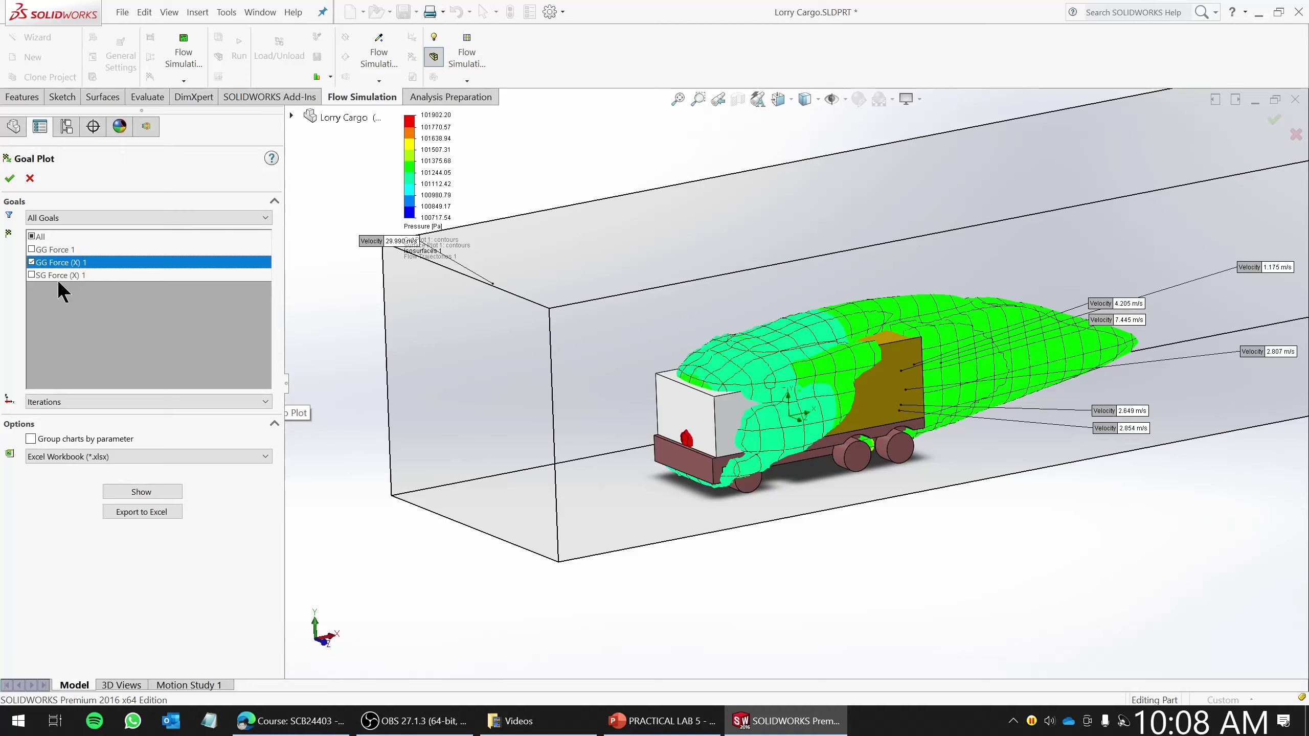
{"action": "left_click", "coordinate": [31, 249]}
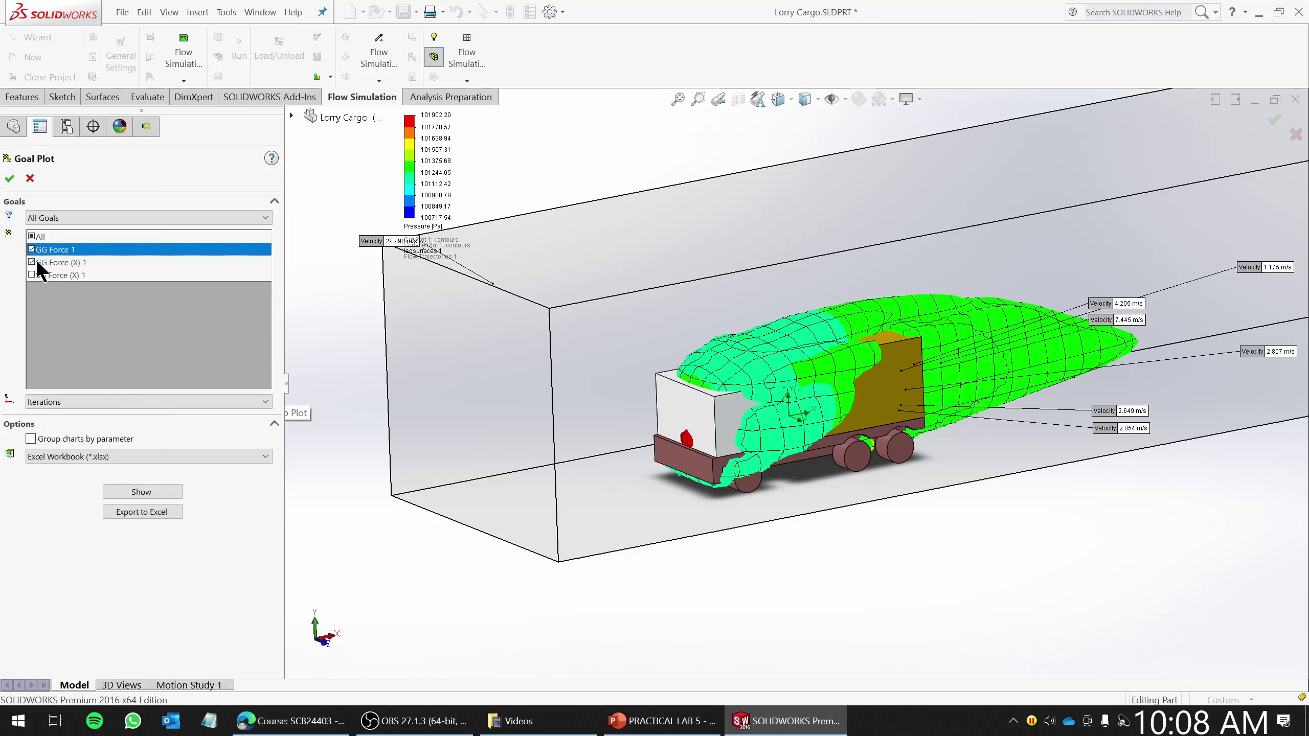
{"action": "left_click", "coordinate": [139, 493]}
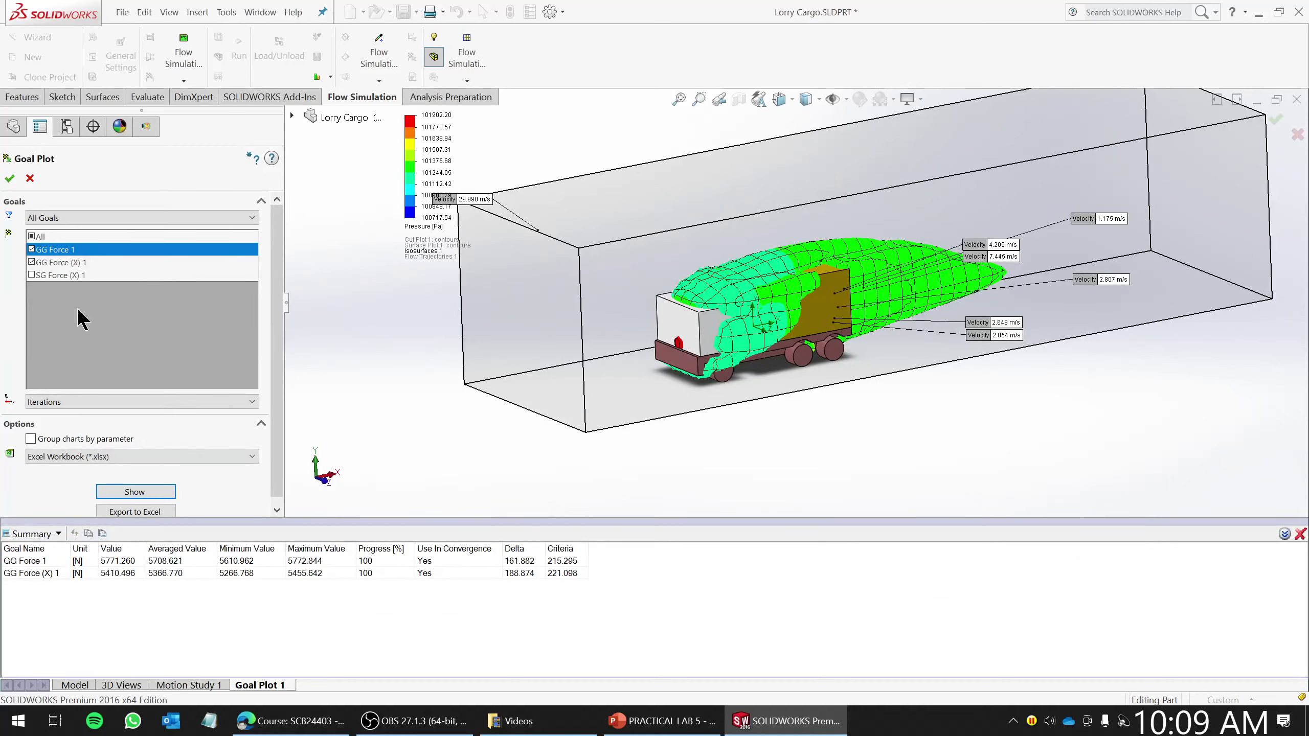
- Limit the goal plot to GG Force (X) 1, refresh its summary and export it to an Excel workbook
{"action": "left_click", "coordinate": [31, 250]}
{"action": "left_click", "coordinate": [119, 487]}
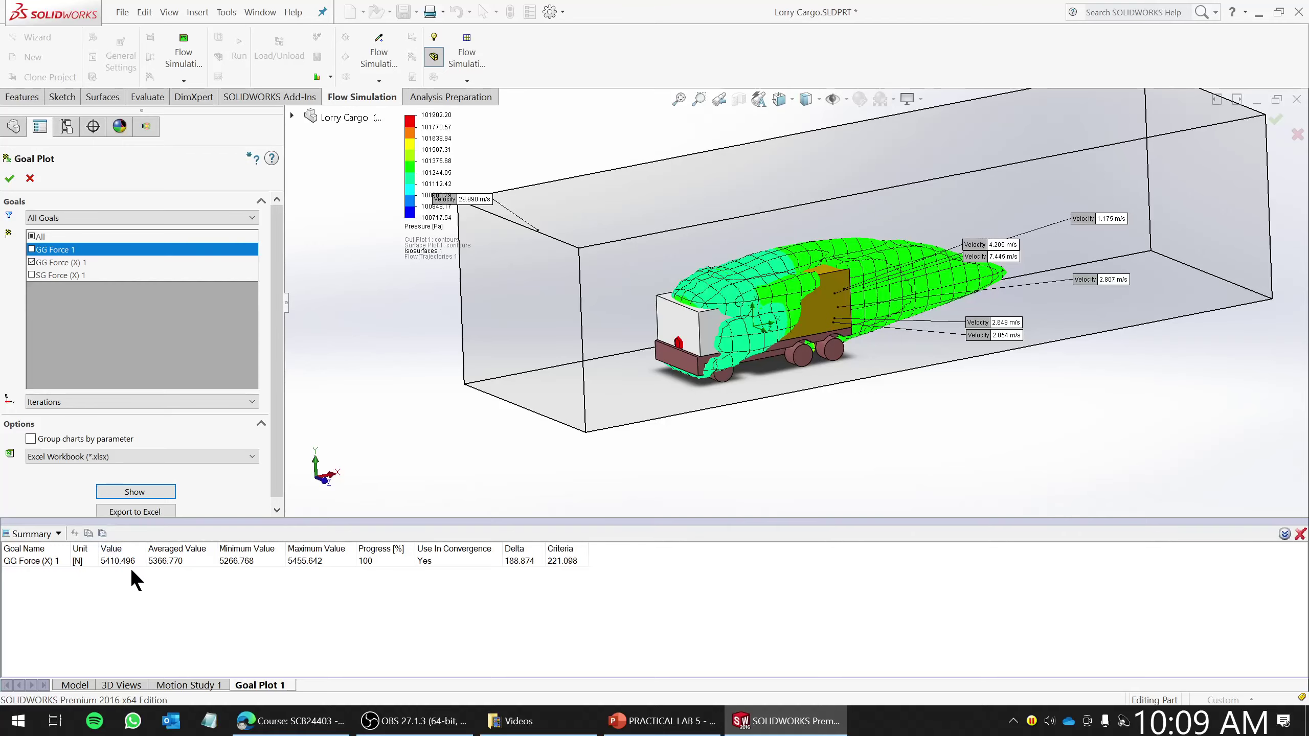
{"action": "middle_click_drag", "start_coordinate": [796, 310], "coordinate": [823, 388]}
{"action": "middle_click_drag", "start_coordinate": [924, 306], "coordinate": [829, 361], "text": "ctrl"}
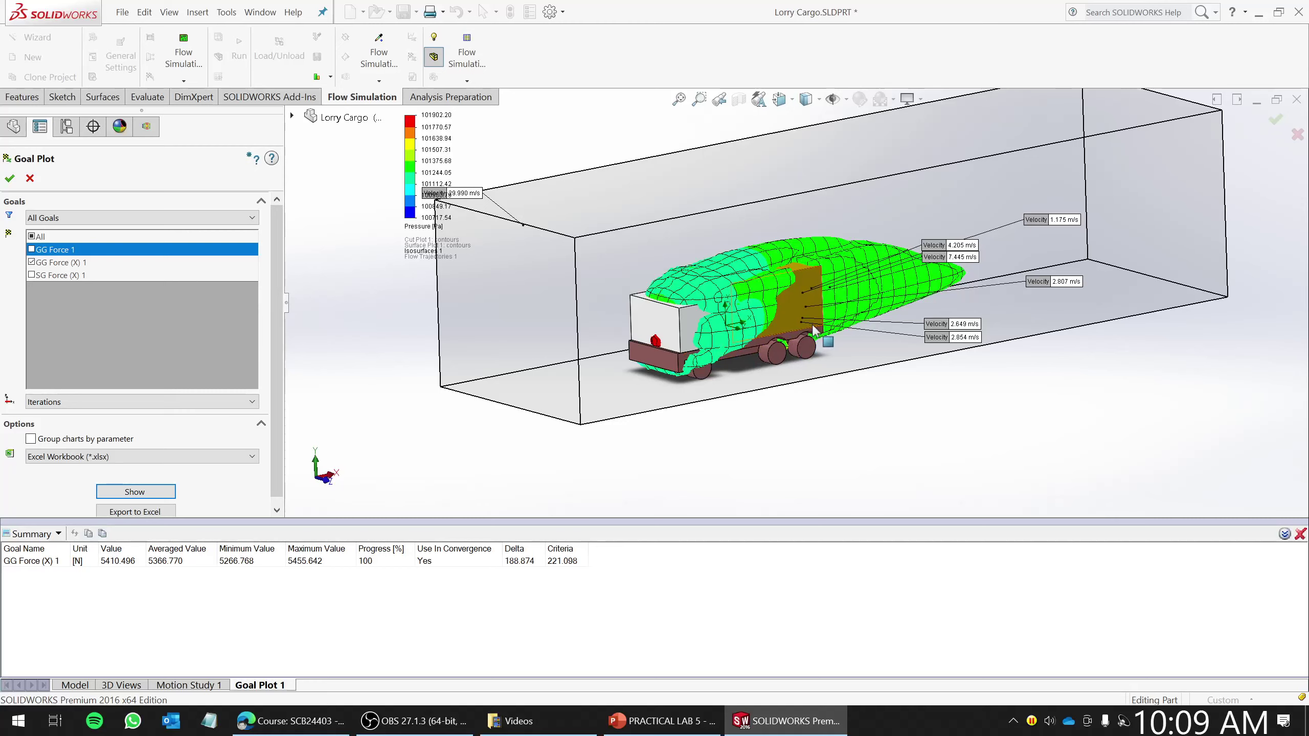
{"action": "left_click", "coordinate": [129, 511]}
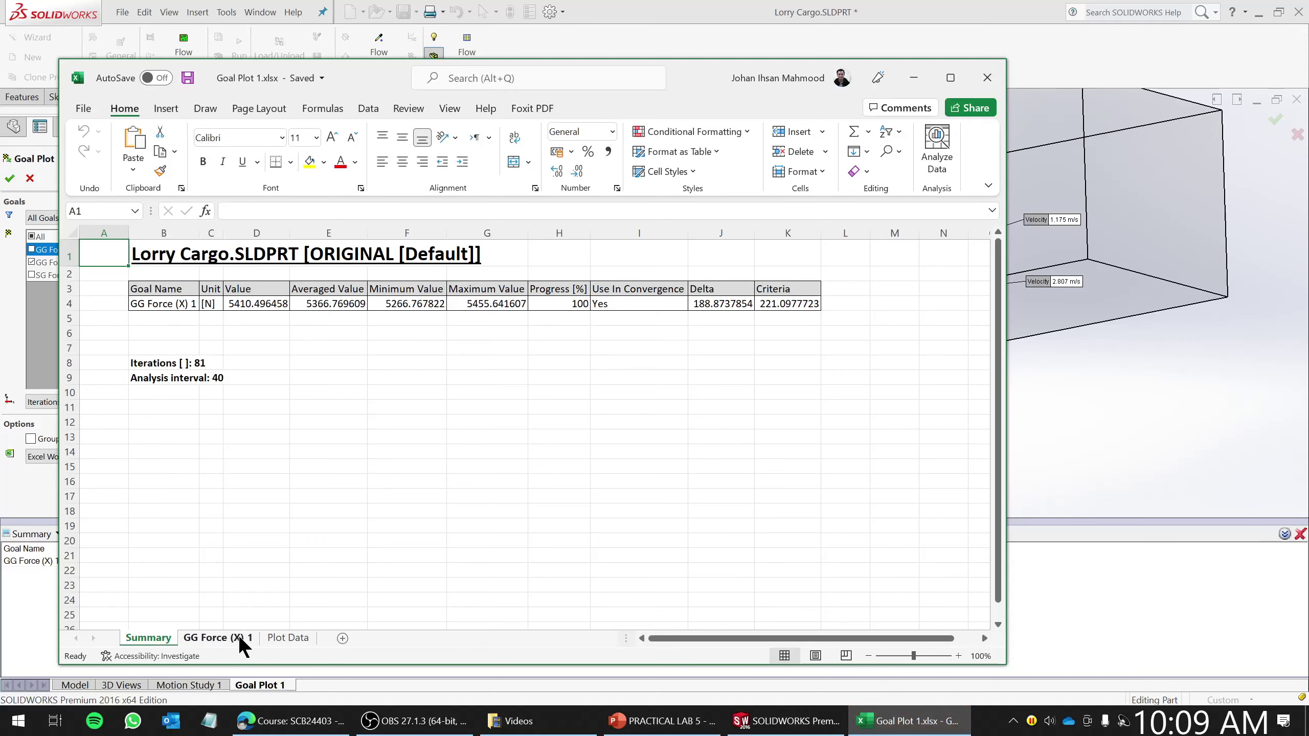
- Review the exported workbook's force chart, plot data and the summary's final, averaged, minimum and maximum values for GG Force (X) 1
{"action": "left_click", "coordinate": [238, 635]}
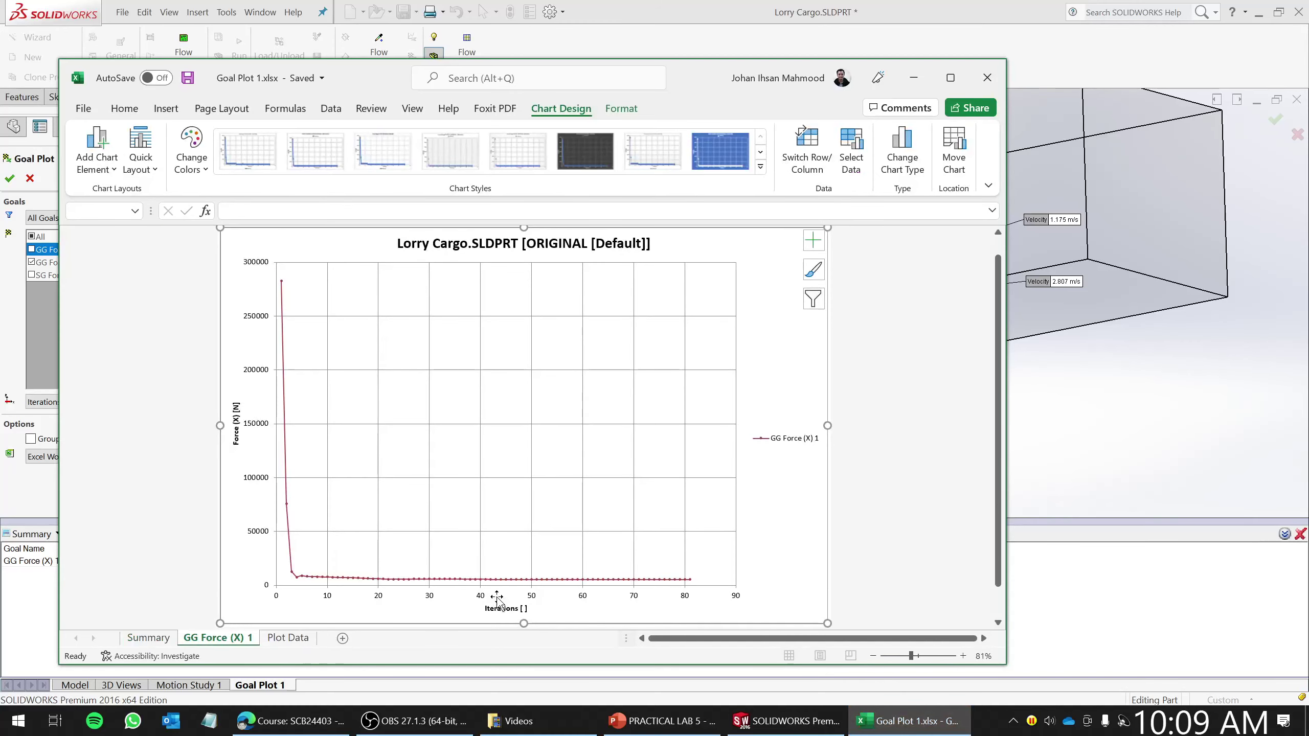
{"action": "left_click", "coordinate": [303, 638]}
{"action": "left_click", "coordinate": [171, 638]}
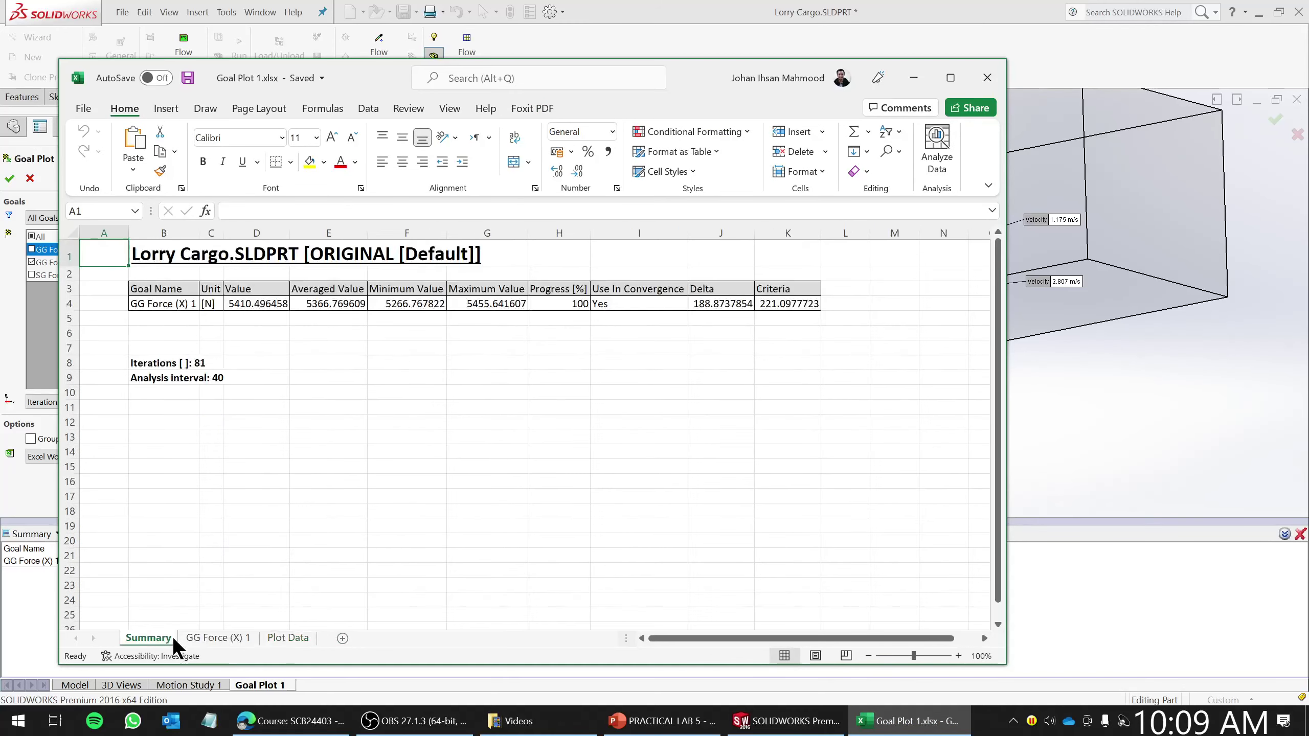
{"action": "left_click", "coordinate": [244, 304]}
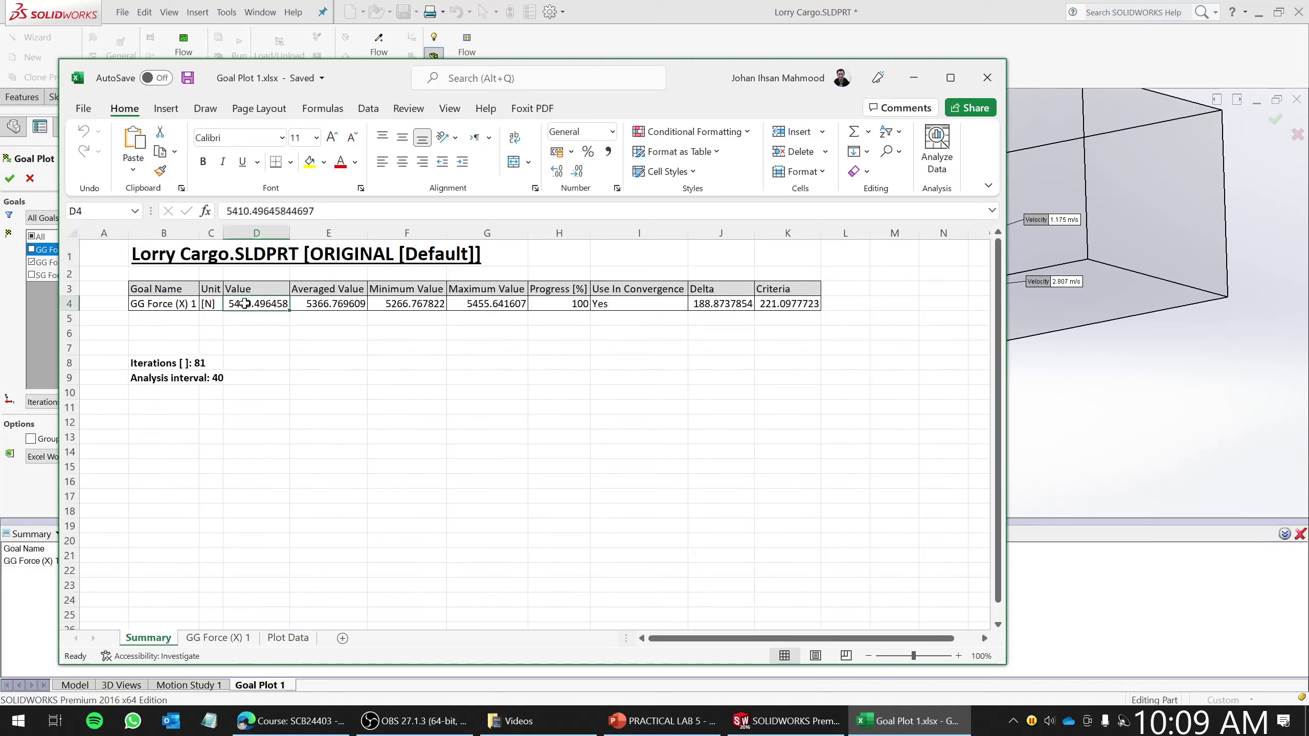
{"action": "left_click", "coordinate": [313, 305]}
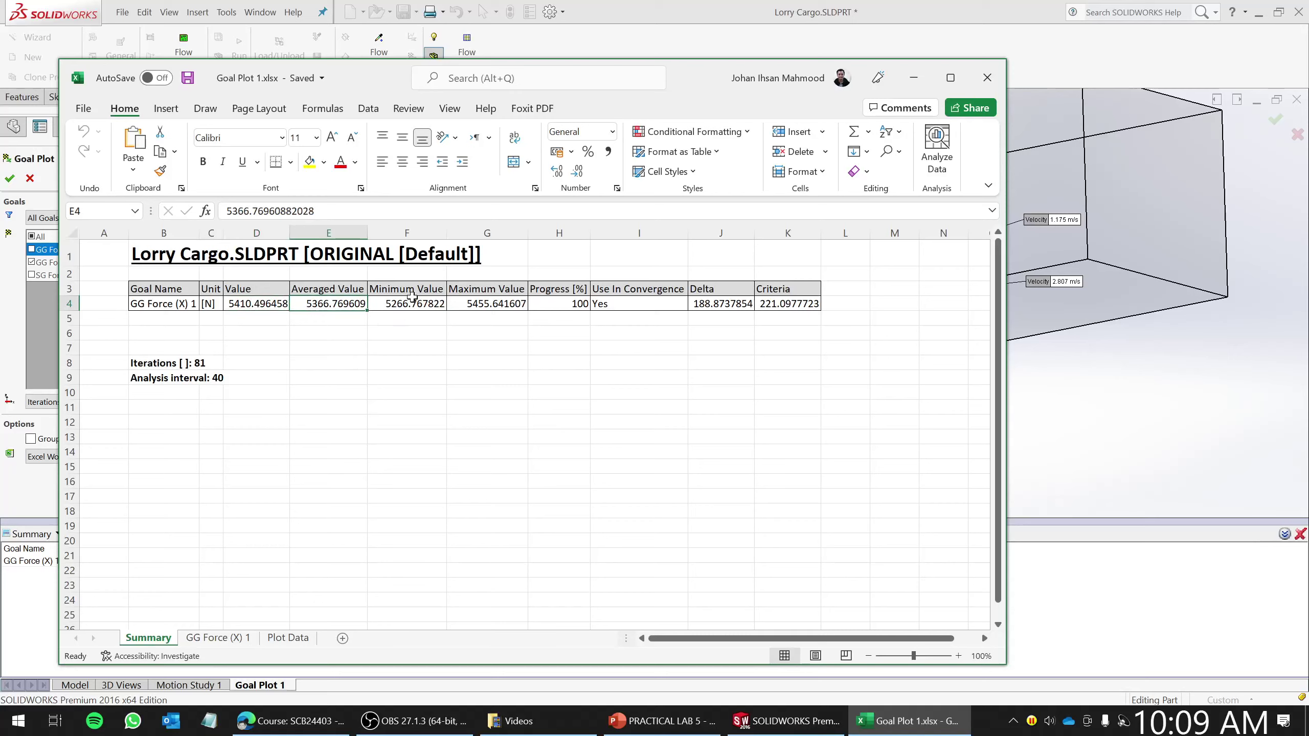
{"action": "left_click", "coordinate": [428, 303]}
{"action": "left_click", "coordinate": [478, 303]}
{"action": "left_click", "coordinate": [261, 306]}
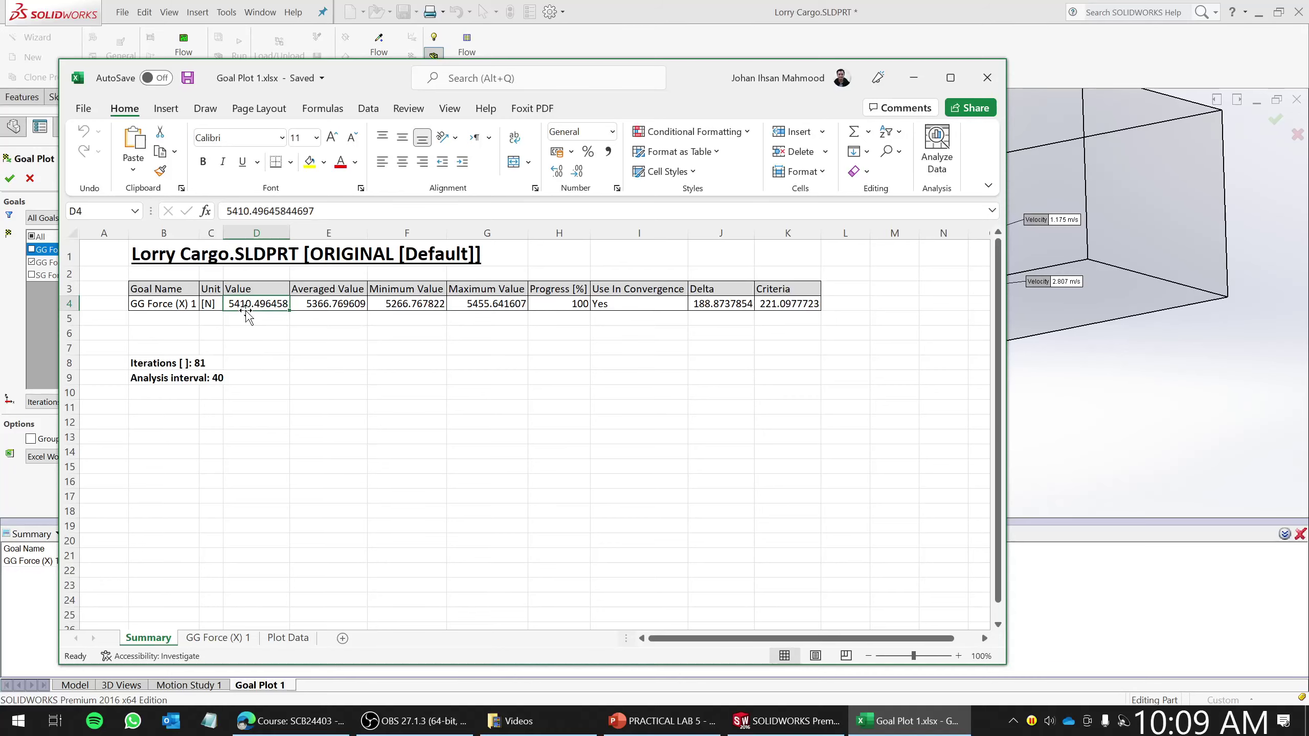
- Check the force at the last iteration in the workbook's plot data, and close the workbook
{"action": "left_click", "coordinate": [287, 638]}
{"action": "scroll", "coordinate": [394, 458], "scroll_direction": "down", "scroll_amount": 20}
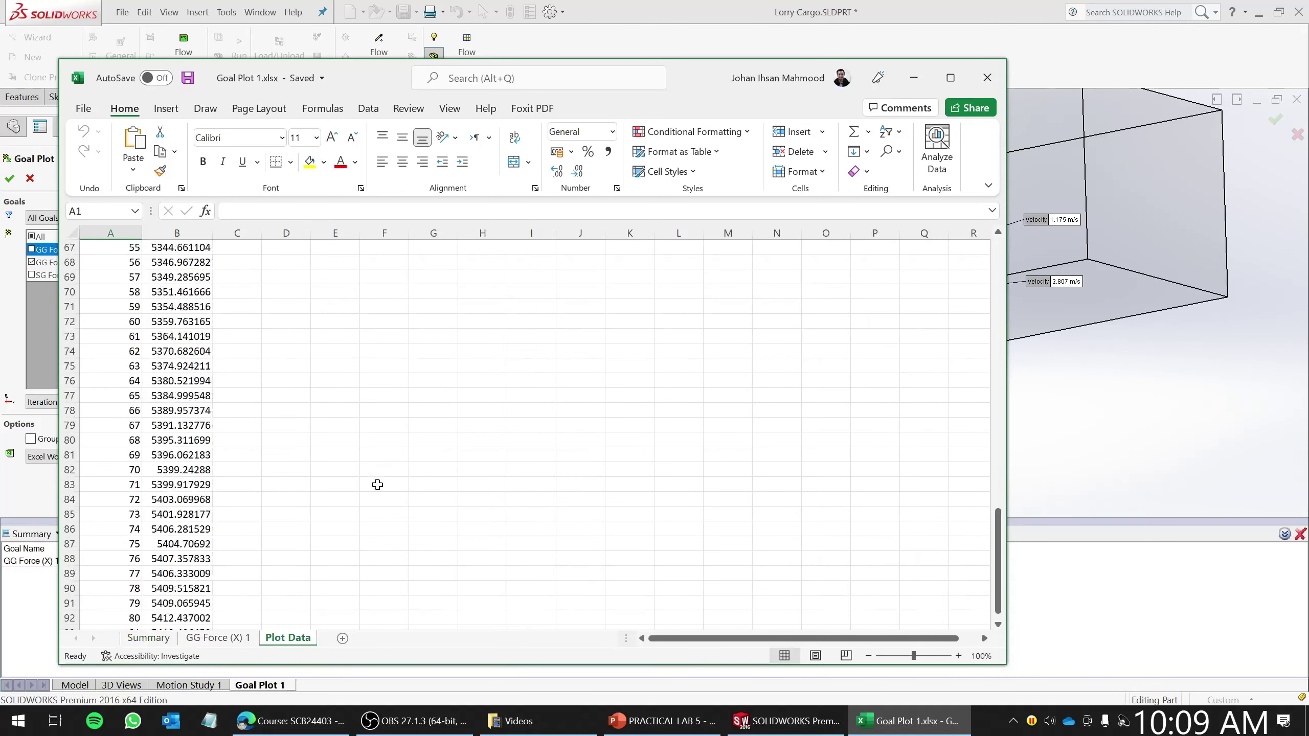
{"action": "left_click", "coordinate": [155, 372]}
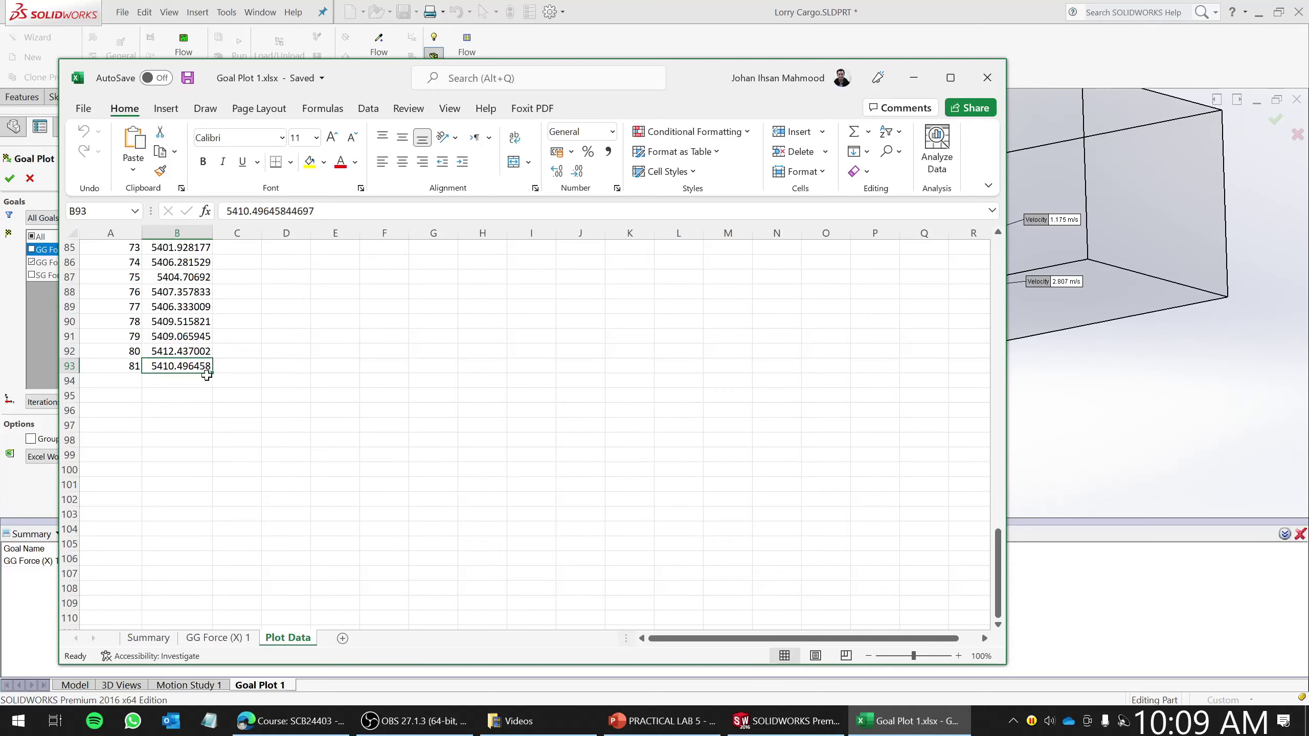
{"action": "left_click", "coordinate": [992, 79]}
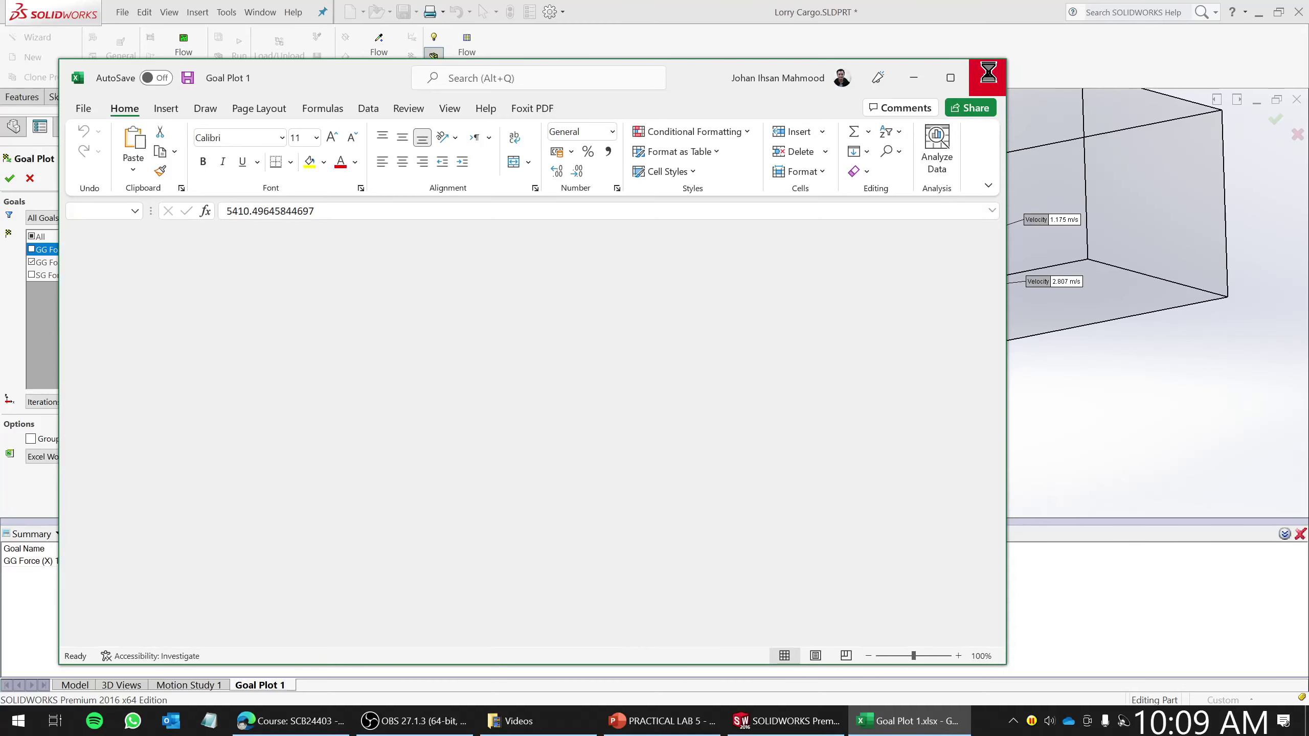
- Leave the goal plot settings without applying them and return to the flow simulation project tree
{"action": "scroll", "coordinate": [906, 249], "scroll_direction": "down", "scroll_amount": 2}
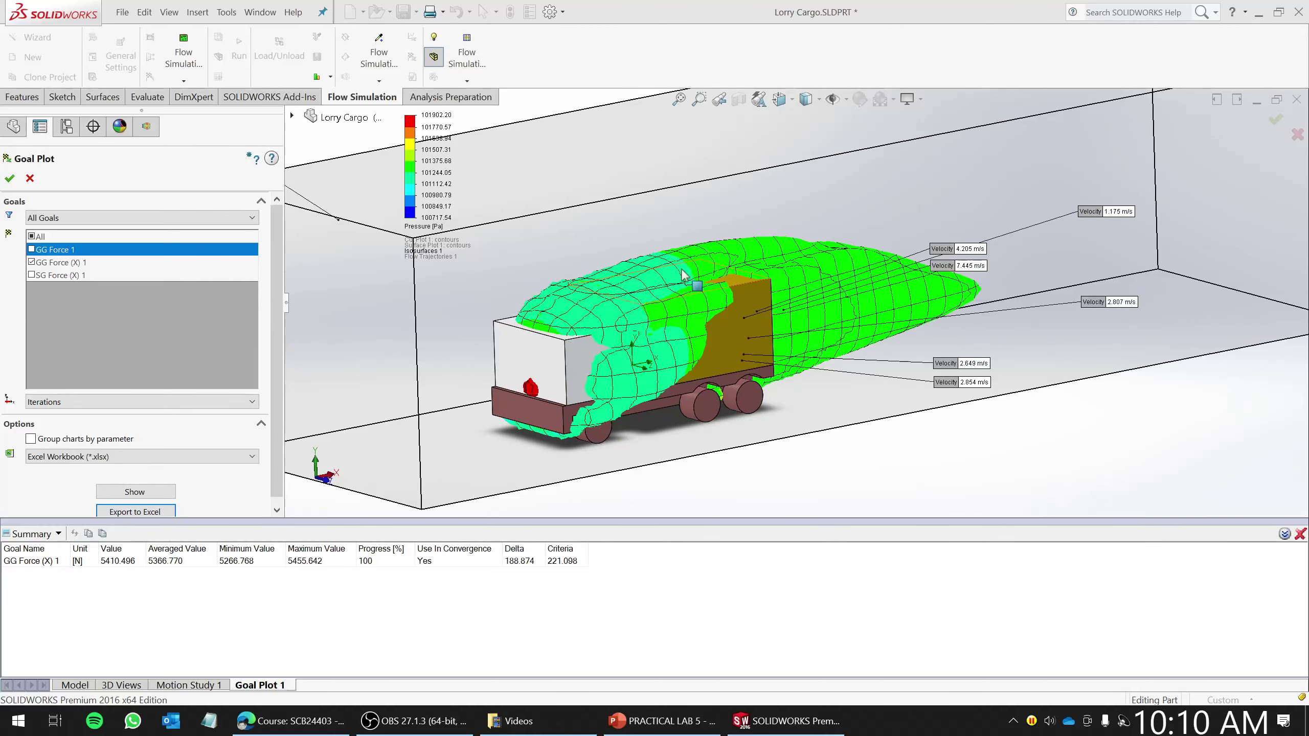
{"action": "left_click", "coordinate": [28, 177]}
{"action": "scroll", "coordinate": [768, 384], "scroll_direction": "up", "scroll_amount": 4}
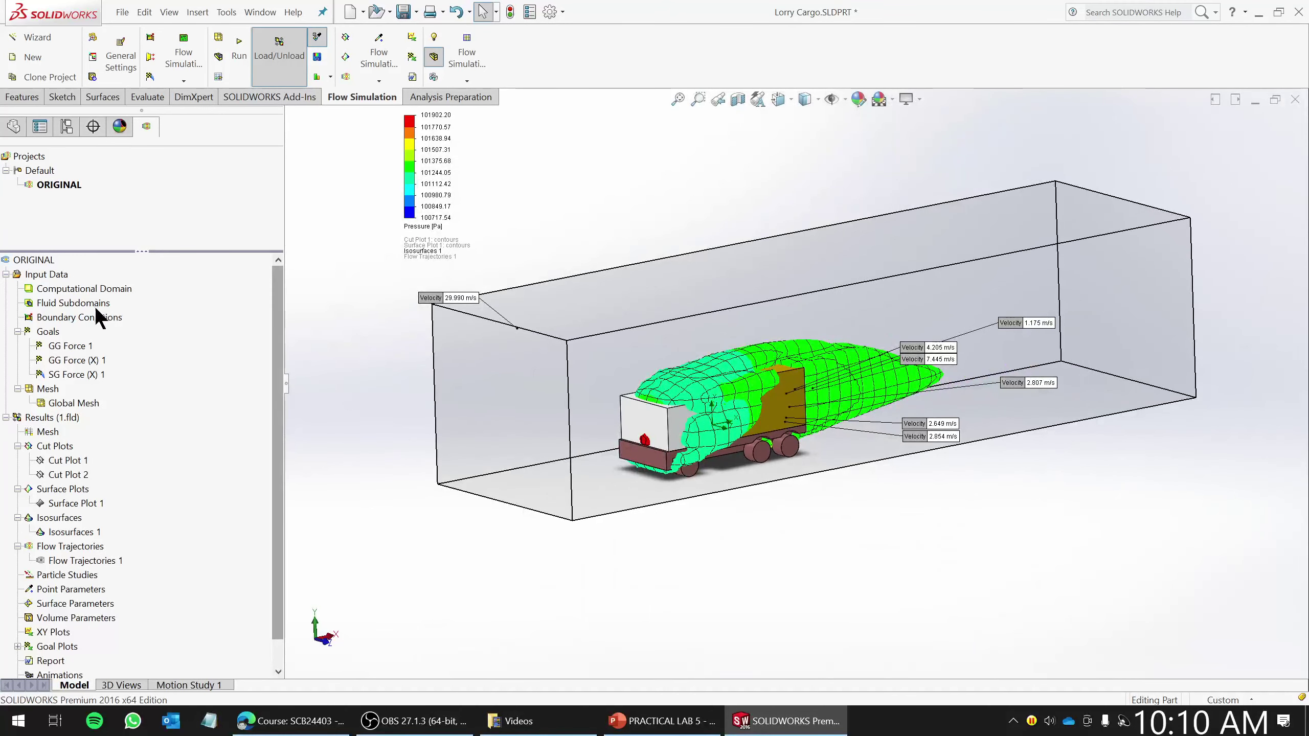
- Clone the ORIGINAL flow project as MODIFIED using the current configuration, and show the part's feature tree
{"action": "right_click", "coordinate": [40, 261]}
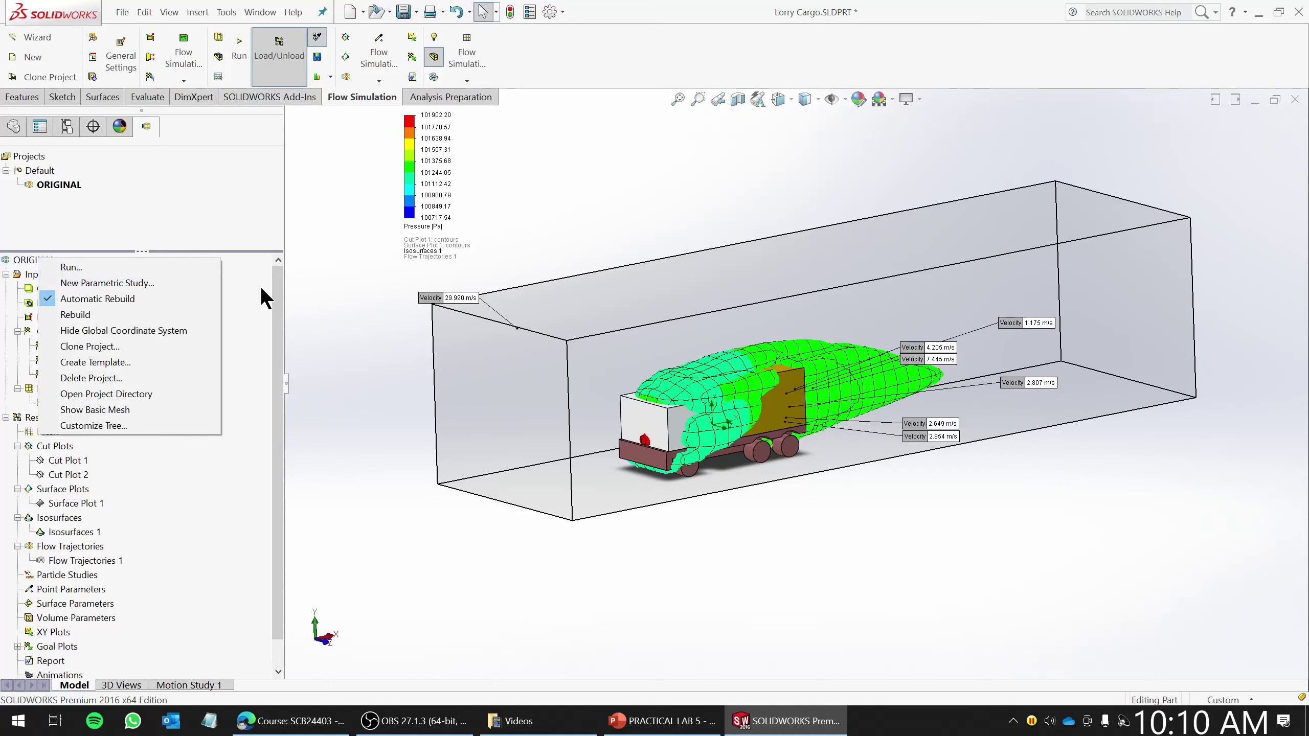
{"action": "left_click", "coordinate": [118, 348]}
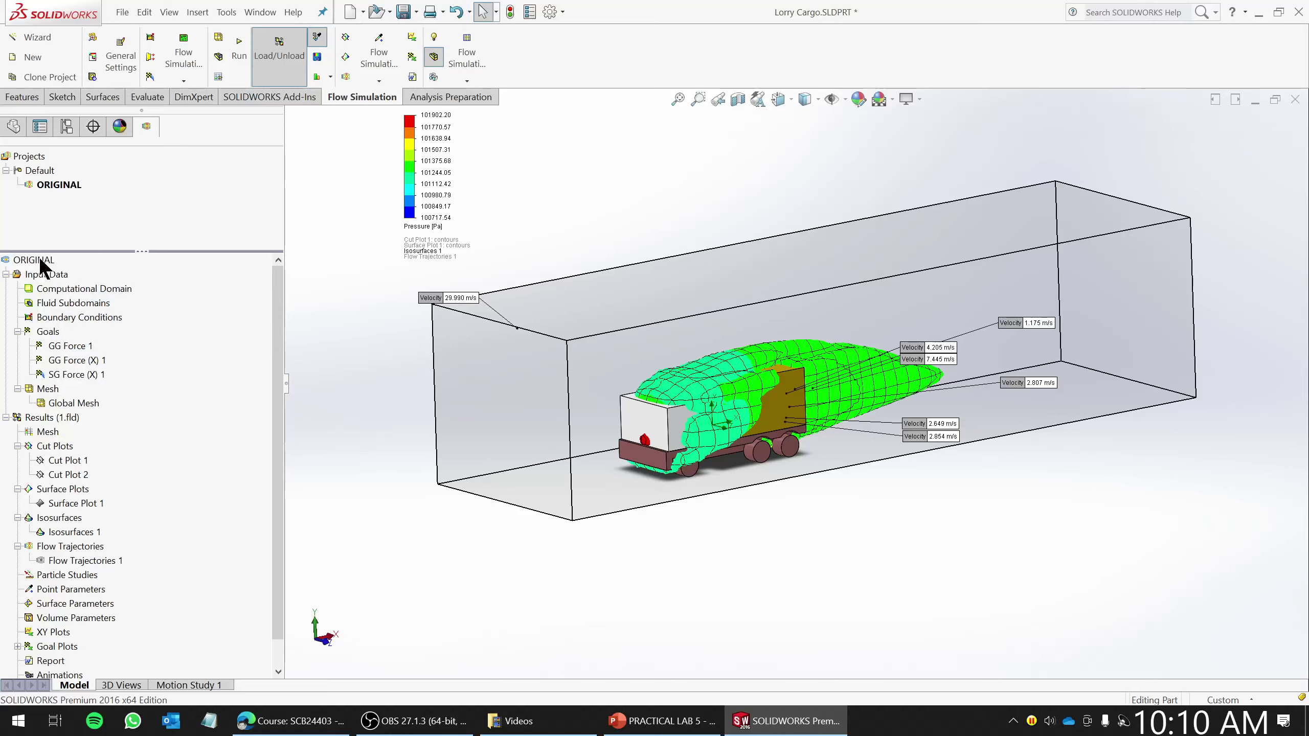
{"action": "right_click", "coordinate": [61, 185]}
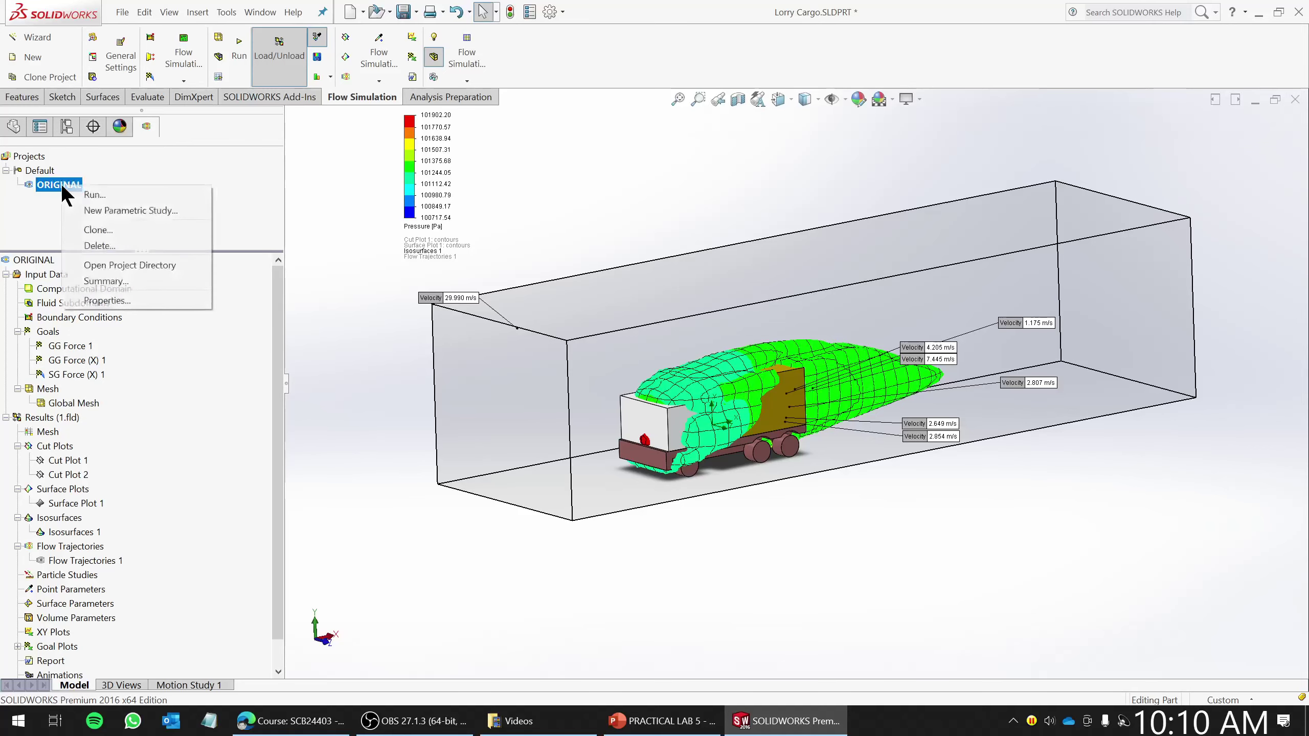
{"action": "left_click", "coordinate": [106, 227]}
{"action": "left_click_drag", "start_coordinate": [48, 217], "coordinate": [2, 214]}
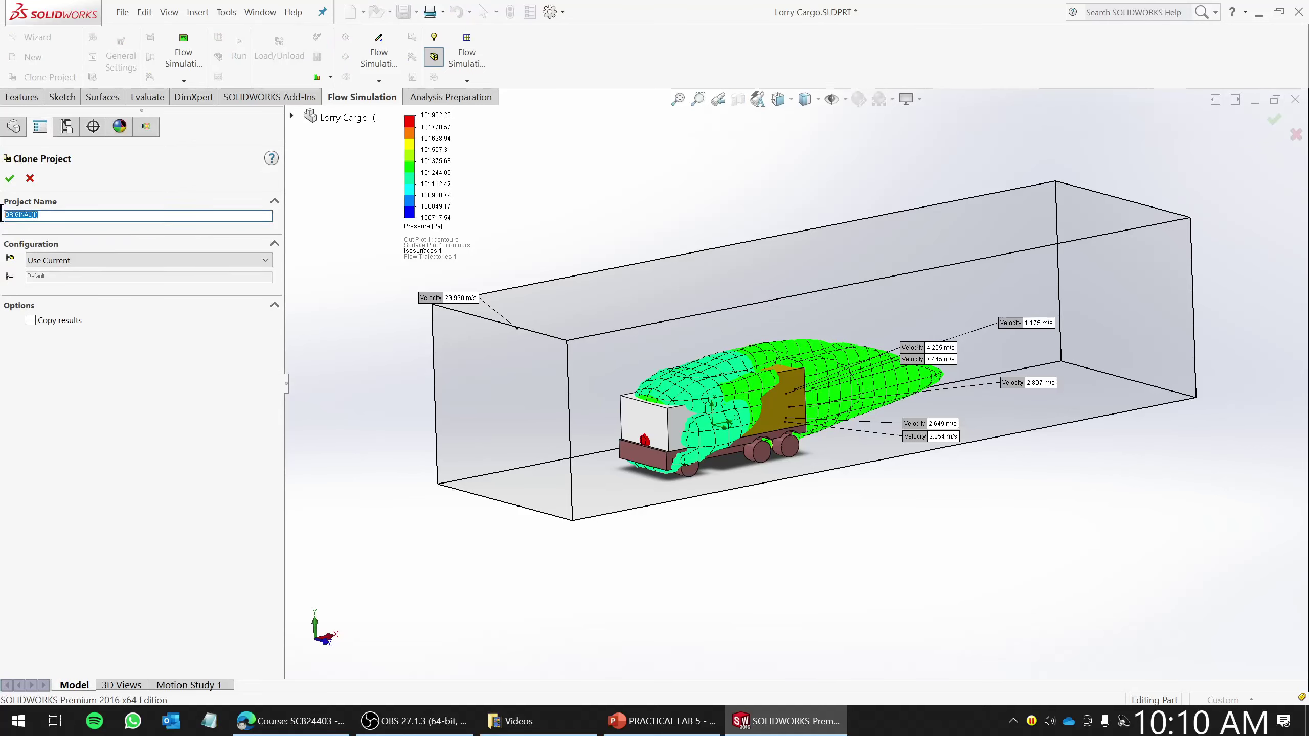
{"action": "type", "text": "MODIFIED"}
{"action": "left_click", "coordinate": [9, 178]}
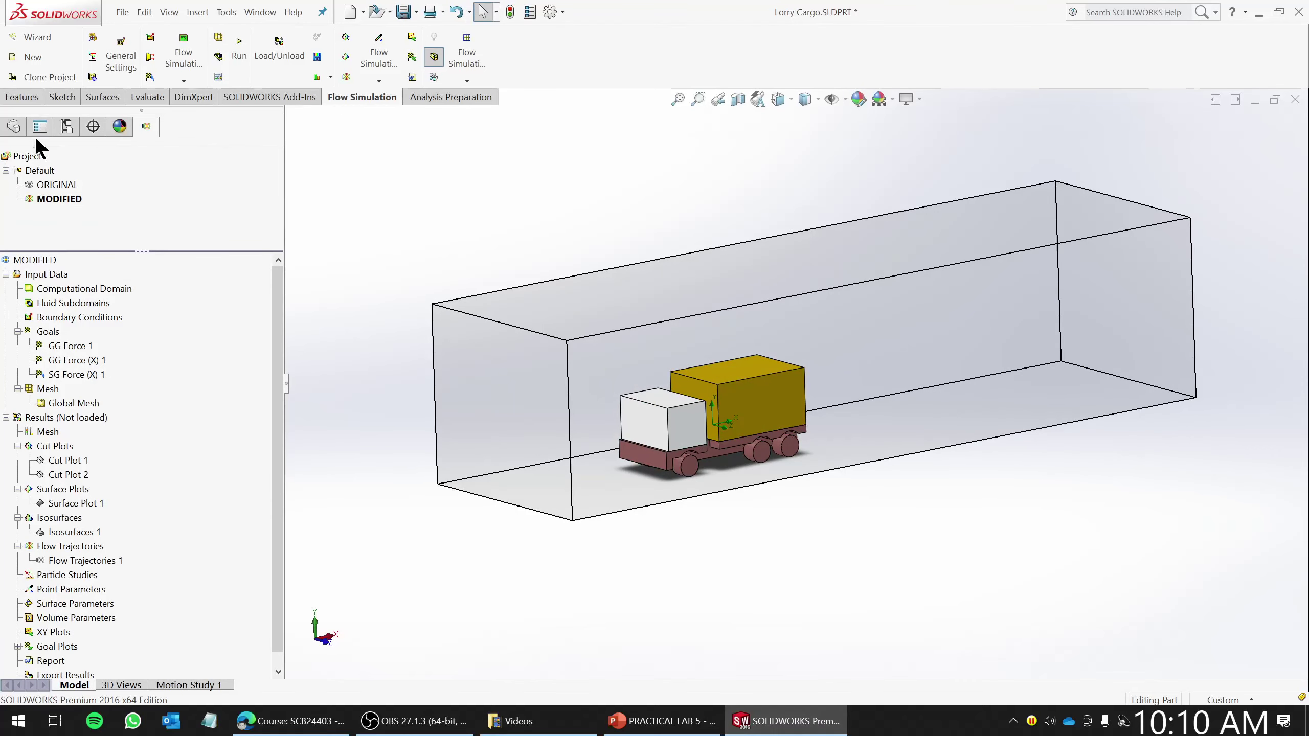
{"action": "left_click", "coordinate": [14, 125]}
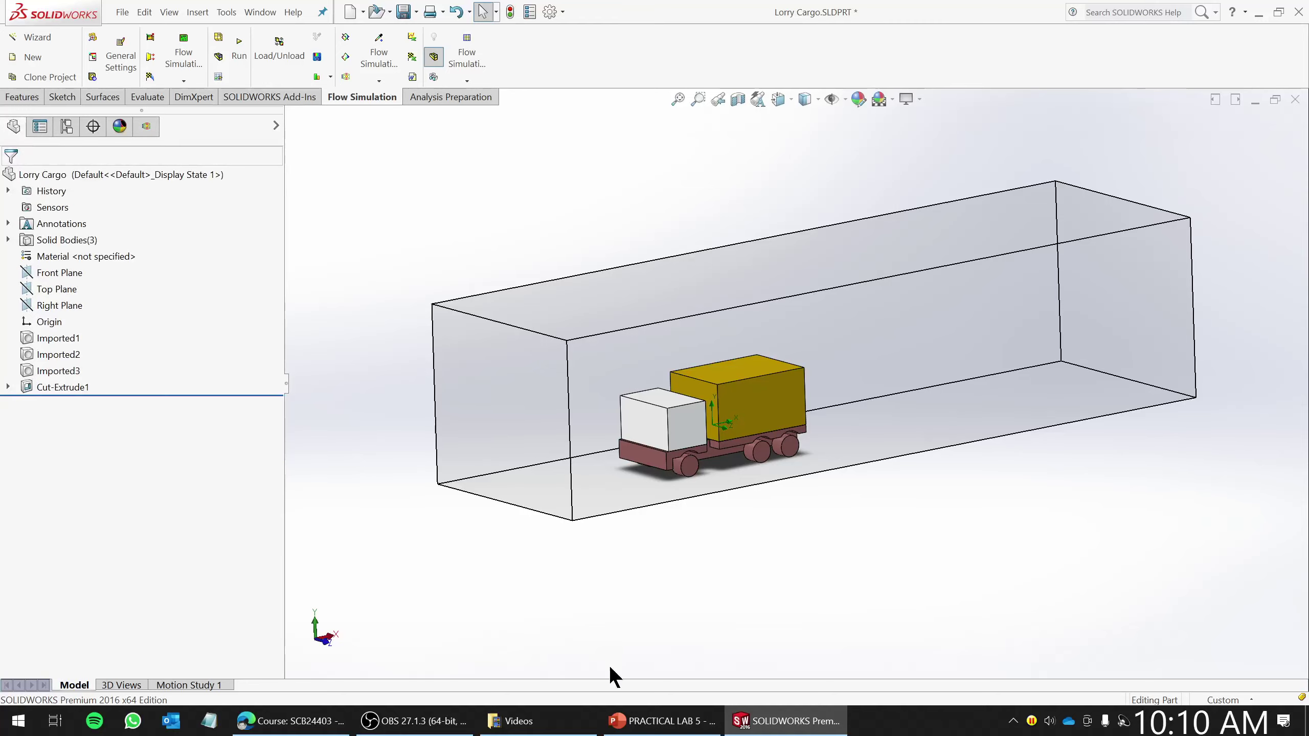
- Switch to the PowerPoint lab slides, open the Step 4 Design Improvements Analysis Results slide and follow its aerodynamic trucks search link
{"action": "left_click", "coordinate": [662, 721]}
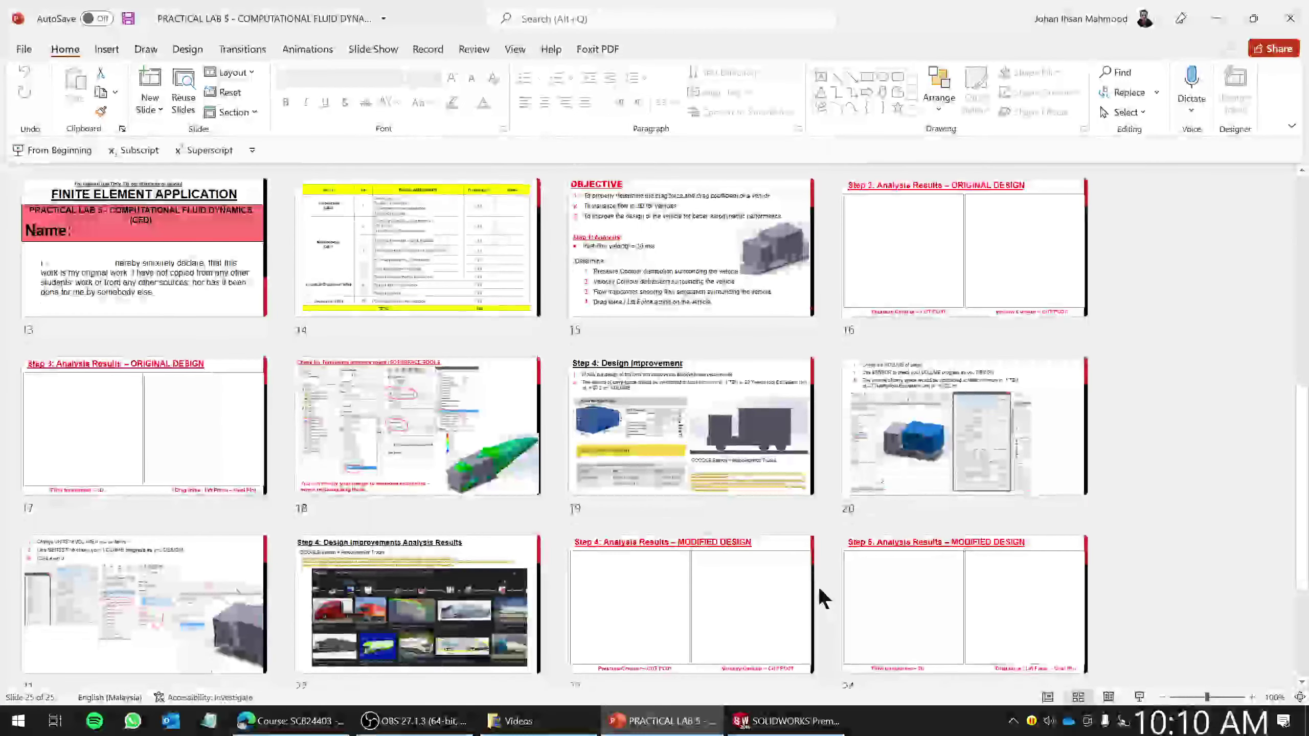
{"action": "scroll", "coordinate": [819, 586], "scroll_direction": "down", "scroll_amount": 10}
{"action": "double_click", "coordinate": [428, 444]}
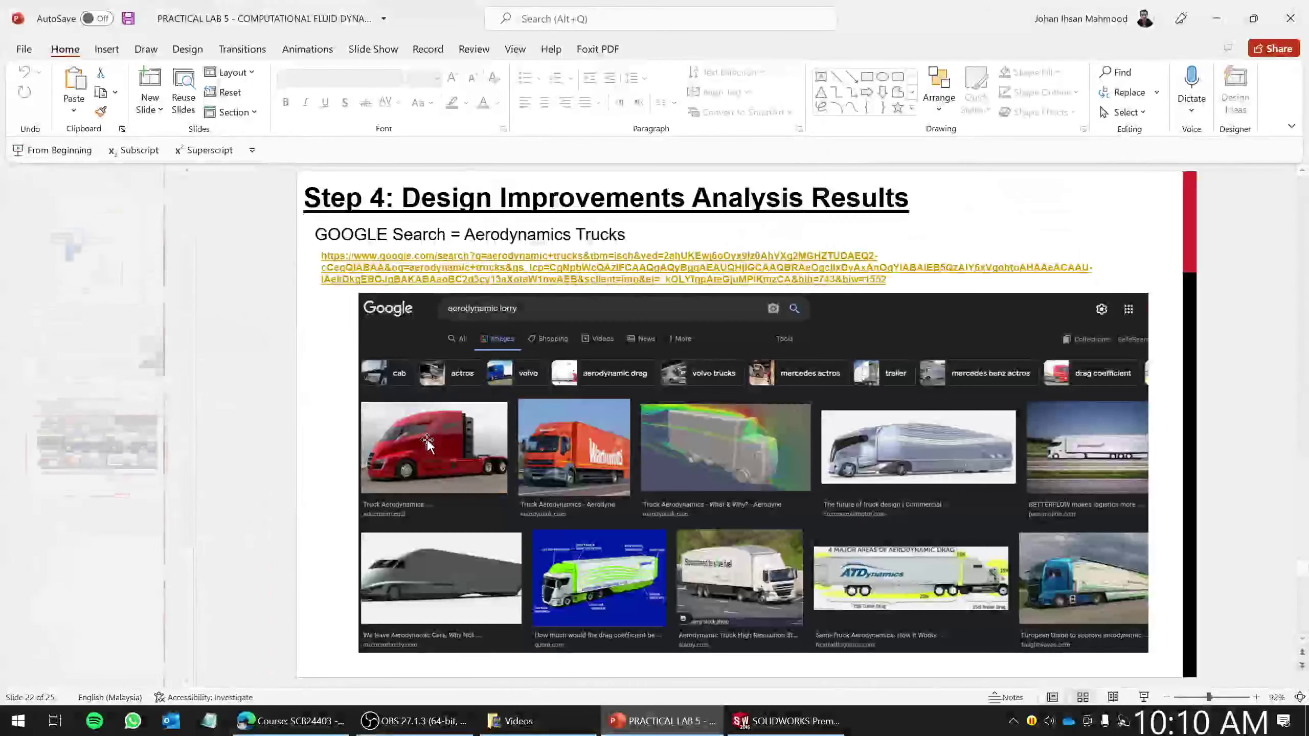
{"action": "left_click", "coordinate": [538, 265], "text": "ctrl"}
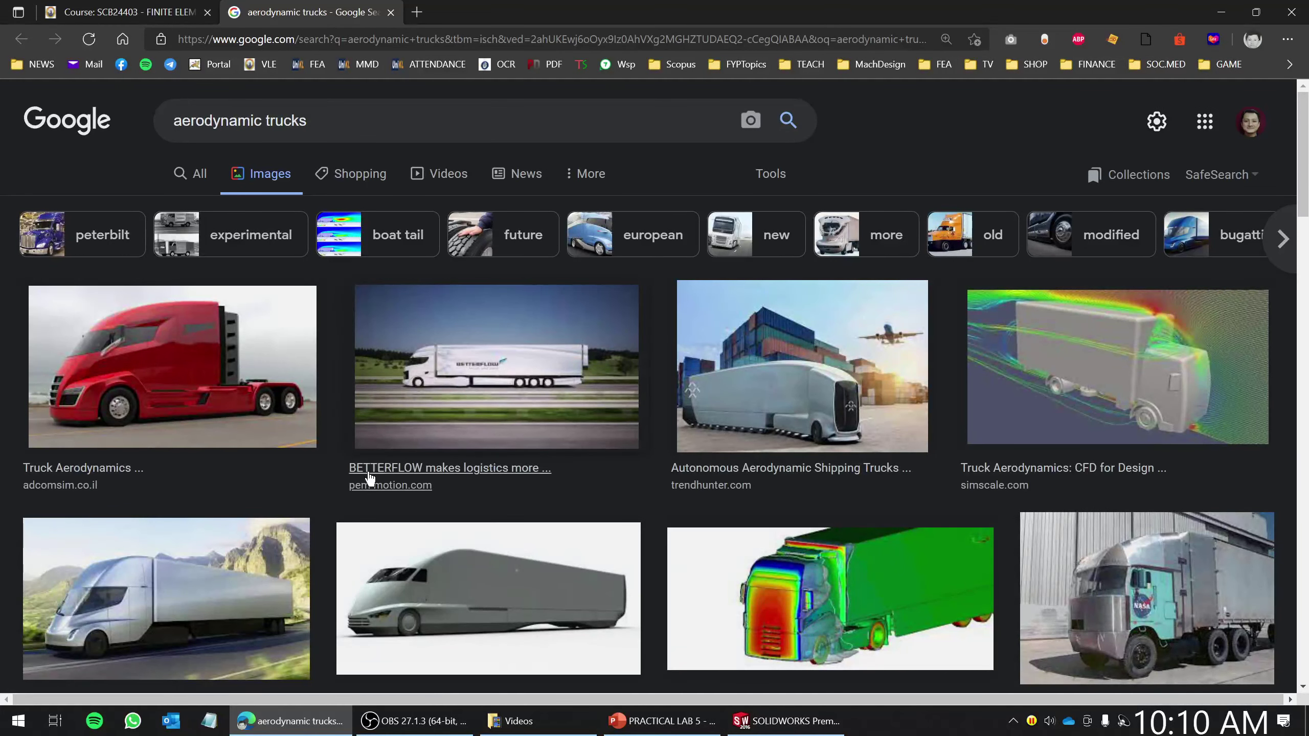
- Browse the aerodynamic truck image results for body shapes to use in the lorry redesign
{"action": "scroll", "coordinate": [932, 459], "scroll_direction": "down", "scroll_amount": 5}
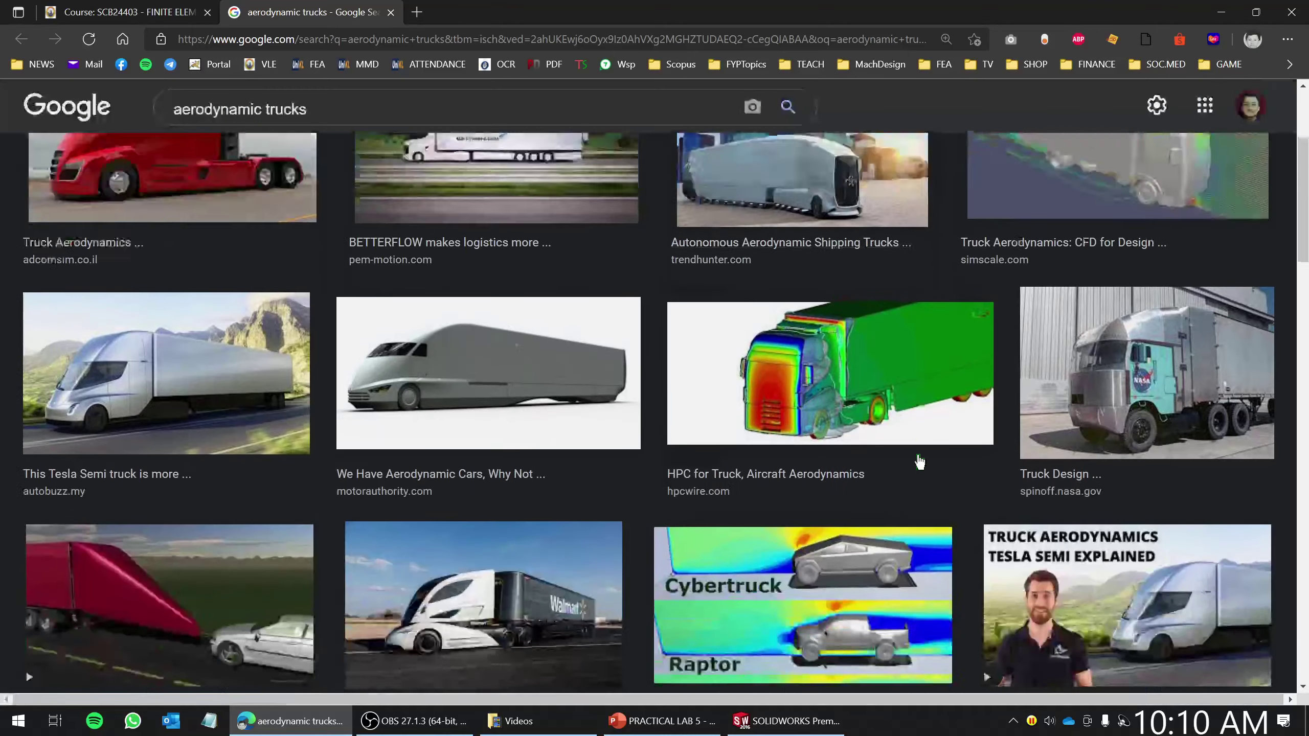
{"action": "scroll", "coordinate": [917, 458], "scroll_direction": "up", "scroll_amount": 3}
{"action": "scroll", "coordinate": [897, 457], "scroll_direction": "down", "scroll_amount": 3}
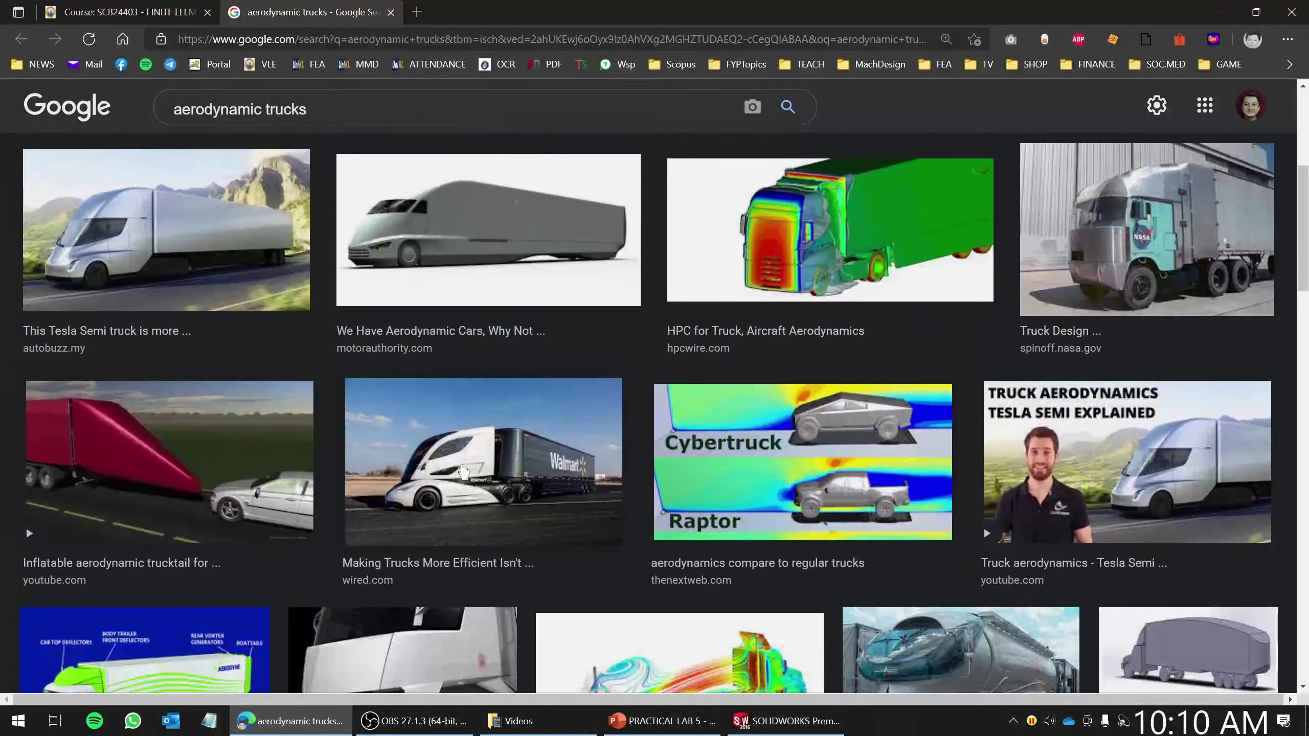
{"action": "scroll", "coordinate": [886, 502], "scroll_direction": "down", "scroll_amount": 1}
{"action": "scroll", "coordinate": [877, 501], "scroll_direction": "down", "scroll_amount": 6}
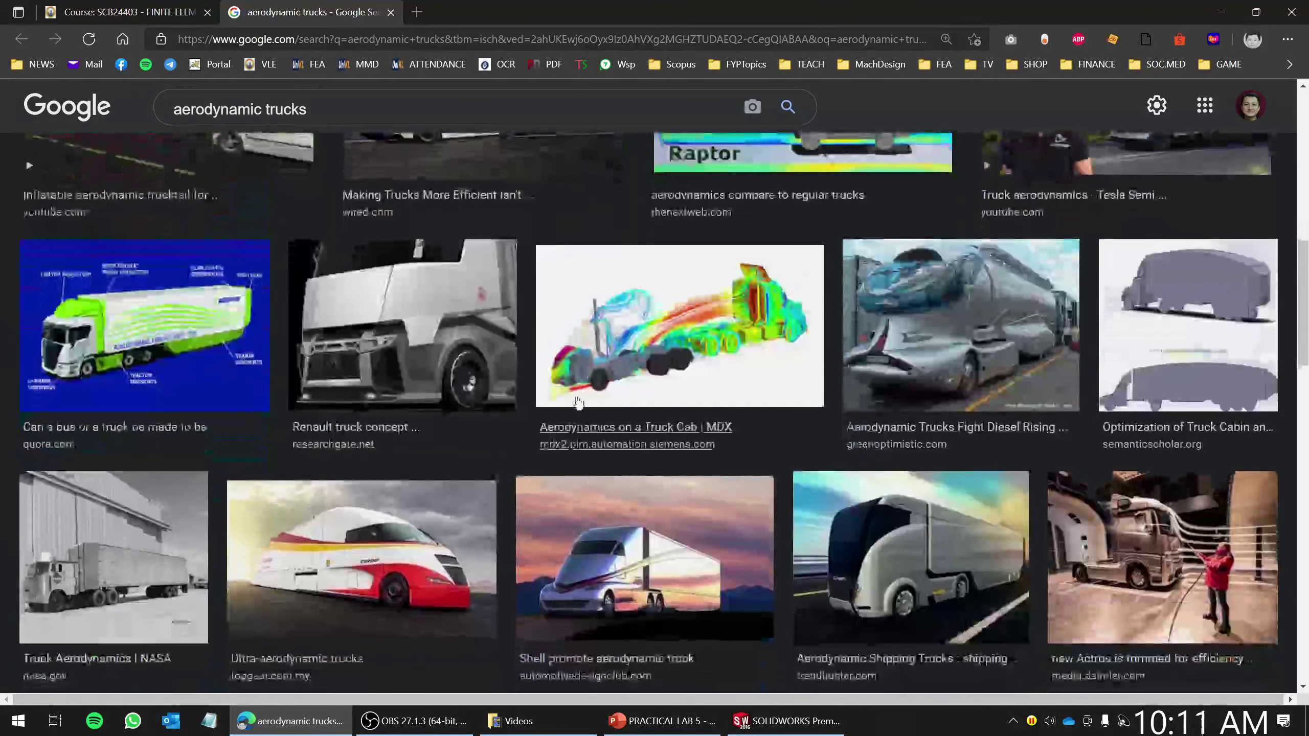
- Switch back to SOLIDWORKS and start a new sketch on the long side face of the cargo box
{"action": "left_click", "coordinate": [788, 722]}
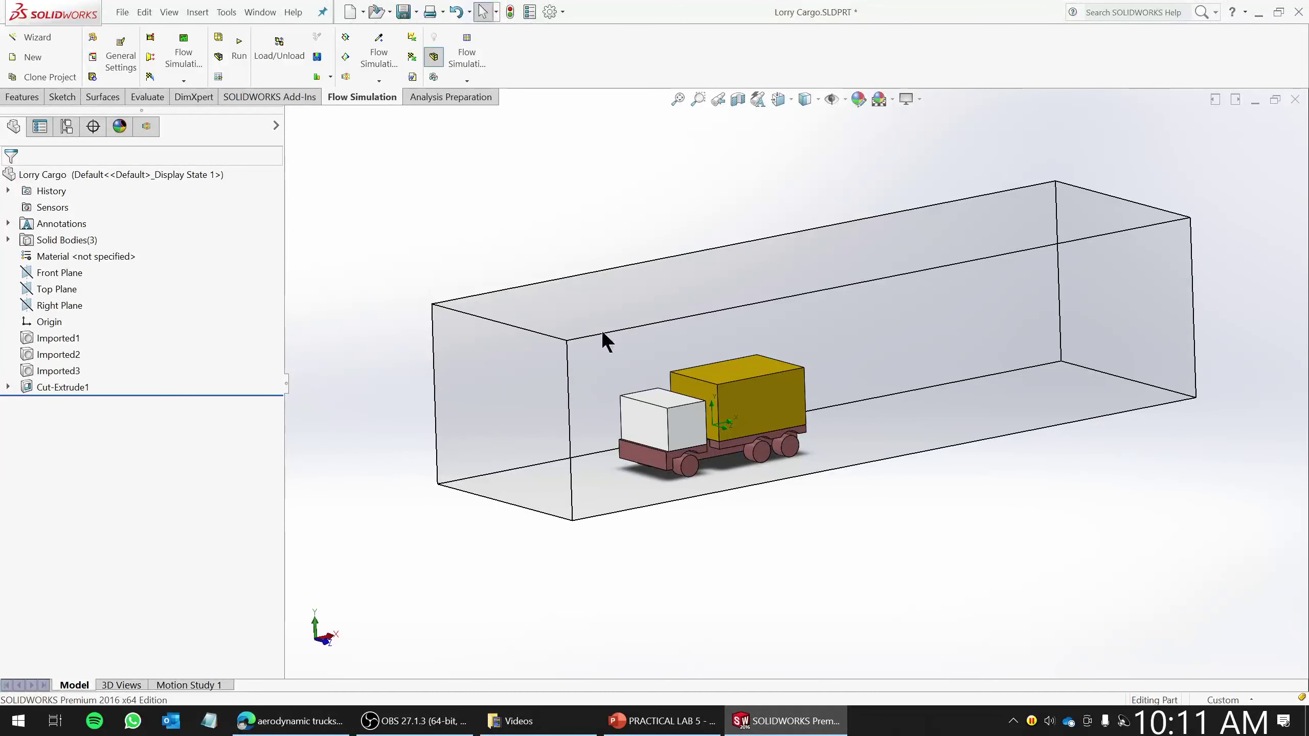
{"action": "right_click", "coordinate": [763, 393]}
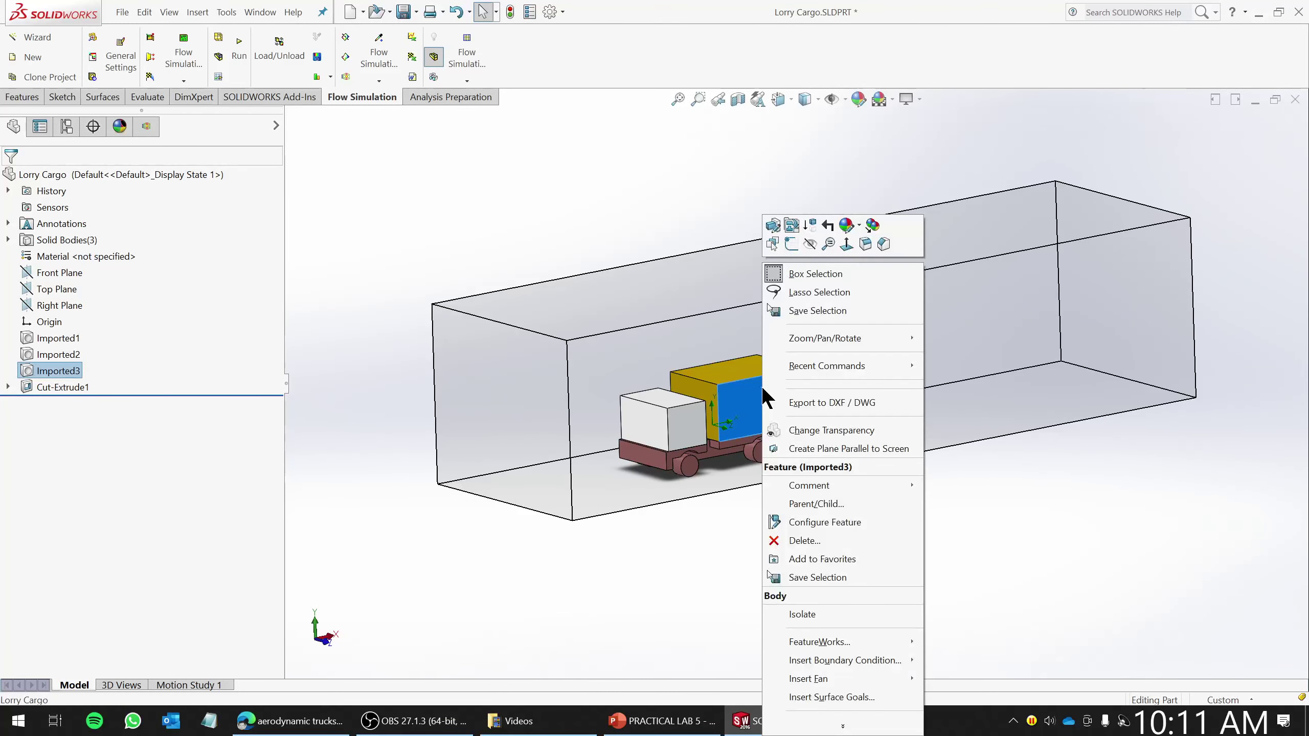
{"action": "left_click", "coordinate": [791, 243]}
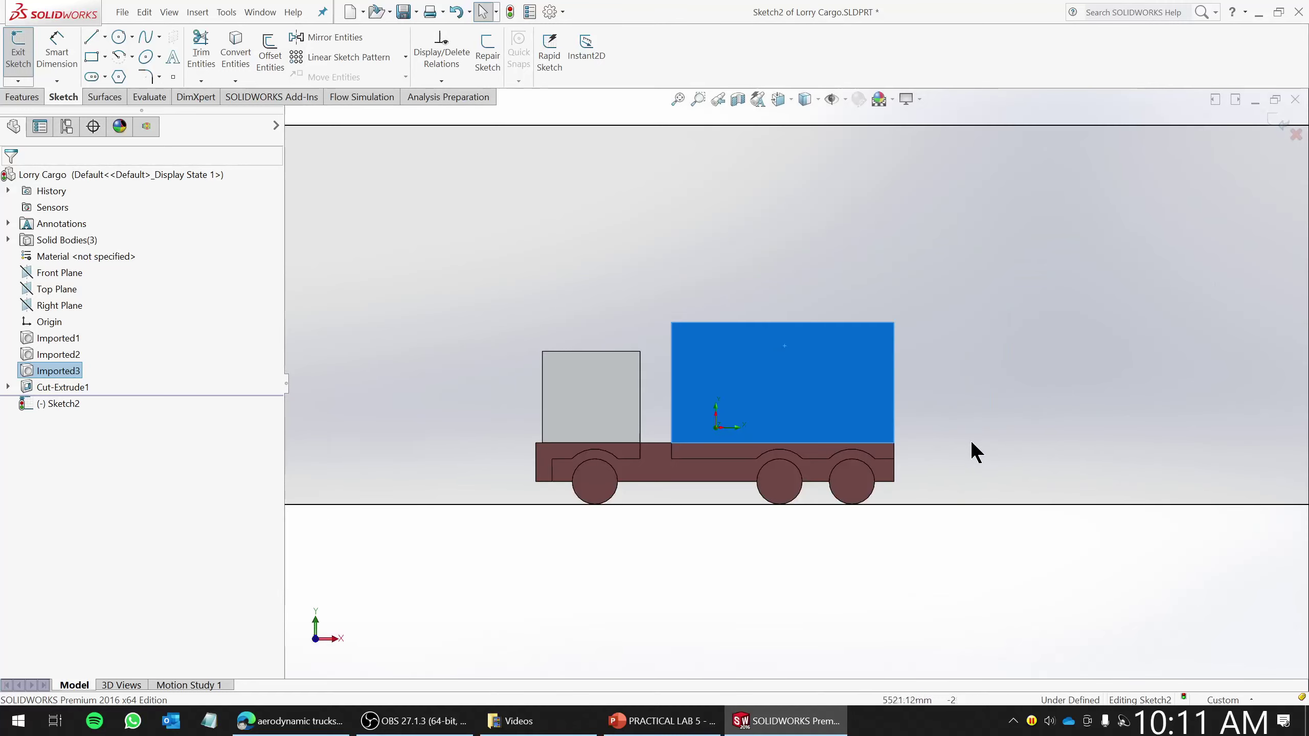
{"action": "scroll", "coordinate": [783, 368], "scroll_direction": "up", "scroll_amount": 2}
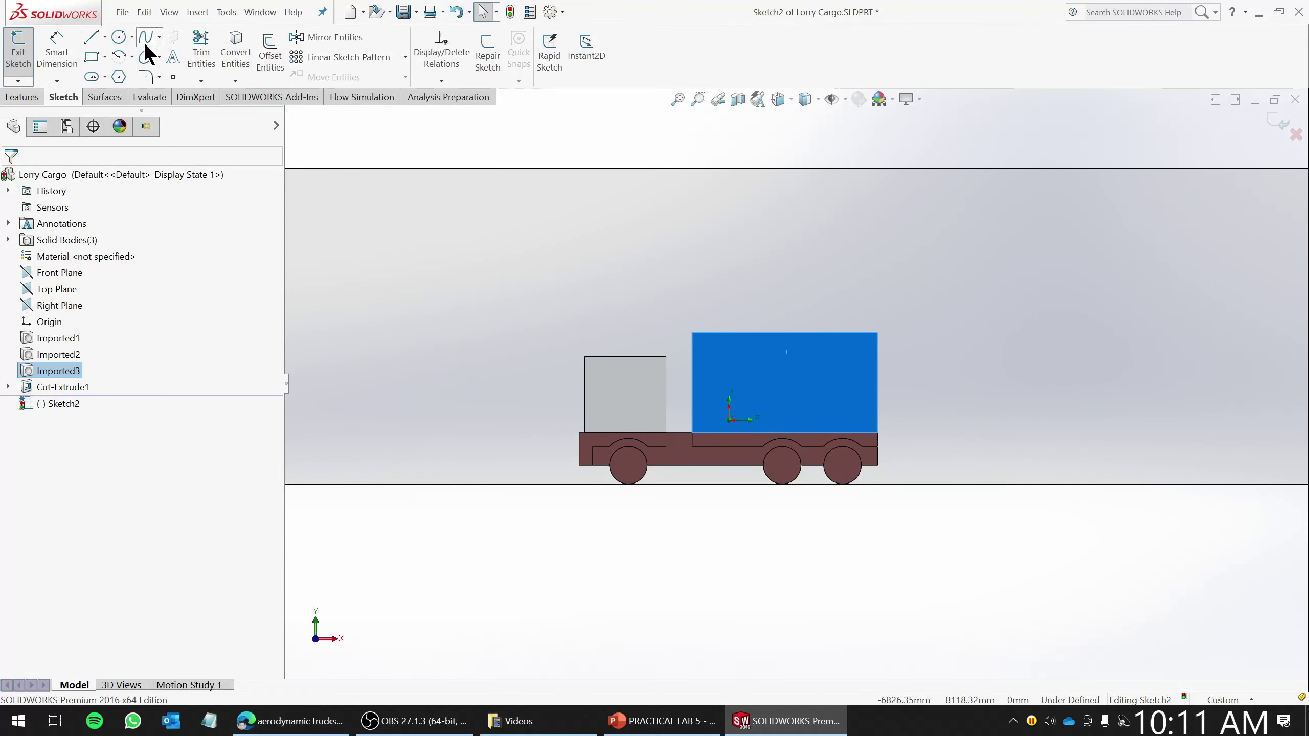
- Sketch a four-point spline arching from ahead of the cab, across the upper cab and cargo box, to well behind the lorry
{"action": "left_click", "coordinate": [159, 37]}
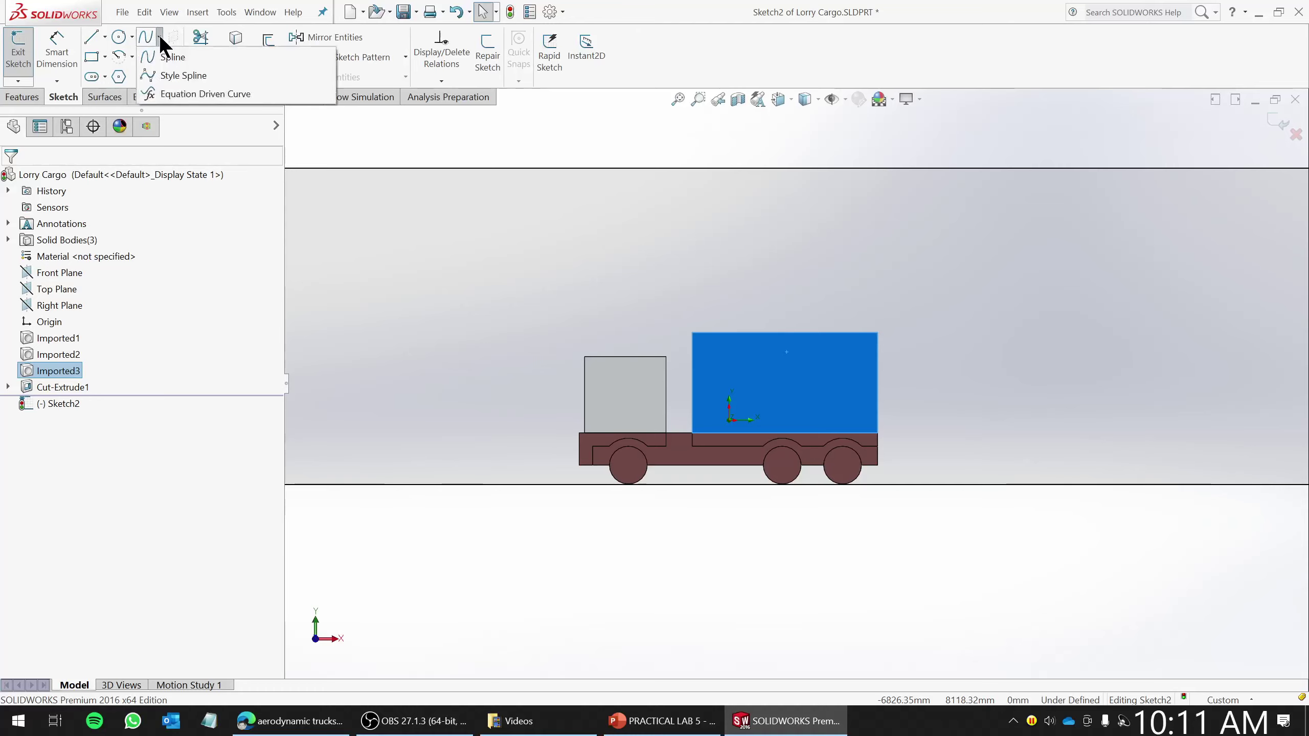
{"action": "left_click", "coordinate": [162, 48]}
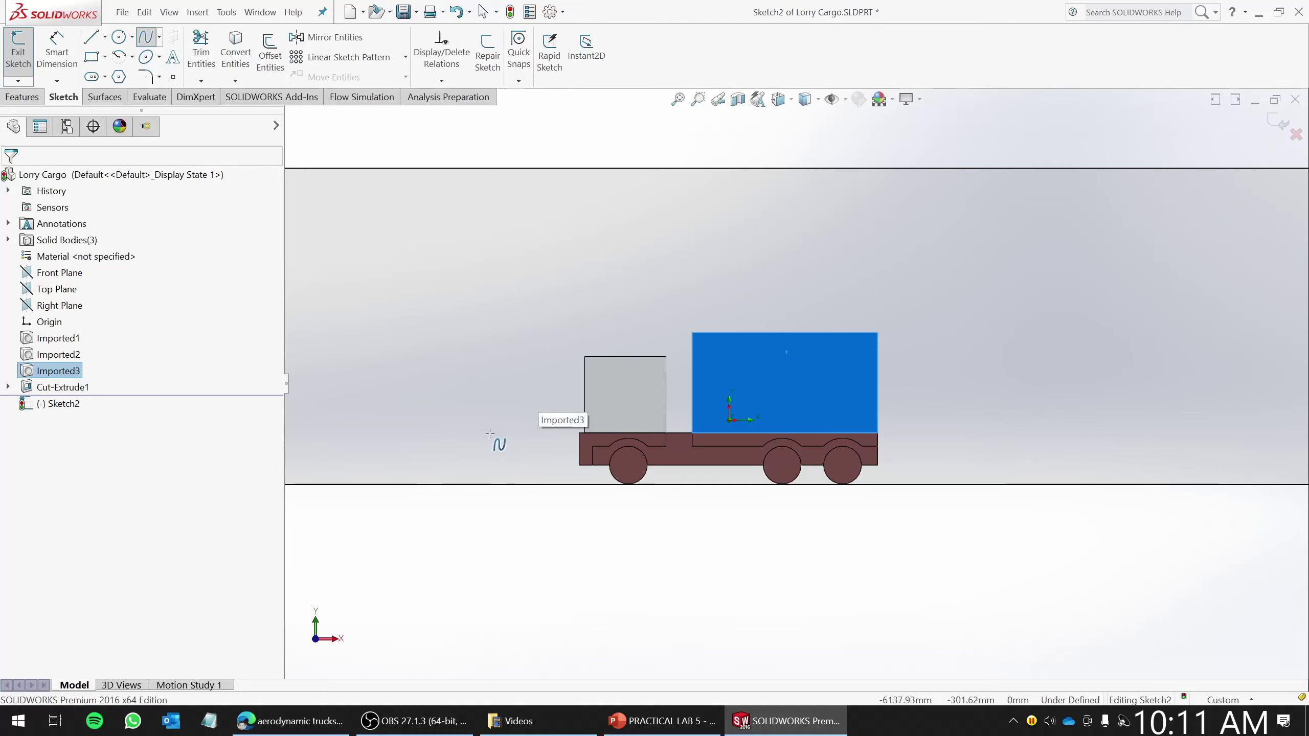
{"action": "left_click", "coordinate": [451, 457]}
{"action": "left_click", "coordinate": [549, 397]}
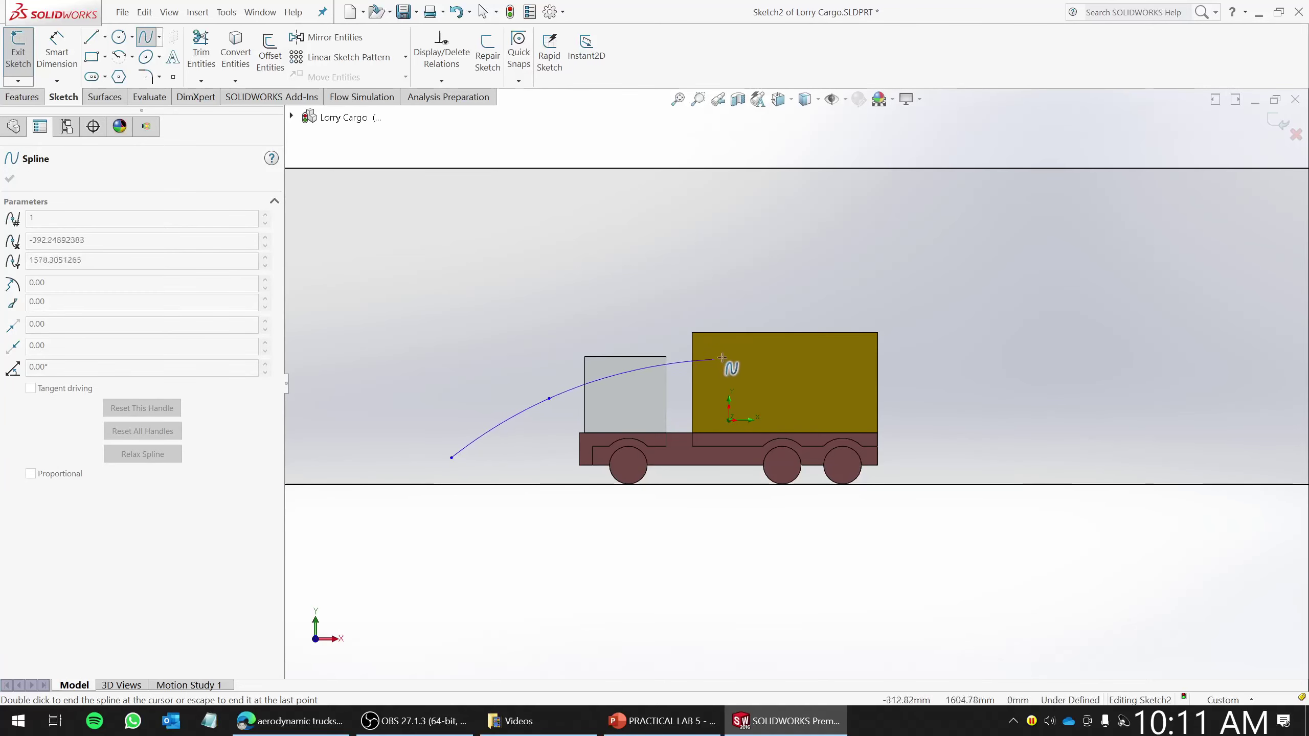
{"action": "left_click", "coordinate": [738, 353]}
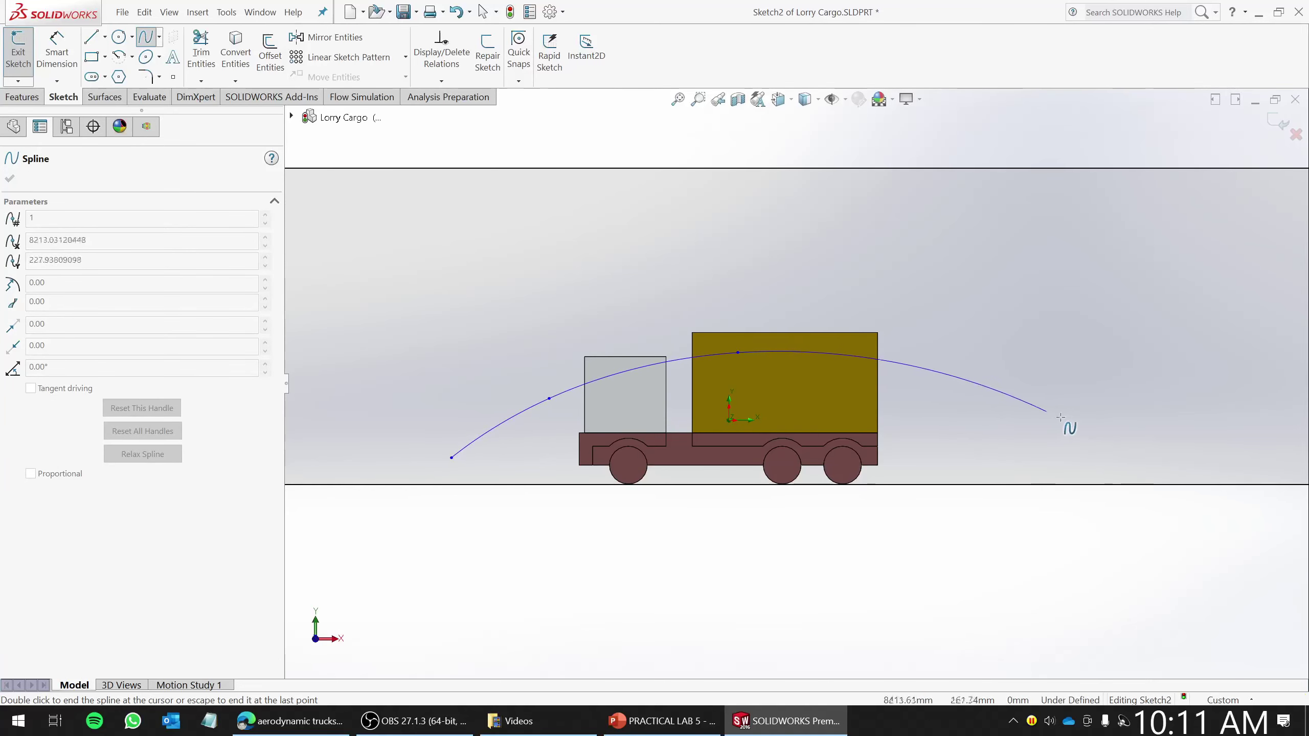
{"action": "double_click", "coordinate": [1145, 448]}
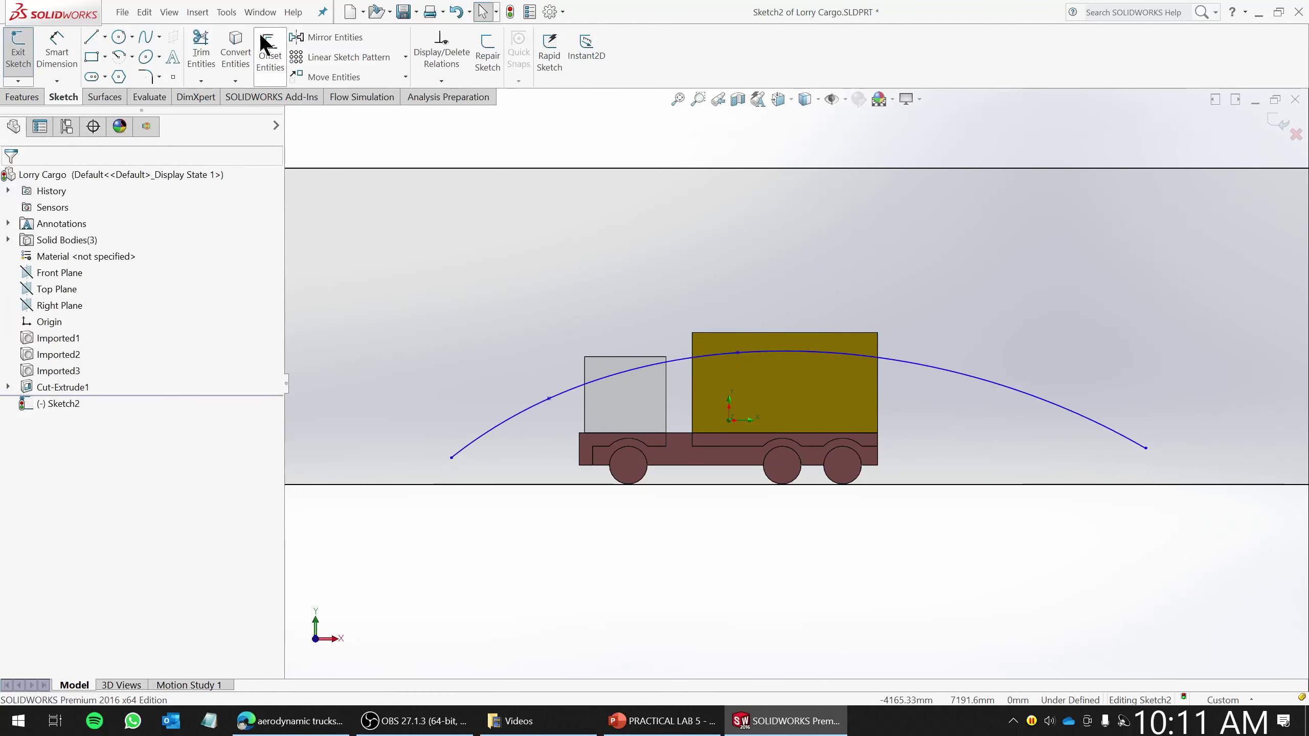
- Close the profile above the lorry with three connected lines joining the spline's two ends, and exit the sketch
{"action": "left_click", "coordinate": [91, 36]}
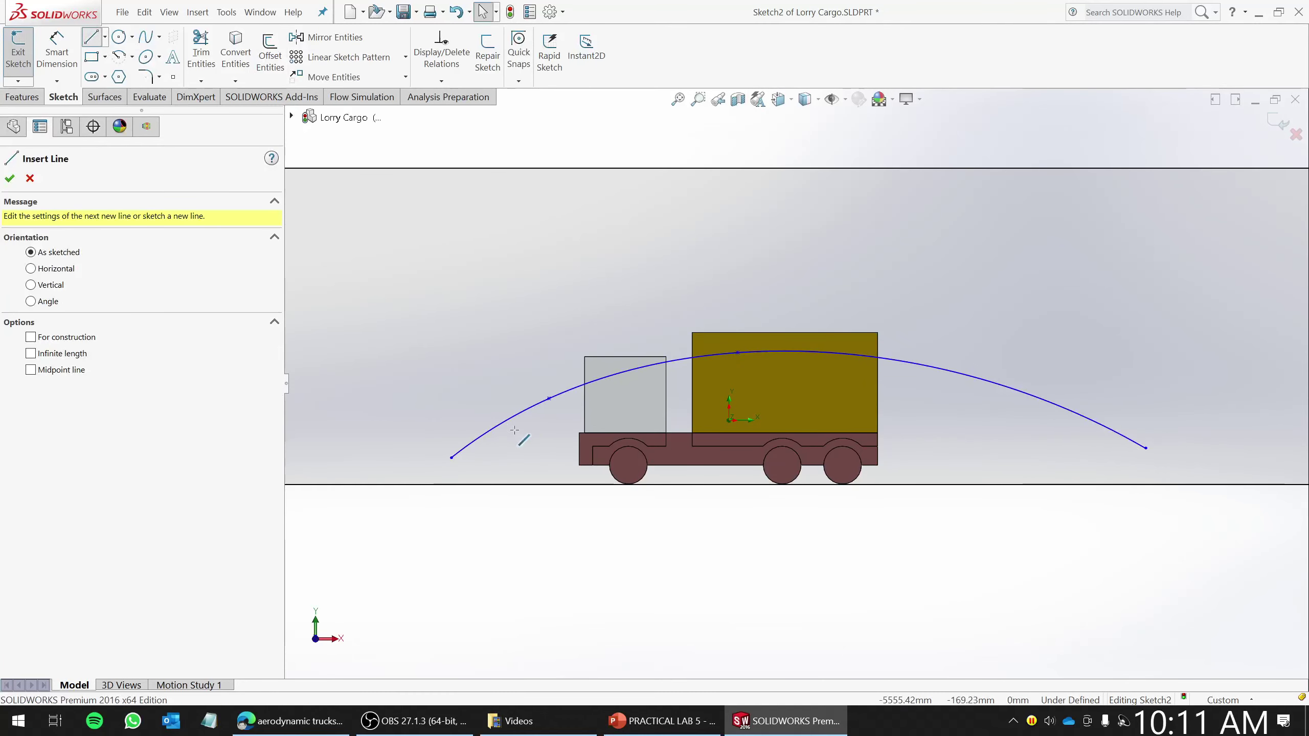
{"action": "left_click", "coordinate": [451, 457]}
{"action": "left_click", "coordinate": [444, 315]}
{"action": "left_click", "coordinate": [929, 252]}
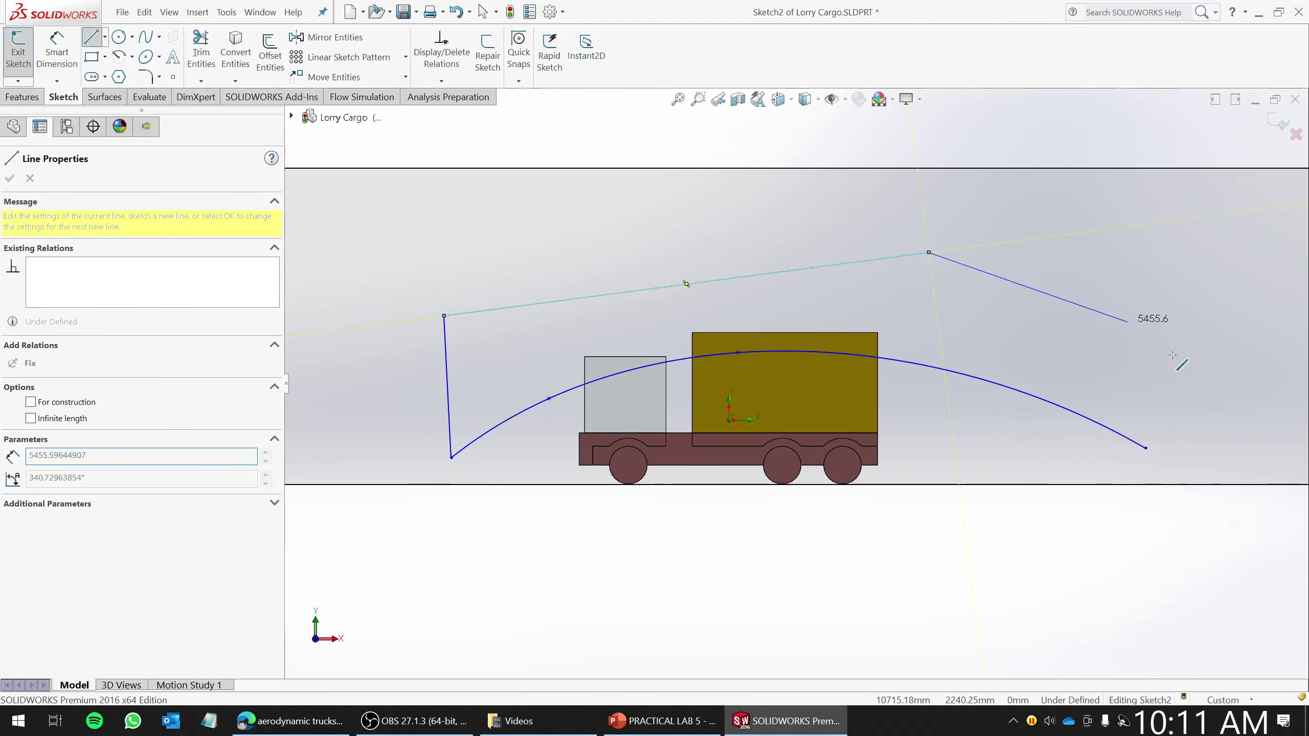
{"action": "left_click", "coordinate": [1146, 447]}
{"action": "key", "text": "Escape"}
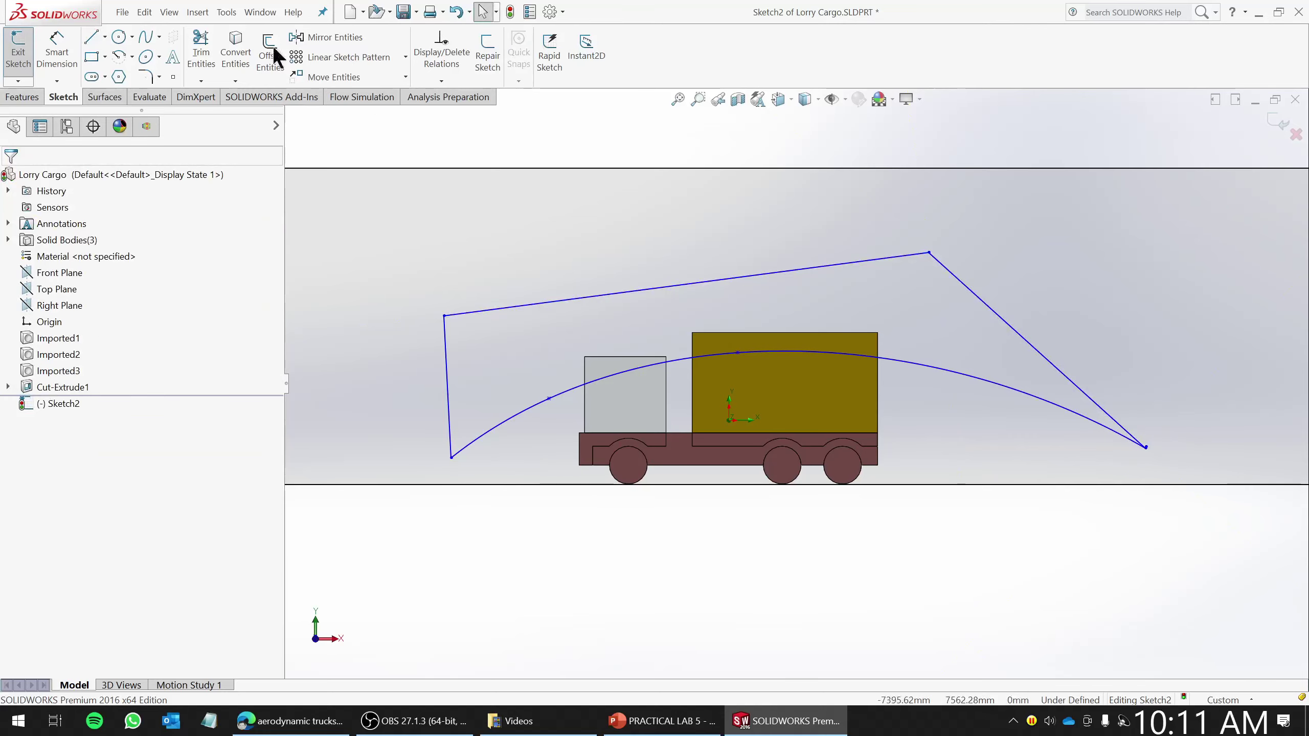
{"action": "left_click", "coordinate": [19, 51]}
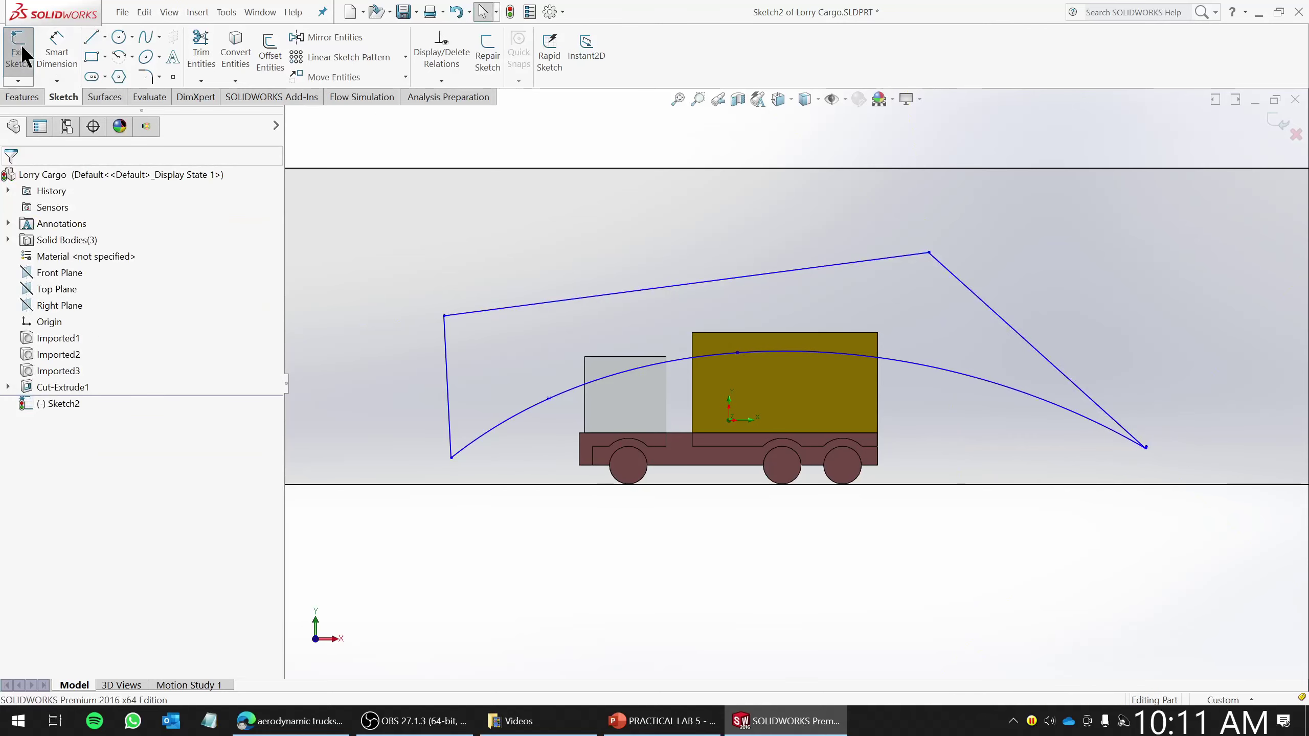
{"action": "left_click", "coordinate": [21, 97]}
{"action": "key", "text": "ctrl+7"}
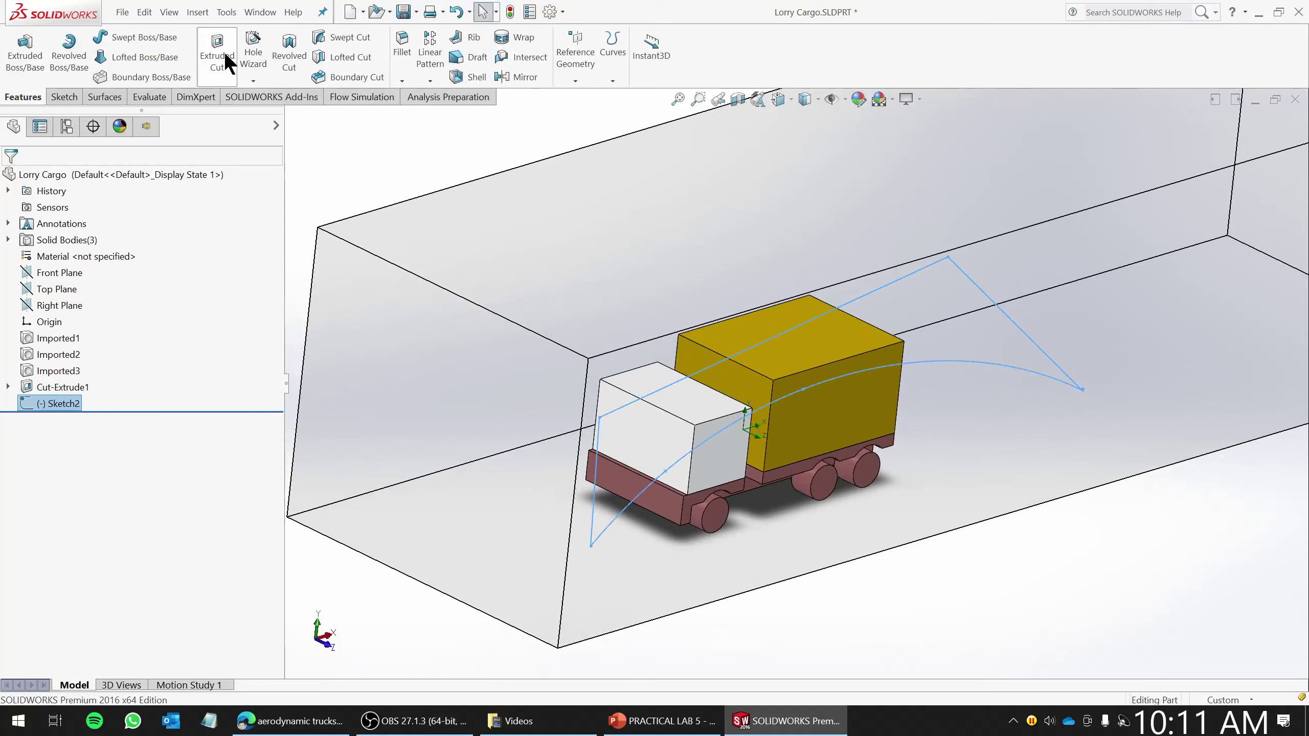
{"action": "left_click", "coordinate": [226, 61]}
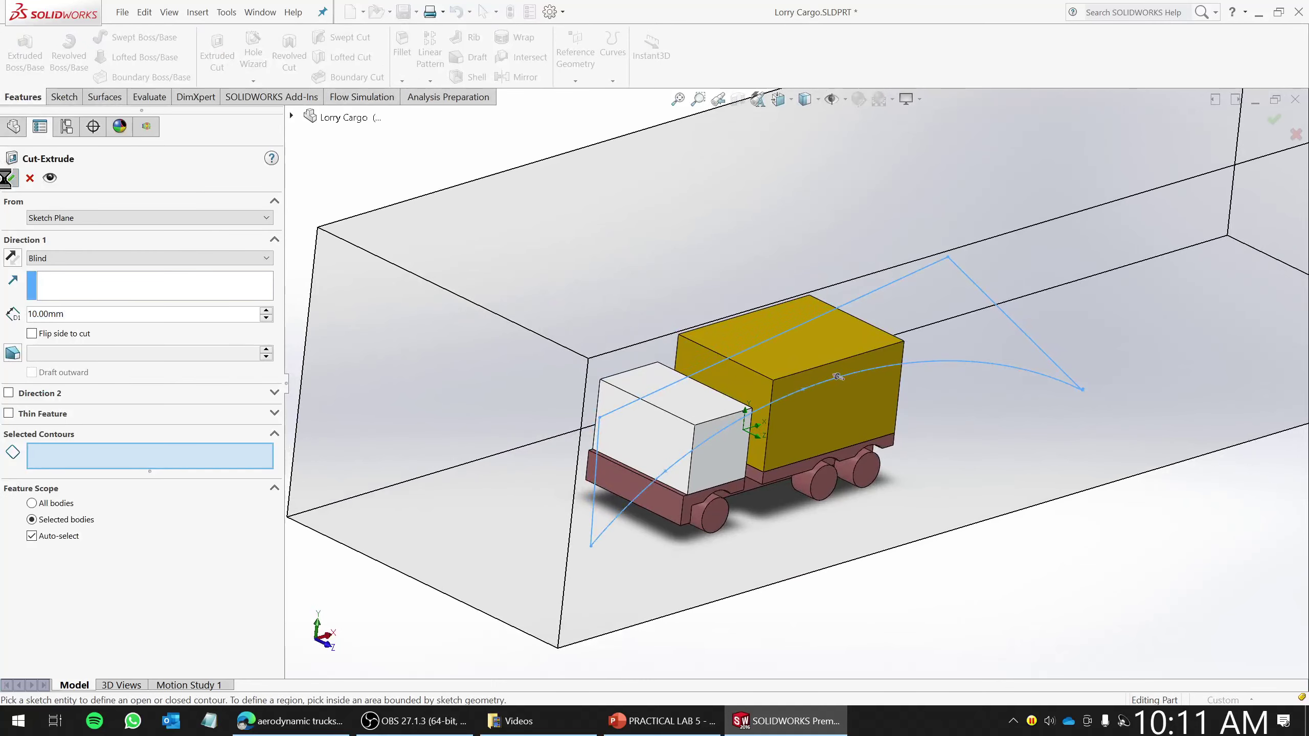
{"action": "left_click", "coordinate": [8, 178]}
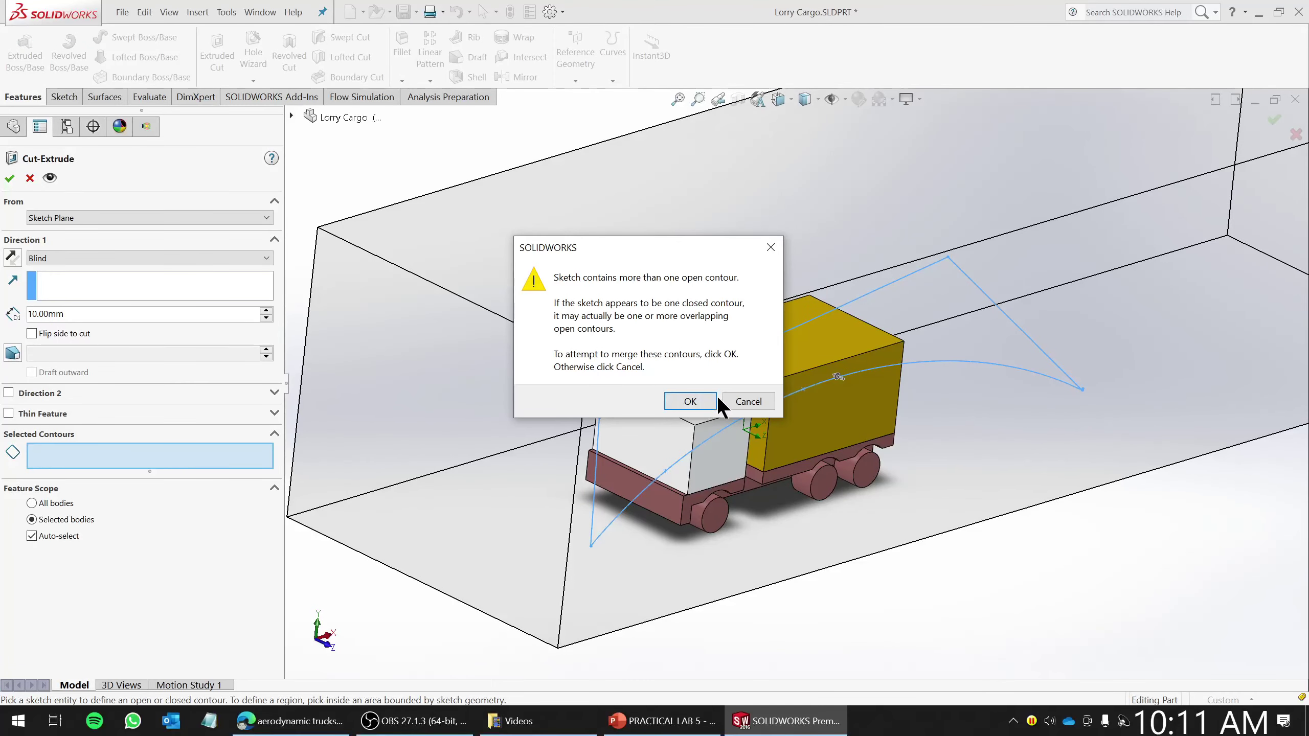
{"action": "left_click", "coordinate": [746, 402]}
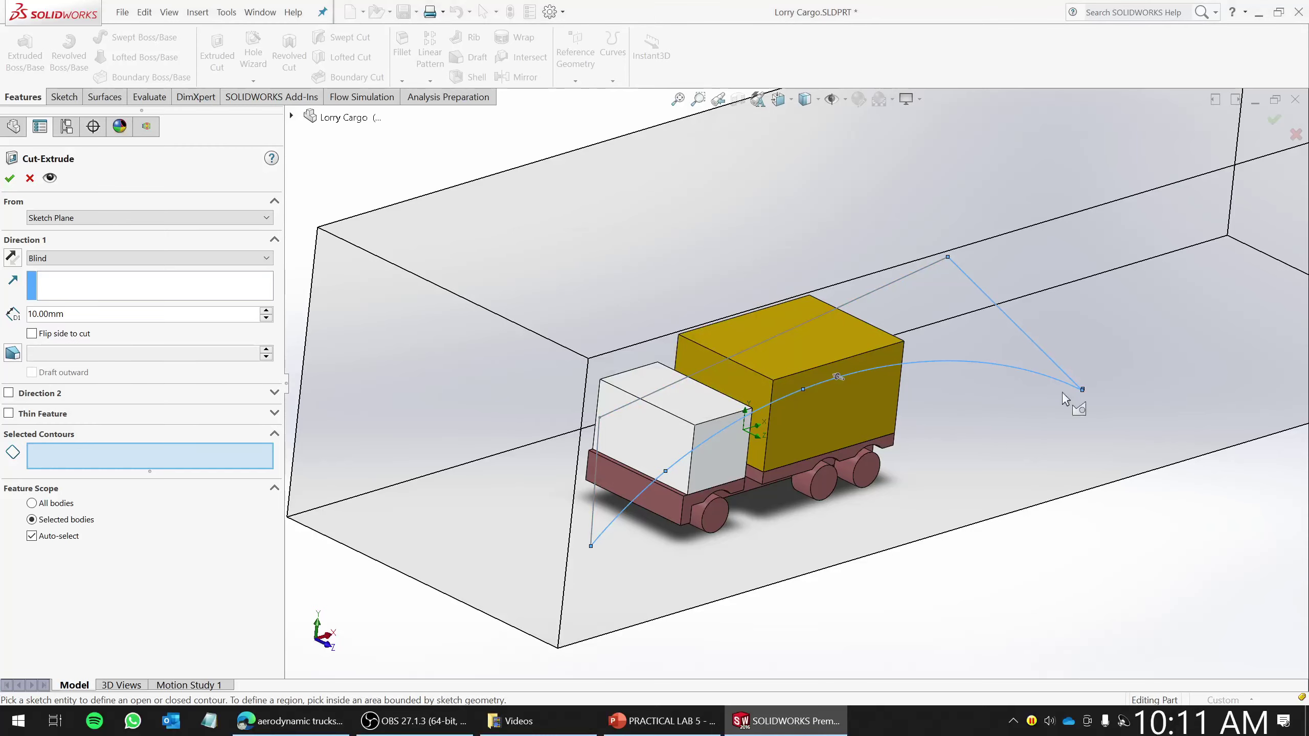
{"action": "scroll", "coordinate": [1062, 393], "scroll_direction": "down", "scroll_amount": 10}
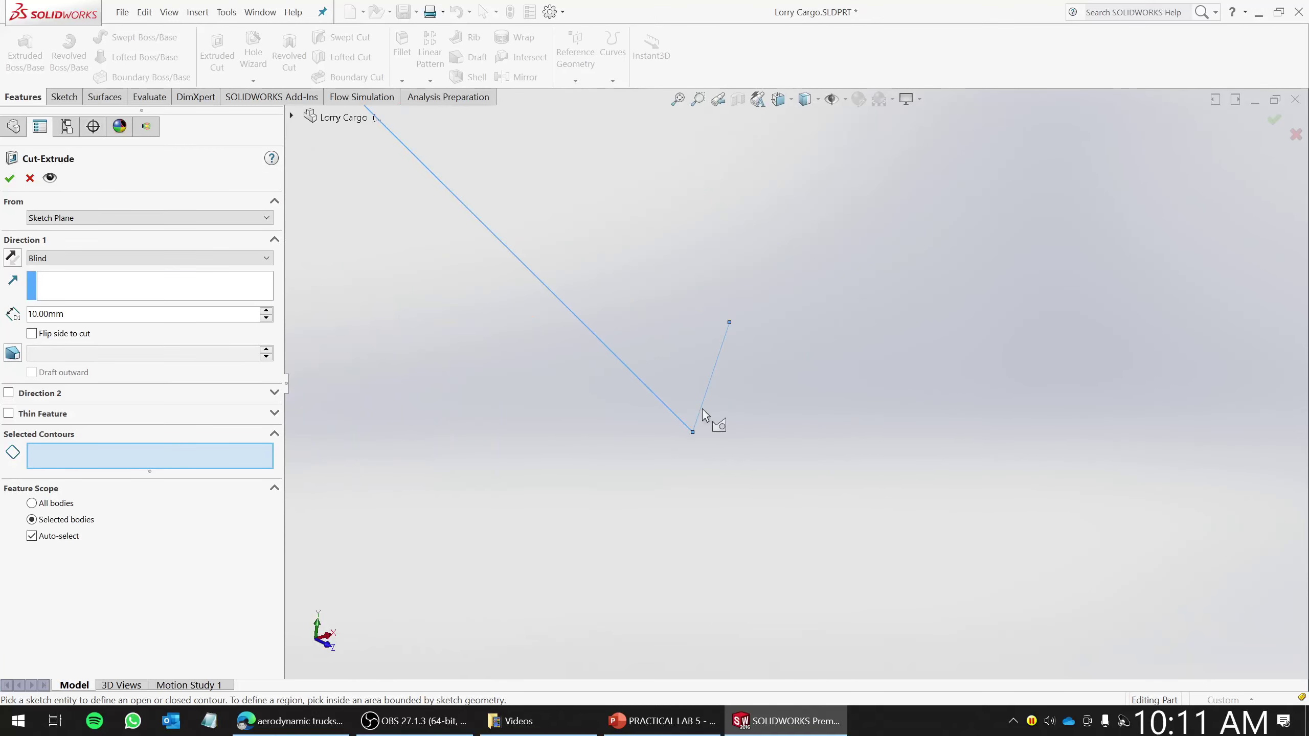
{"action": "left_click", "coordinate": [29, 178]}
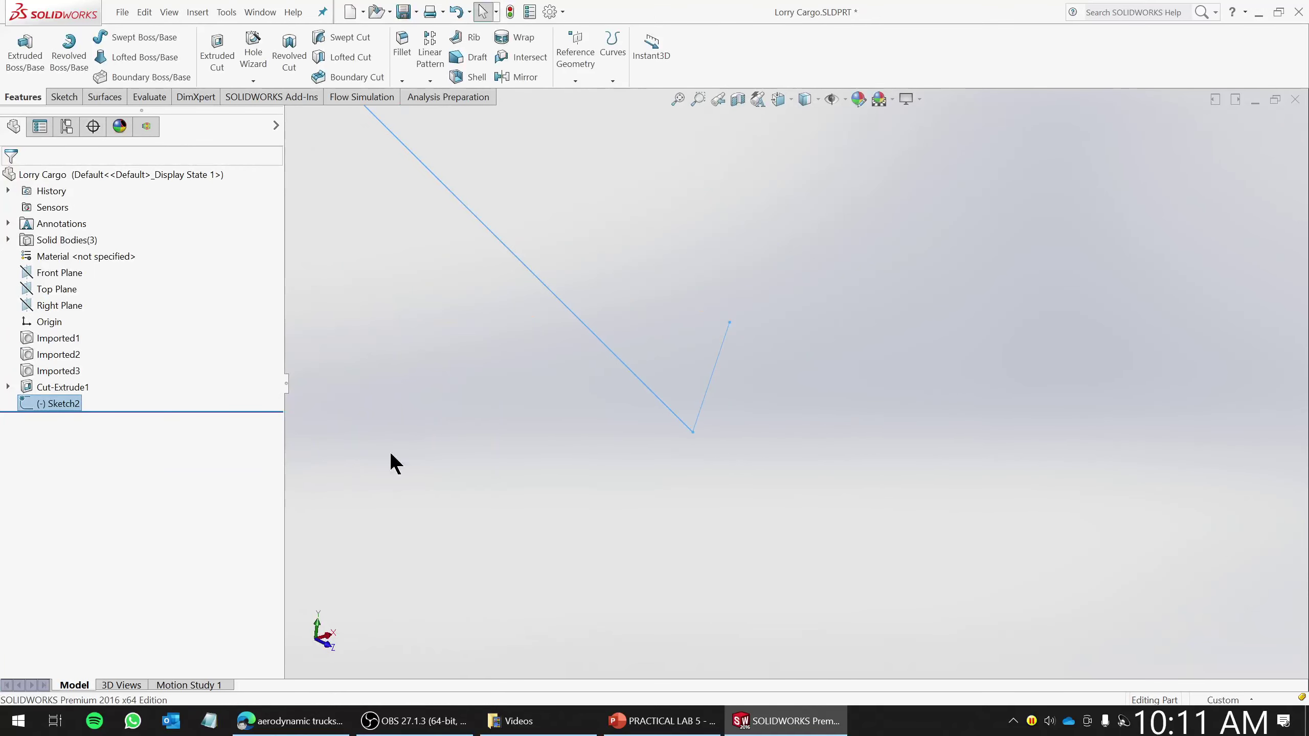
- Edit the profile sketch, trim away the short stray line at its rear corner, and exit the sketch
{"action": "right_click", "coordinate": [71, 402]}
{"action": "left_click", "coordinate": [85, 362]}
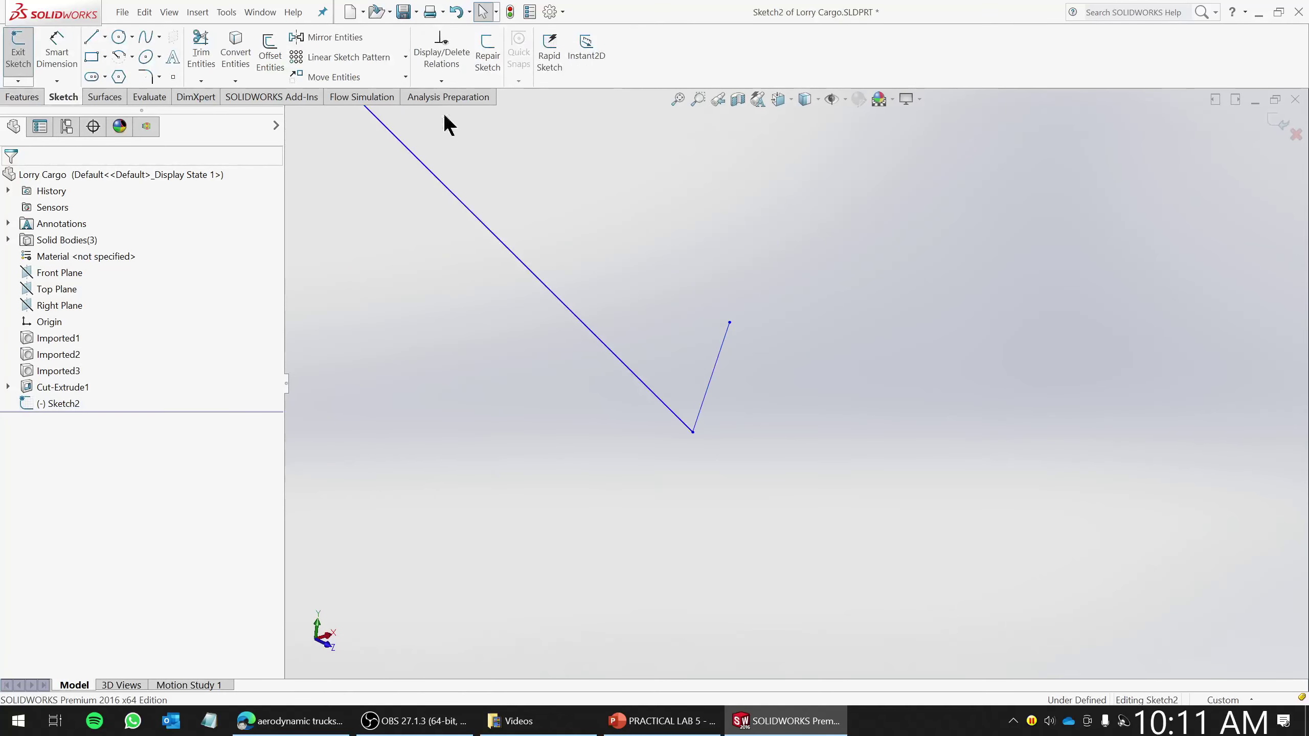
{"action": "left_click", "coordinate": [201, 51]}
{"action": "left_click_drag", "start_coordinate": [717, 370], "coordinate": [739, 377]}
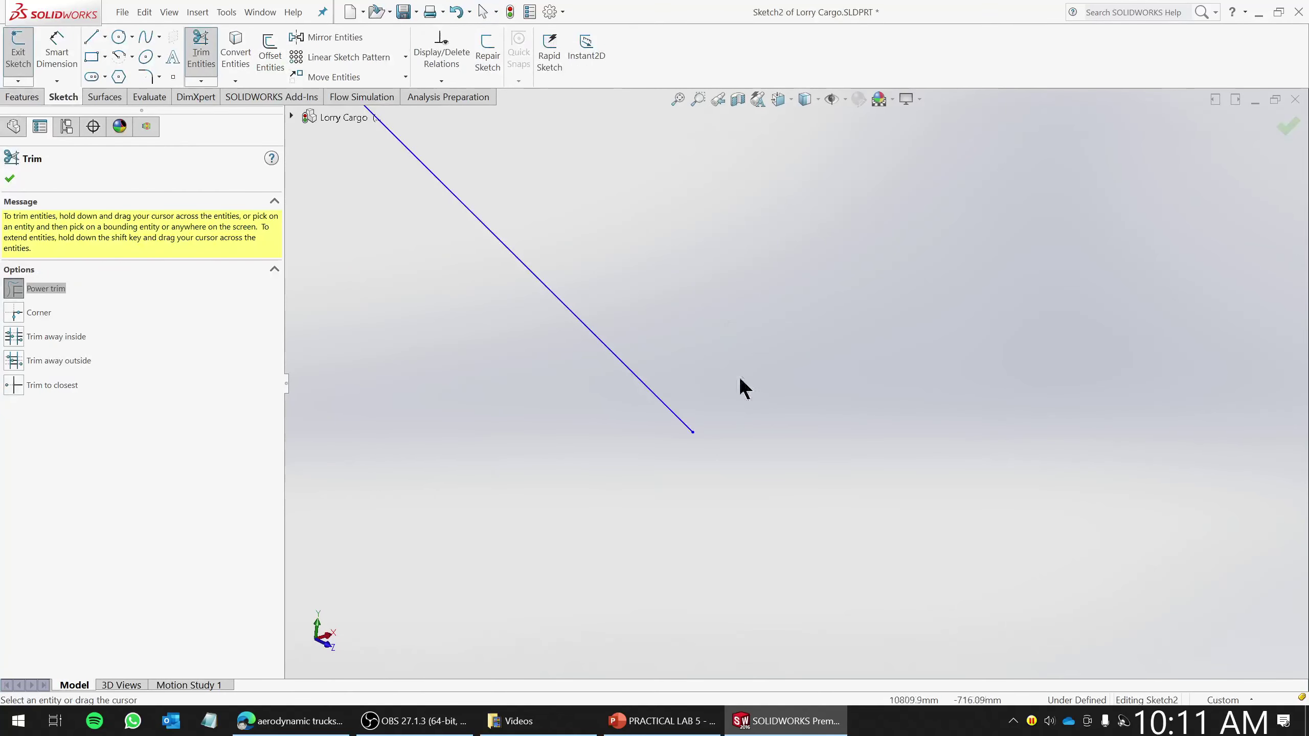
{"action": "left_click", "coordinate": [26, 56]}
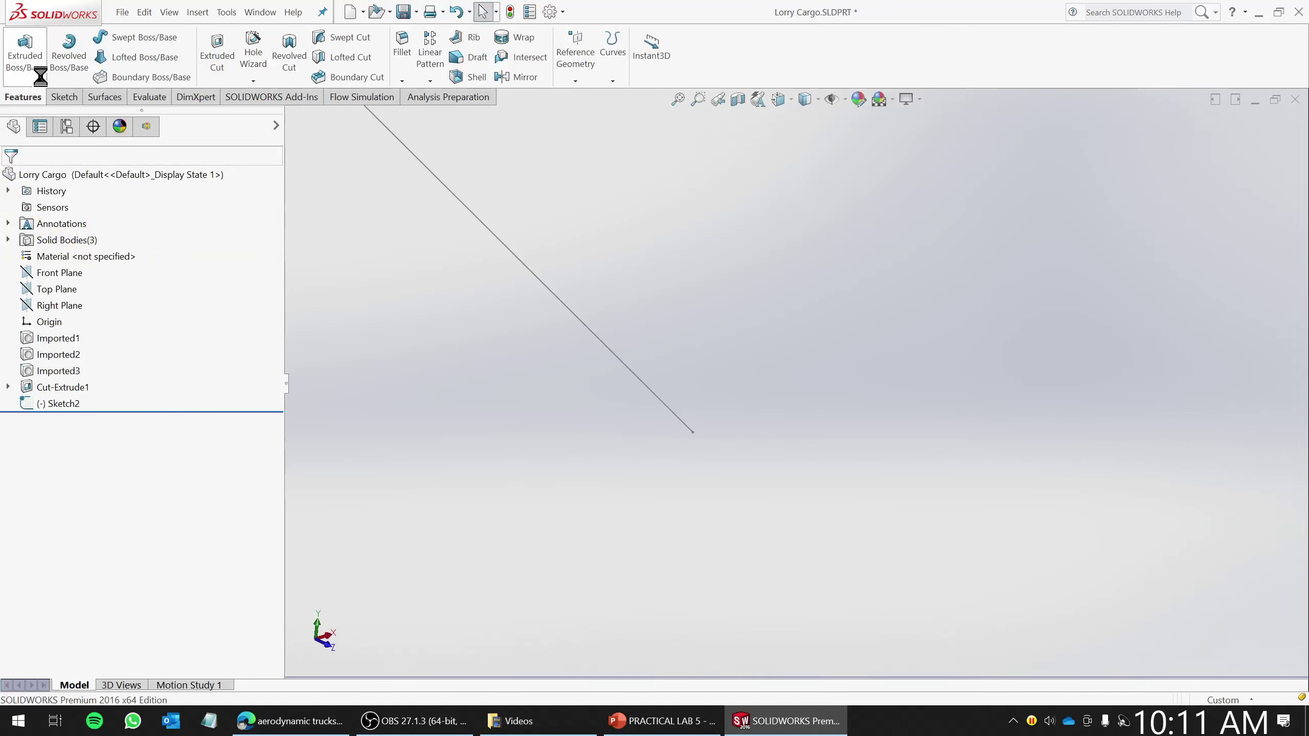
- Cut the cab and cargo box with the arched profile sketch using Extruded Cut set to Through All, and accept resetting the mesh settings
{"action": "left_click", "coordinate": [215, 52]}
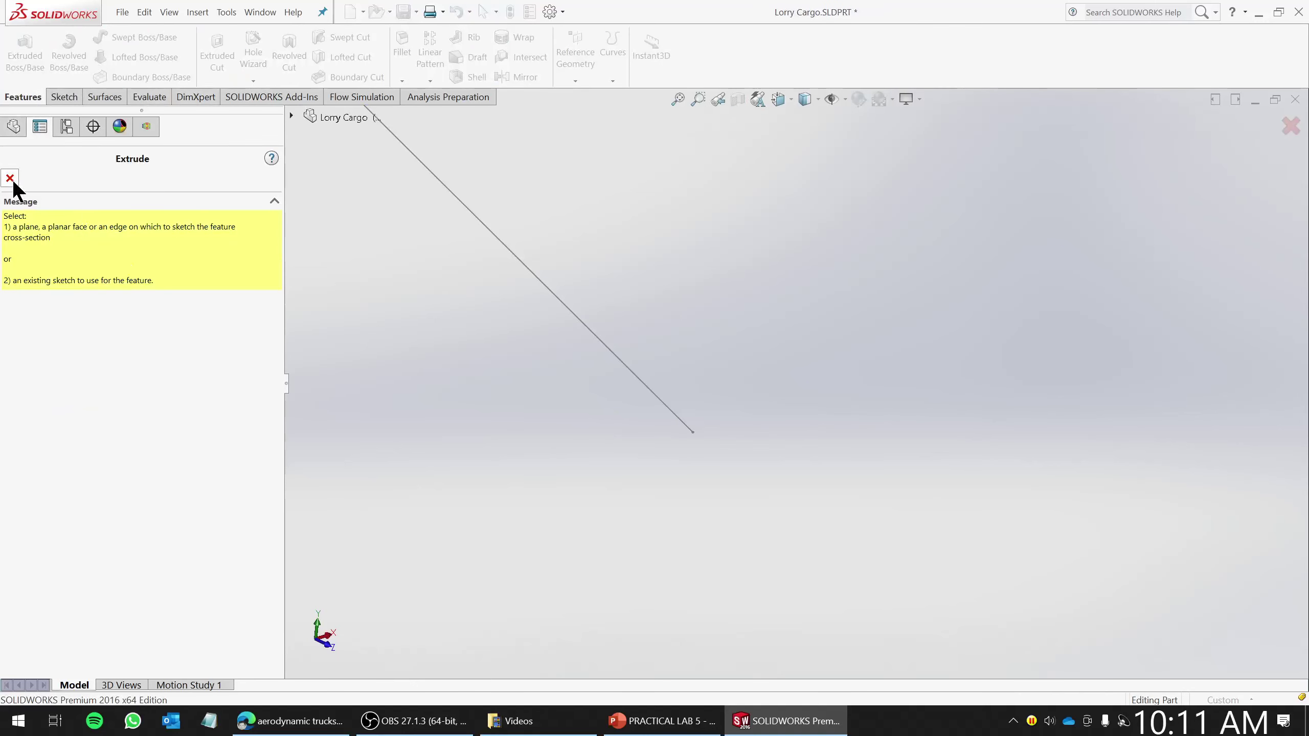
{"action": "left_click", "coordinate": [10, 178]}
{"action": "left_click", "coordinate": [77, 403]}
{"action": "left_click", "coordinate": [214, 54]}
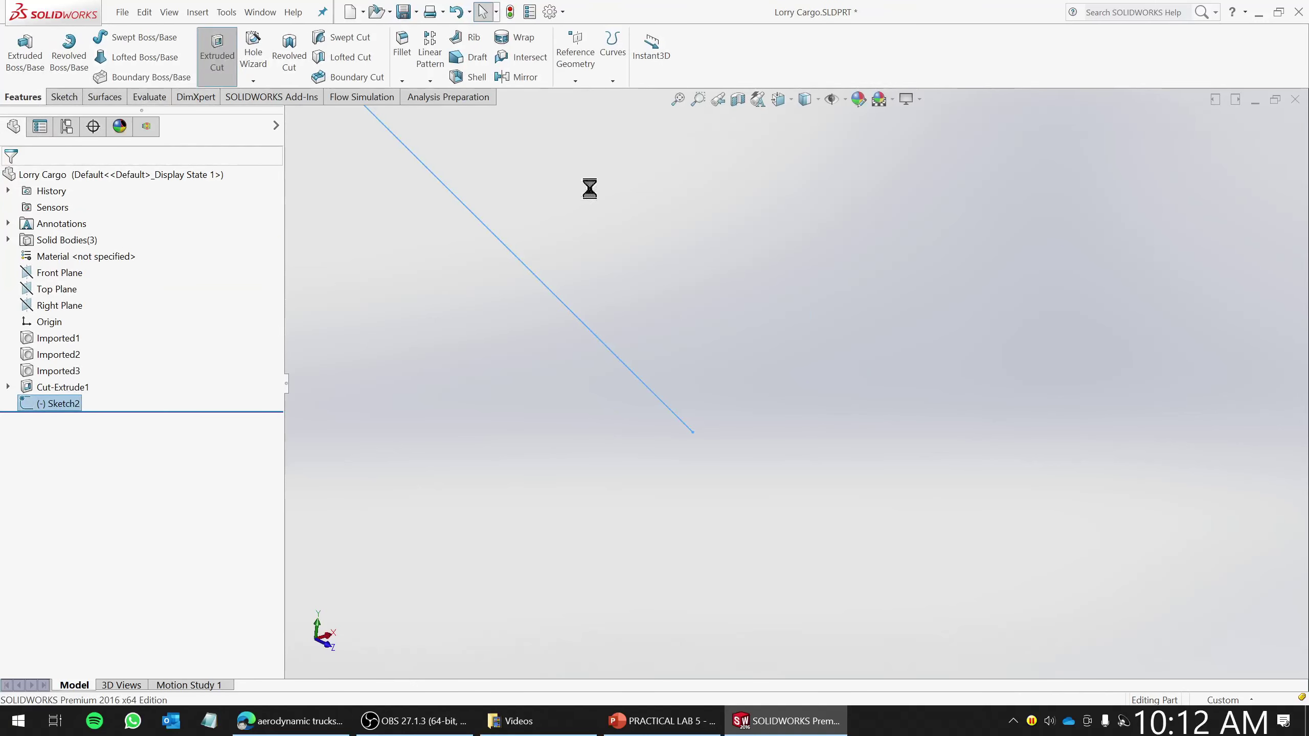
{"action": "scroll", "coordinate": [915, 470], "scroll_direction": "up", "scroll_amount": 10}
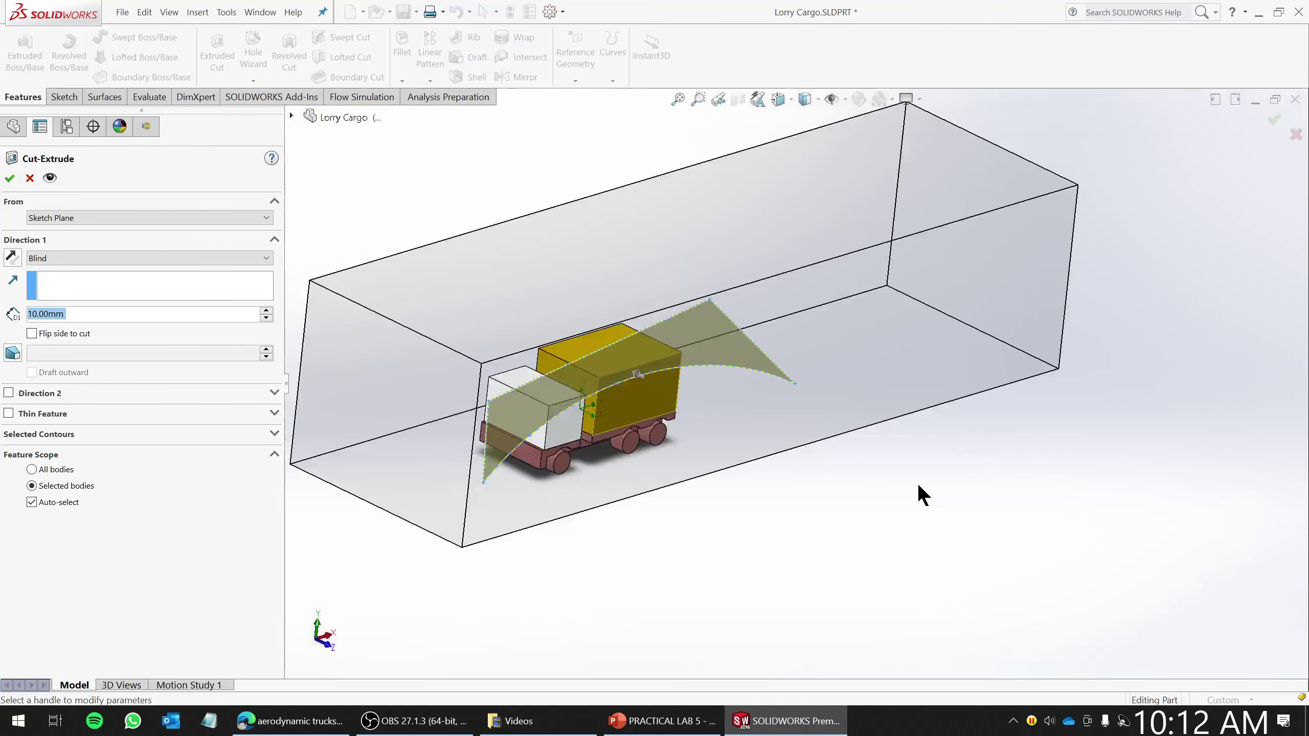
{"action": "left_click", "coordinate": [58, 255]}
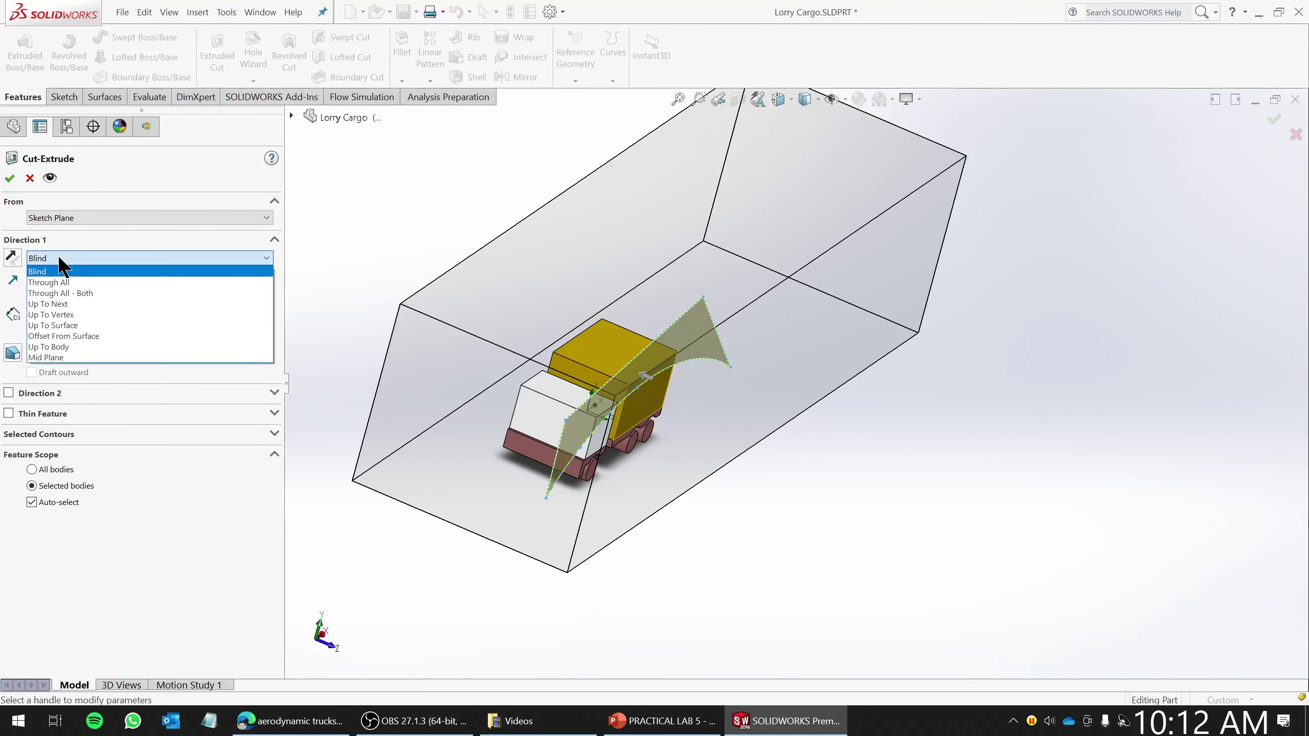
{"action": "left_click", "coordinate": [64, 279]}
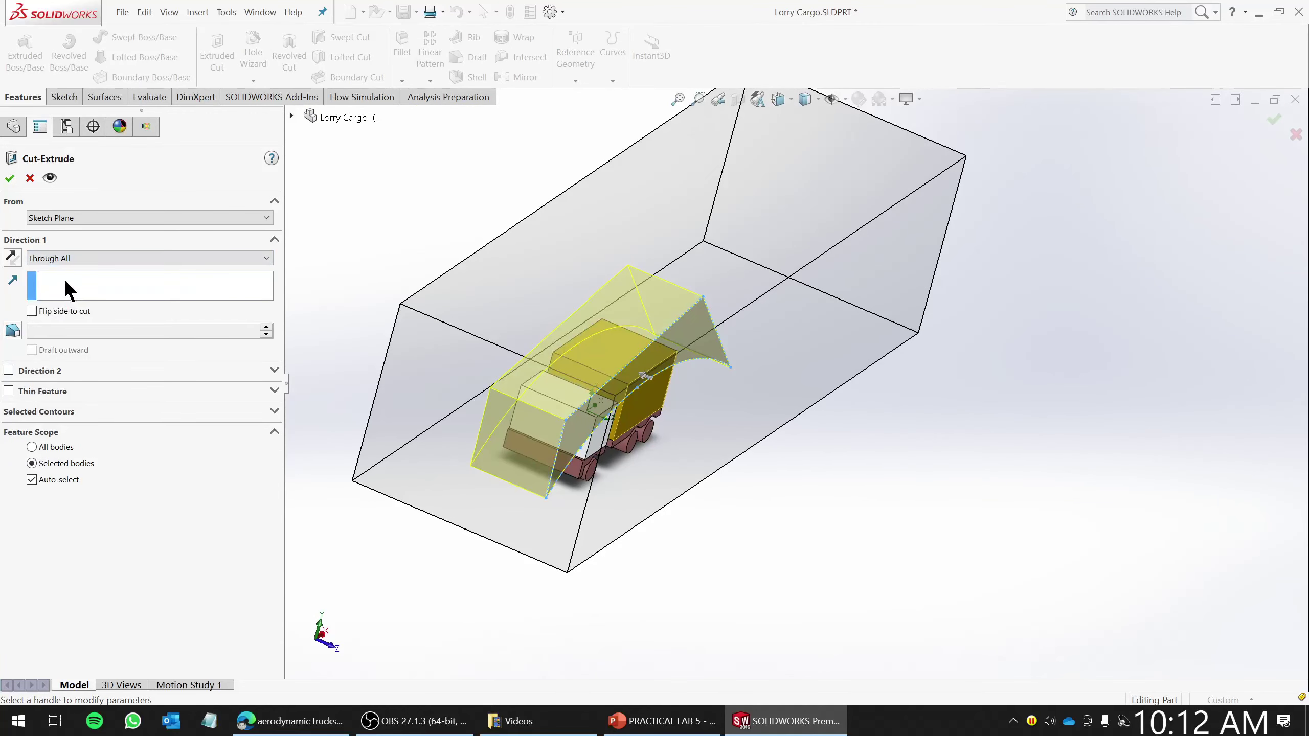
{"action": "left_click", "coordinate": [10, 179]}
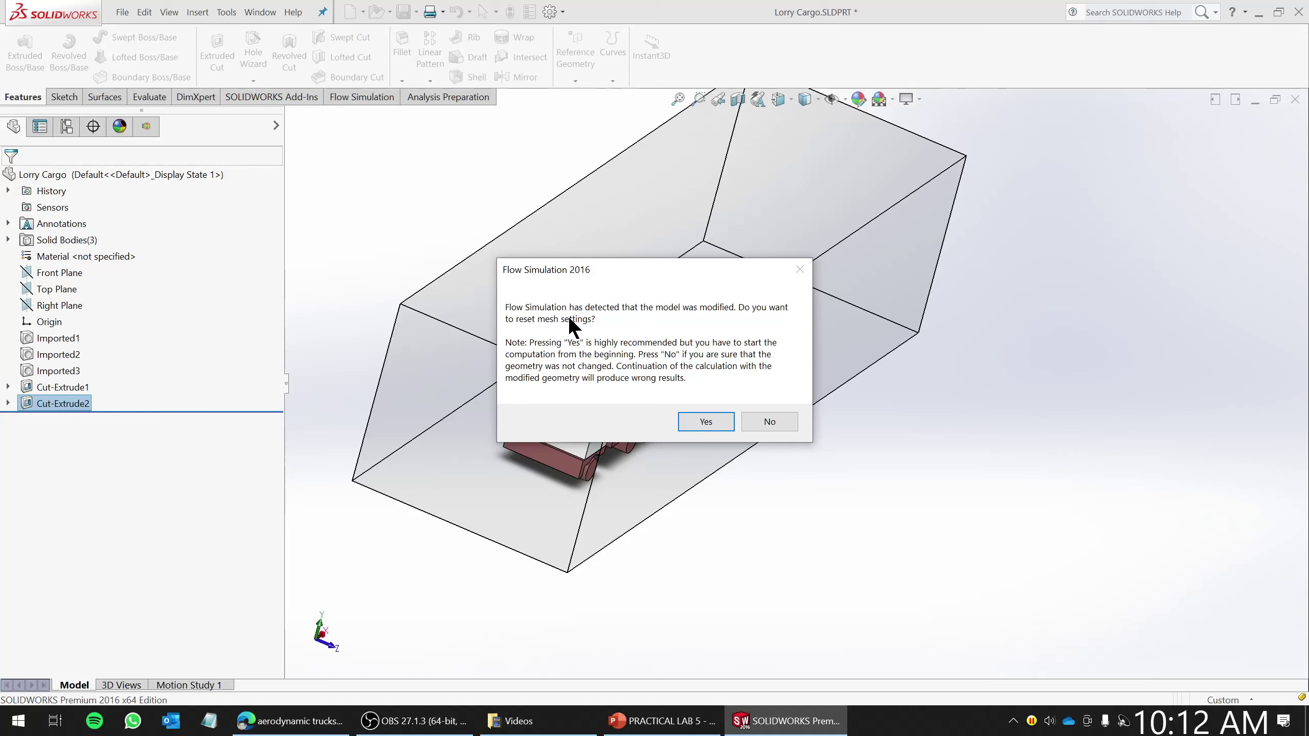
{"action": "left_click", "coordinate": [707, 419]}
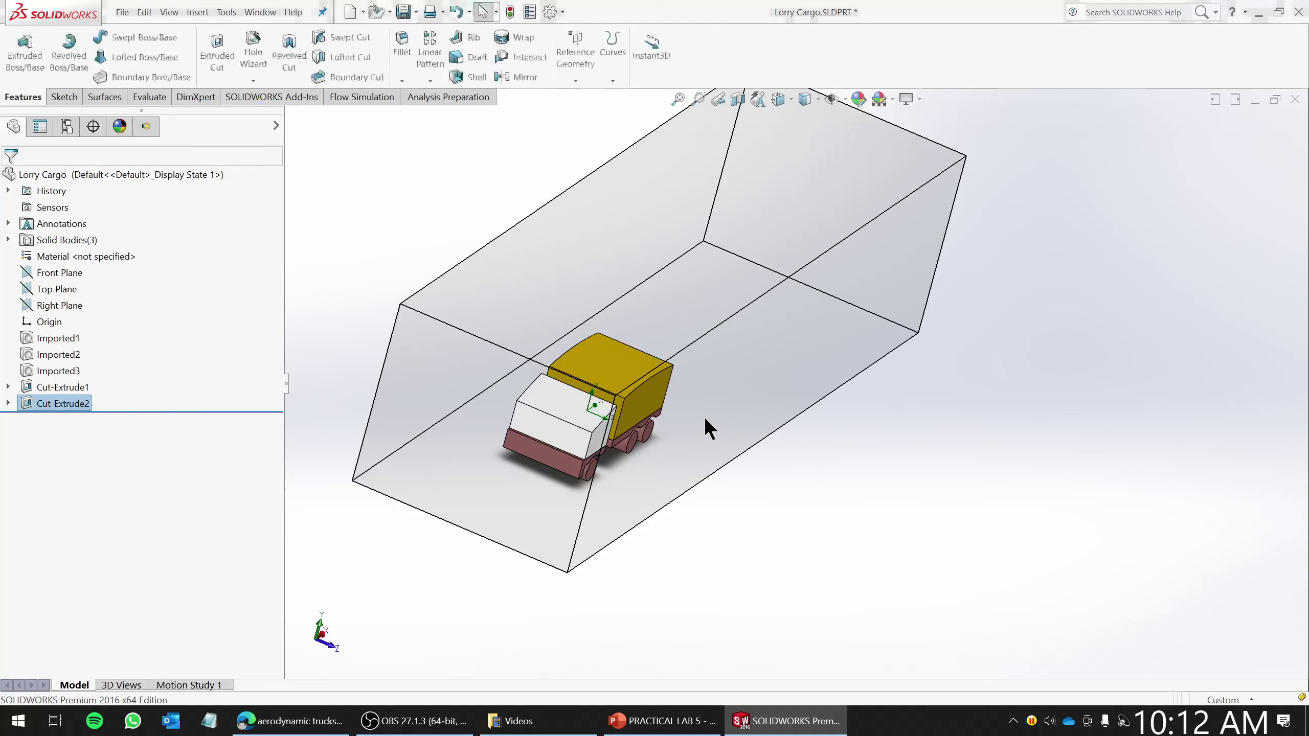
- Evaluate the mass properties of the cut cargo box body alone to read its volume
{"action": "middle_click_drag", "start_coordinate": [848, 481], "coordinate": [639, 356]}
{"action": "scroll", "coordinate": [619, 402], "scroll_direction": "up", "scroll_amount": 5}
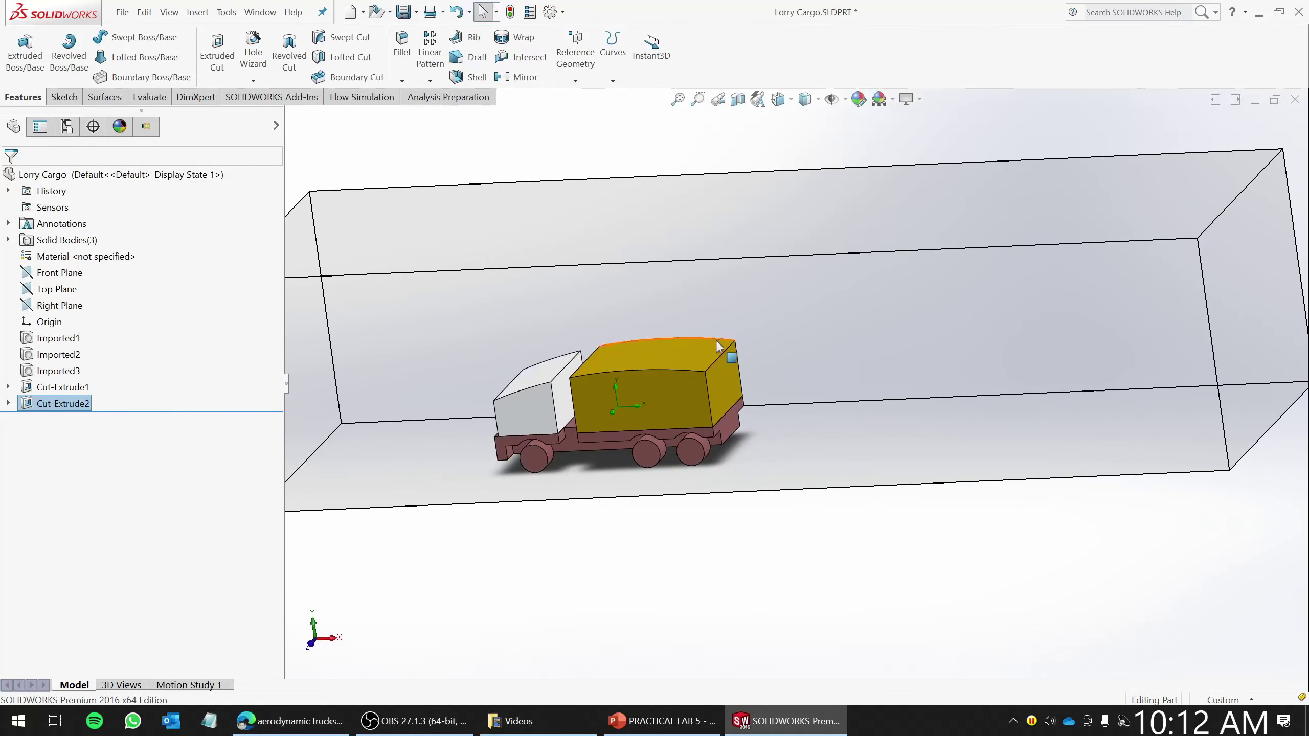
{"action": "left_click", "coordinate": [150, 97]}
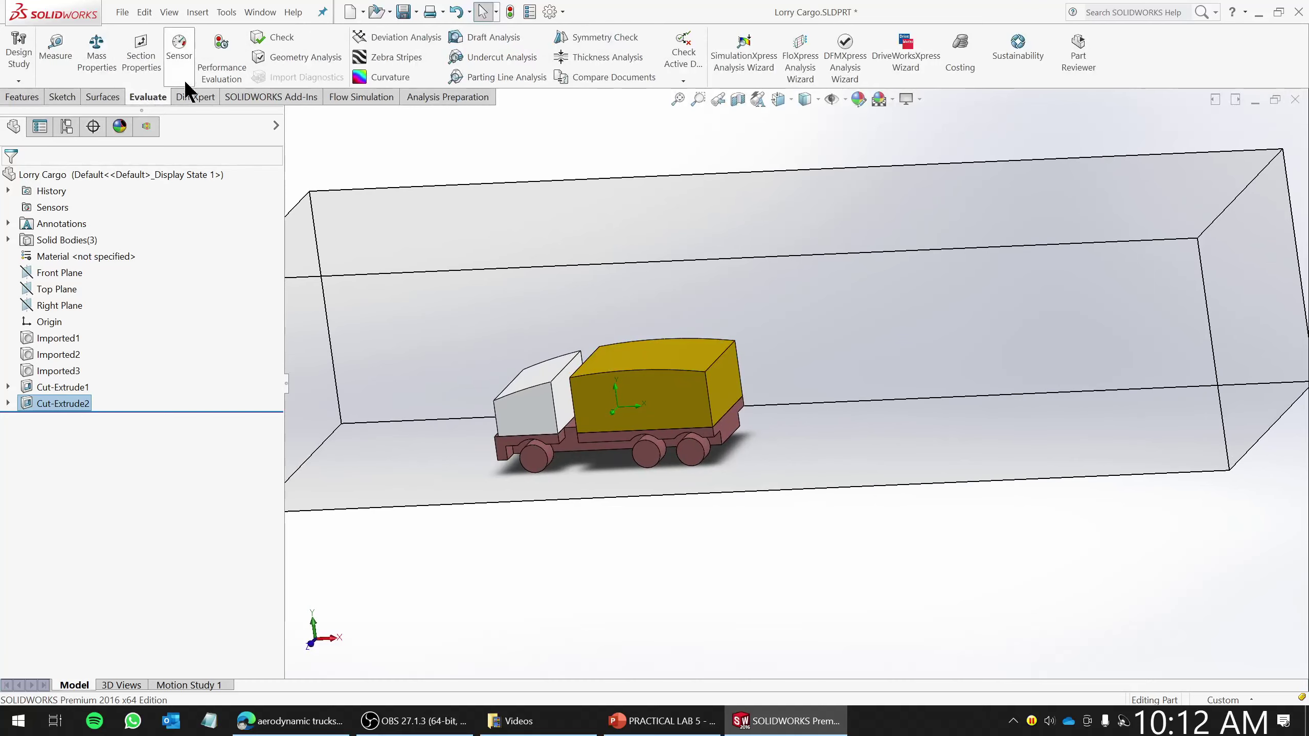
{"action": "left_click", "coordinate": [101, 70]}
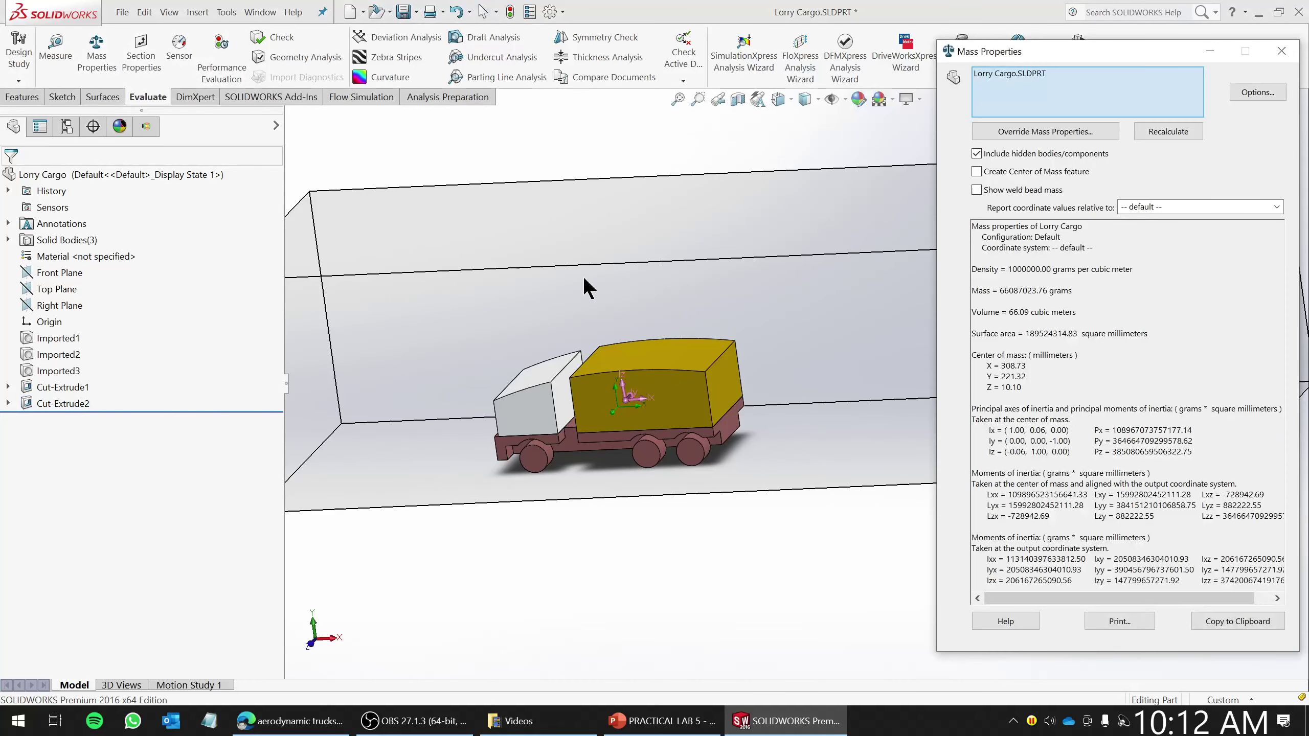
{"action": "left_click", "coordinate": [996, 73]}
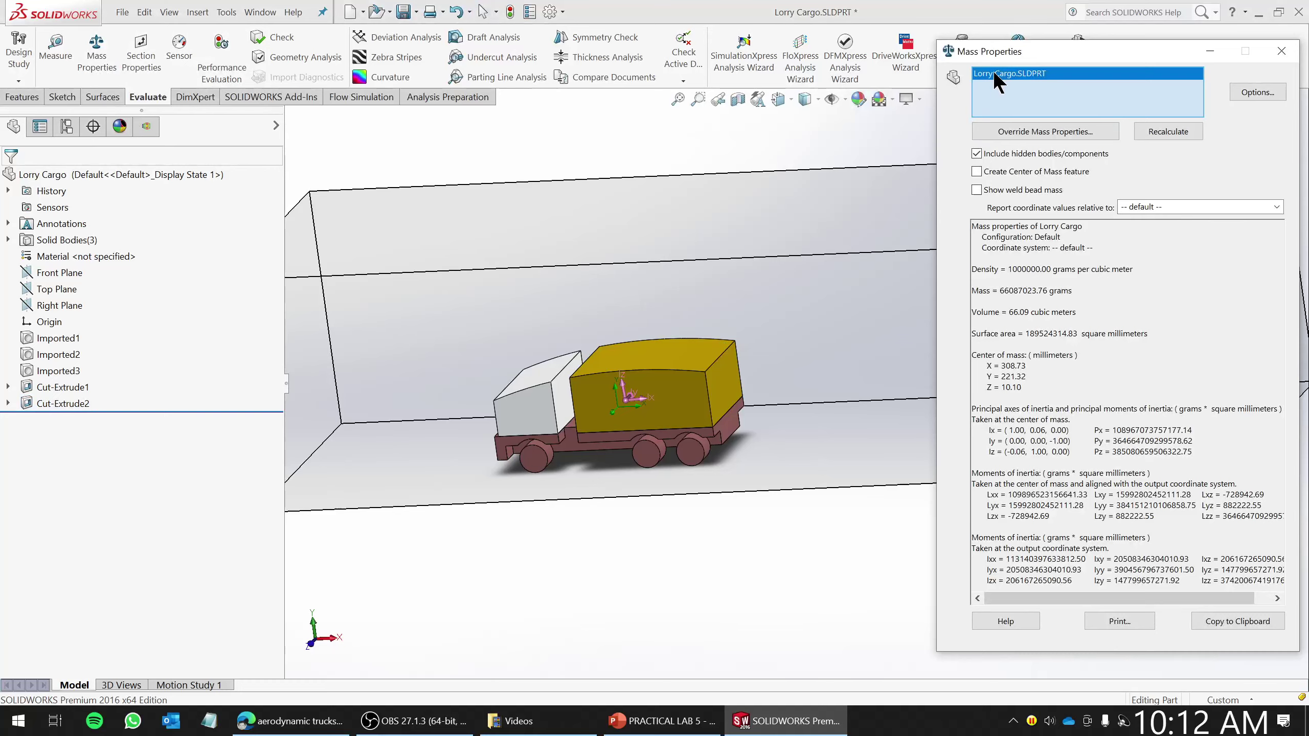
{"action": "key", "text": "Delete"}
{"action": "left_click", "coordinate": [652, 378]}
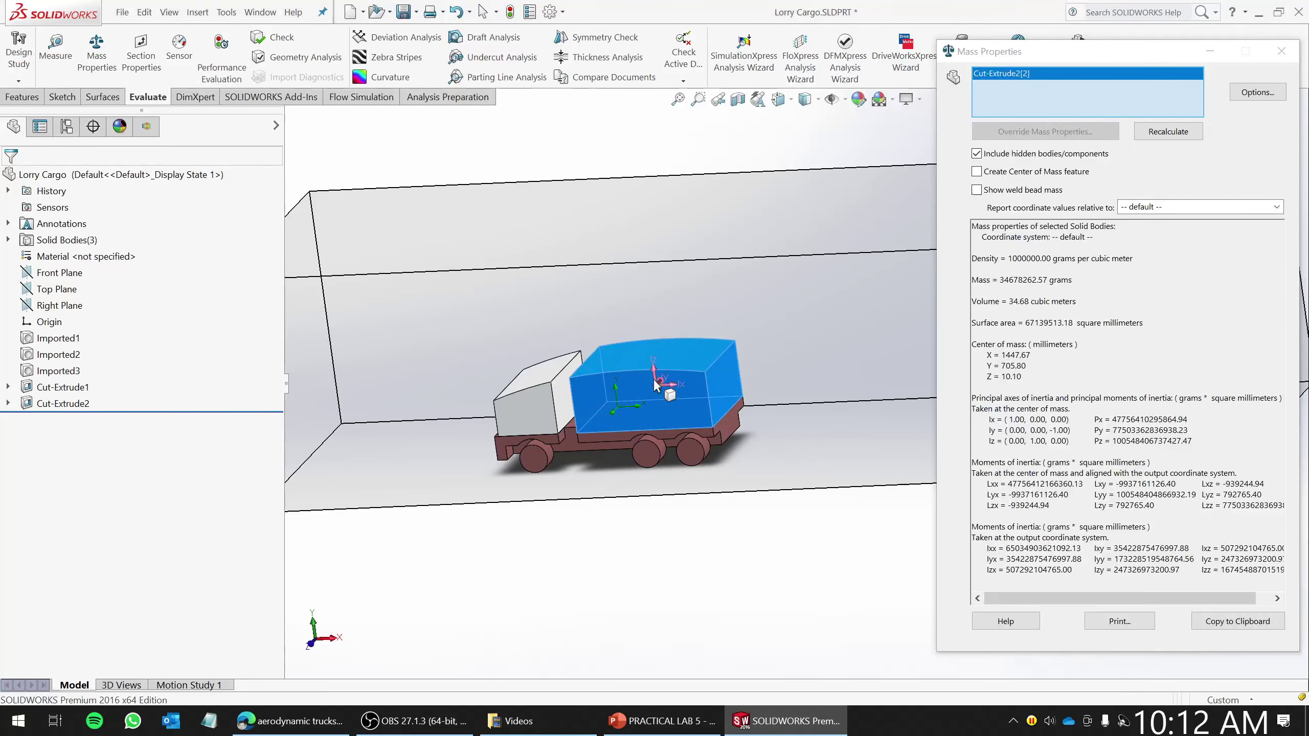
{"action": "left_click", "coordinate": [1011, 303]}
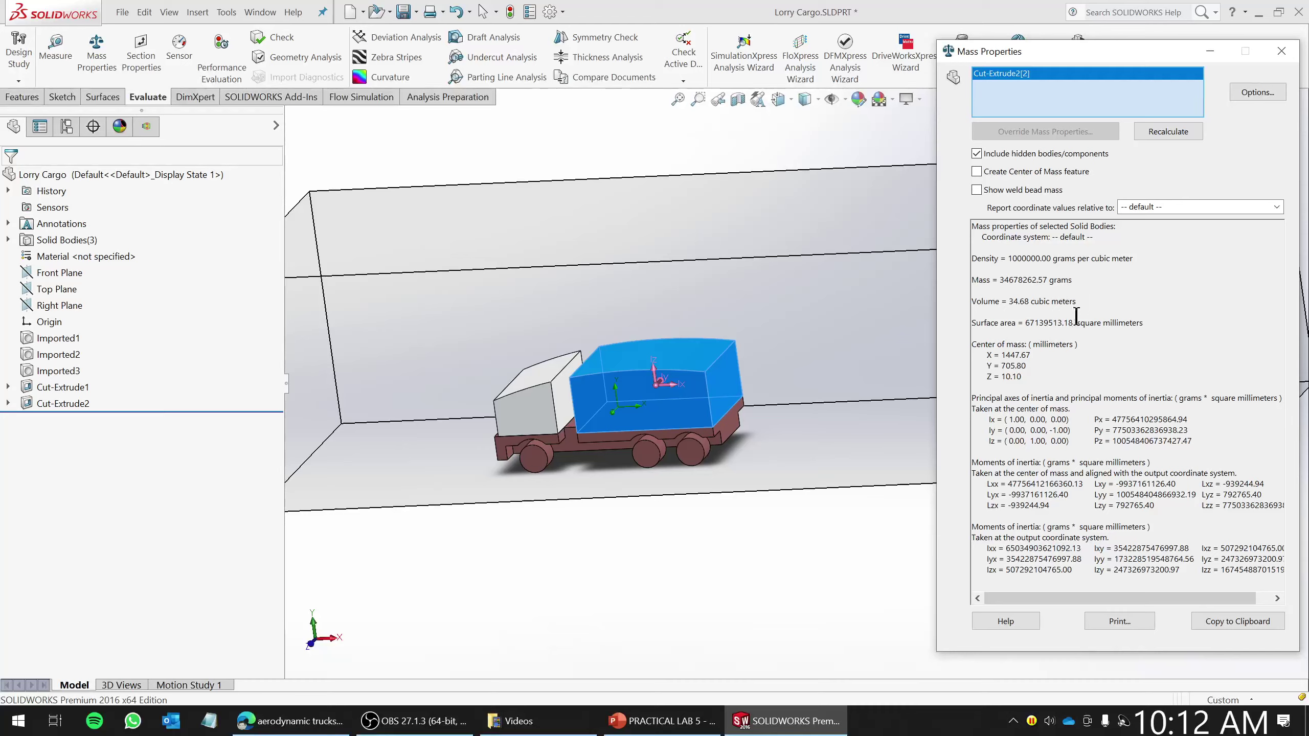
- Check the minimum carry volume on the Design Improvement slide in PowerPoint, then return to SOLIDWORKS and close Mass Properties
{"action": "left_click", "coordinate": [662, 721]}
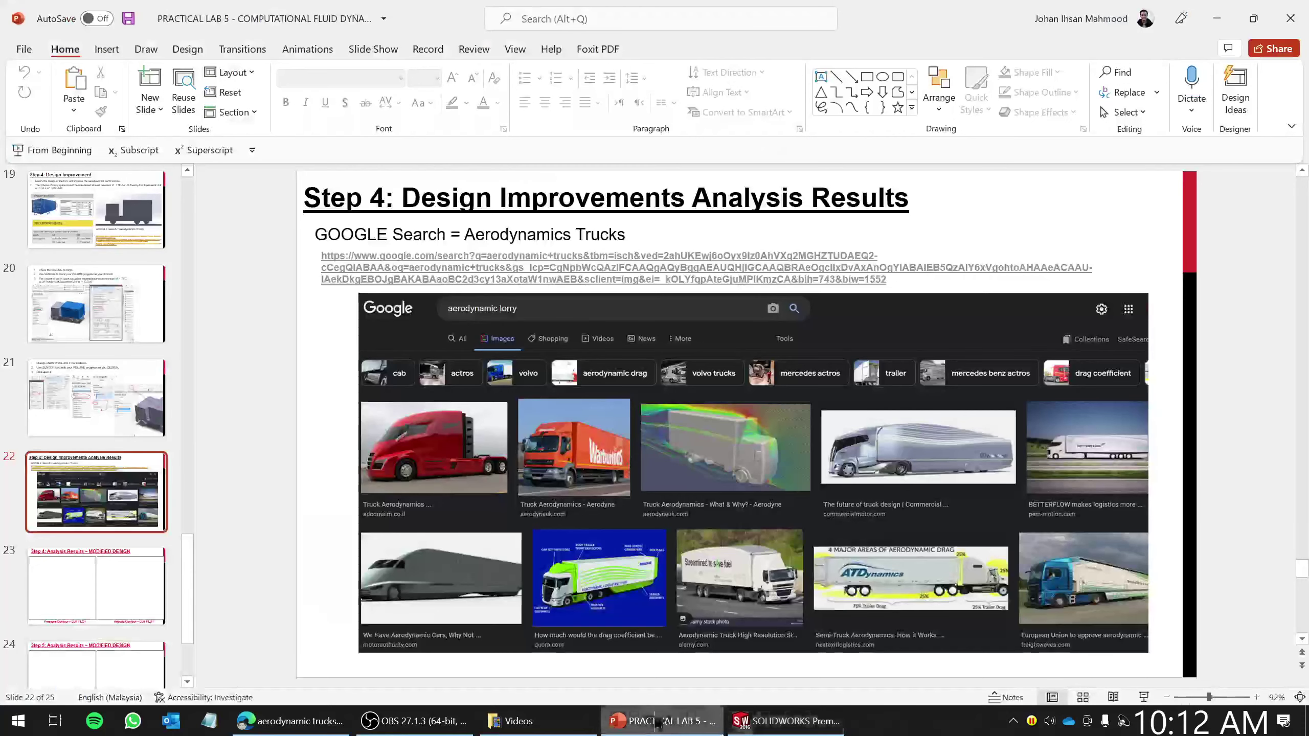
{"action": "left_click", "coordinate": [88, 230]}
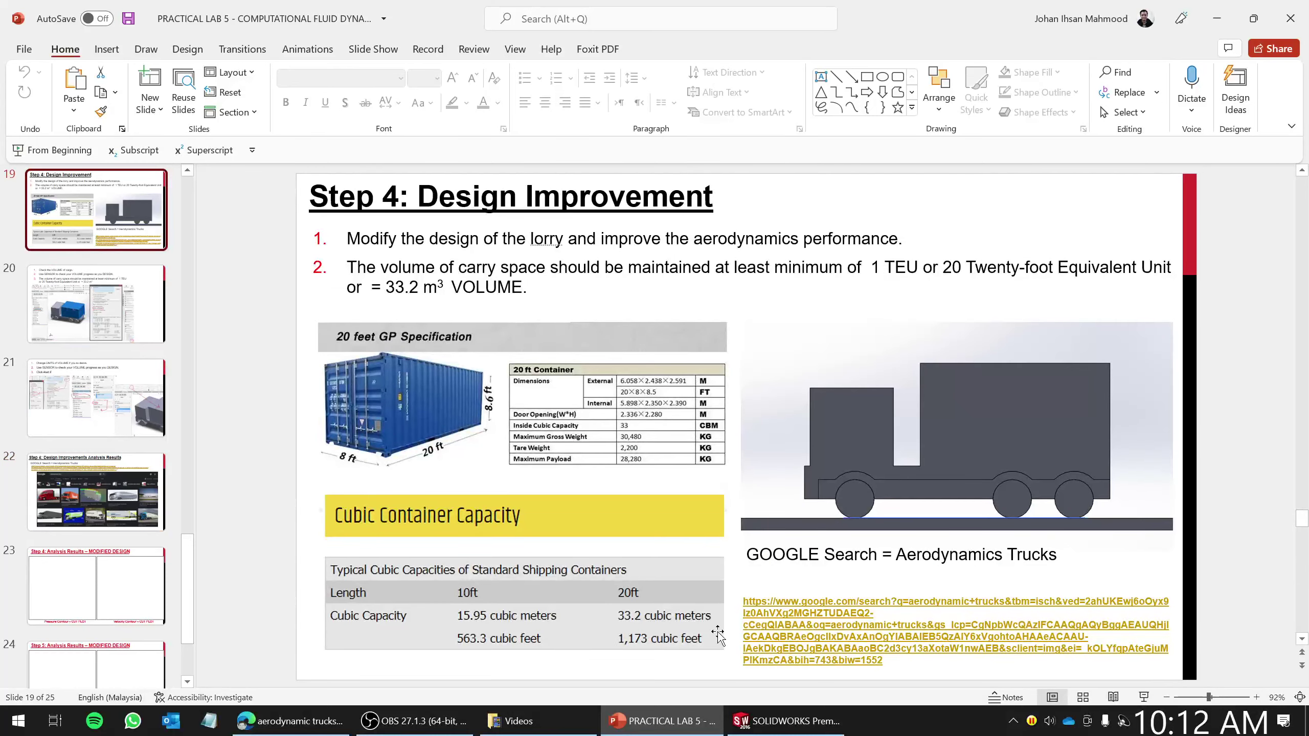
{"action": "left_click", "coordinate": [786, 721]}
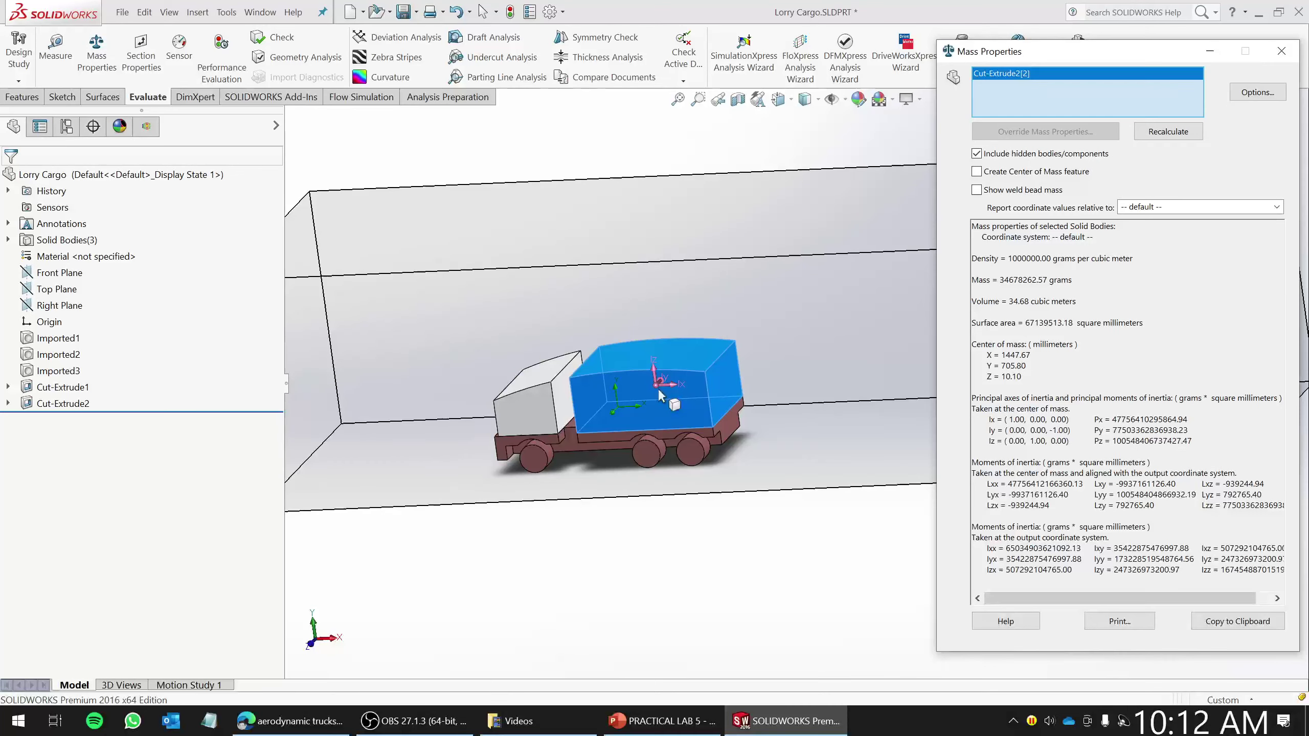
{"action": "left_click", "coordinate": [1281, 50]}
- Show the Flow Simulation analysis tree of the MODIFIED project
{"action": "middle_click_drag", "start_coordinate": [1062, 438], "coordinate": [883, 508]}
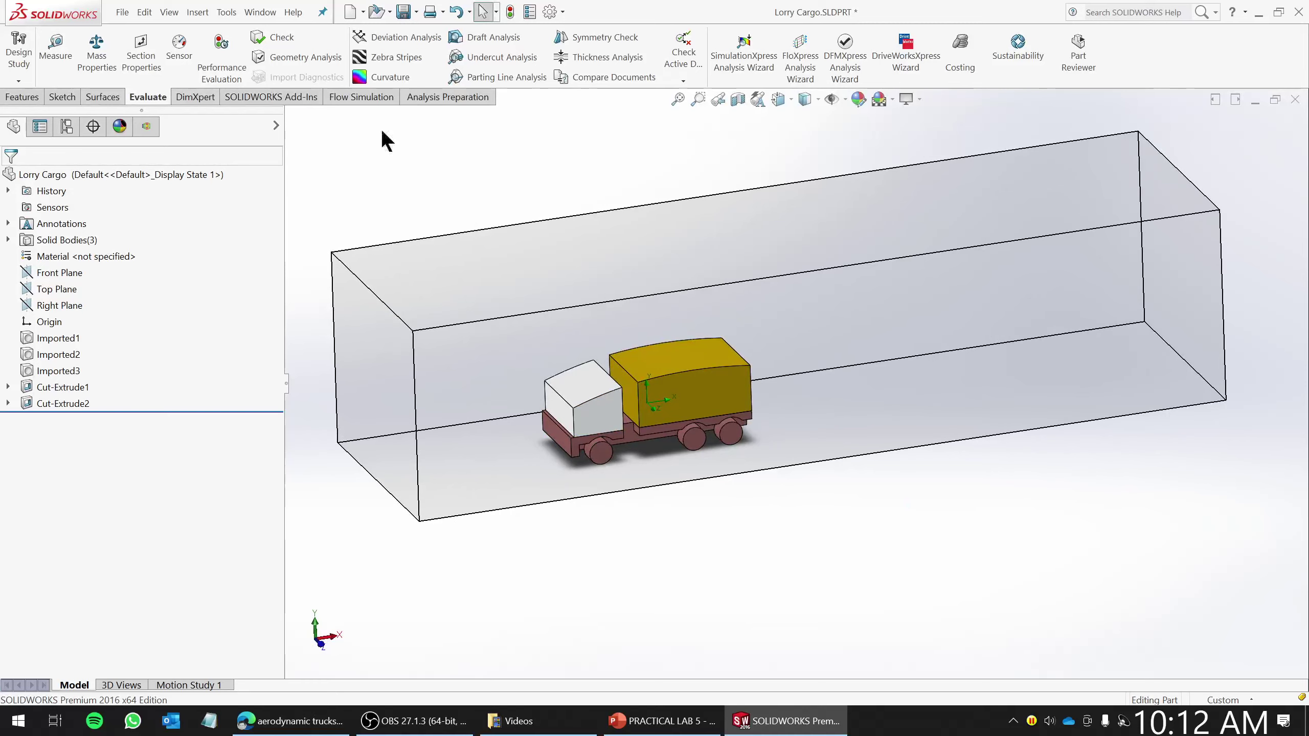
{"action": "left_click", "coordinate": [355, 97]}
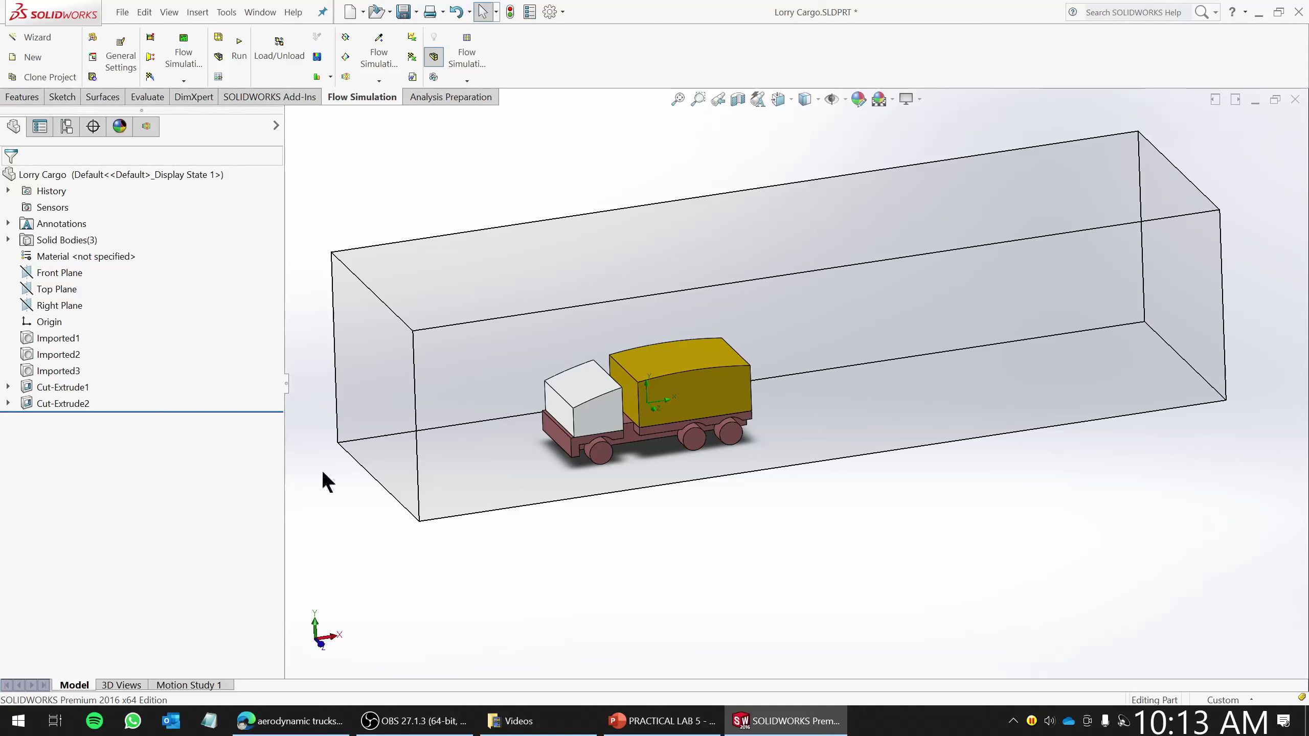
{"action": "left_click", "coordinate": [144, 127]}
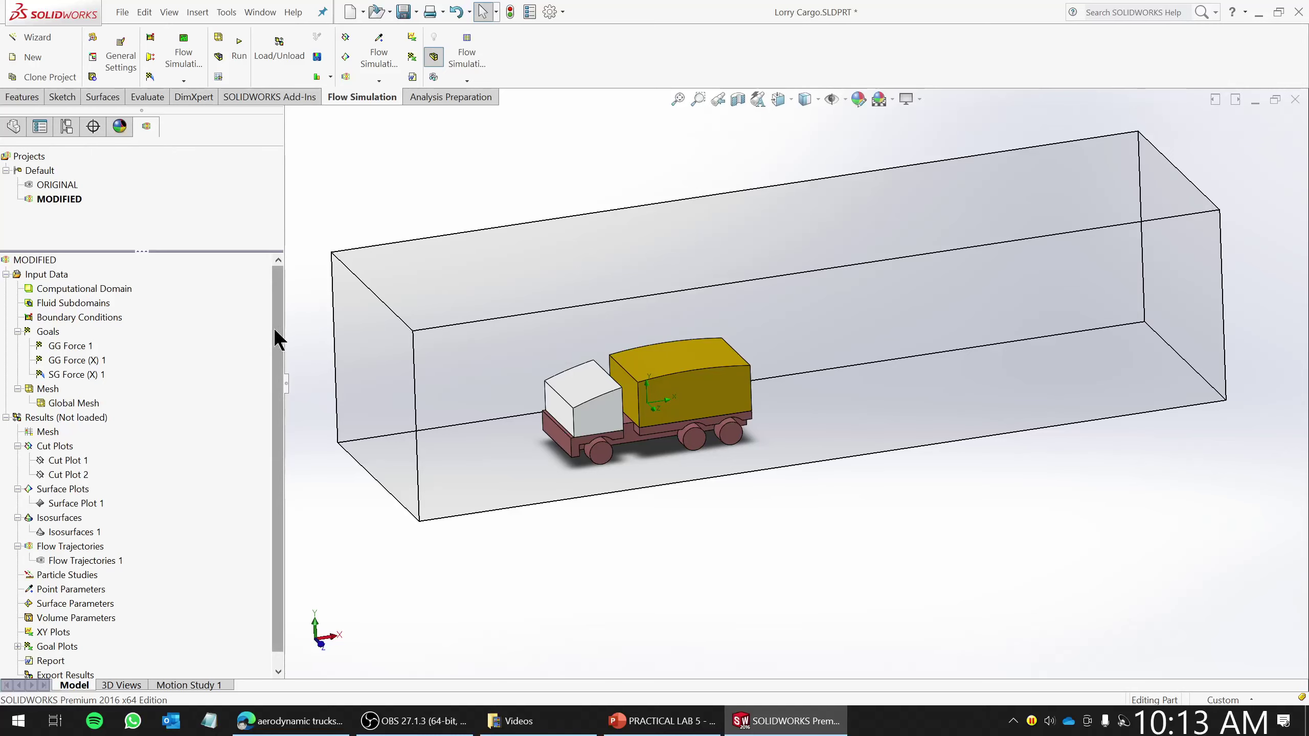
{"action": "scroll", "coordinate": [278, 341], "scroll_direction": "down", "scroll_amount": 1}
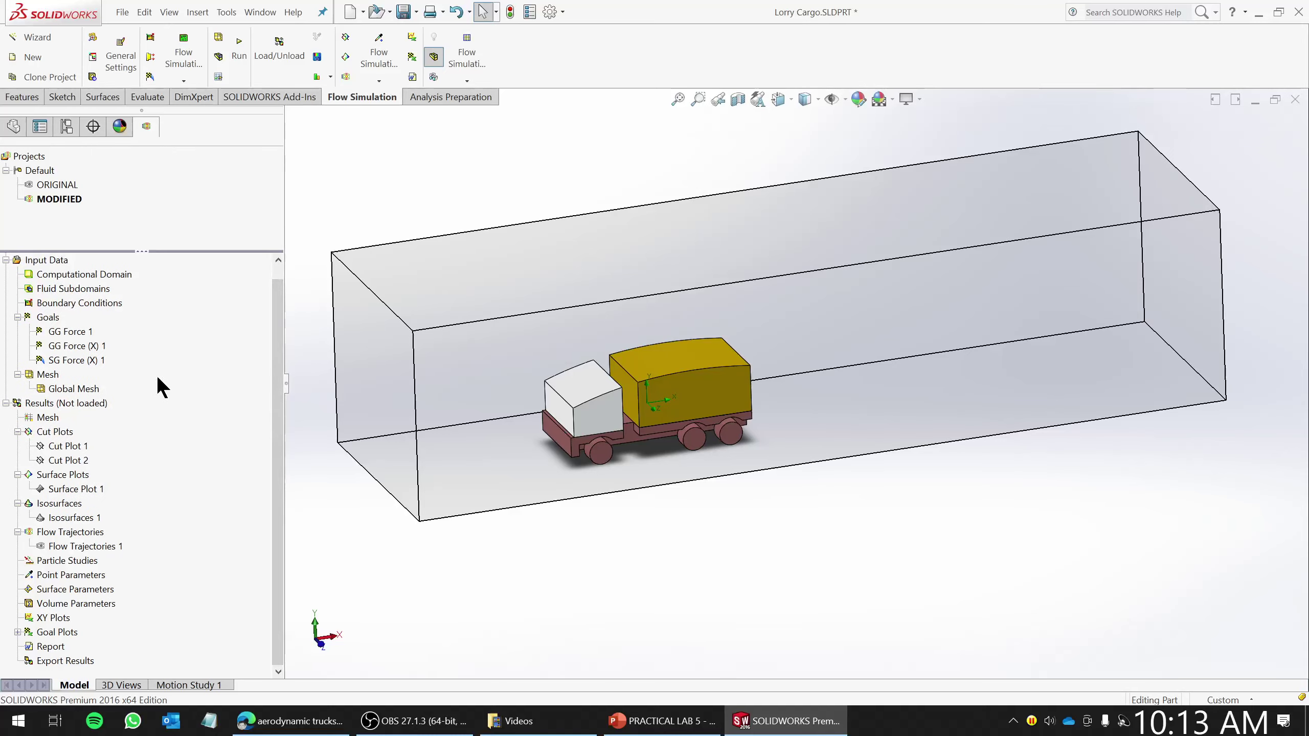
{"action": "right_click", "coordinate": [45, 418]}
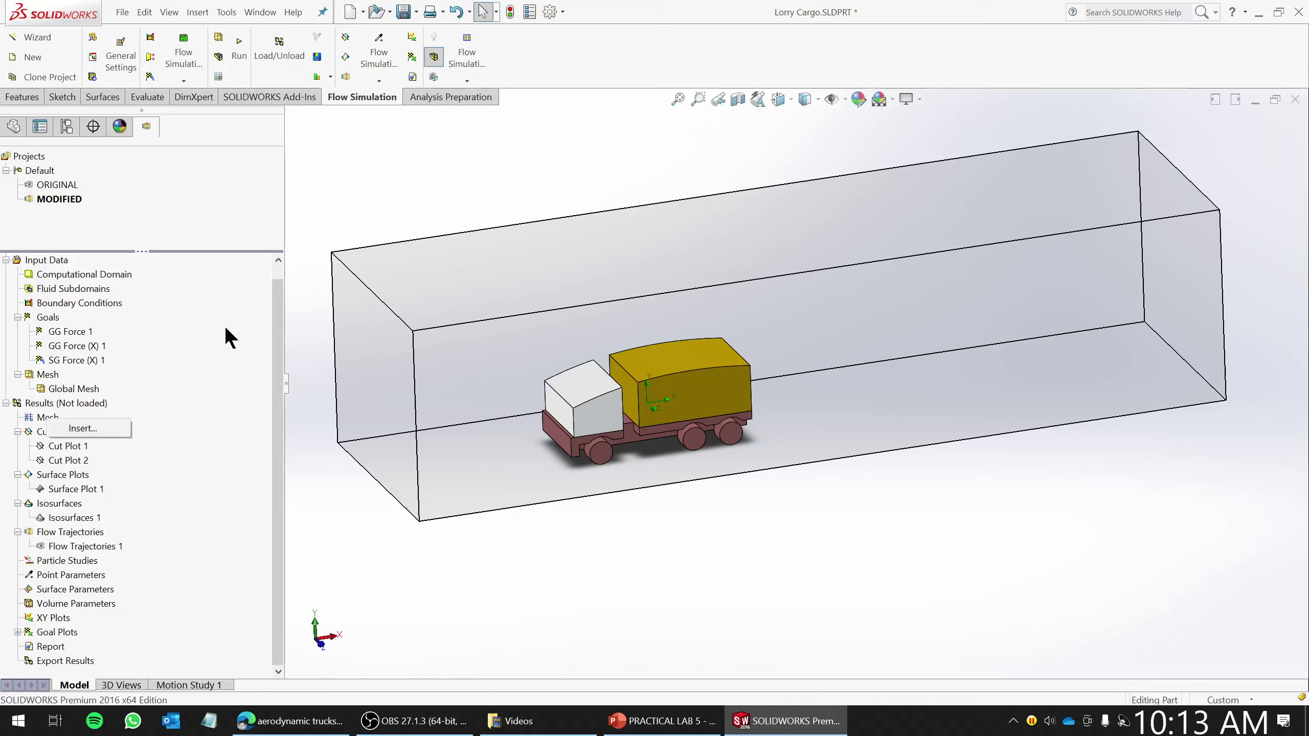
{"action": "left_click", "coordinate": [76, 427]}
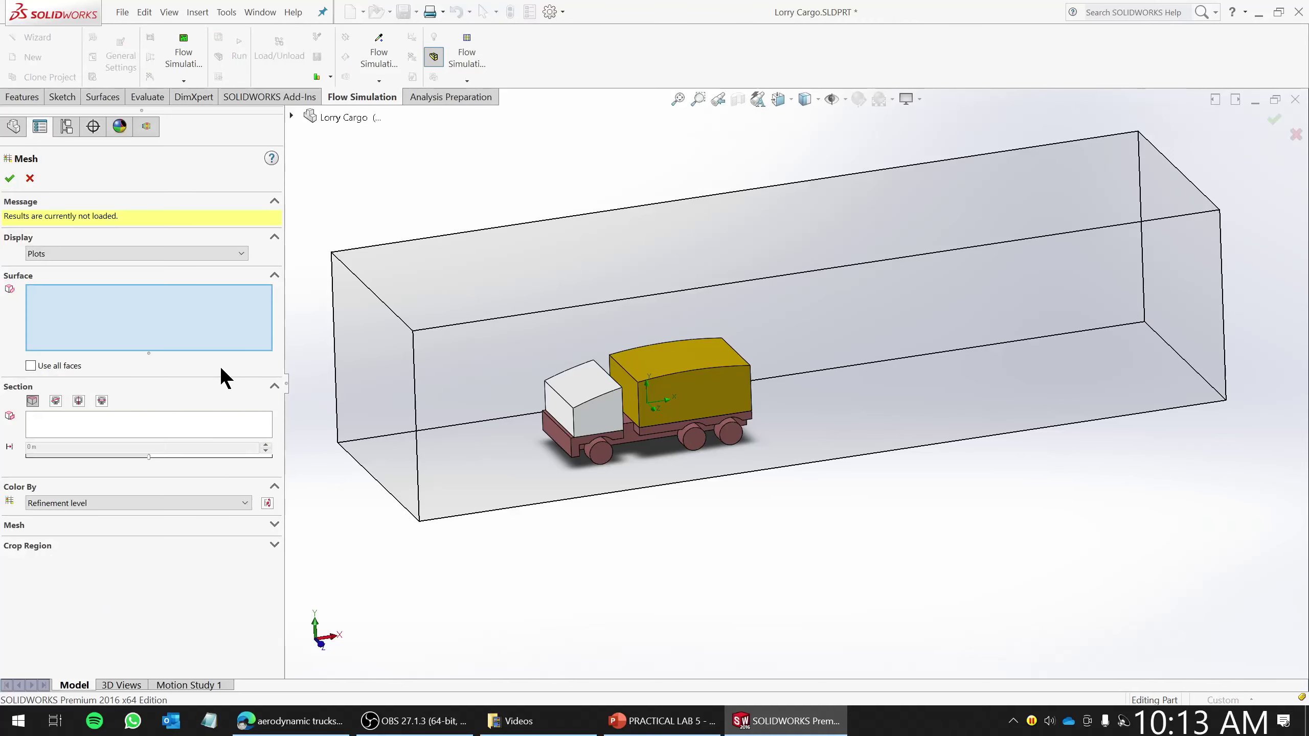
{"action": "left_click", "coordinate": [29, 178]}
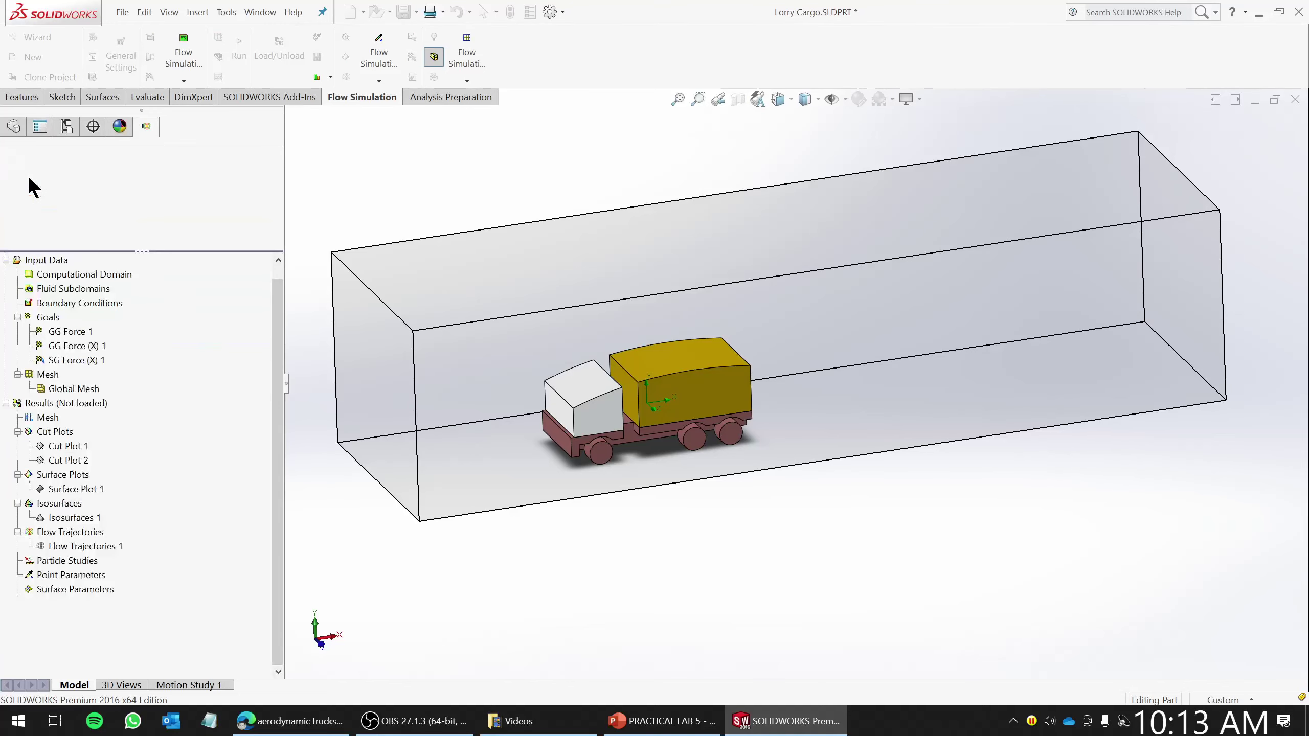
- Collapse the goals of the MODIFIED project and display its global mesh grid around the lorry
{"action": "left_click", "coordinate": [17, 317]}
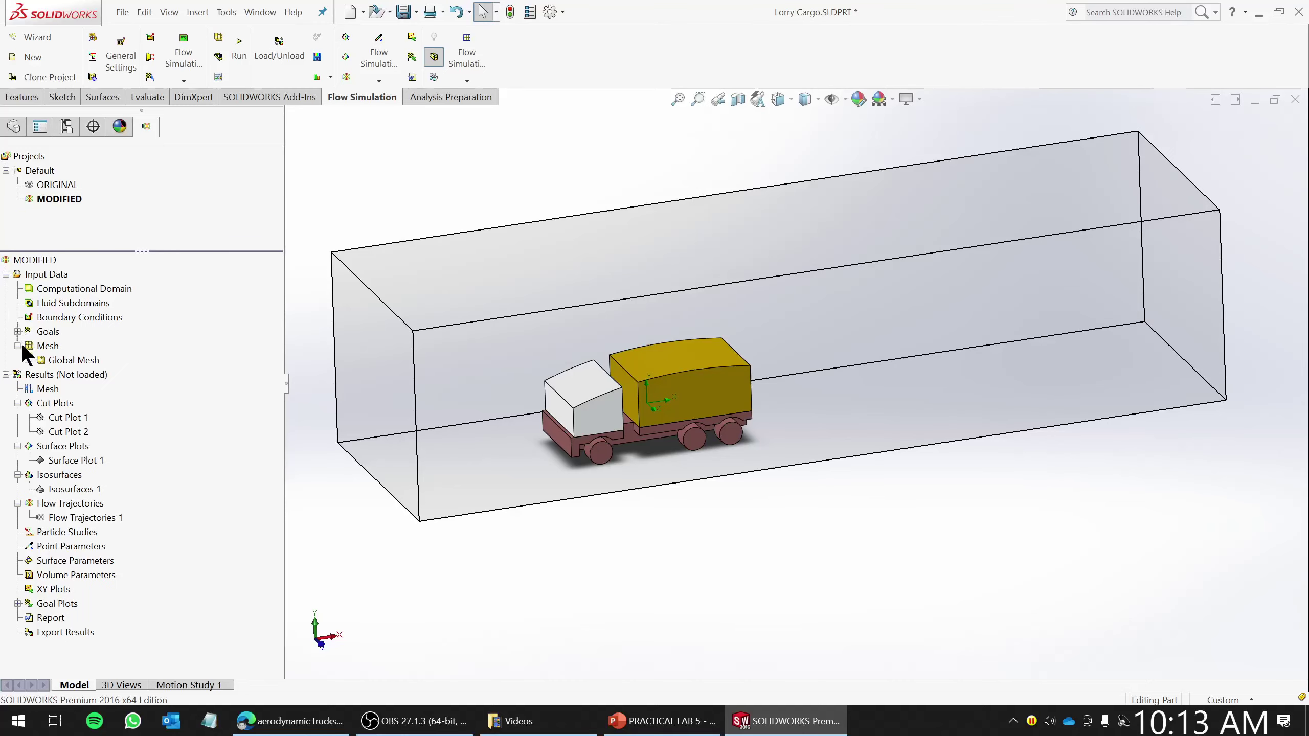
{"action": "right_click", "coordinate": [74, 360]}
{"action": "left_click", "coordinate": [114, 386]}
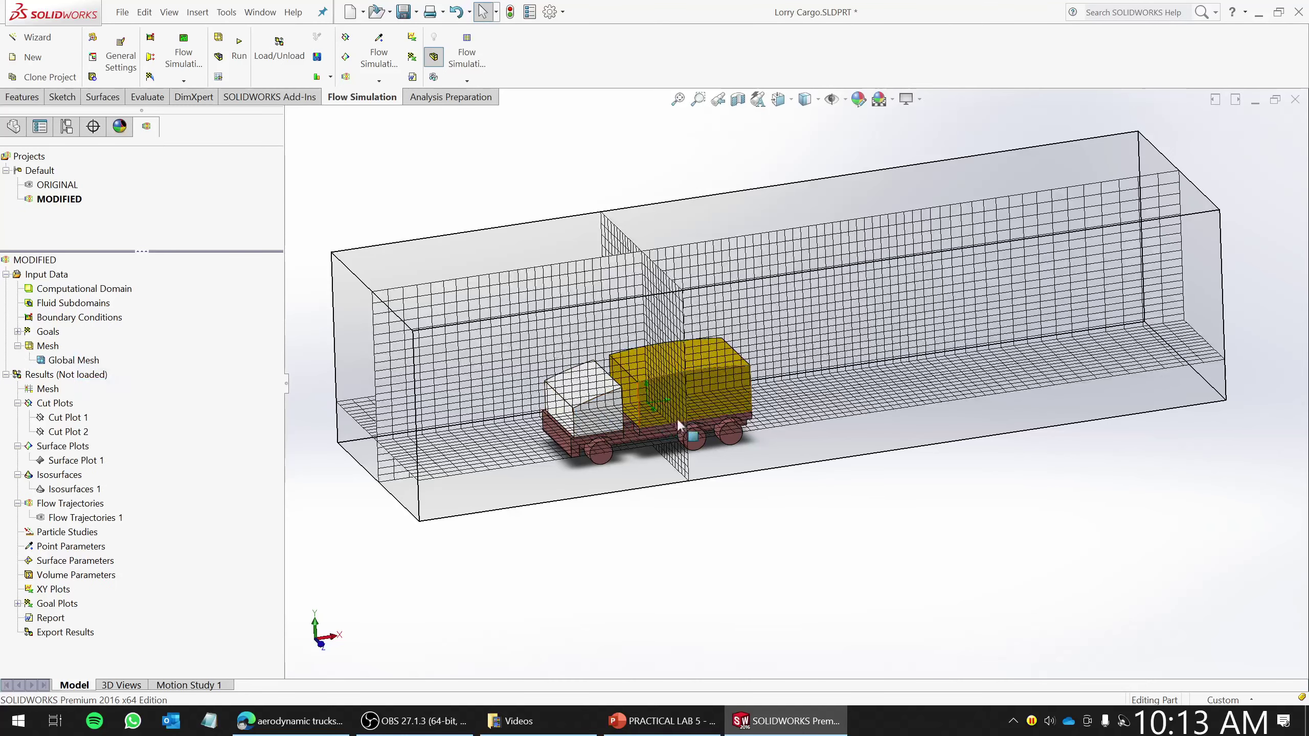
{"action": "middle_click_drag", "start_coordinate": [361, 392], "coordinate": [80, 356]}
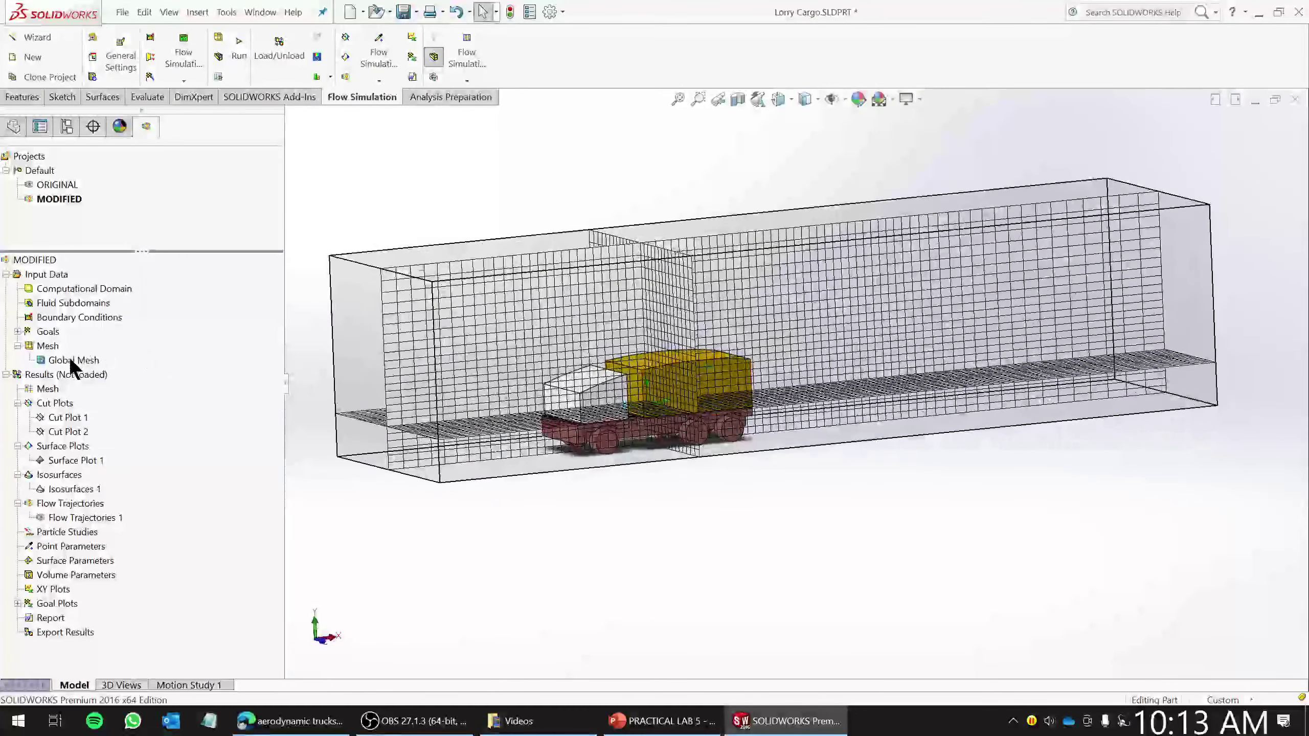
- Review the level of initial mesh in the MODIFIED project's global mesh settings and inspect the mesh grid around the lorry
{"action": "right_click", "coordinate": [72, 360]}
{"action": "left_click", "coordinate": [116, 367]}
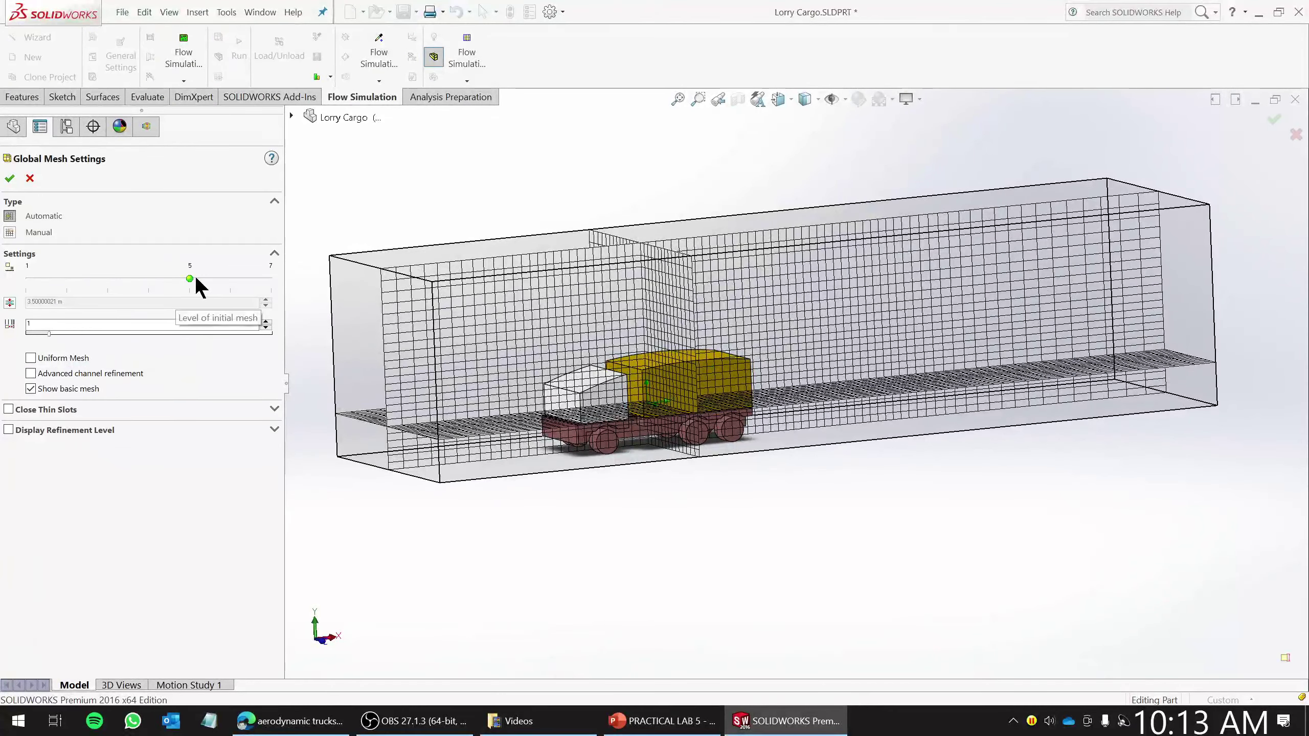
{"action": "left_click", "coordinate": [10, 177]}
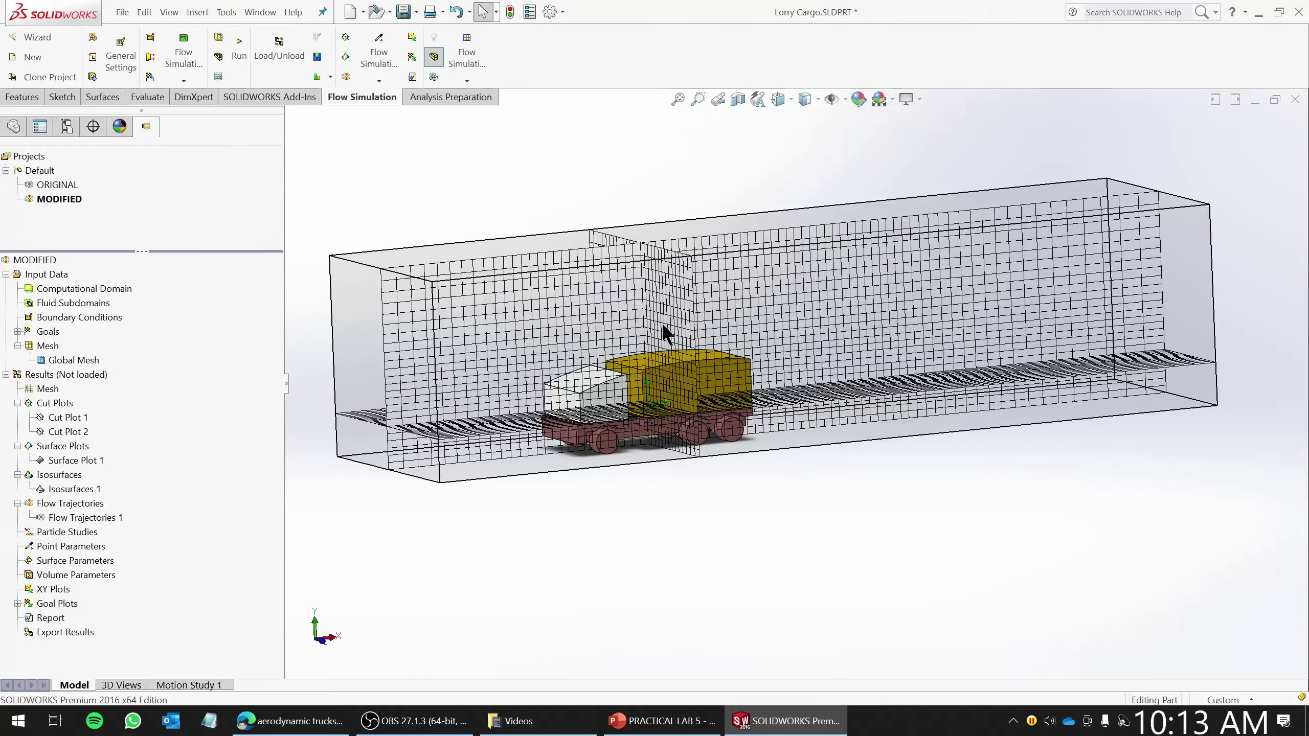
{"action": "mouse_move", "coordinate": [665, 340]}
{"action": "middle_mouse_down"}
{"action": "mouse_move", "coordinate": [670, 315]}
{"action": "mouse_move", "coordinate": [680, 361]}
{"action": "mouse_move", "coordinate": [660, 332]}
{"action": "middle_mouse_up"}
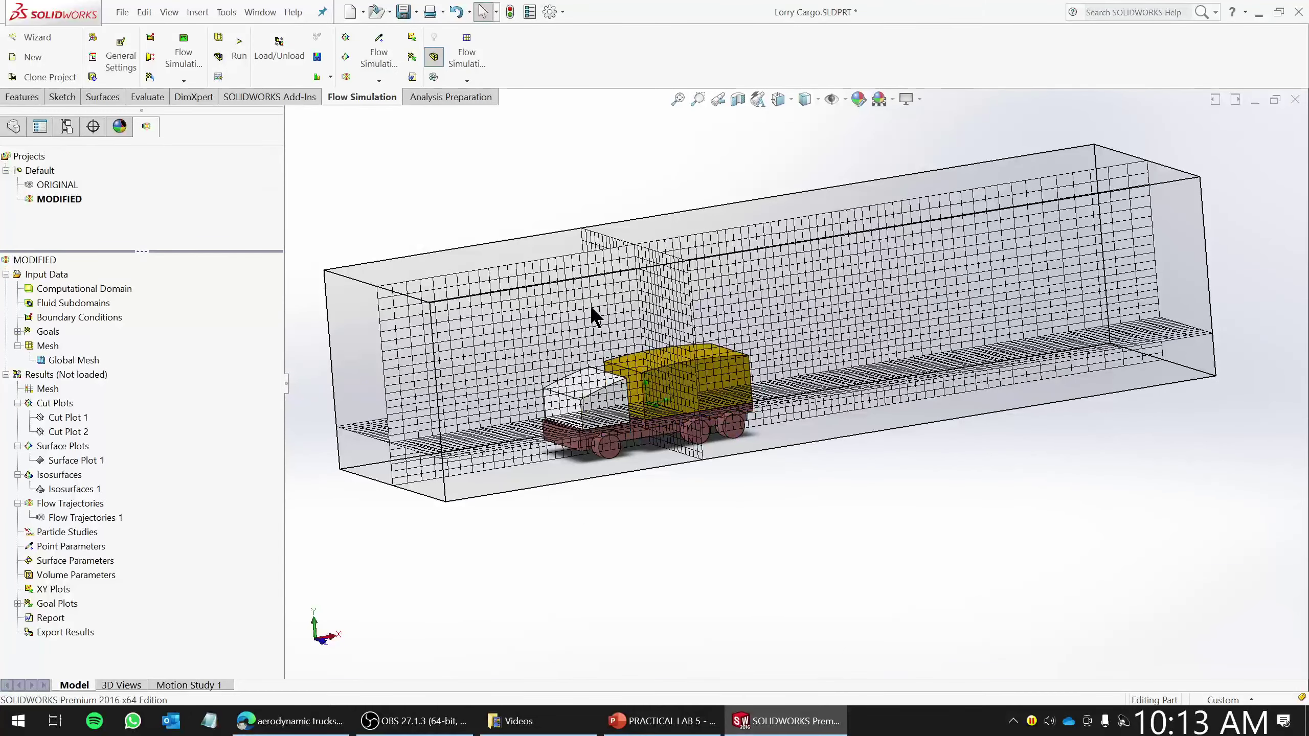
{"action": "mouse_move", "coordinate": [591, 335]}
{"action": "middle_mouse_down"}
{"action": "mouse_move", "coordinate": [602, 309]}
{"action": "mouse_move", "coordinate": [608, 346]}
{"action": "middle_mouse_up"}
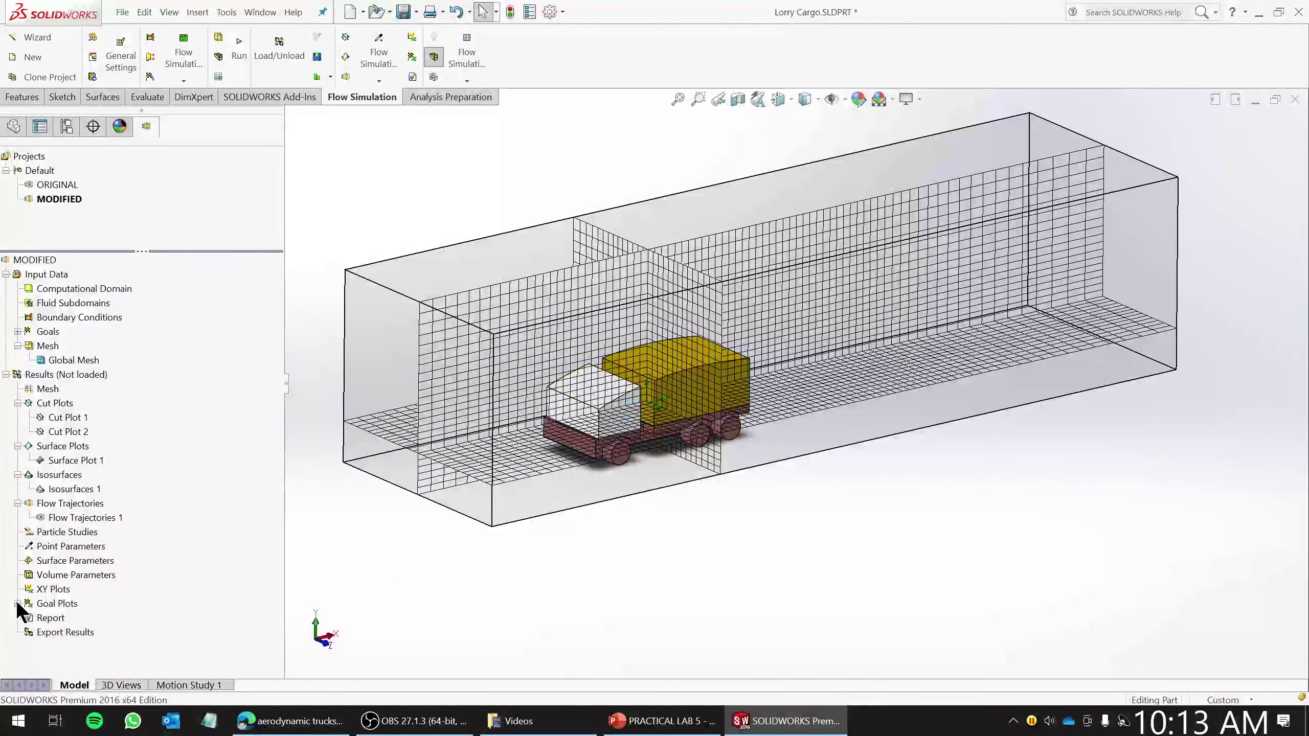
- Expand the goal plots and goals of the MODIFIED project and review the definitions of its surface and global Force (X) goals
{"action": "left_click", "coordinate": [18, 603]}
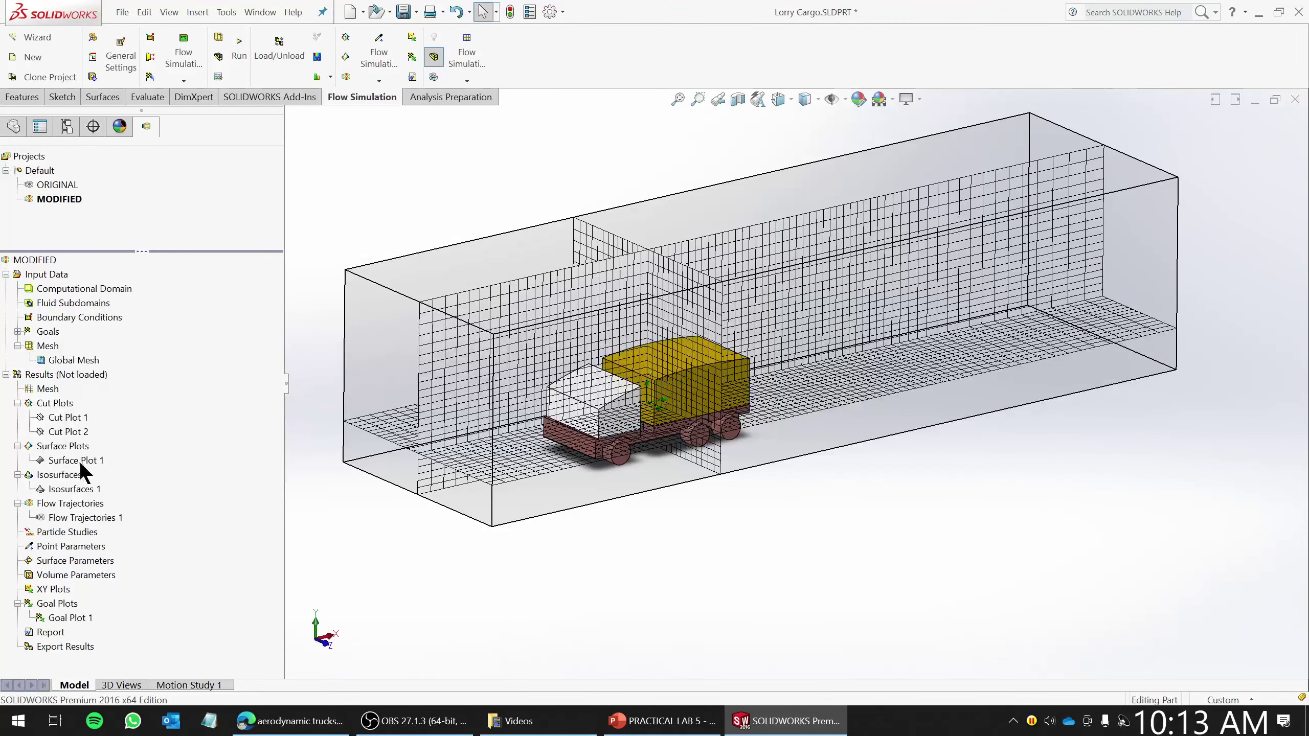
{"action": "left_click", "coordinate": [18, 332]}
{"action": "right_click", "coordinate": [68, 373]}
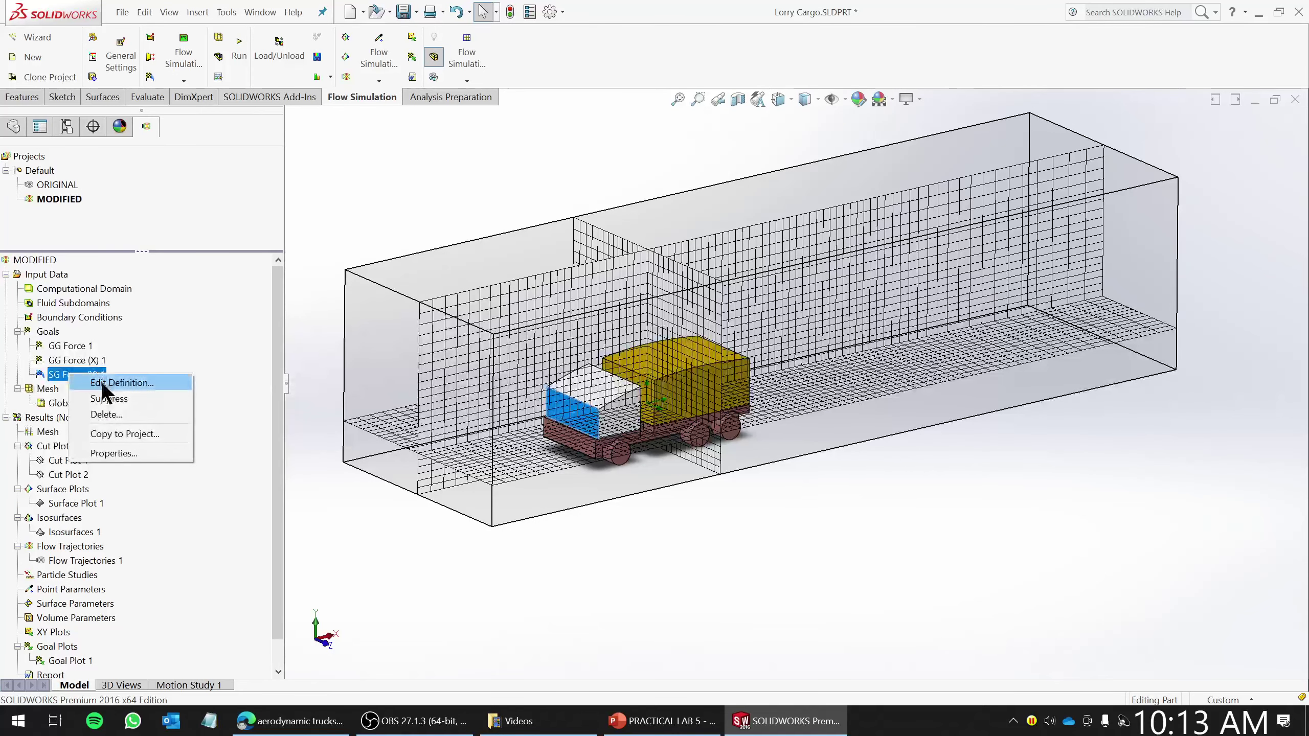
{"action": "left_click", "coordinate": [102, 380]}
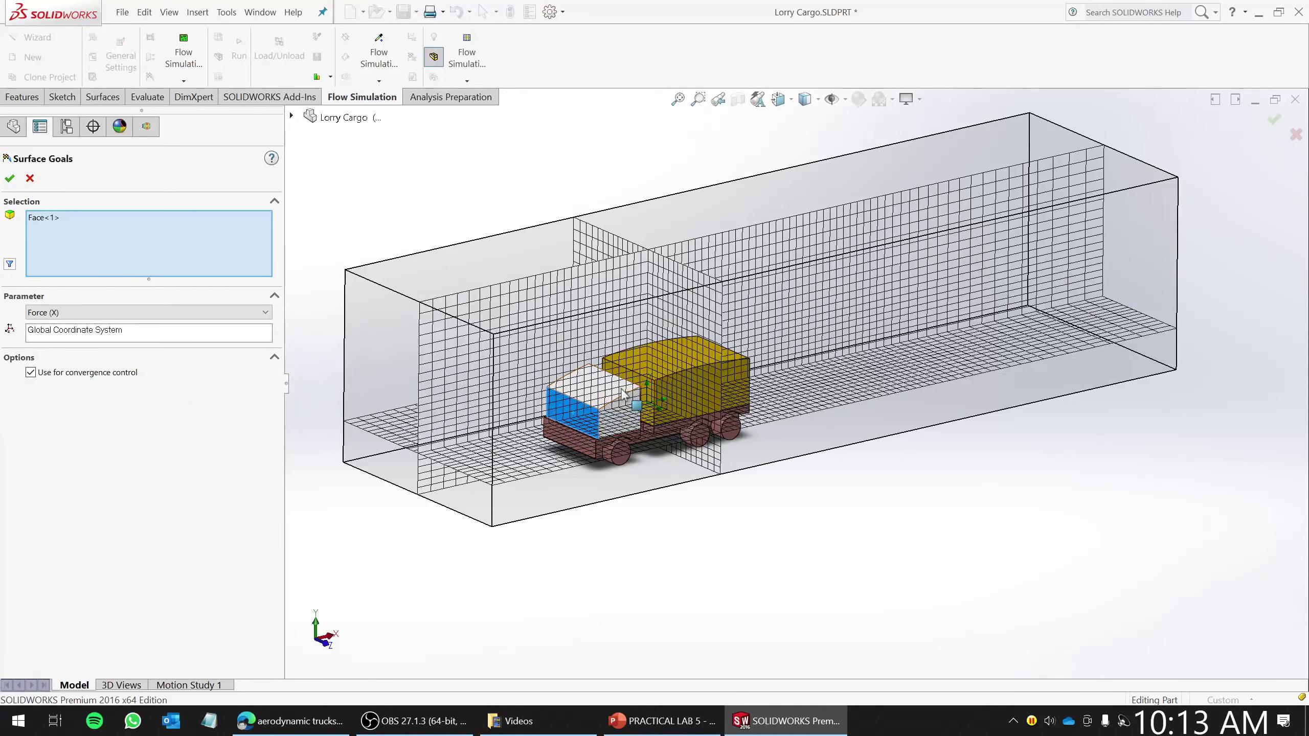
{"action": "left_click", "coordinate": [30, 178]}
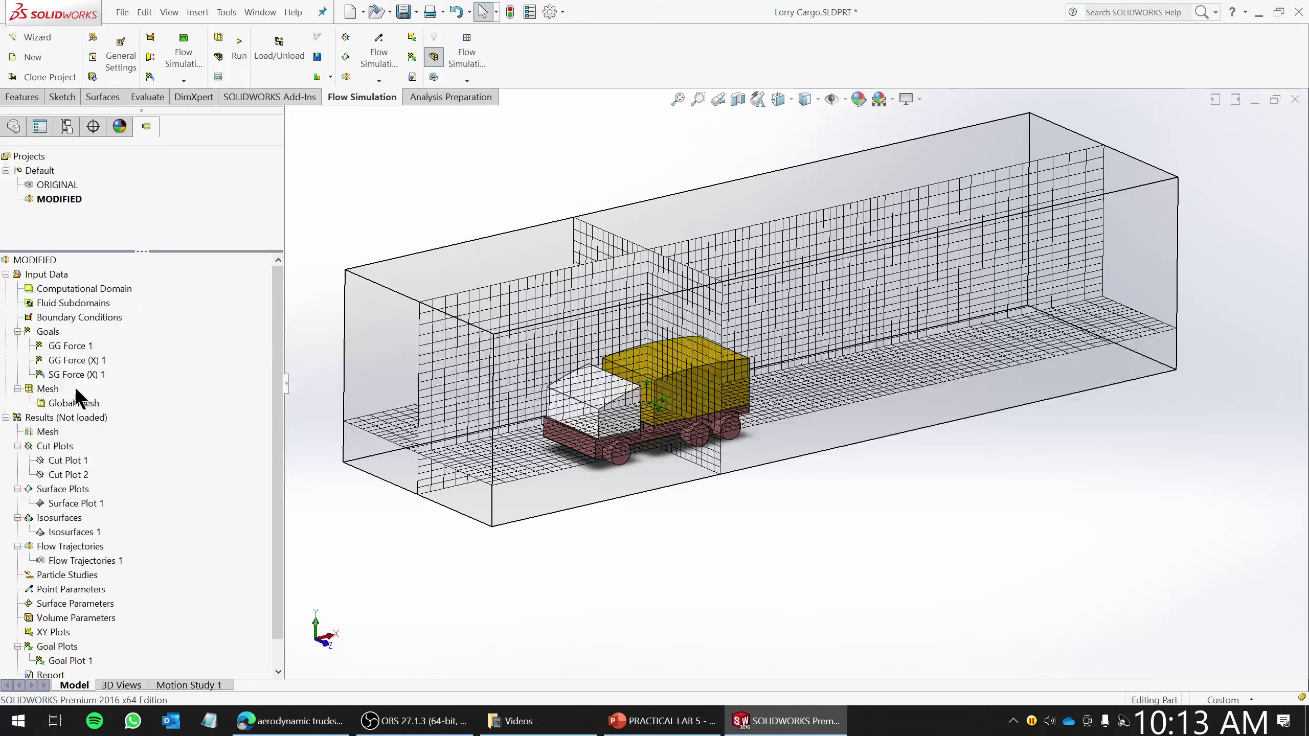
{"action": "right_click", "coordinate": [75, 359]}
{"action": "left_click", "coordinate": [98, 368]}
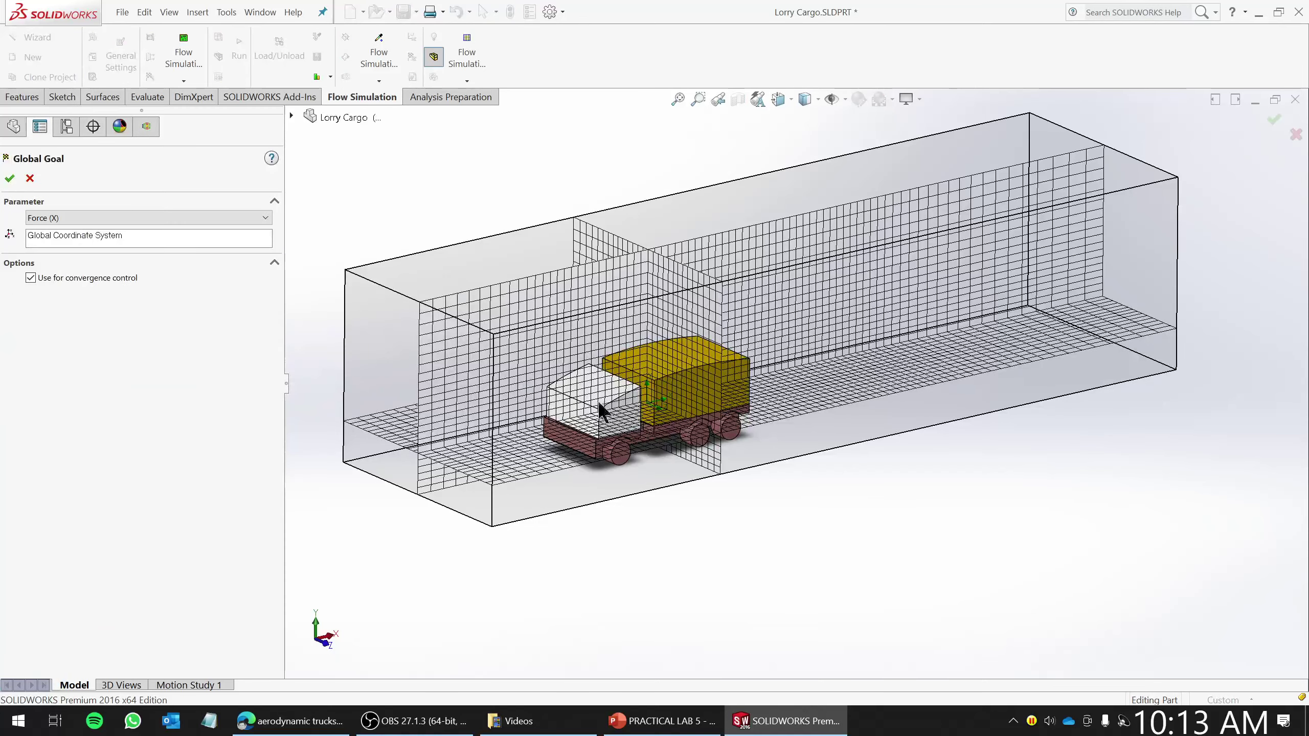
{"action": "left_click", "coordinate": [30, 178]}
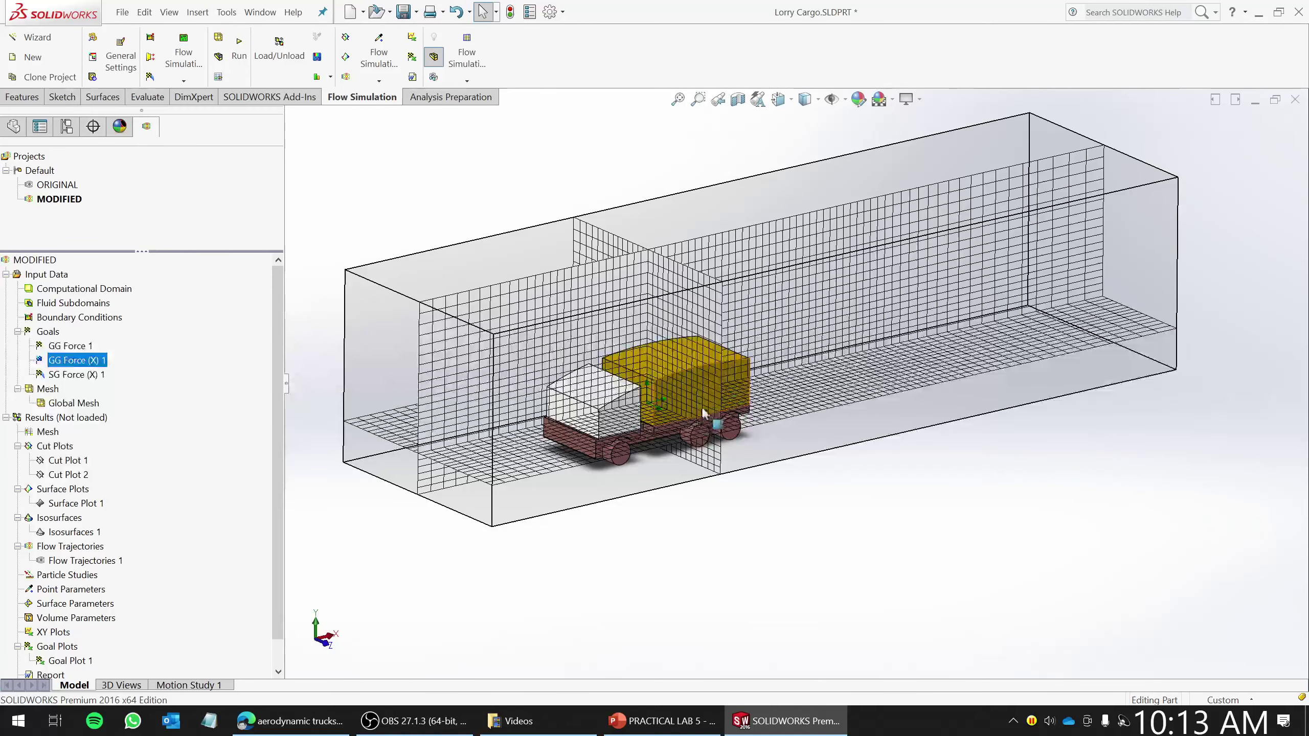
- Run a new calculation of the MODIFIED project with results loaded on completion, and bring up its solver window
{"action": "left_click", "coordinate": [230, 54]}
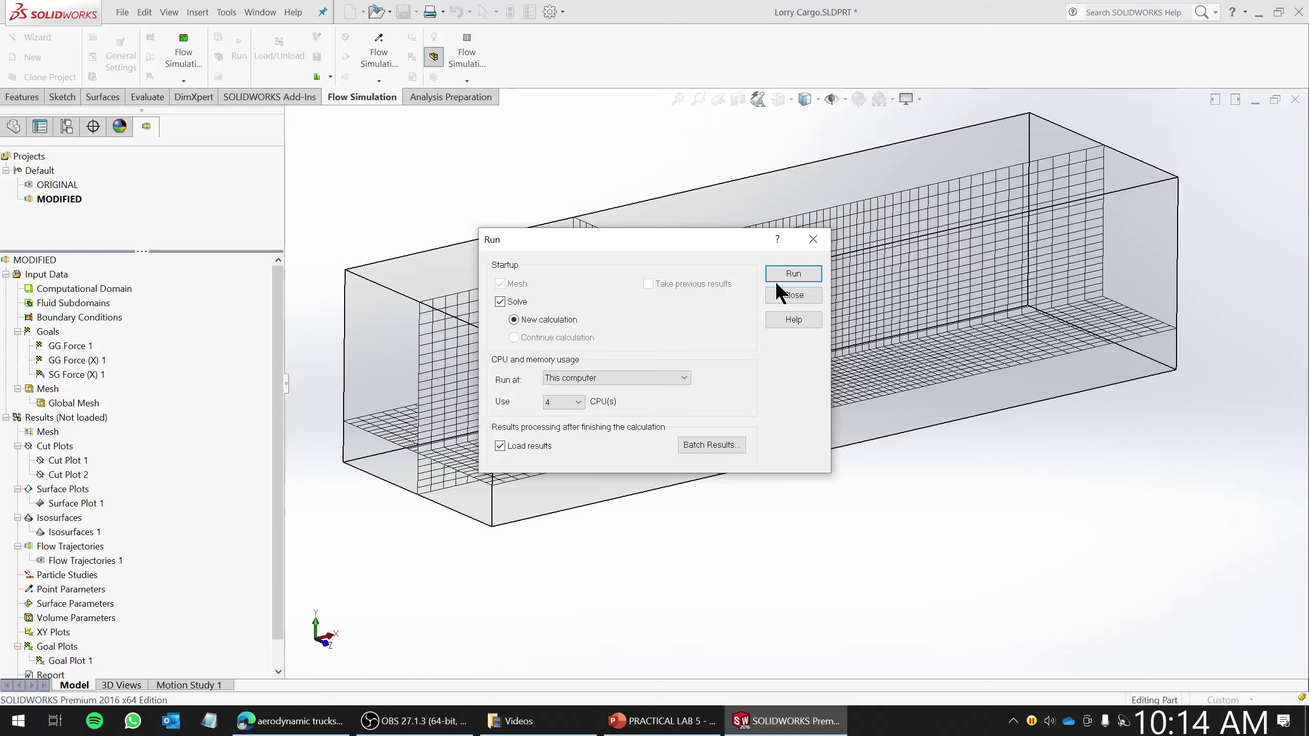
{"action": "left_click", "coordinate": [791, 275]}
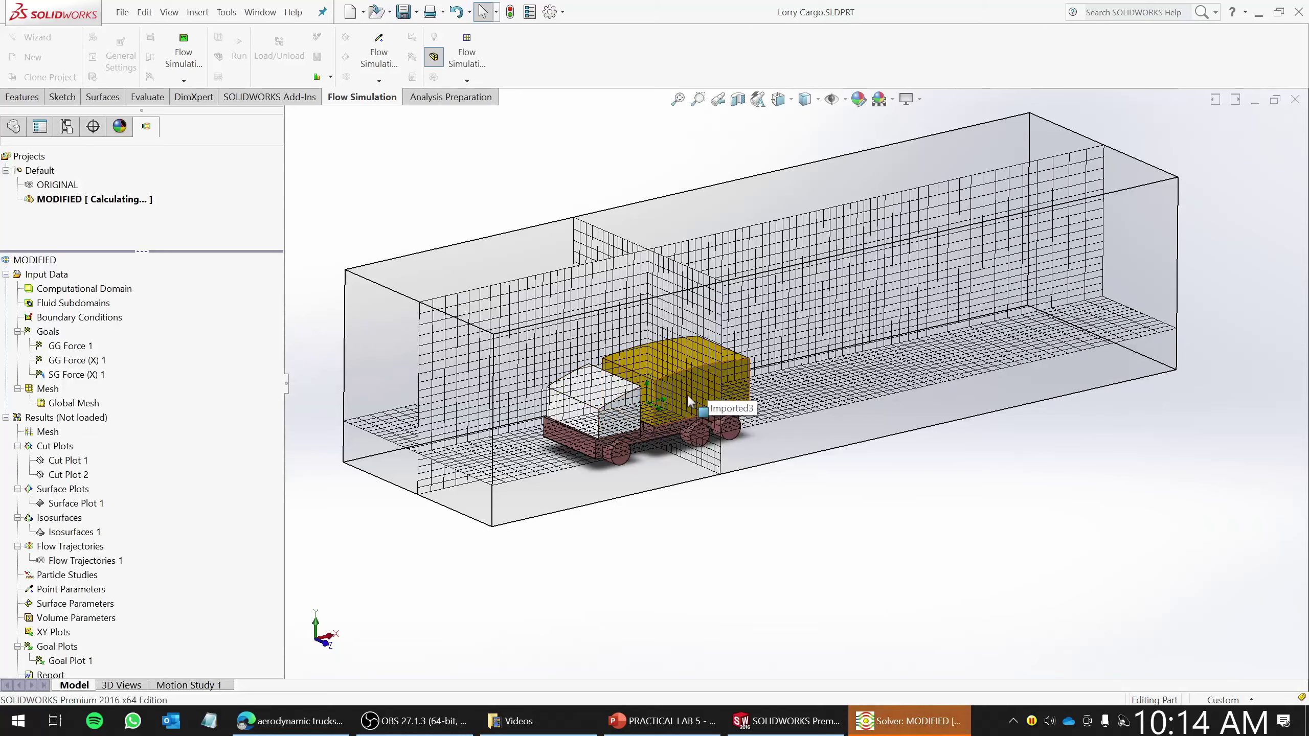
{"action": "left_click", "coordinate": [907, 720]}
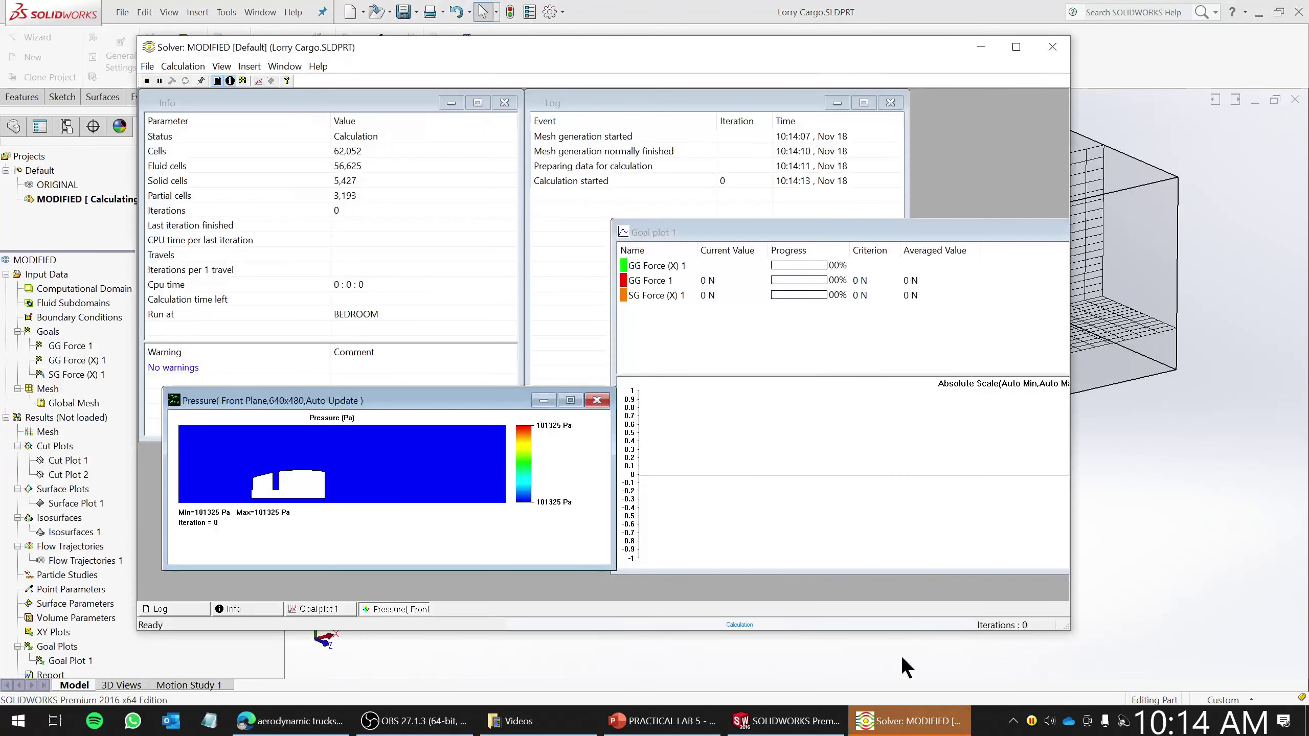